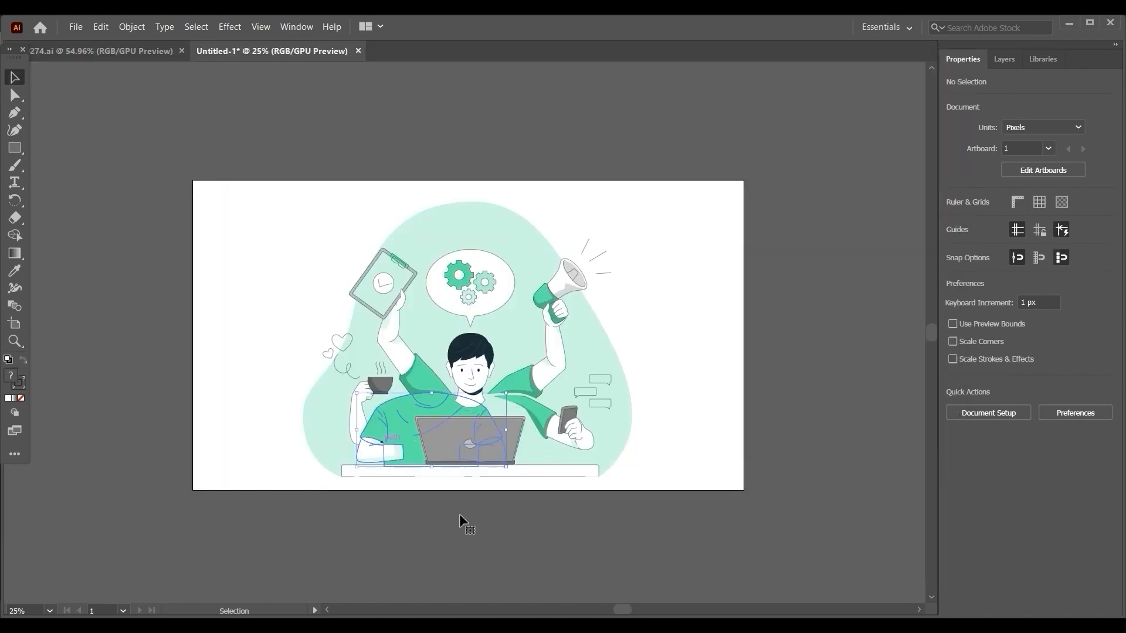
left_click(410, 460)
left_click(343, 381)
left_click(480, 373)
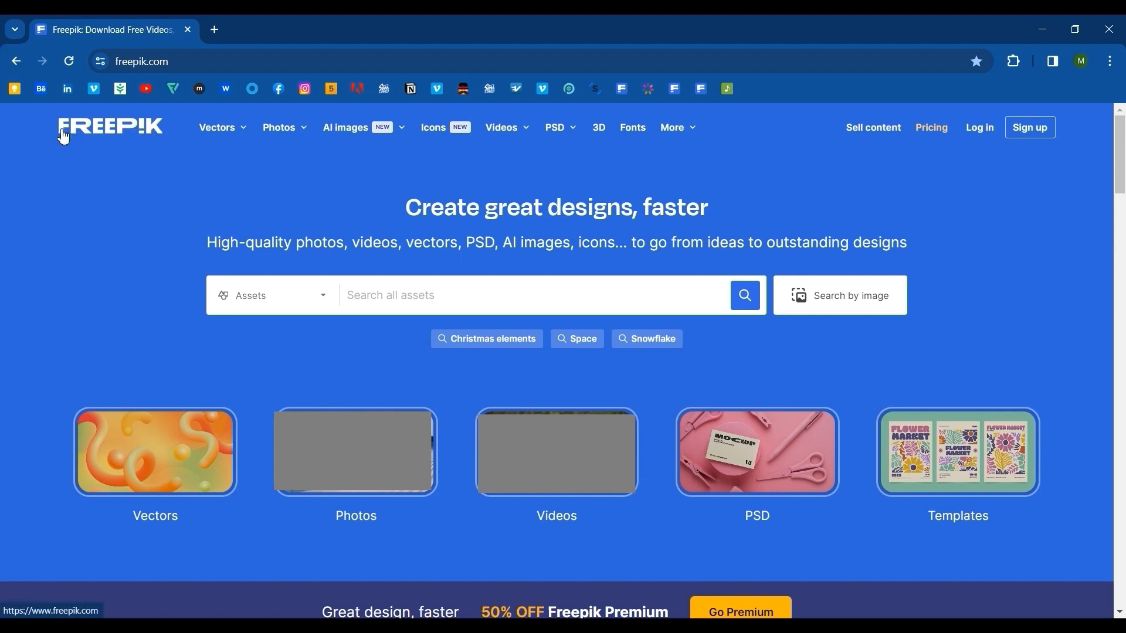
left_click_drag(61, 134, 165, 137)
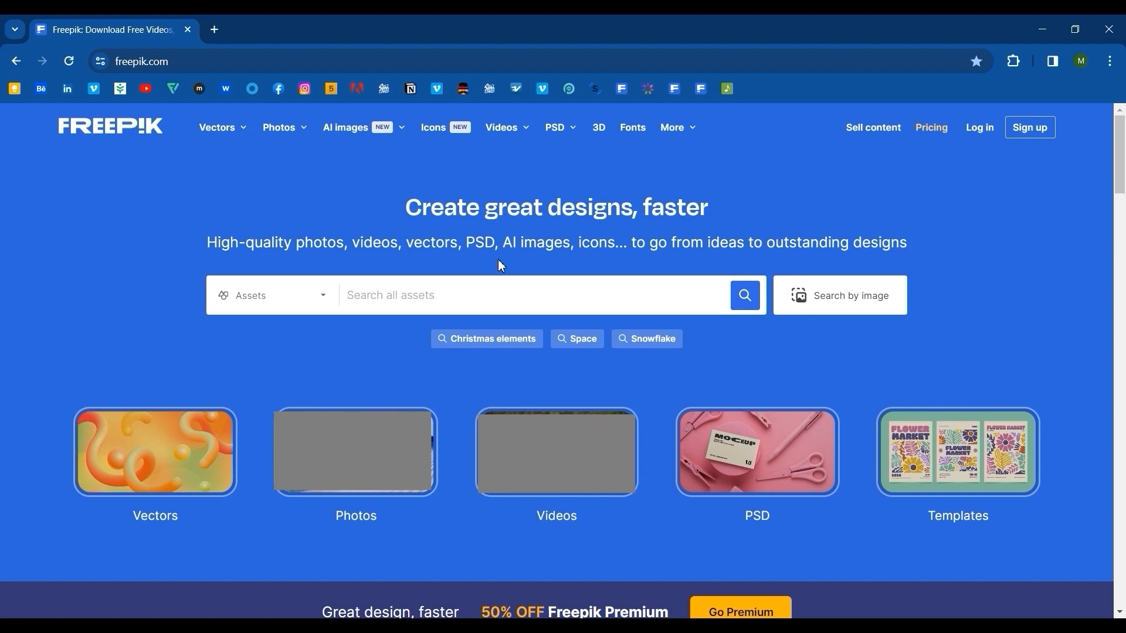
Restrict the Freepik search to Vectors and Free assets, and search for "work".
left_click(259, 297)
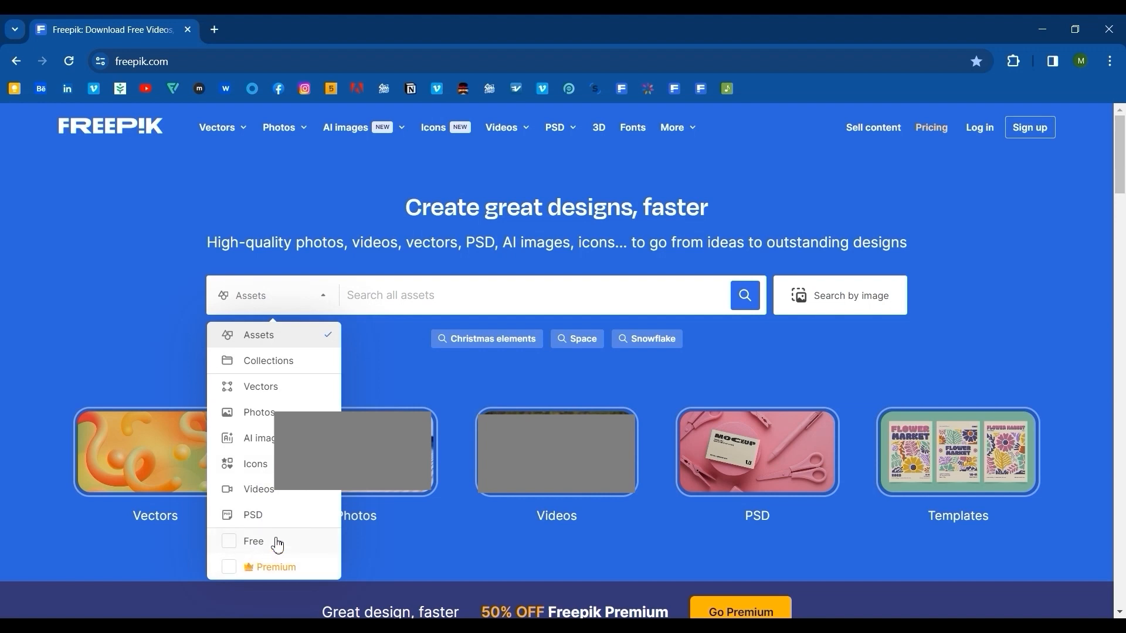
left_click(267, 396)
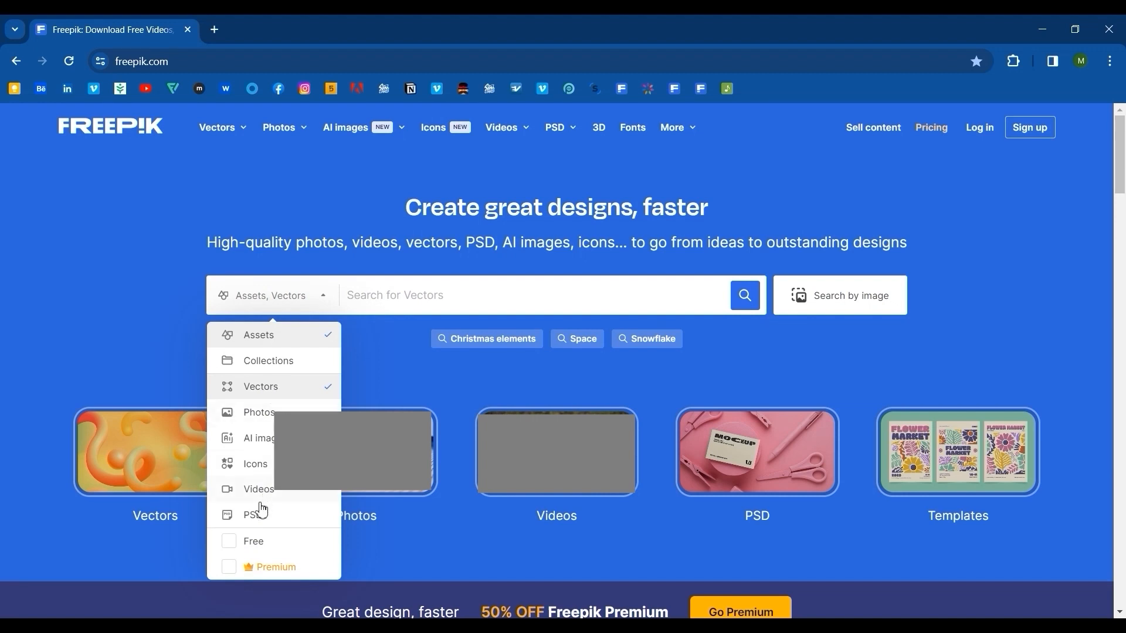
left_click(256, 546)
left_click(377, 295)
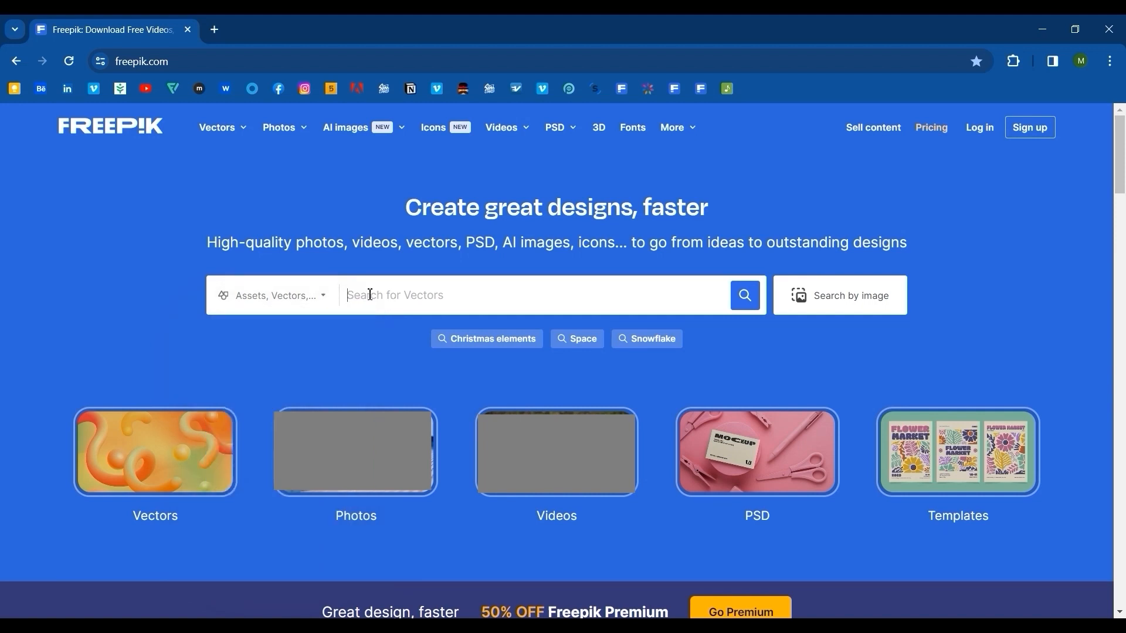
type("work")
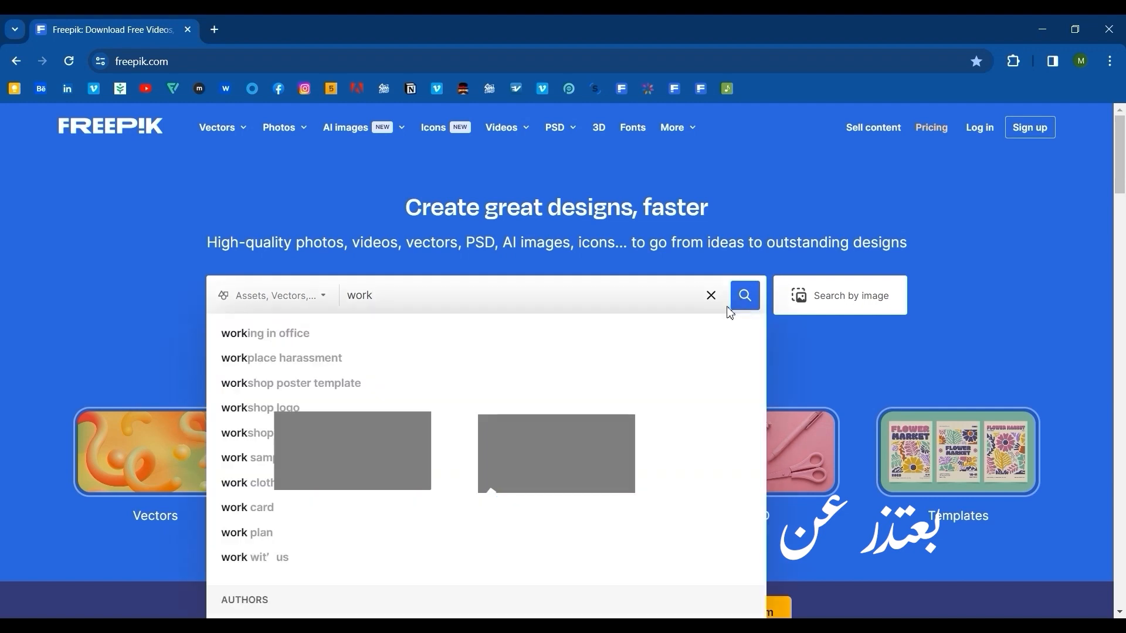
key("Return")
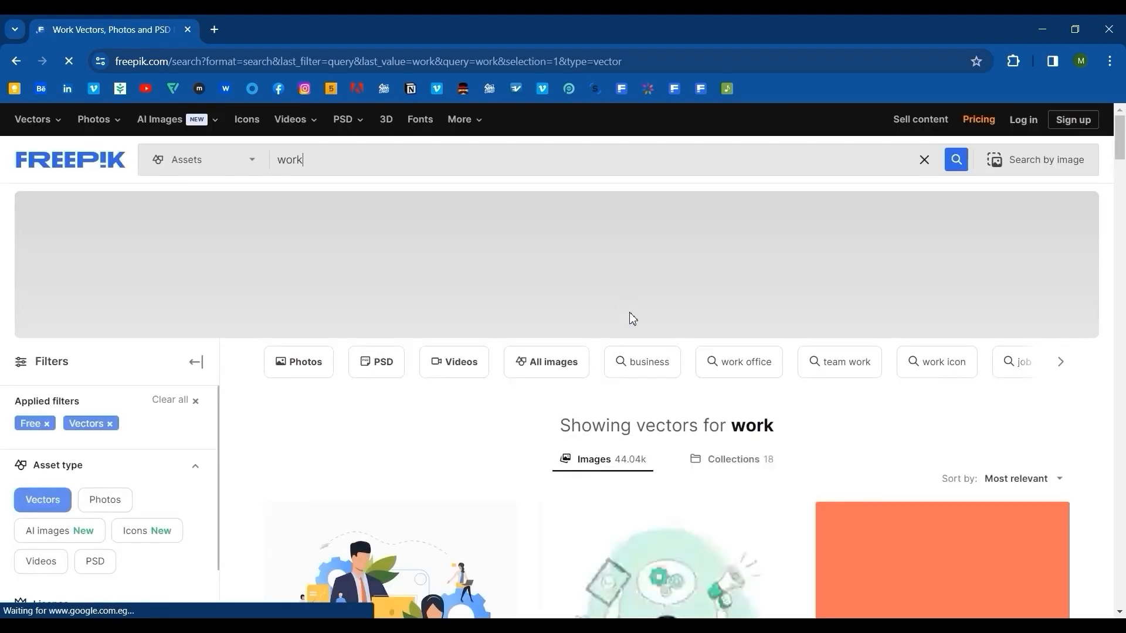
Browse the free vector results for a suitable work-themed illustration.
scroll(638, 313, "down", 4)
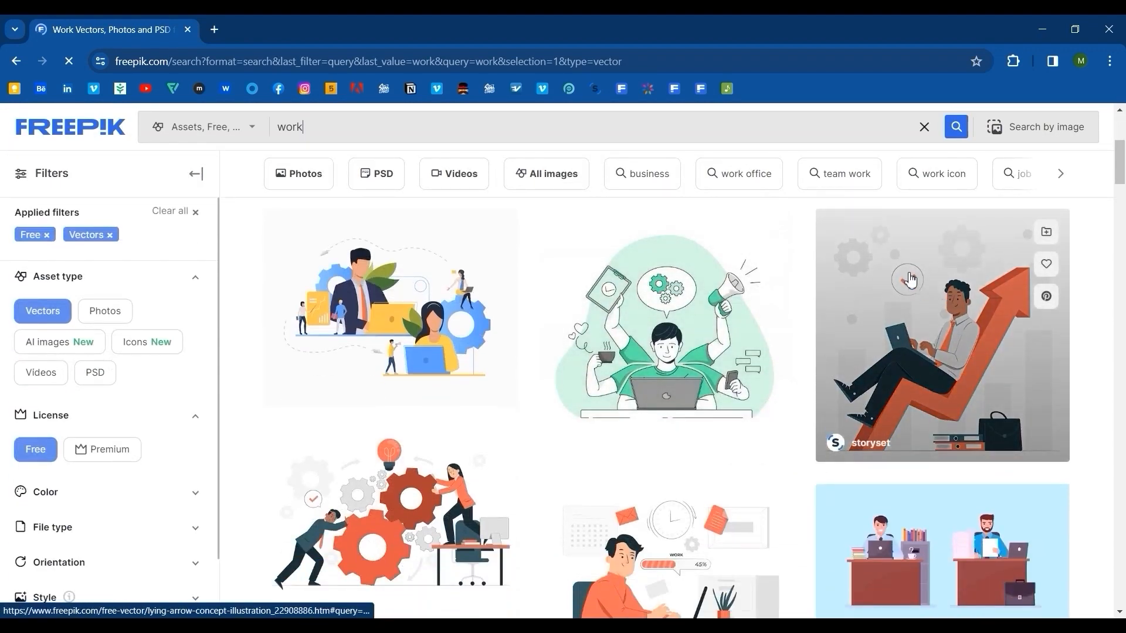
scroll(493, 315, "down", 5)
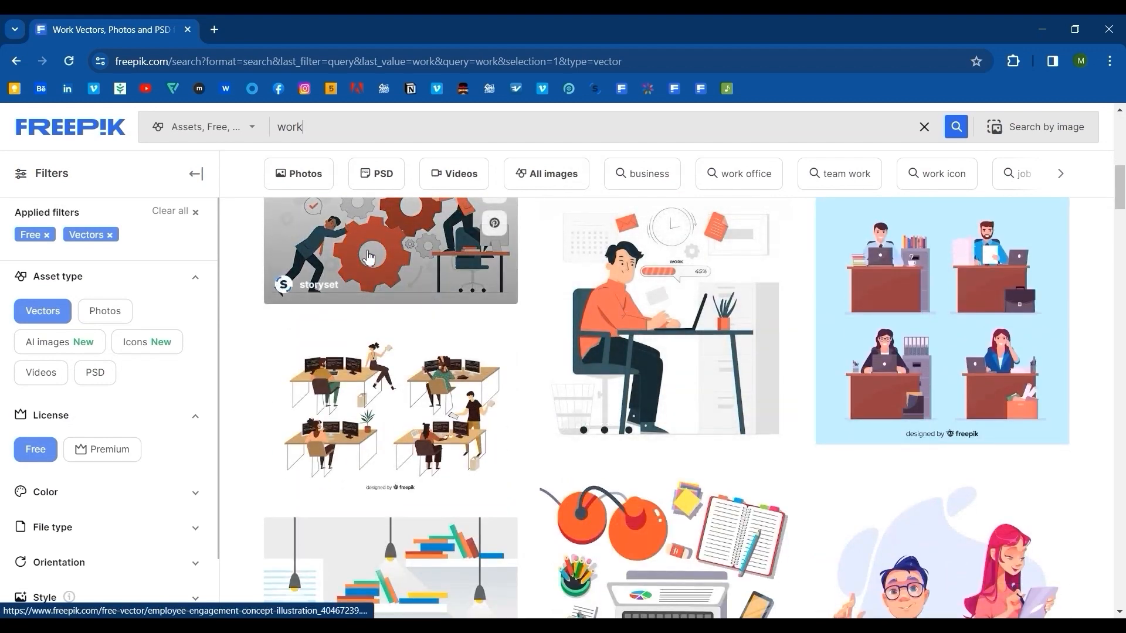
scroll(755, 299, "down", 5)
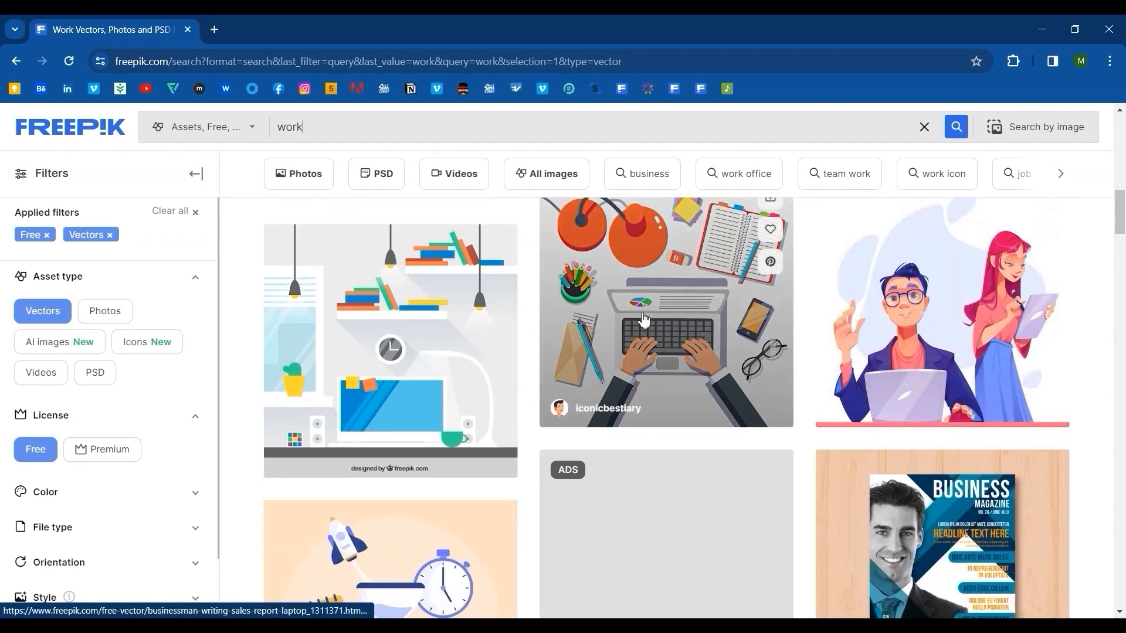
scroll(645, 307, "down", 9)
scroll(669, 303, "down", 12)
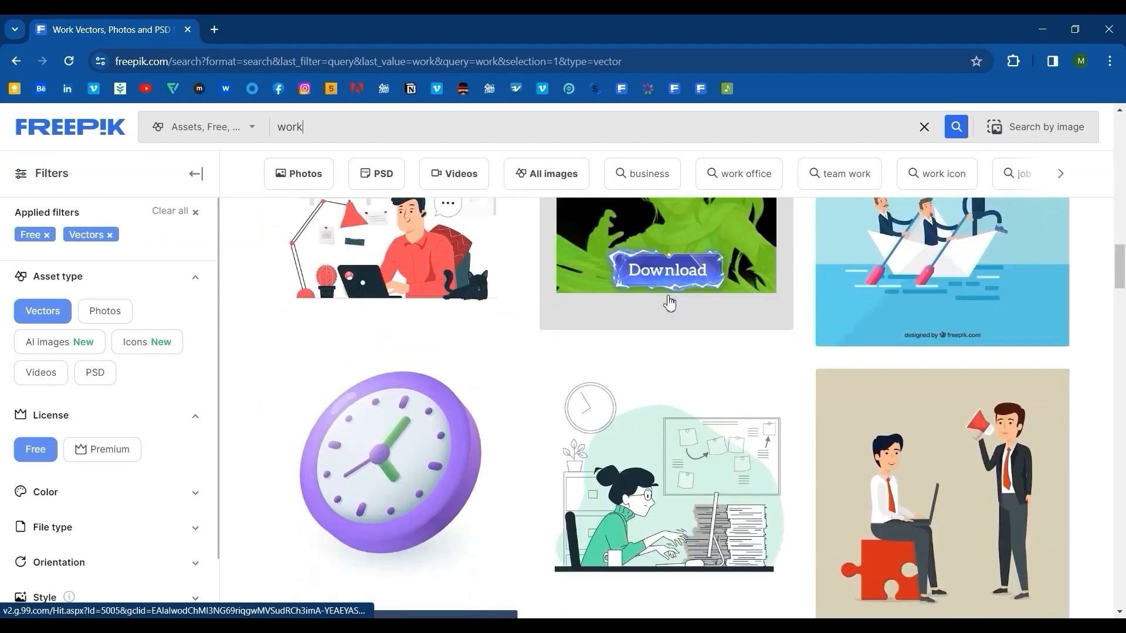
scroll(669, 303, "up", 20)
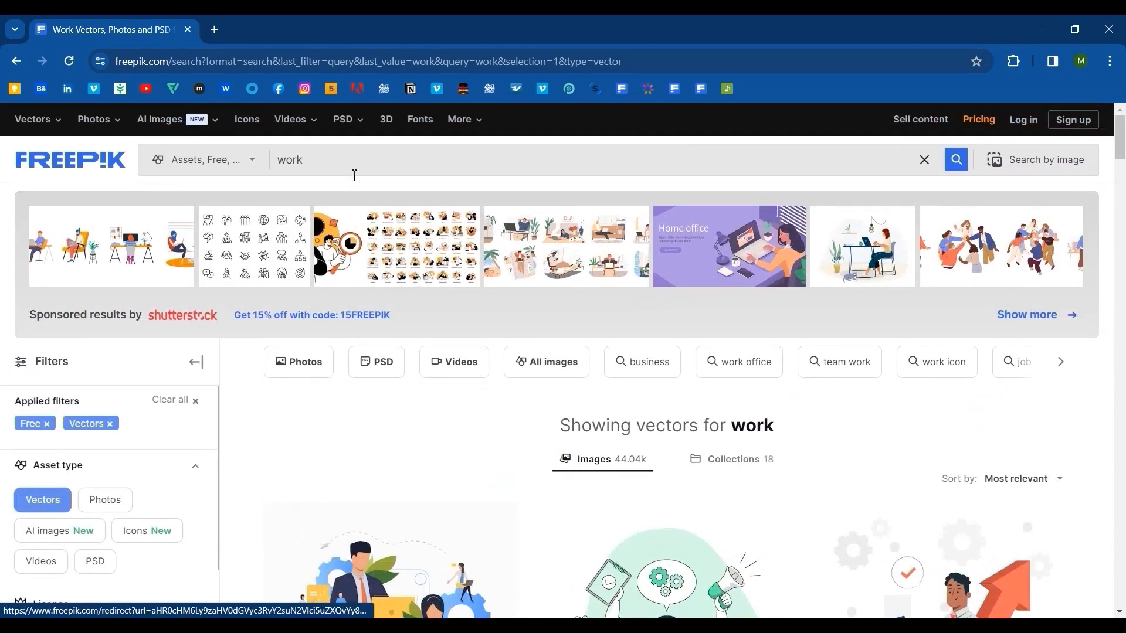
double_click(285, 160)
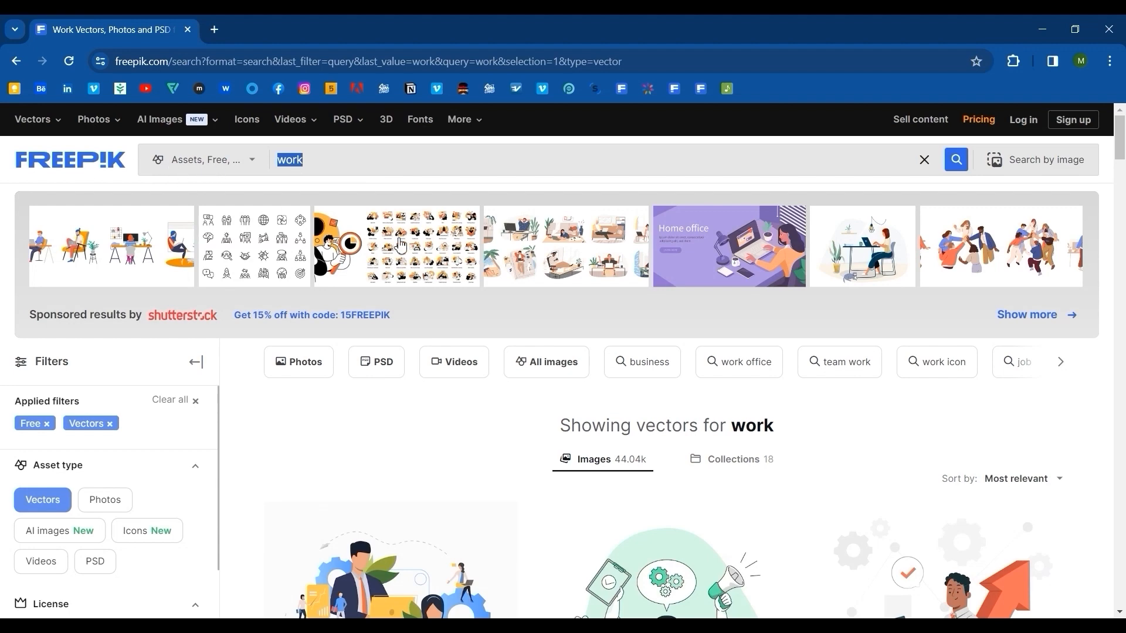
scroll(751, 263, "down", 3)
scroll(743, 385, "down", 5)
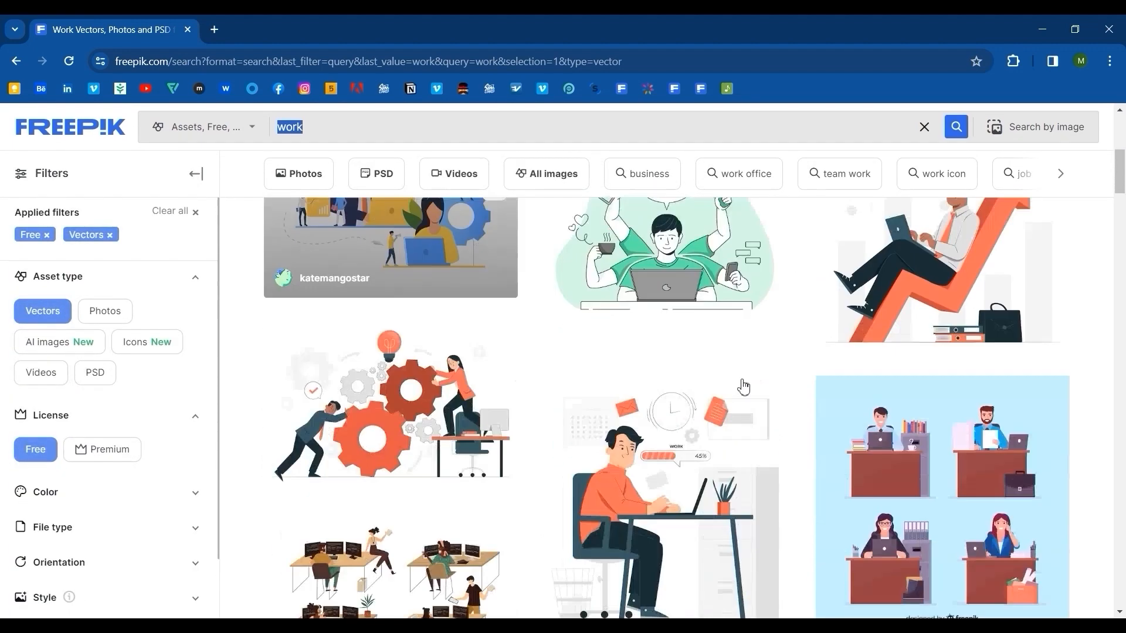
scroll(1034, 340, "down", 10)
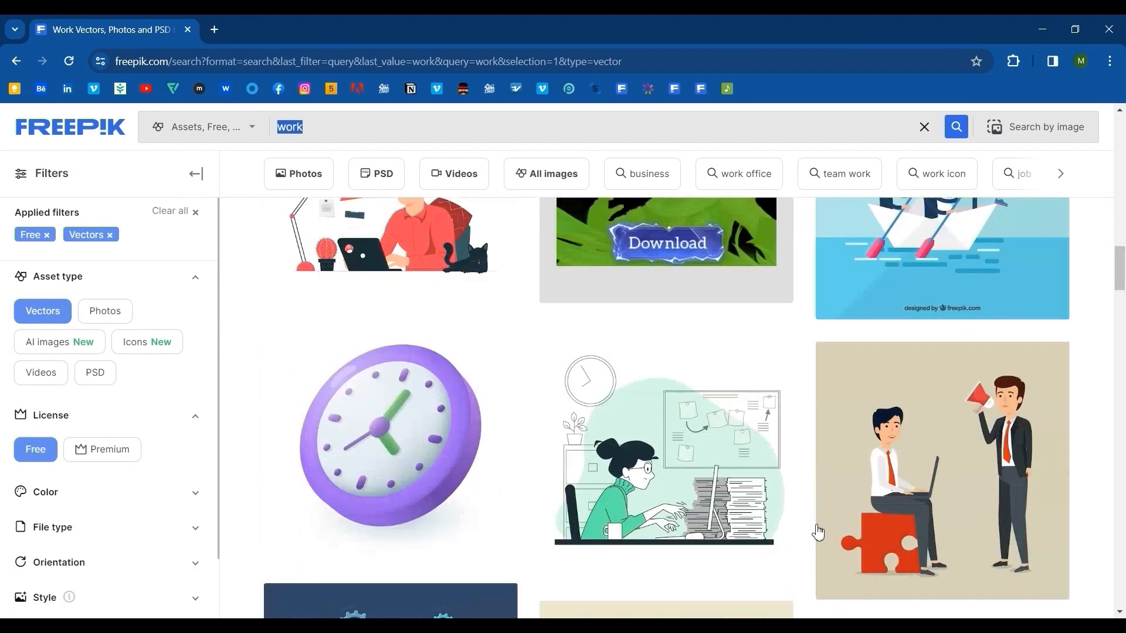
scroll(944, 484, "down", 10)
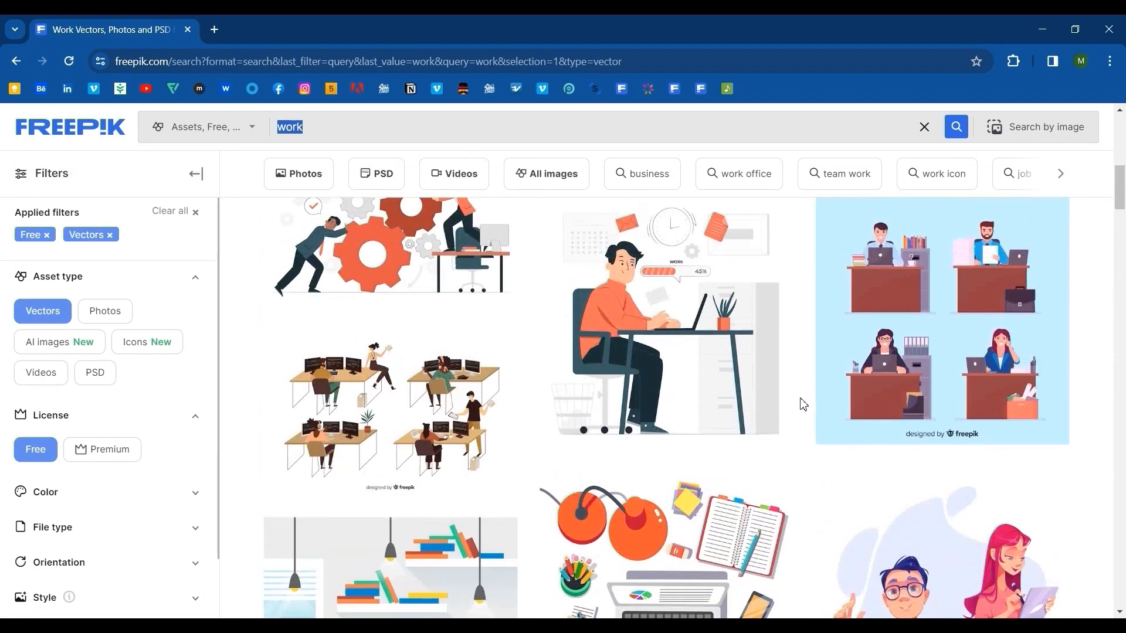
Open the green multitasking concept illustration and download it as a ZIP, creating the Compressed folder for it.
scroll(802, 403, "up", 15)
left_click(736, 369)
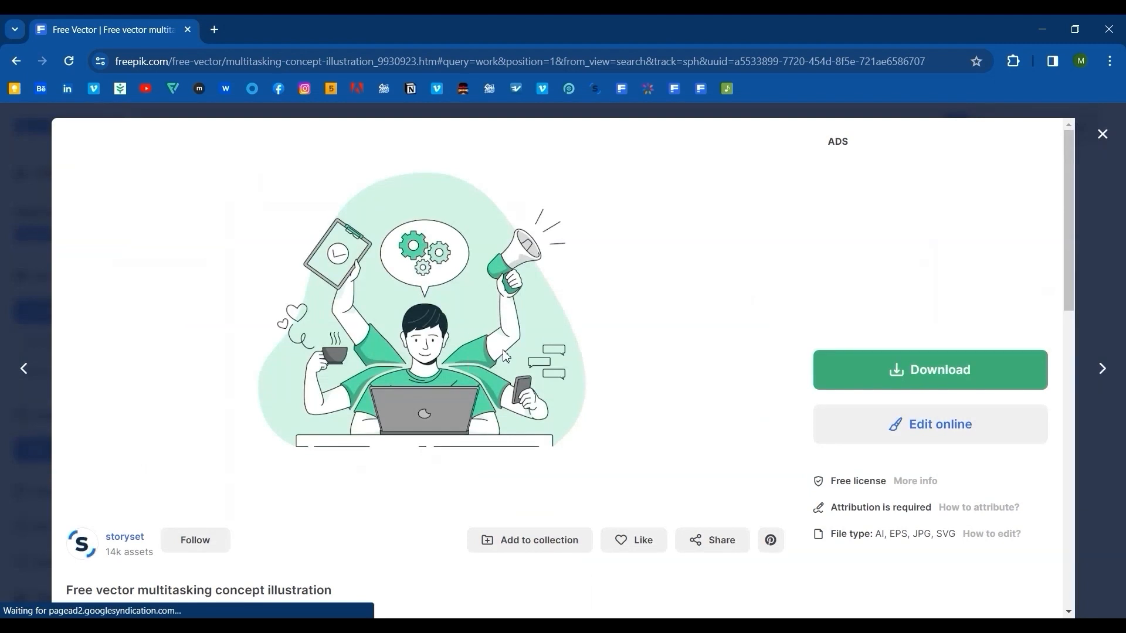
left_click(914, 364)
left_click(921, 566)
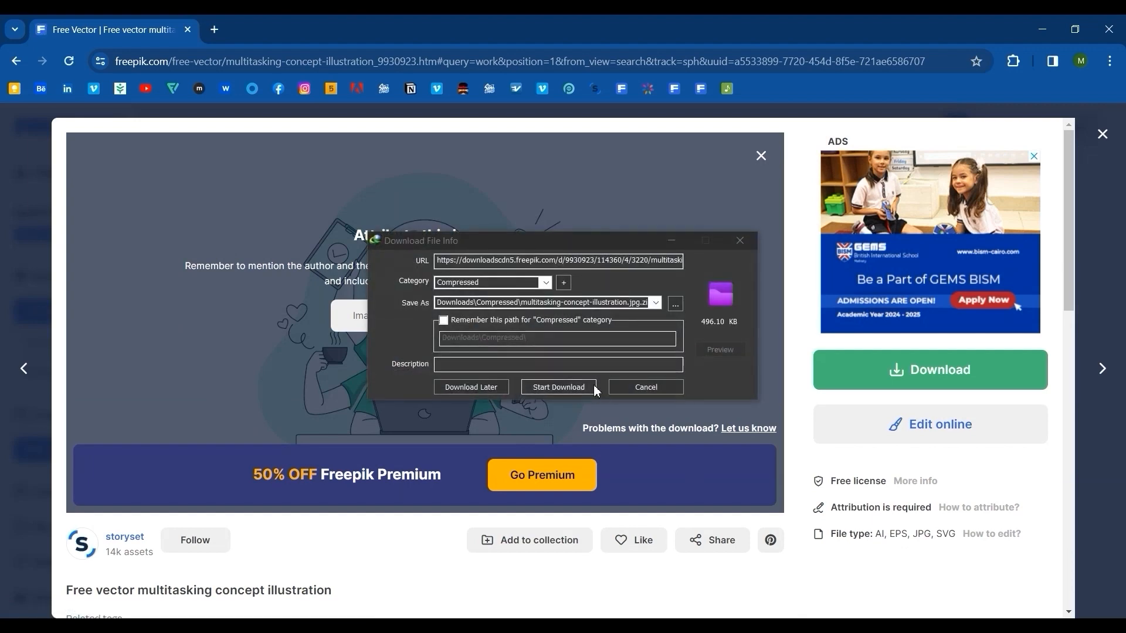
left_click(586, 389)
left_click(584, 359)
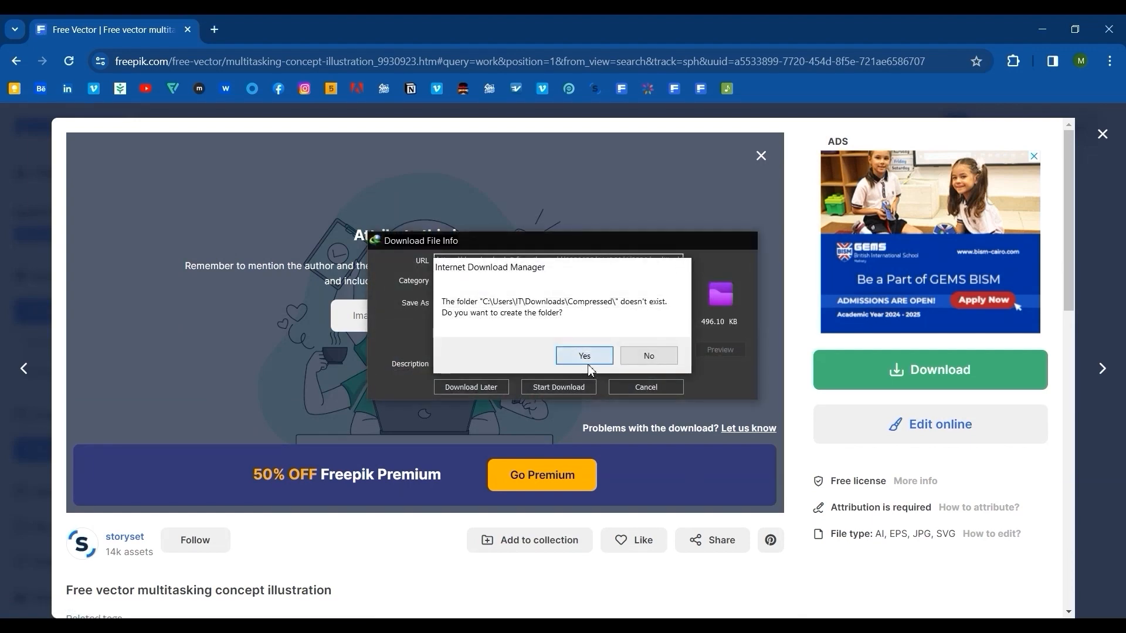
left_click(645, 240)
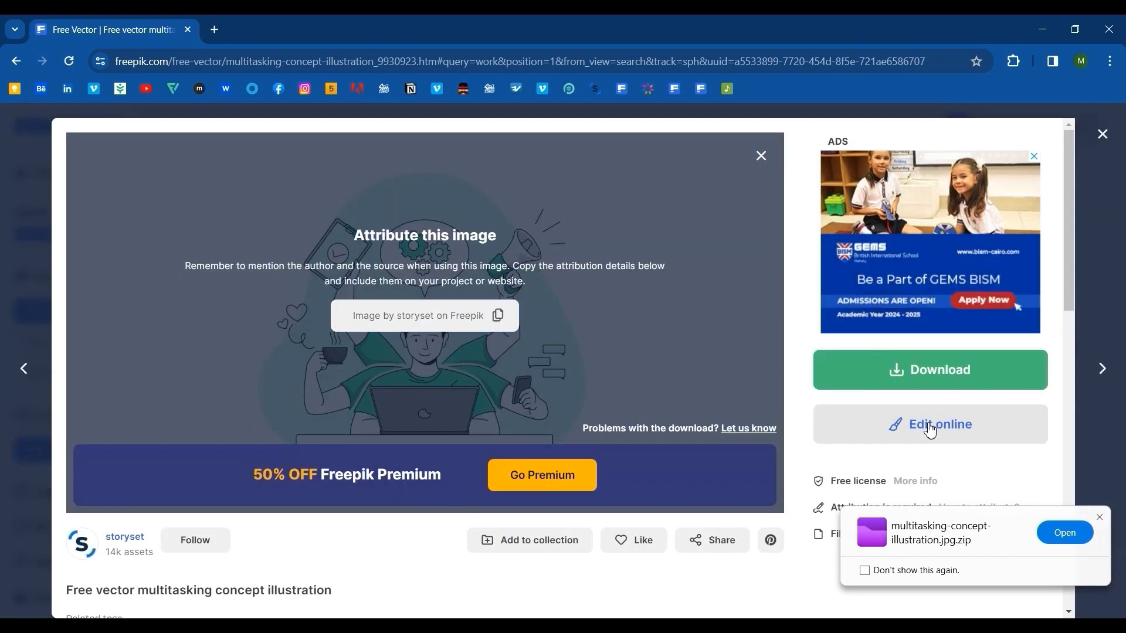
Switch to File Explorer and open the Compressed folder inside Downloads.
left_click(1119, 21)
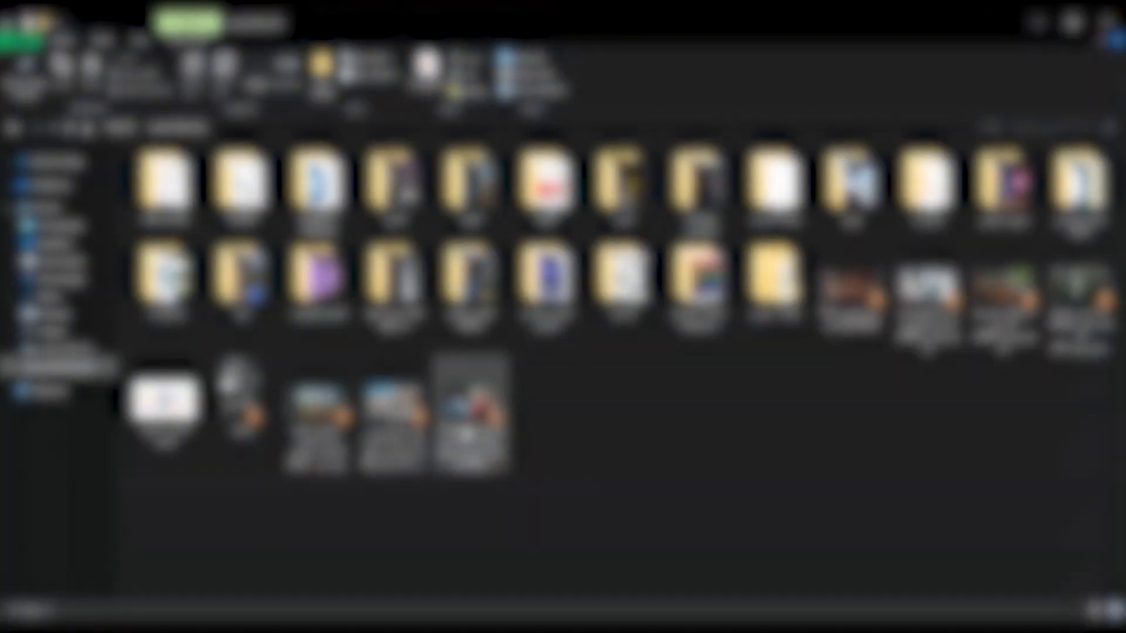
left_click(41, 285)
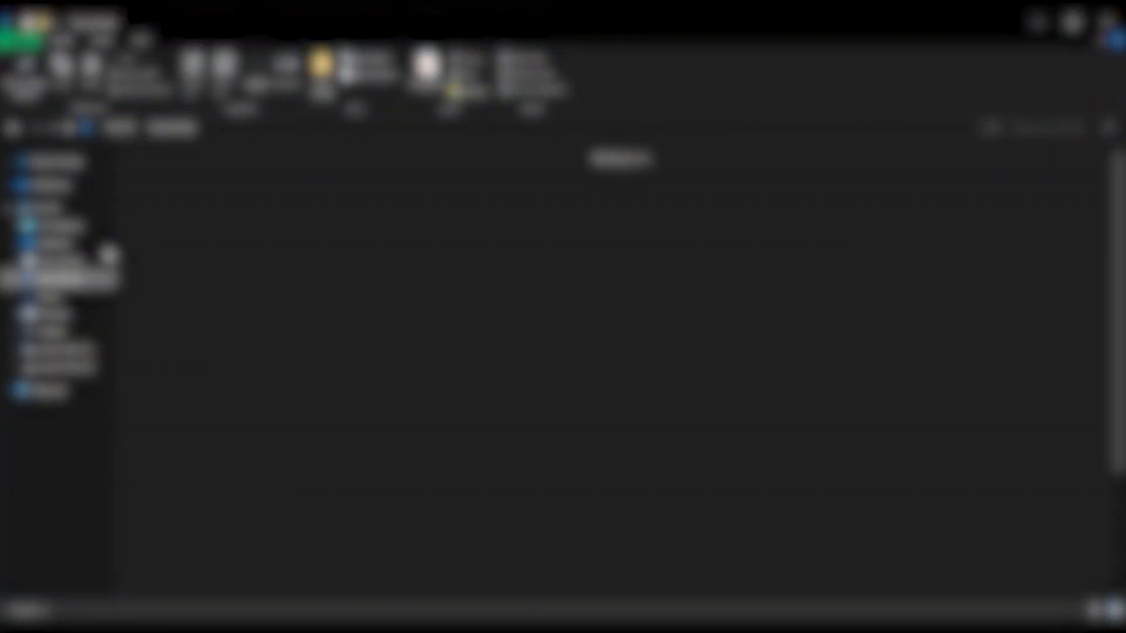
double_click(154, 198)
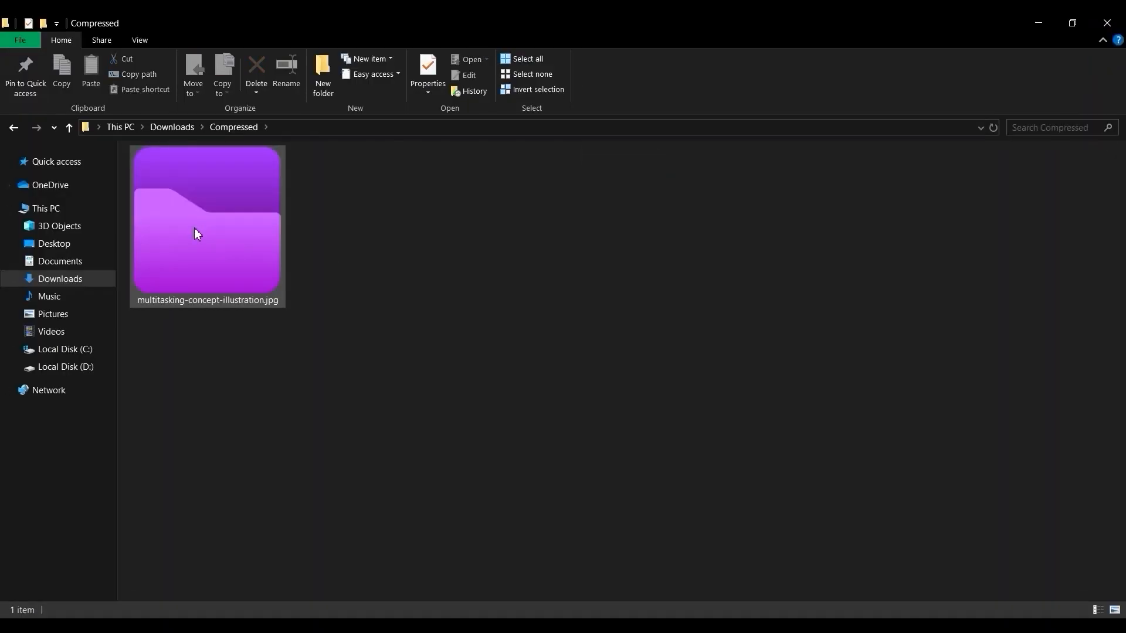
Extract everything in the multitasking-concept-illustration.jpg archive with AukZip to D:\أفلام and show the extracted files.
left_click(195, 227)
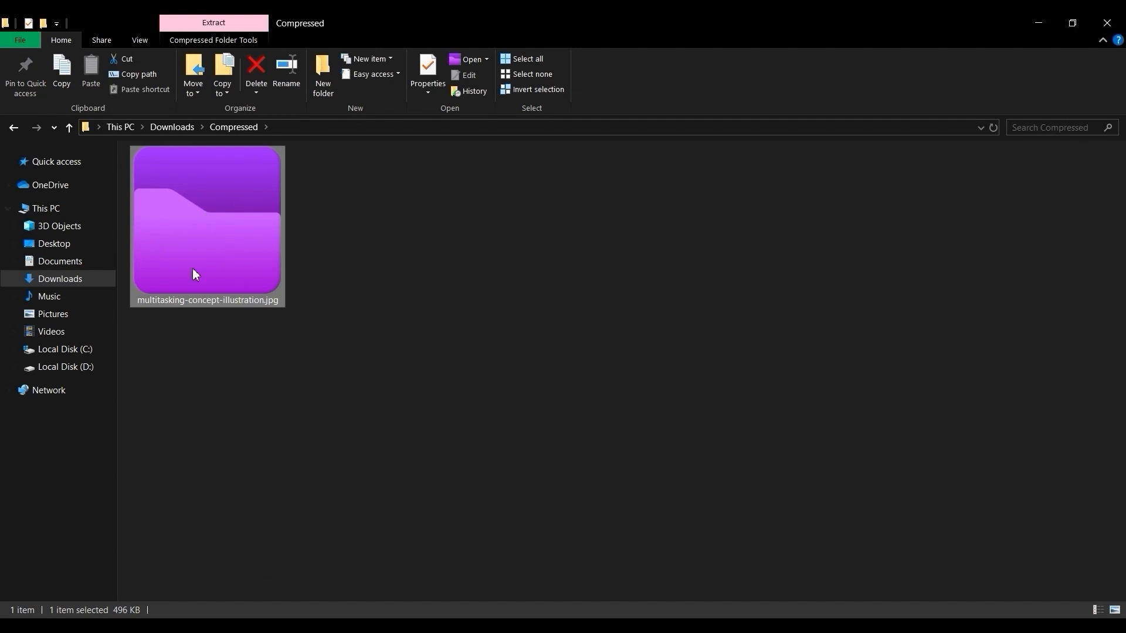
right_click(210, 230)
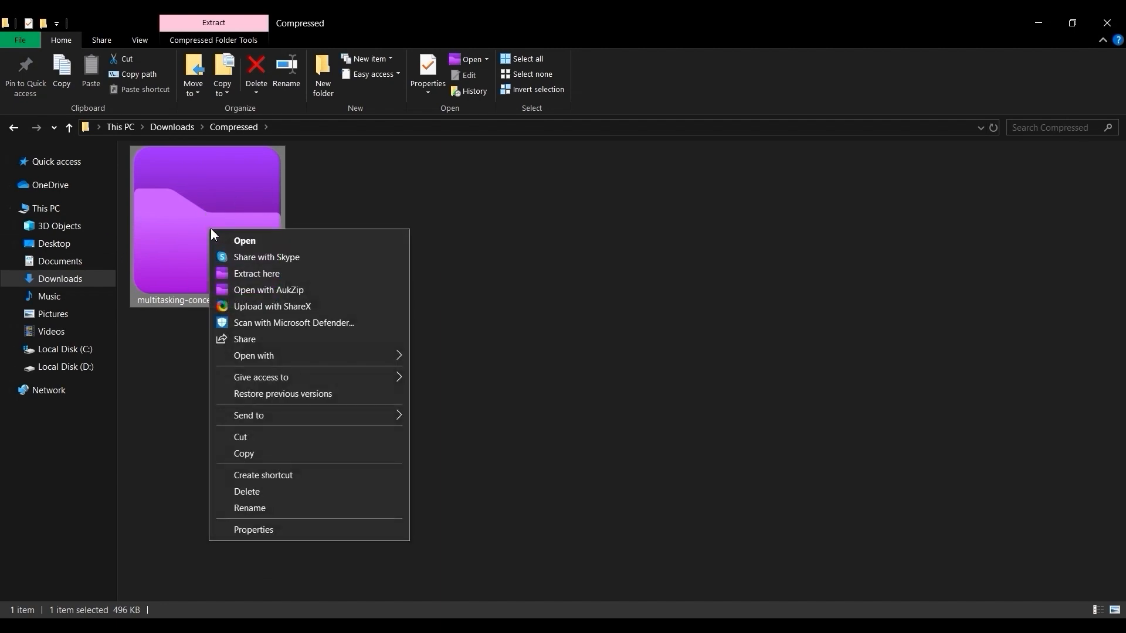
left_click(246, 274)
left_click(815, 184)
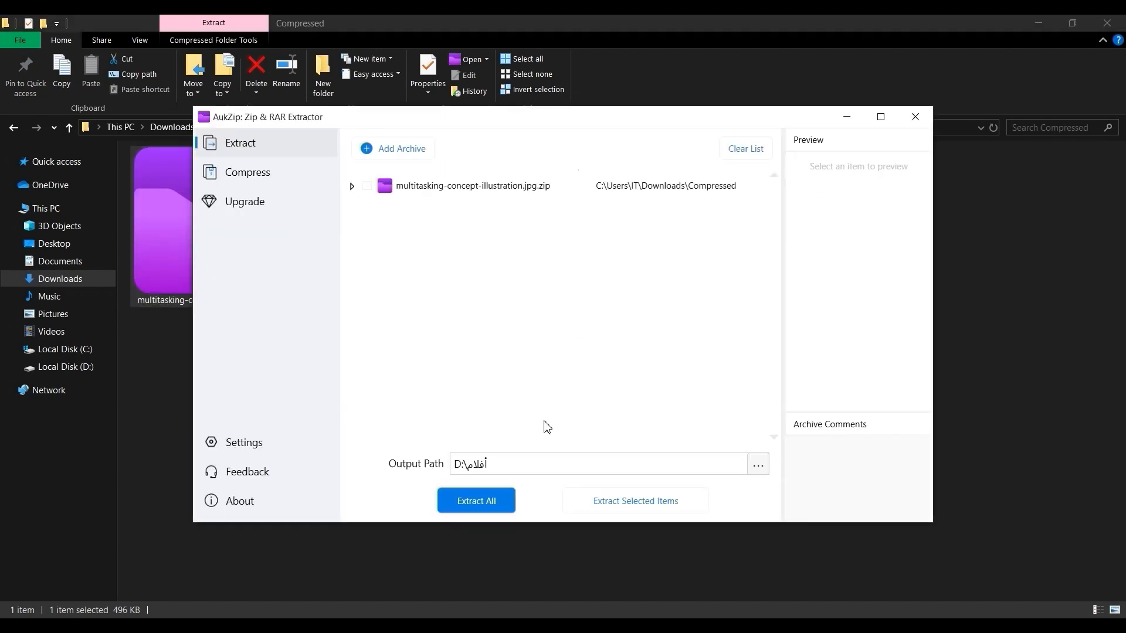
left_click(495, 499)
left_click(534, 357)
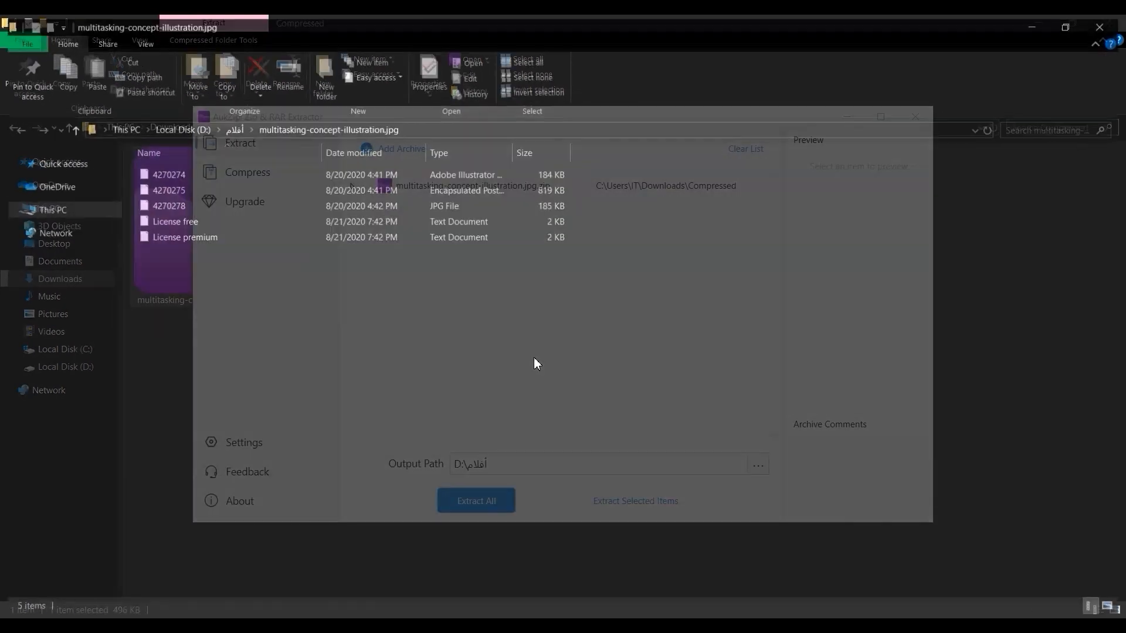
Enlarge the file icons and look over the extracted files, particularly the EPS and AI versions.
scroll(185, 282, "up", 3, "ctrl")
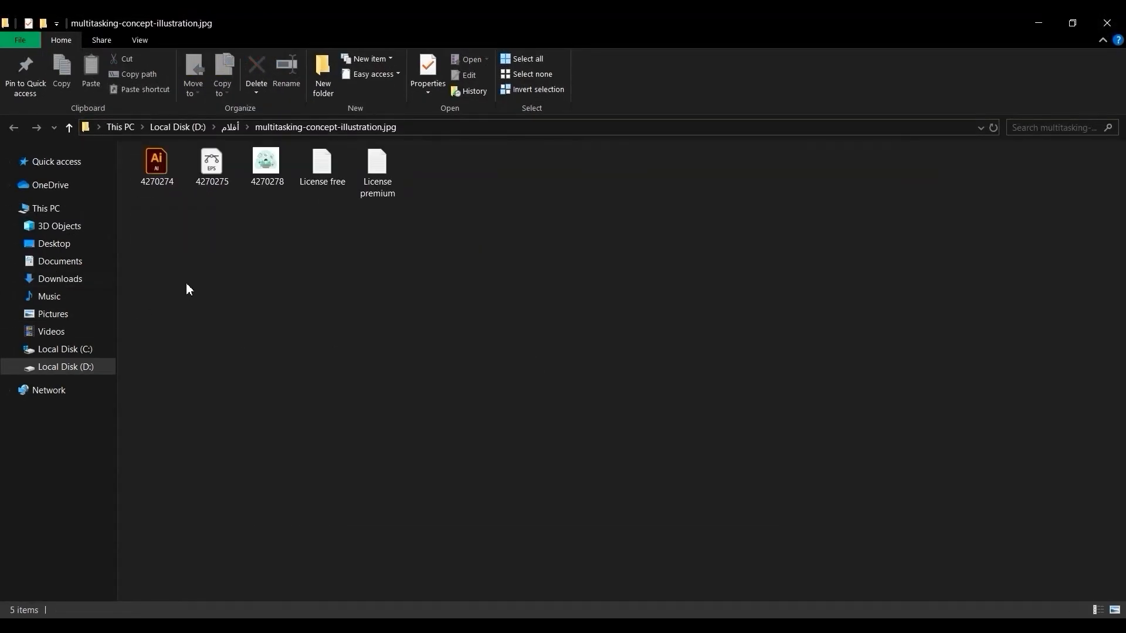
scroll(186, 289, "up", 4, "ctrl")
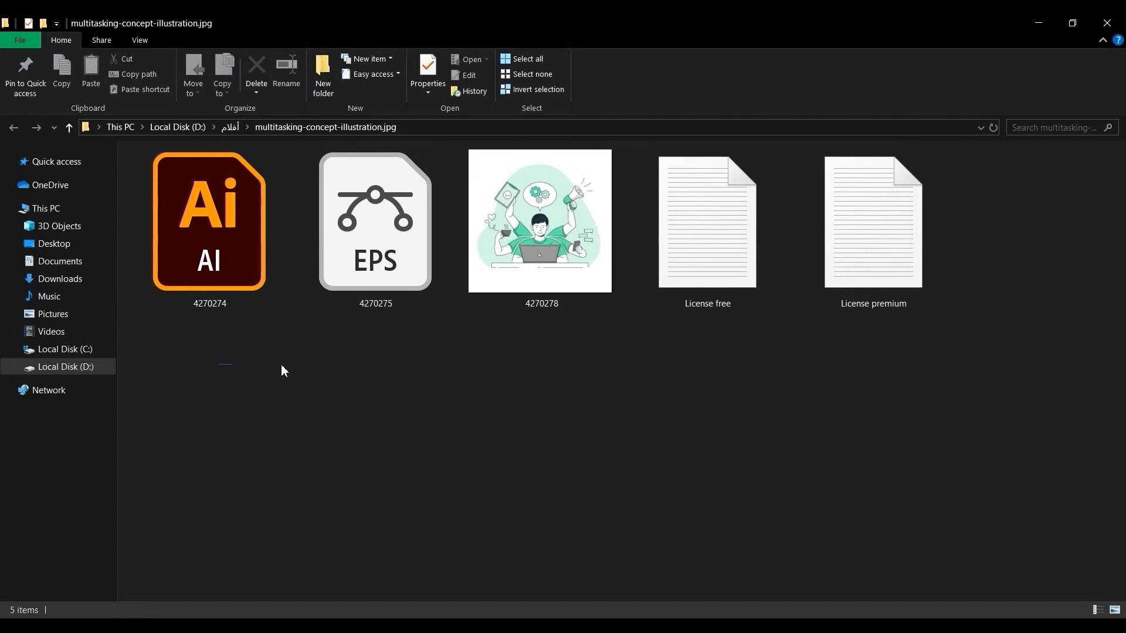
left_click_drag(282, 370, 955, 294)
left_click(975, 265)
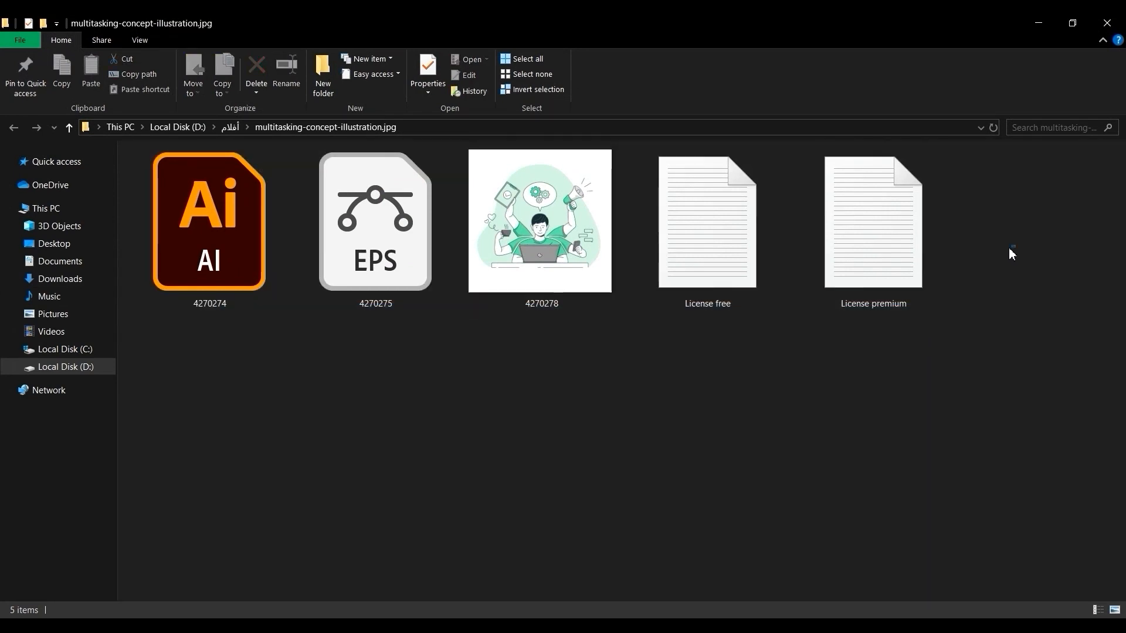
left_click_drag(1011, 254, 184, 392)
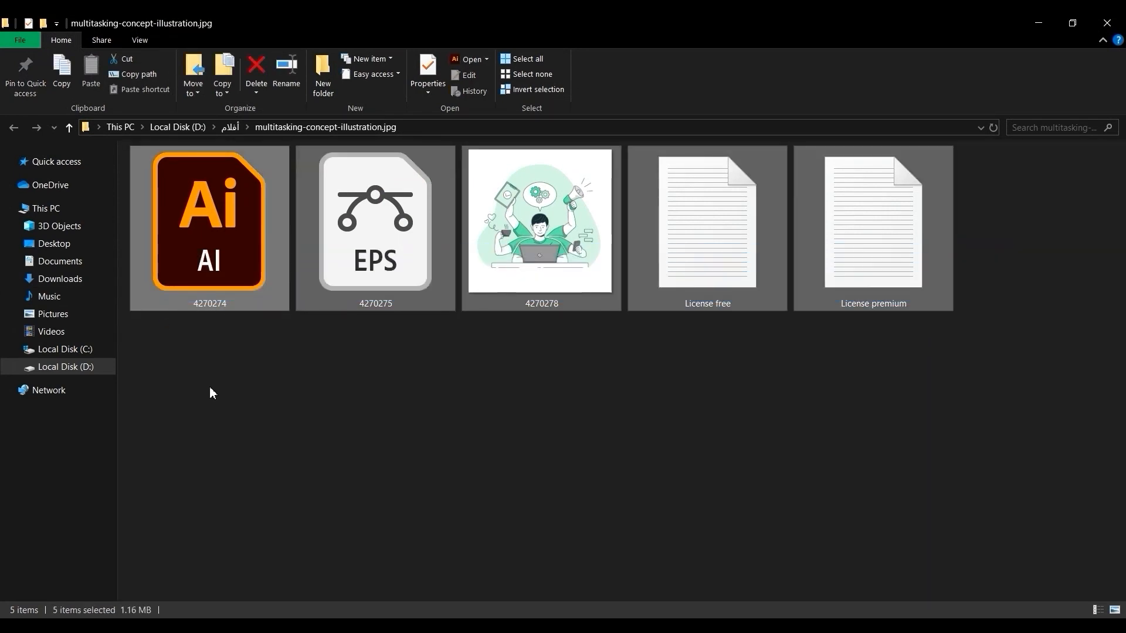
left_click(213, 393)
left_click(371, 262)
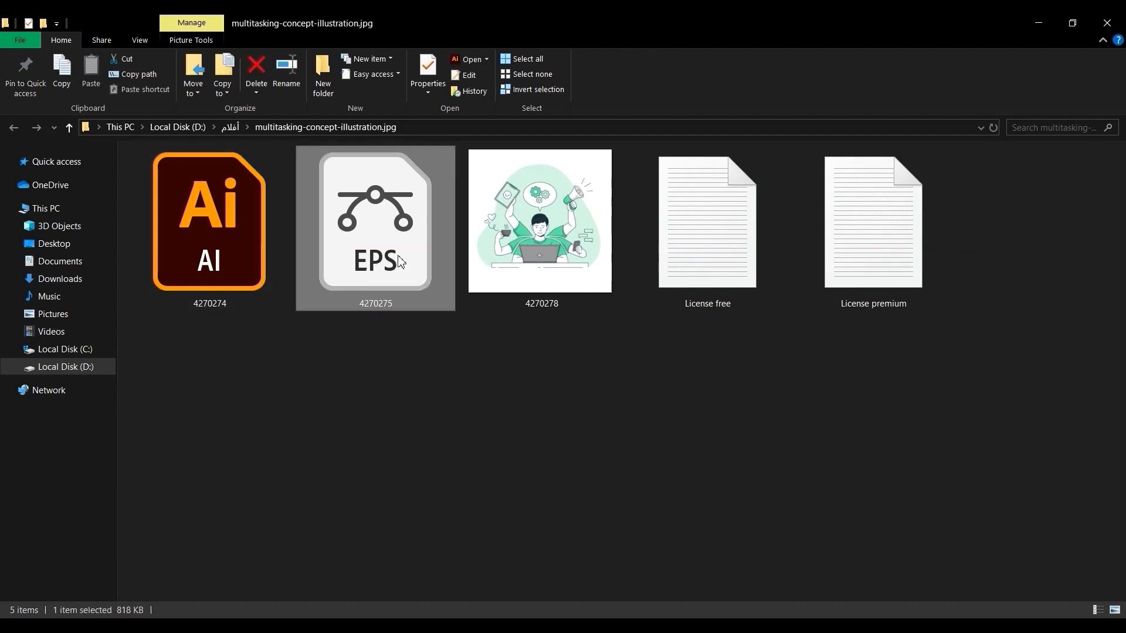
left_click(244, 260)
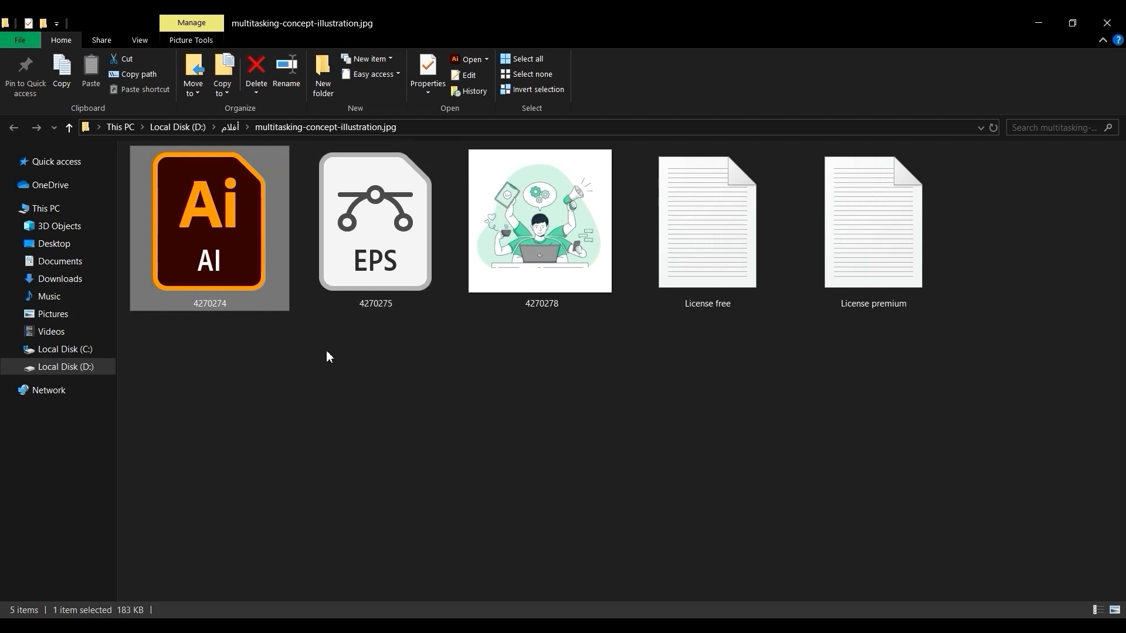
left_click(326, 350)
Open the AI file 4270274 in Illustrator and centre its artboard in the view.
left_click(233, 237)
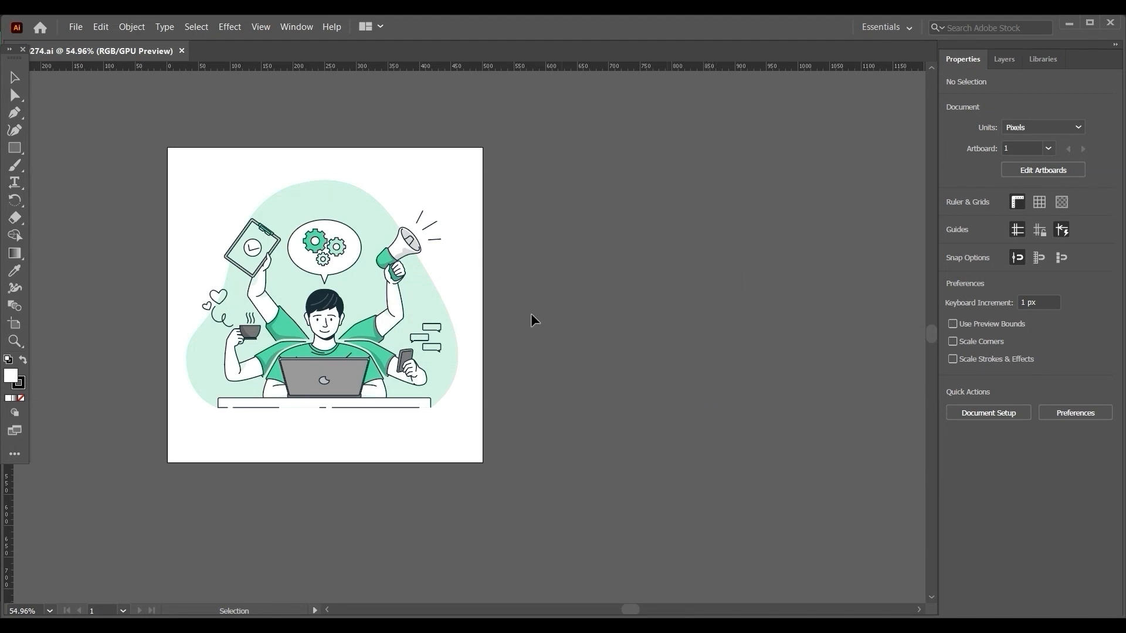
key("space")
left_click_drag(399, 278, 542, 296)
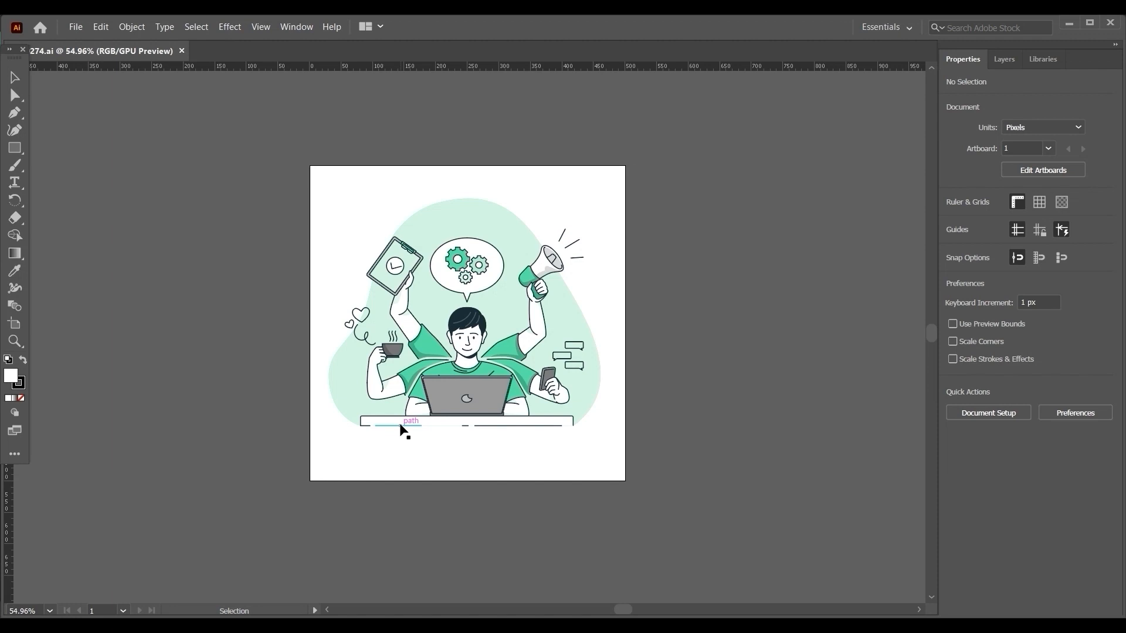
Create a new landscape RGB document of 1920 × 1080 px and fit its whole artboard centrally in the view.
left_click_drag(230, 119, 666, 504)
left_click(76, 28)
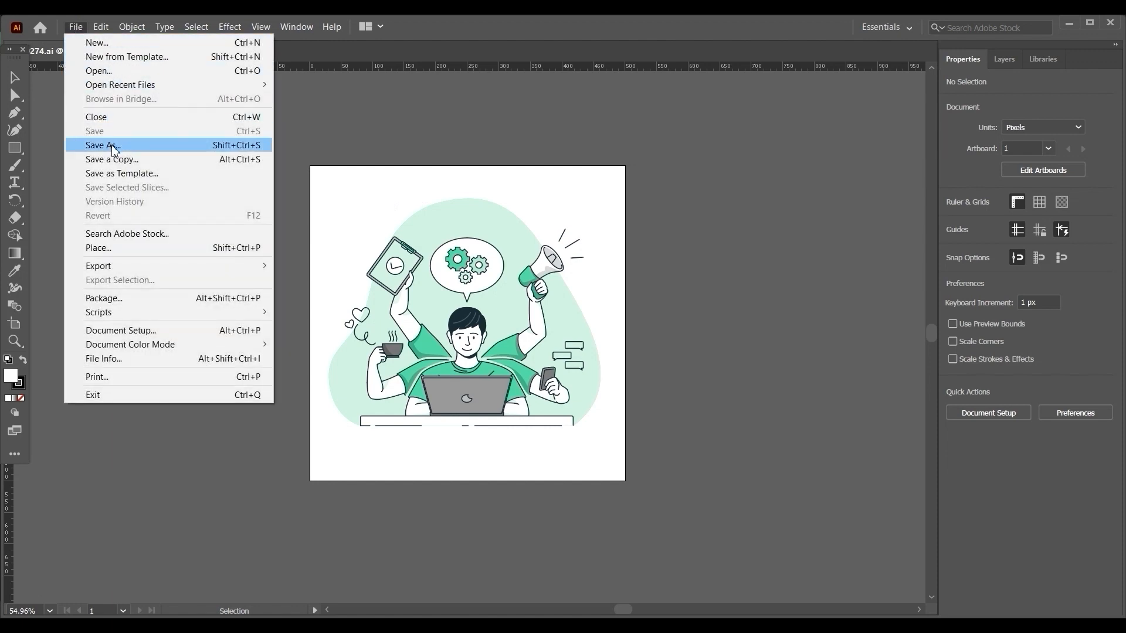
mouse_move(163, 29)
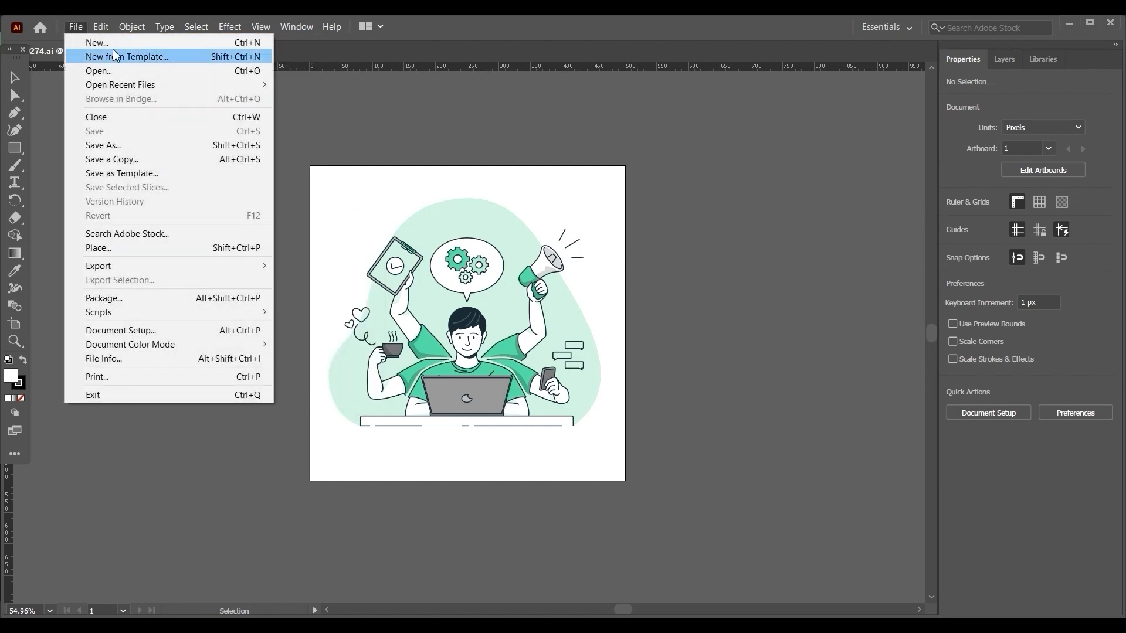
left_click(96, 43)
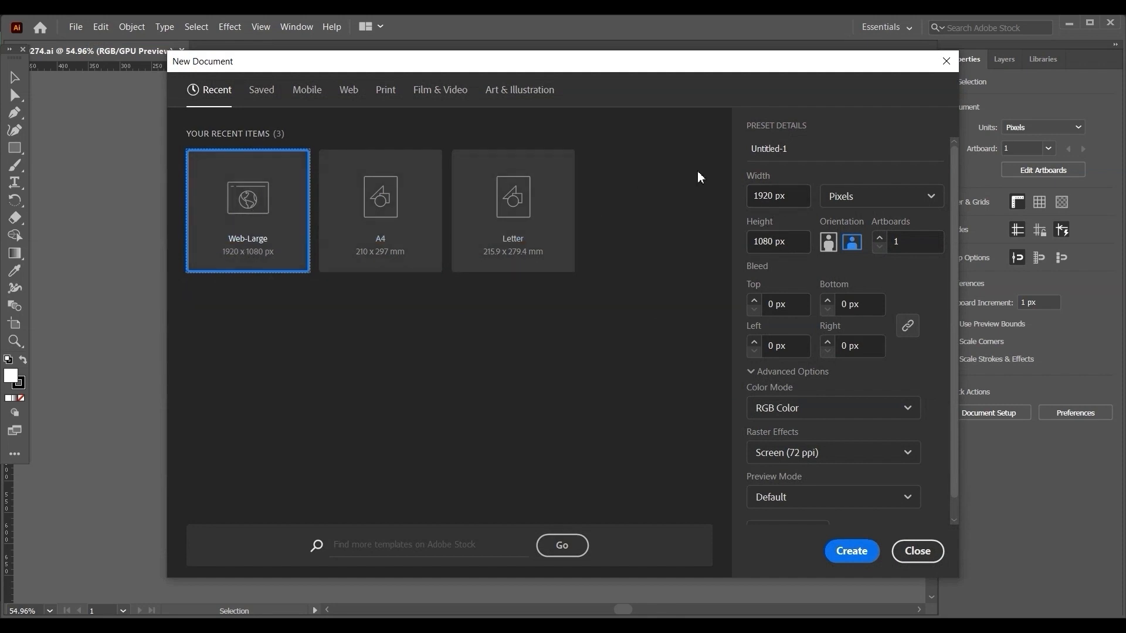
left_click_drag(773, 196, 735, 195)
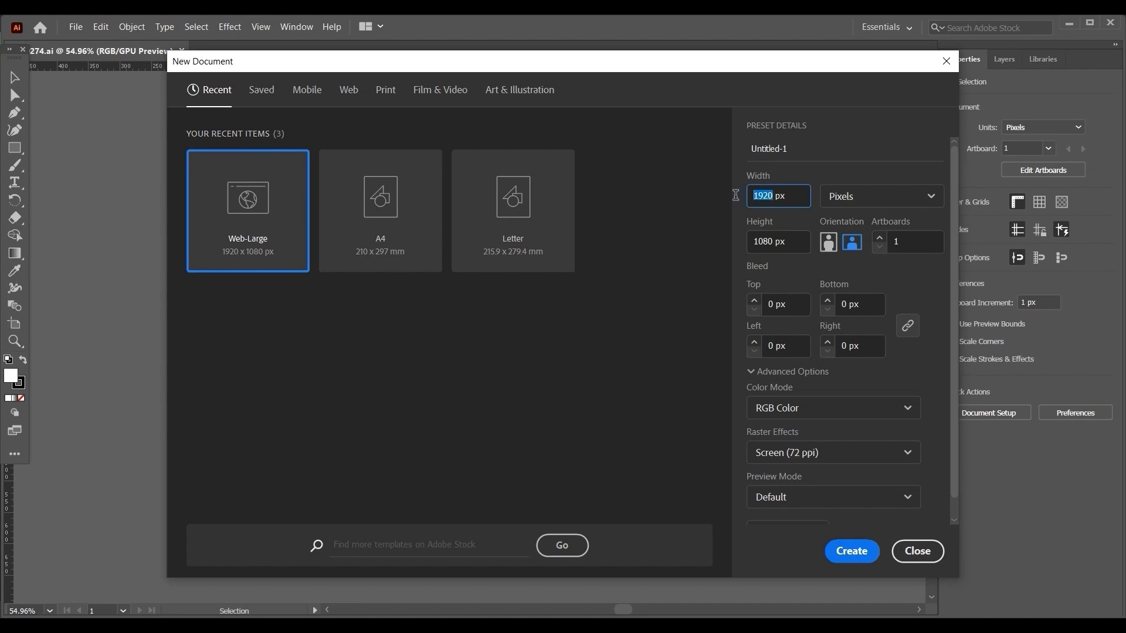
left_click_drag(773, 242, 747, 243)
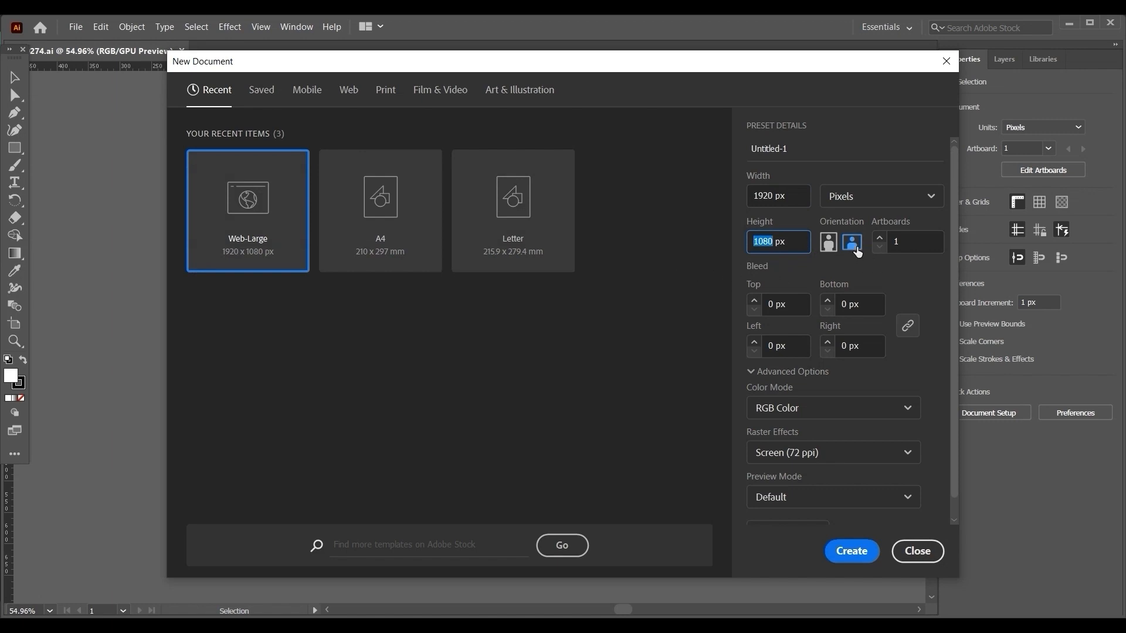
left_click(857, 252)
left_click(851, 557)
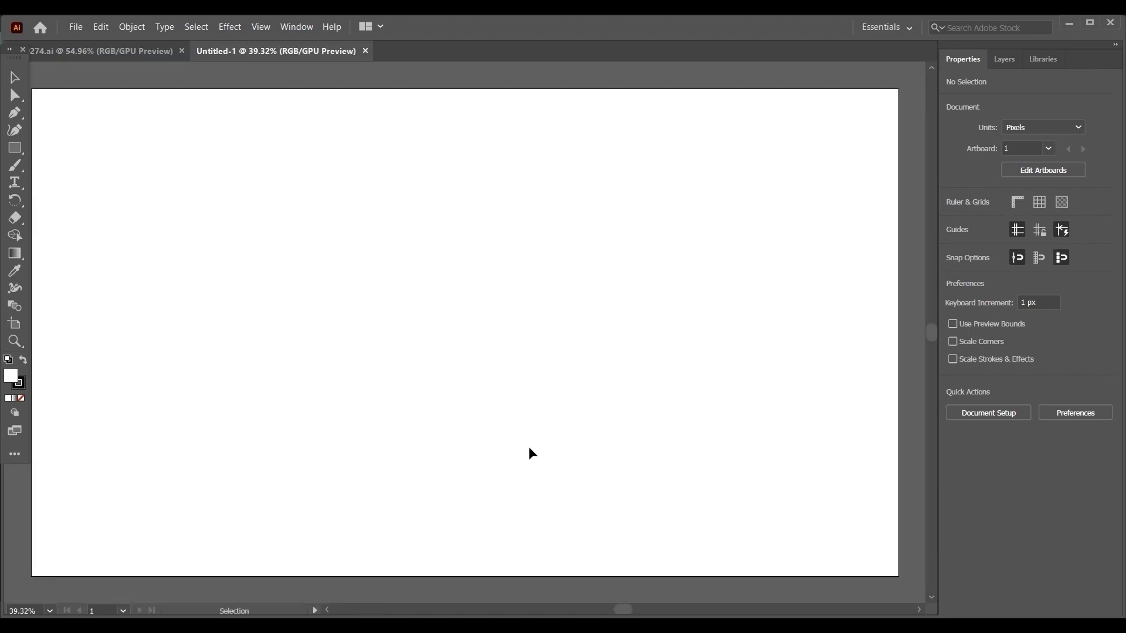
scroll(531, 453, "down", 2)
left_click_drag(549, 416, 530, 379)
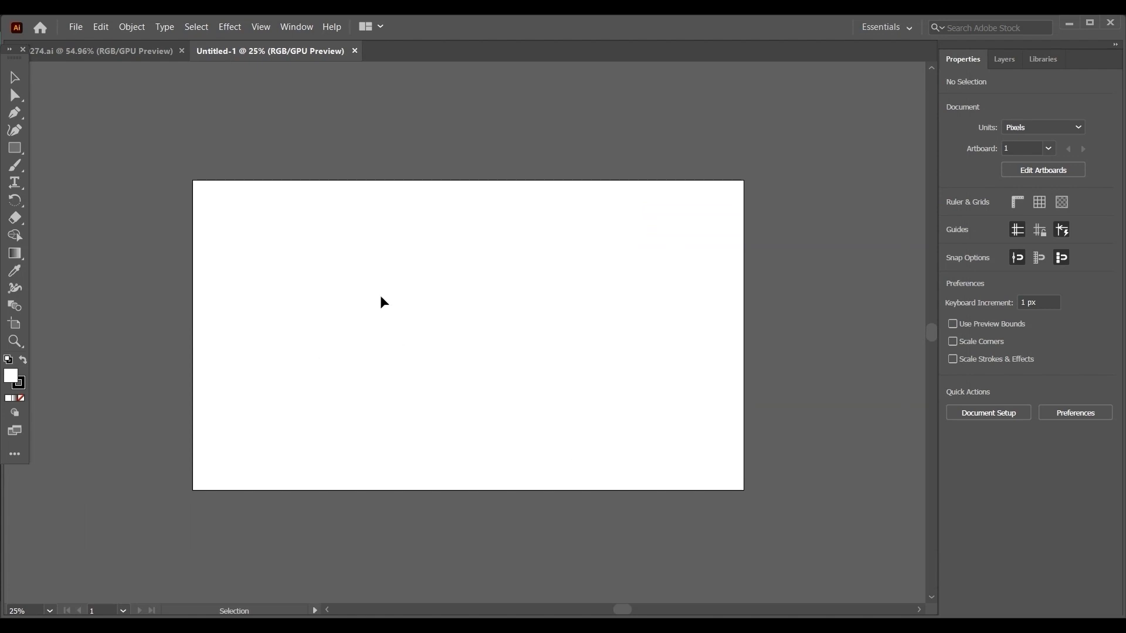
Copy the entire illustration from the 274.ai document and paste it into the new Untitled-1 document.
left_click(109, 59)
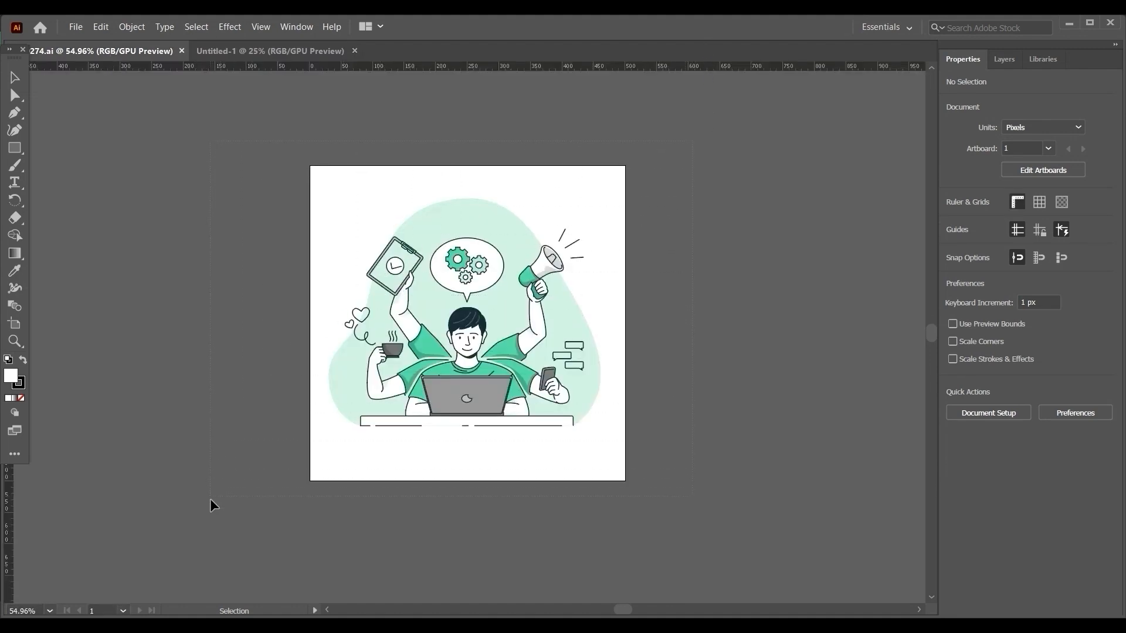
key("ctrl+a")
left_click(243, 540)
key("a")
key("ctrl+a")
key("v")
key("a")
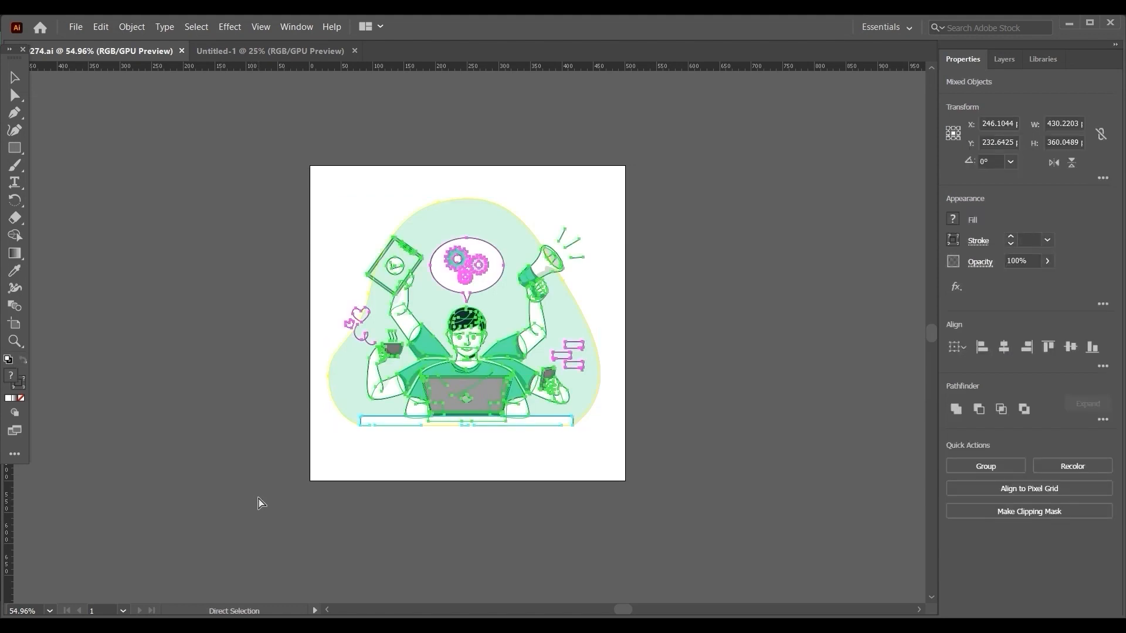
left_click(286, 52)
key("ctrl+v")
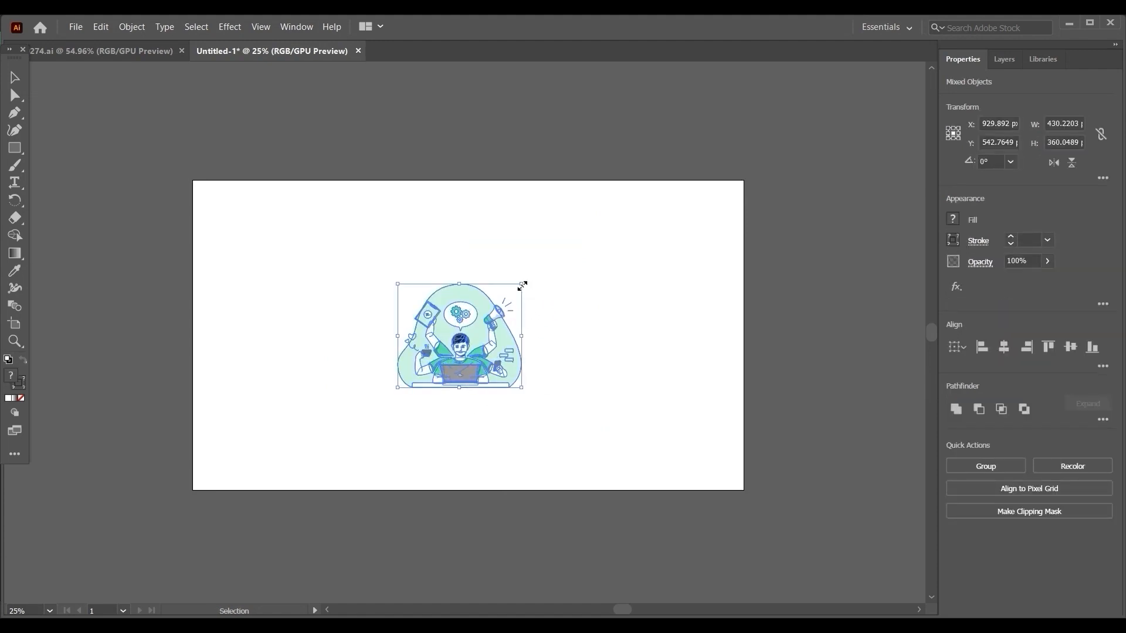
Scale the pasted illustration proportionally to about 1144 × 957 px, centre it on the artboard and deselect it.
left_click_drag(522, 285, 619, 202)
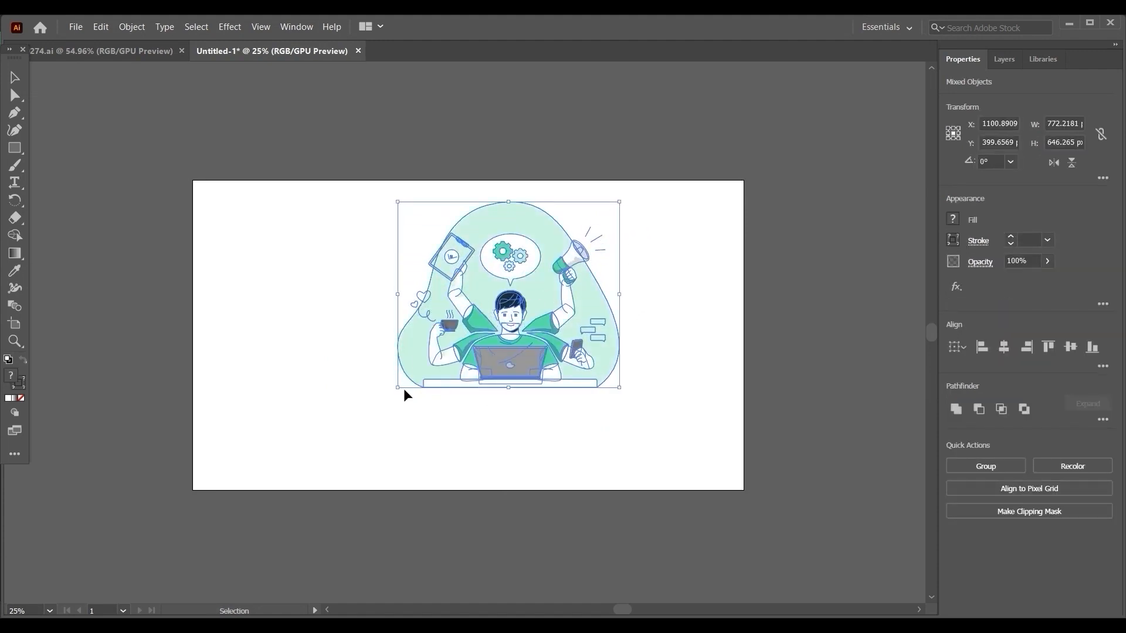
left_click_drag(398, 390, 307, 476)
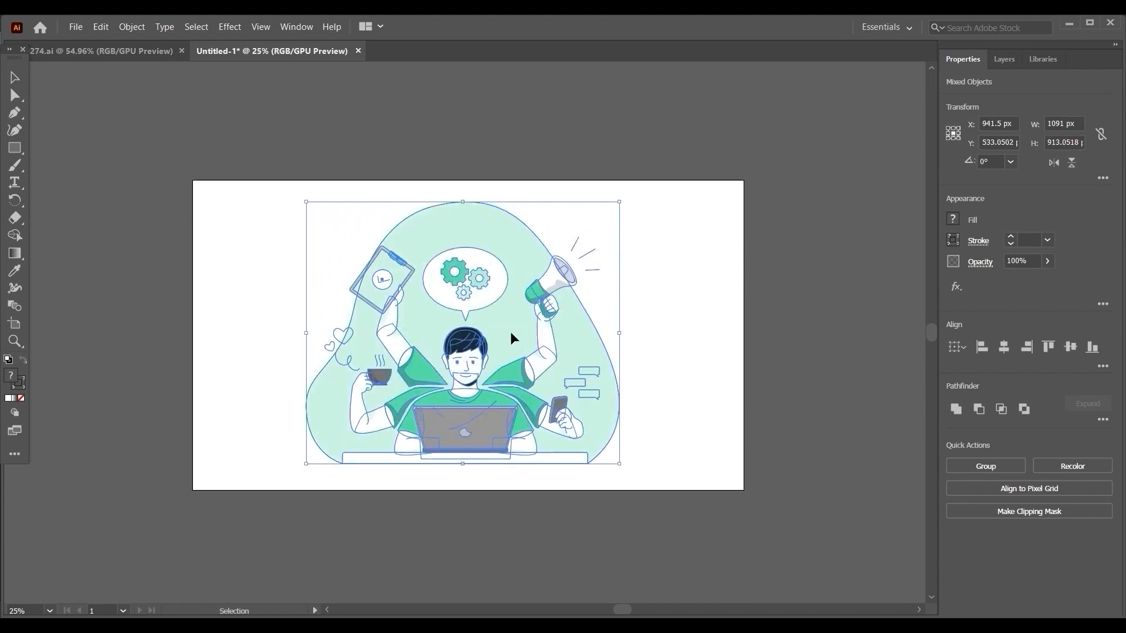
left_click(705, 423)
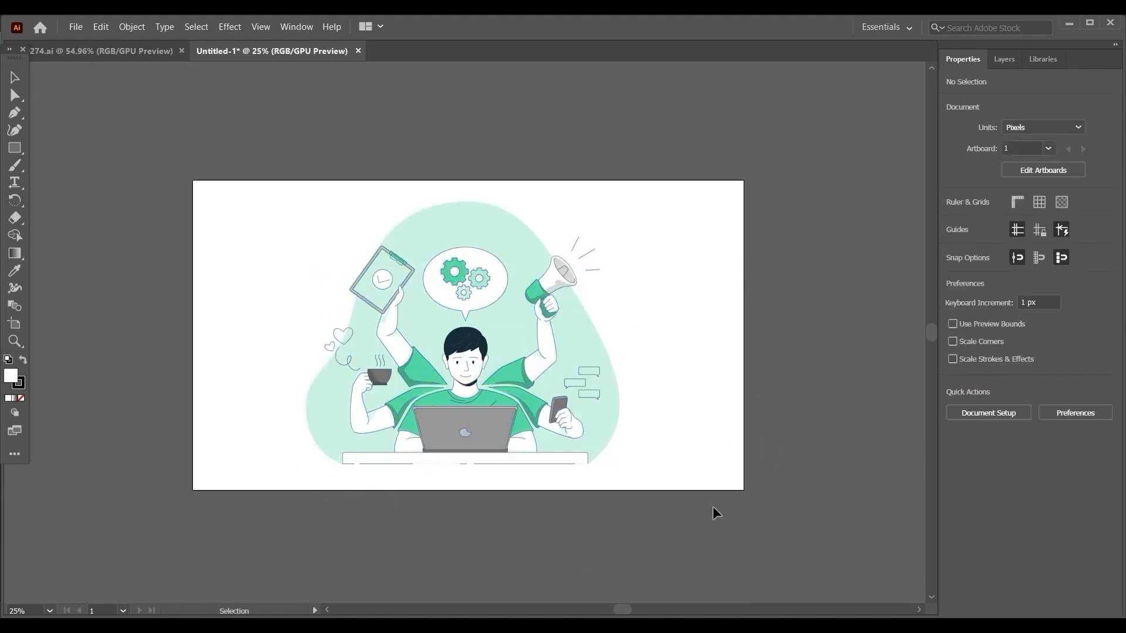
left_click_drag(684, 184, 178, 505)
left_click_drag(305, 466, 295, 474)
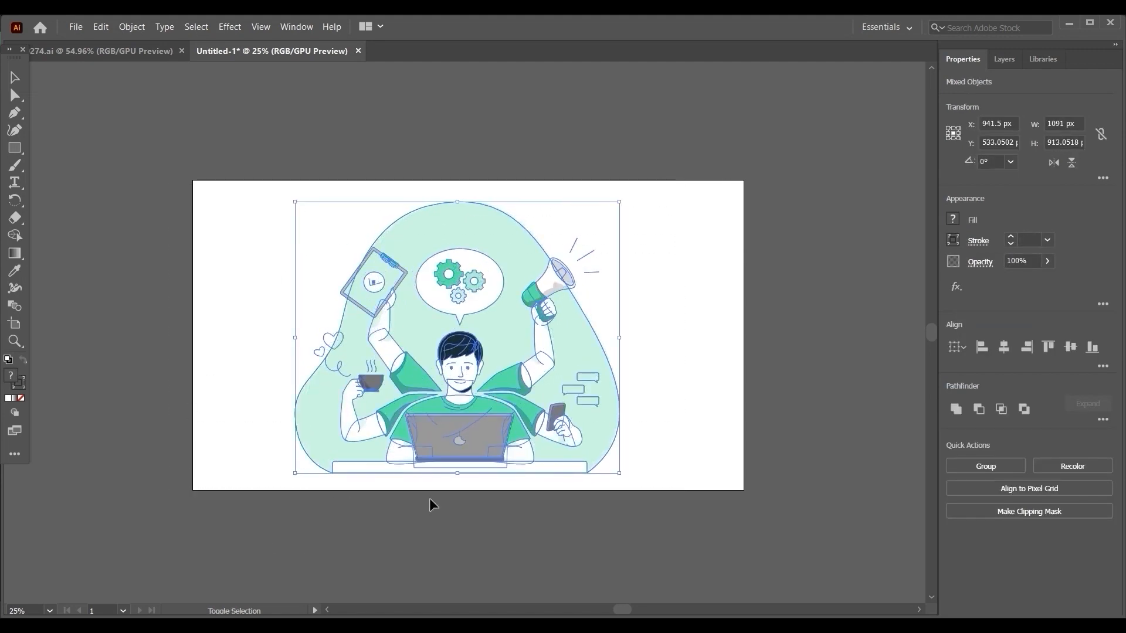
left_click_drag(621, 477, 623, 476)
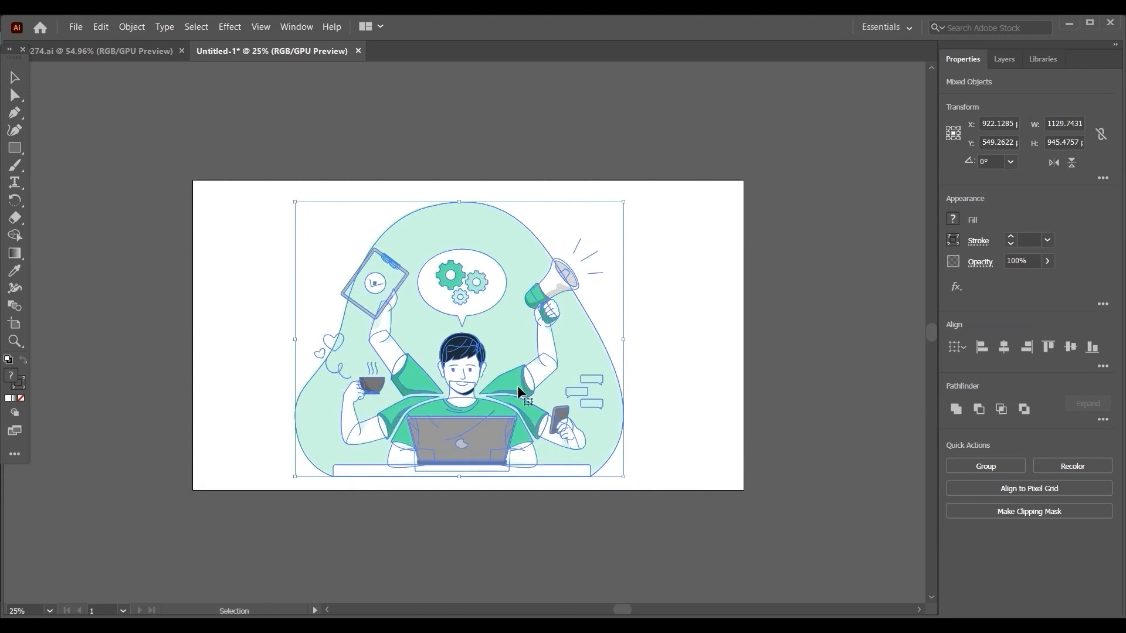
left_click_drag(510, 357, 514, 354)
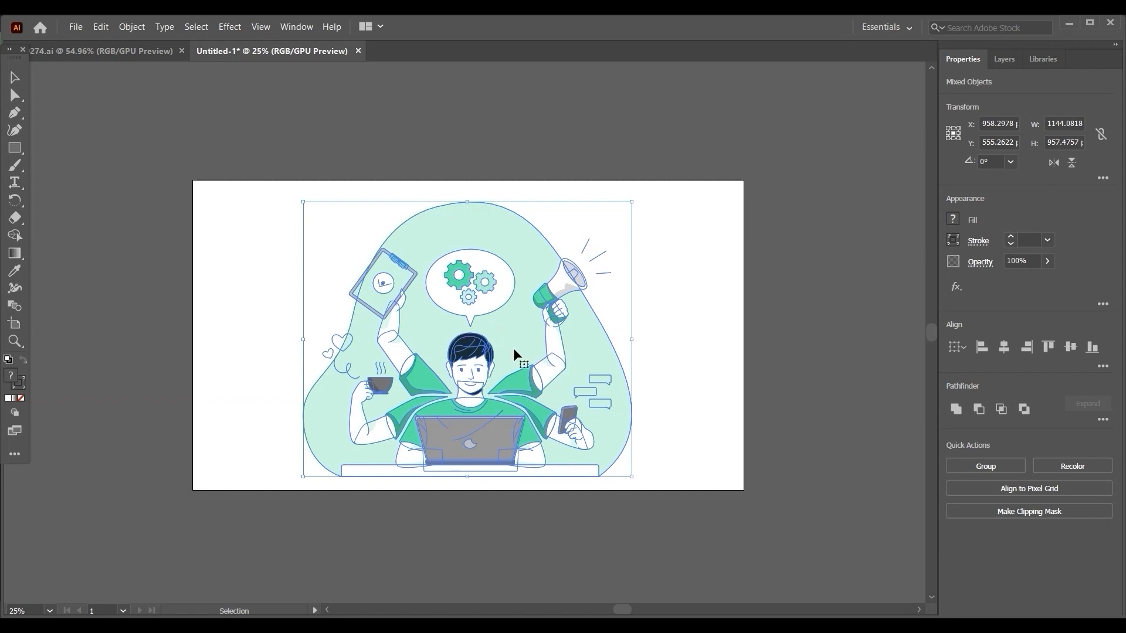
left_click(720, 359)
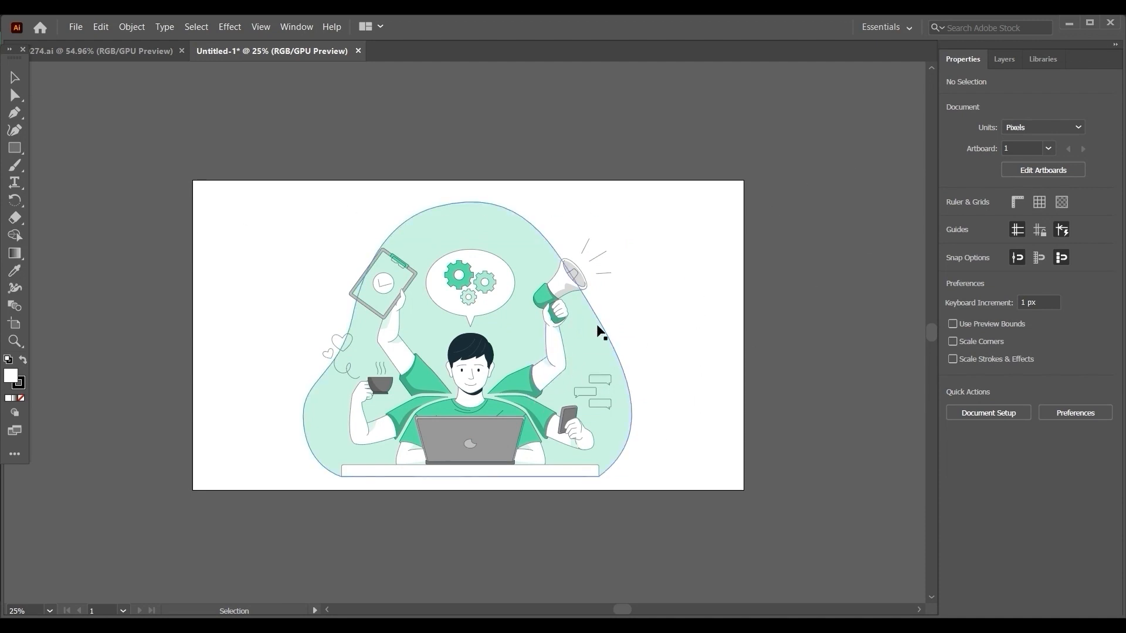
Try moving the pale green background shape and then the raised arm's sleeve sideways, undoing each move.
left_click(561, 299)
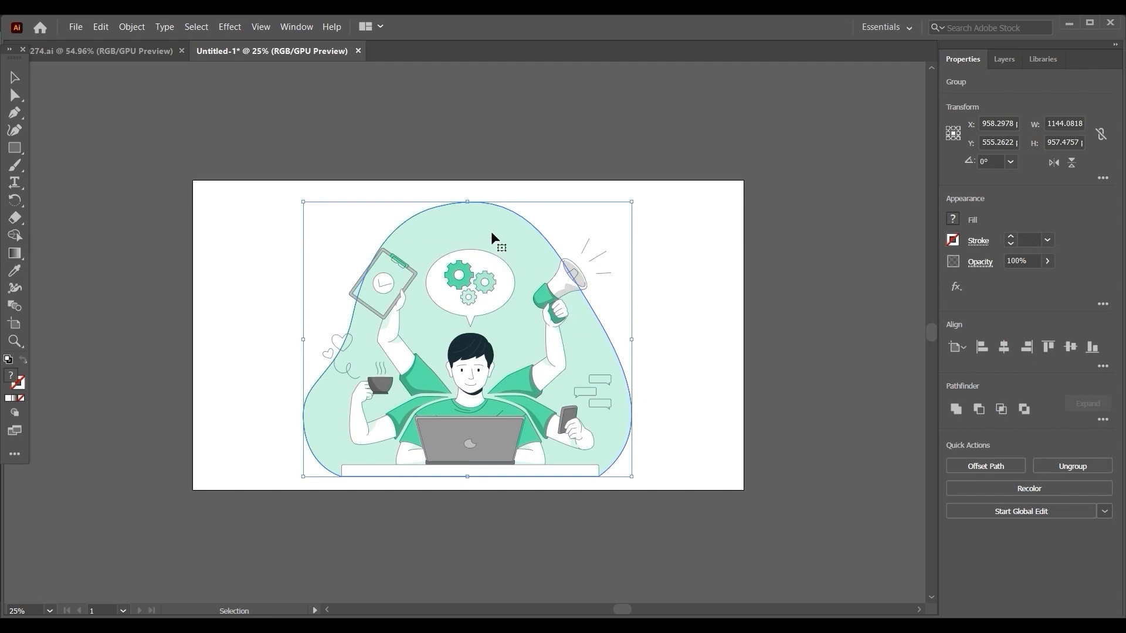
left_click_drag(490, 235, 670, 222)
key("ctrl+z")
left_click(516, 390)
left_click_drag(516, 390, 729, 391)
key("ctrl+z")
left_click(668, 337)
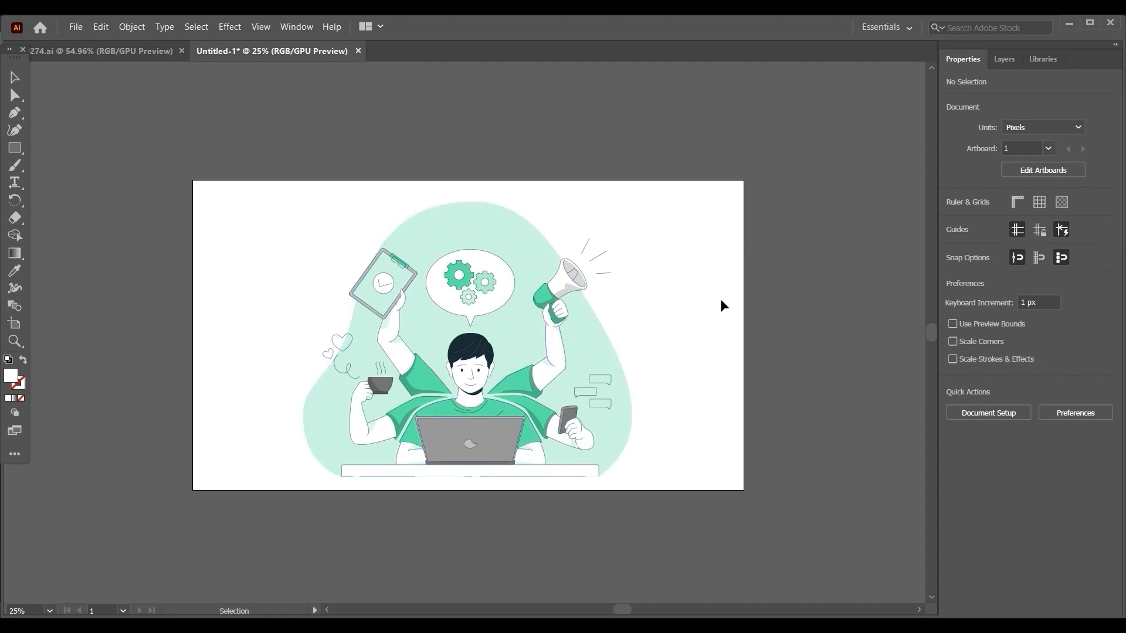
Try moving the pale green background path sideways with the Direct Selection tool, and undo the move.
left_click(16, 97)
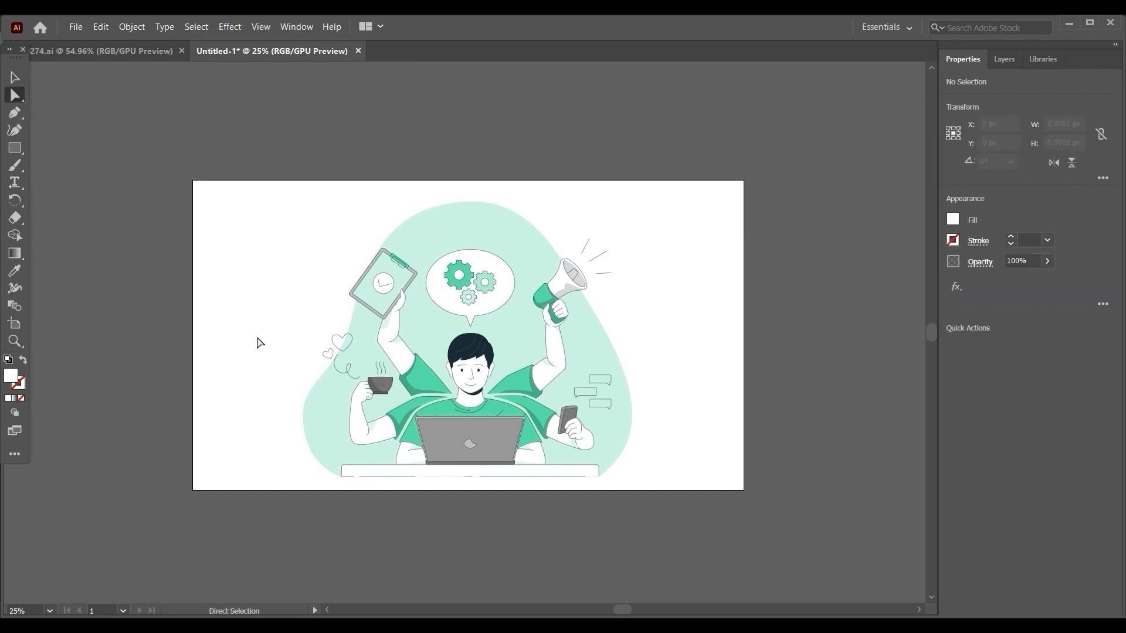
left_click(398, 360)
left_click_drag(401, 361, 324, 361)
key("ctrl+z")
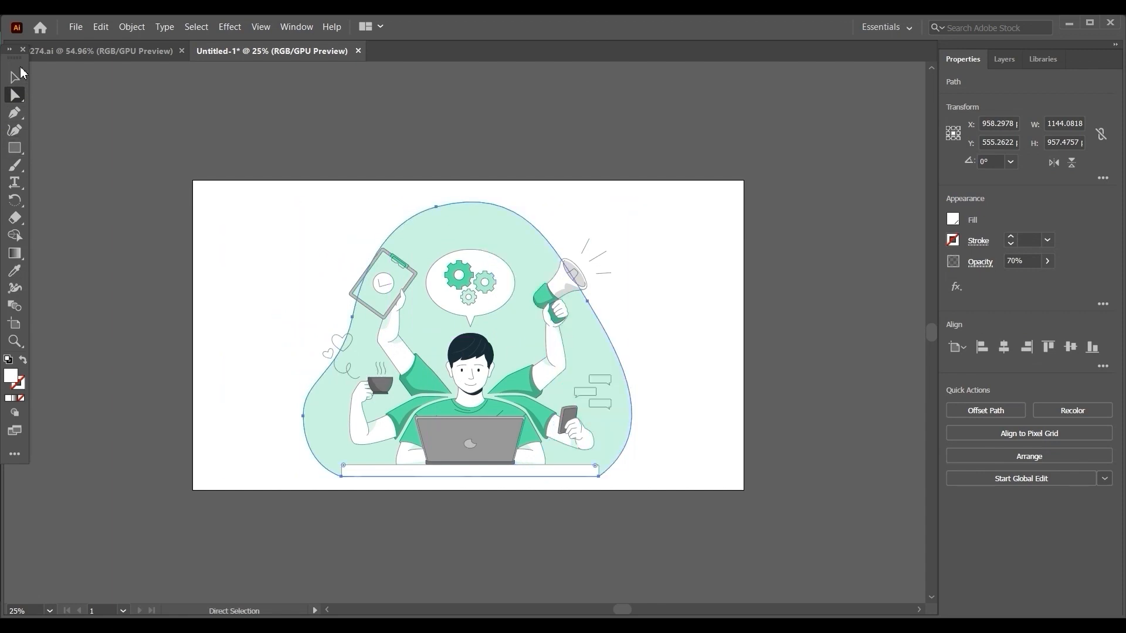
Try moving the background group towards the artboard's left edge with the Selection tool, and undo the move.
left_click(15, 77)
left_click(762, 286)
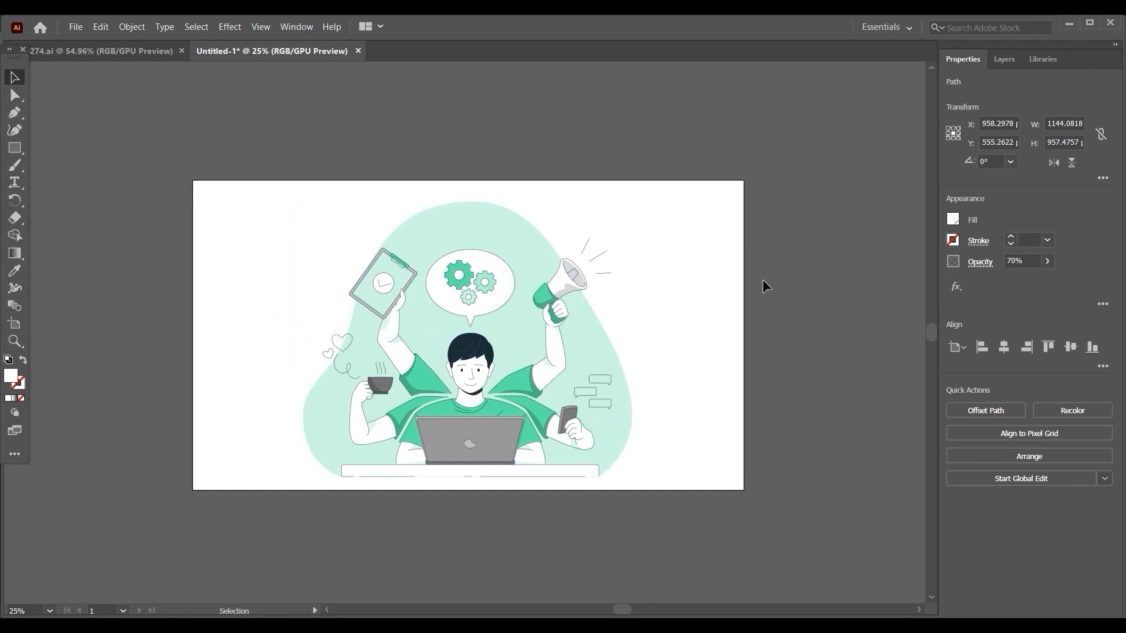
left_click_drag(567, 328, 384, 333)
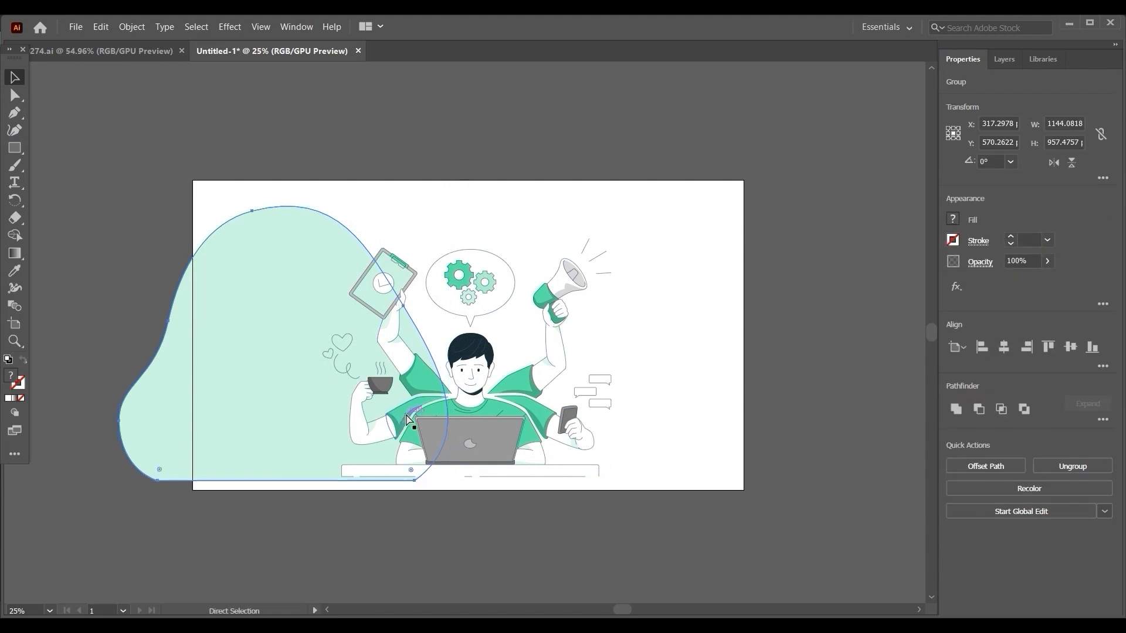
key("ctrl+z")
left_click(730, 360)
Try moving the man's neck path and then his shirt-and-forearms group out of the illustration, undoing each move.
left_click_drag(437, 407, 364, 388)
key("ctrl+z")
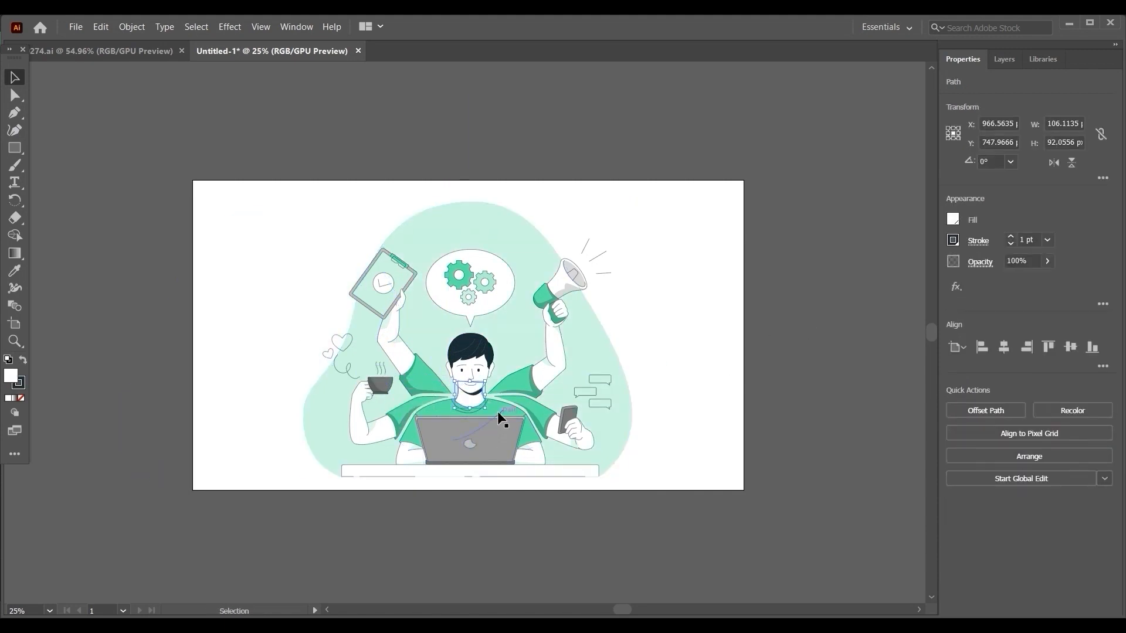
left_click_drag(497, 410, 322, 390)
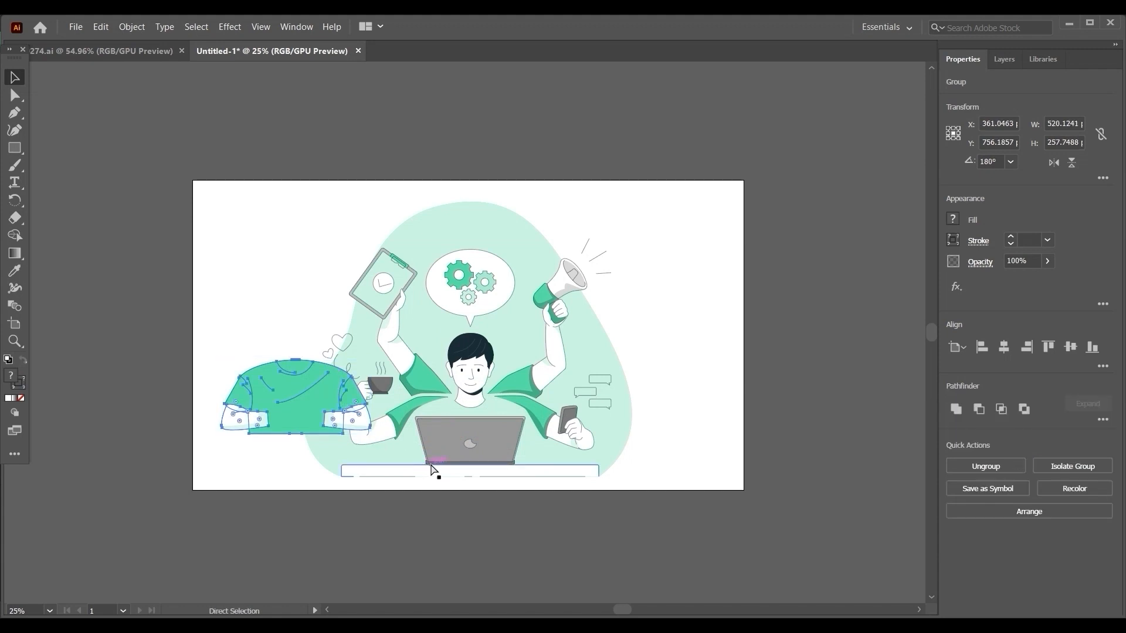
key("ctrl+z")
left_click(321, 494)
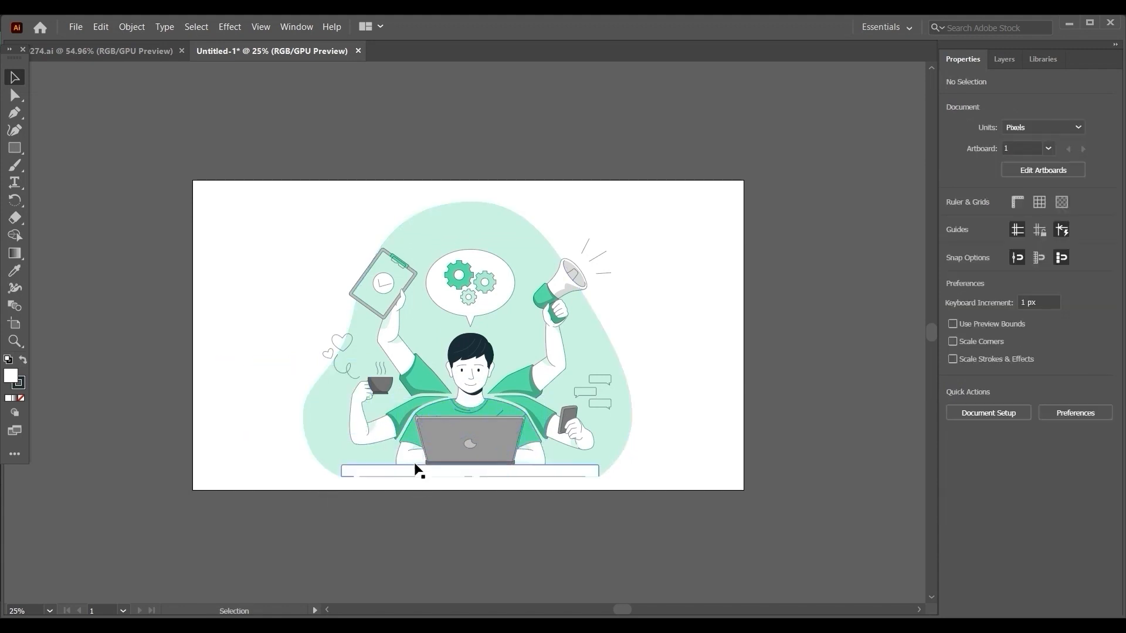
Select the shirt-and-forearms group from different spots to examine which parts belong to it, clearing the selection each time.
left_click(412, 456)
left_click(423, 520)
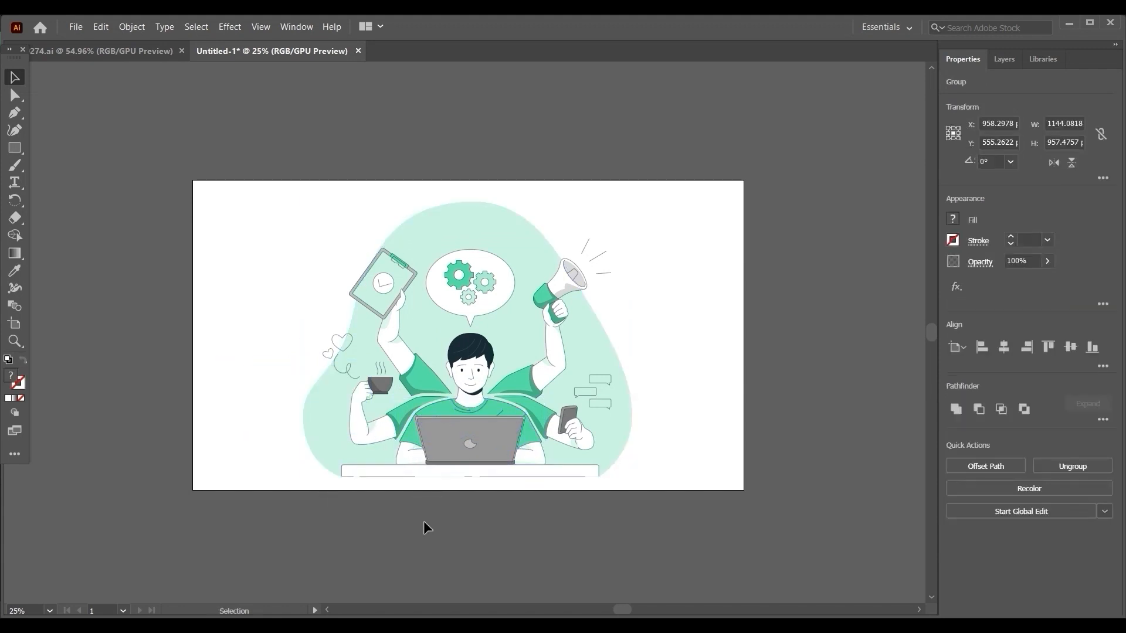
left_click(406, 430)
left_click(462, 526)
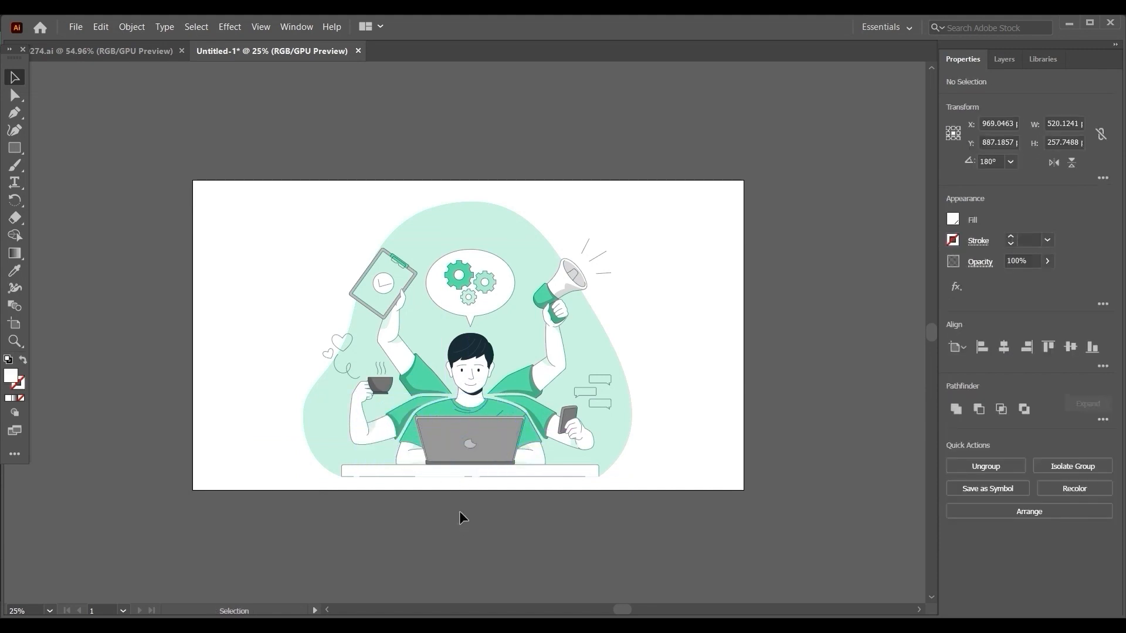
left_click(450, 407)
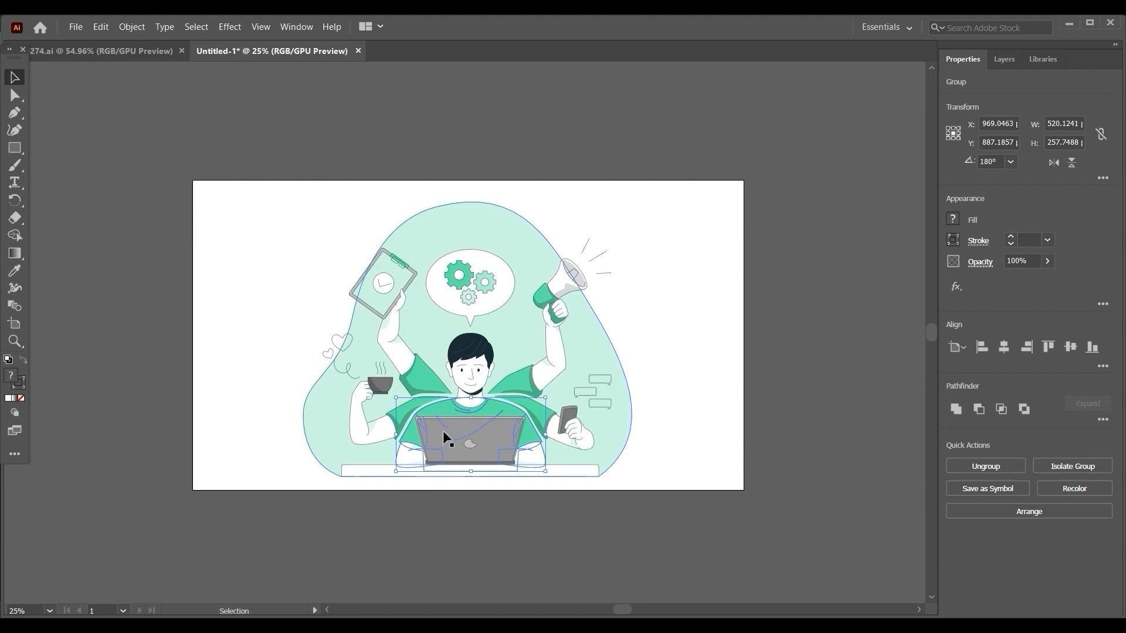
left_click(502, 545)
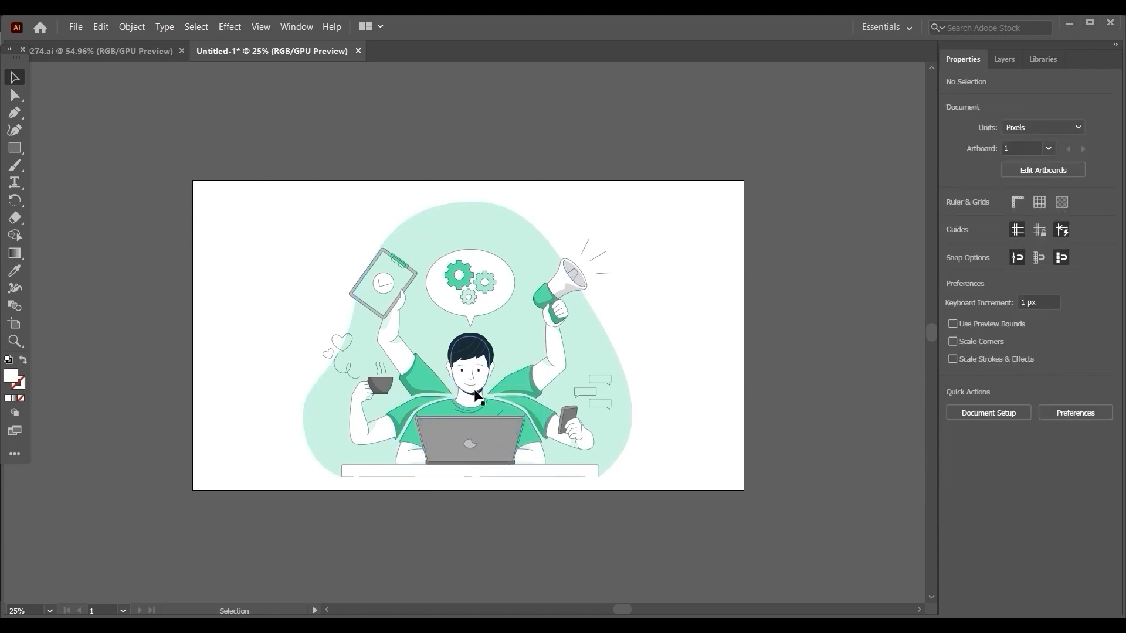
Try moving the man's head group over to the coffee cup, undo the move and clear the selection.
left_click(478, 387)
left_click_drag(480, 389, 346, 402)
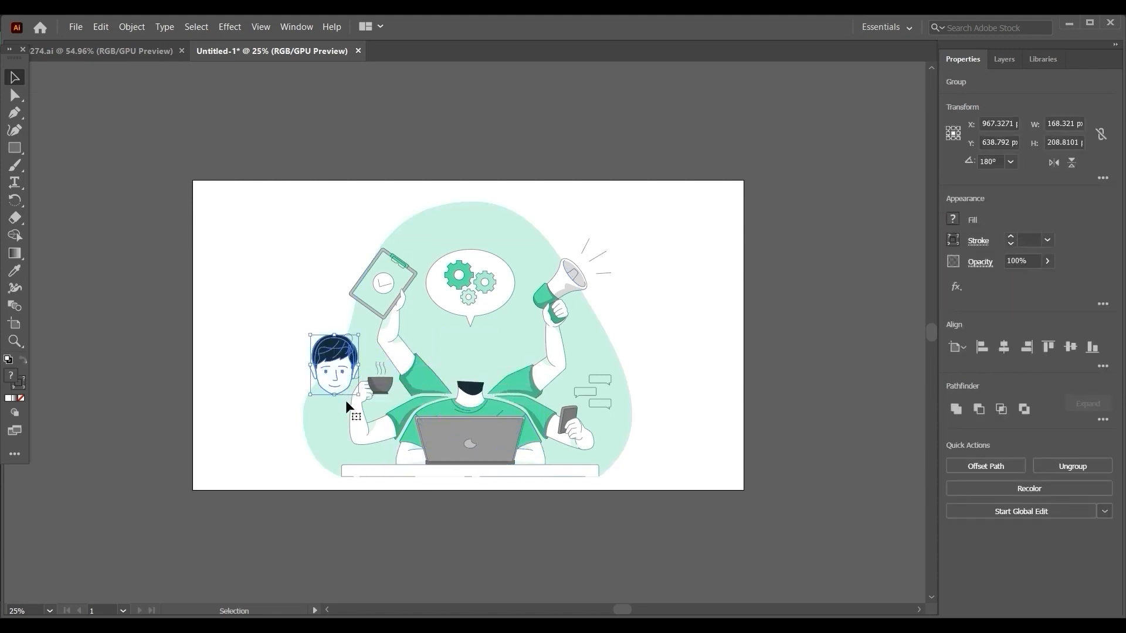
key("ctrl+z")
left_click(391, 513)
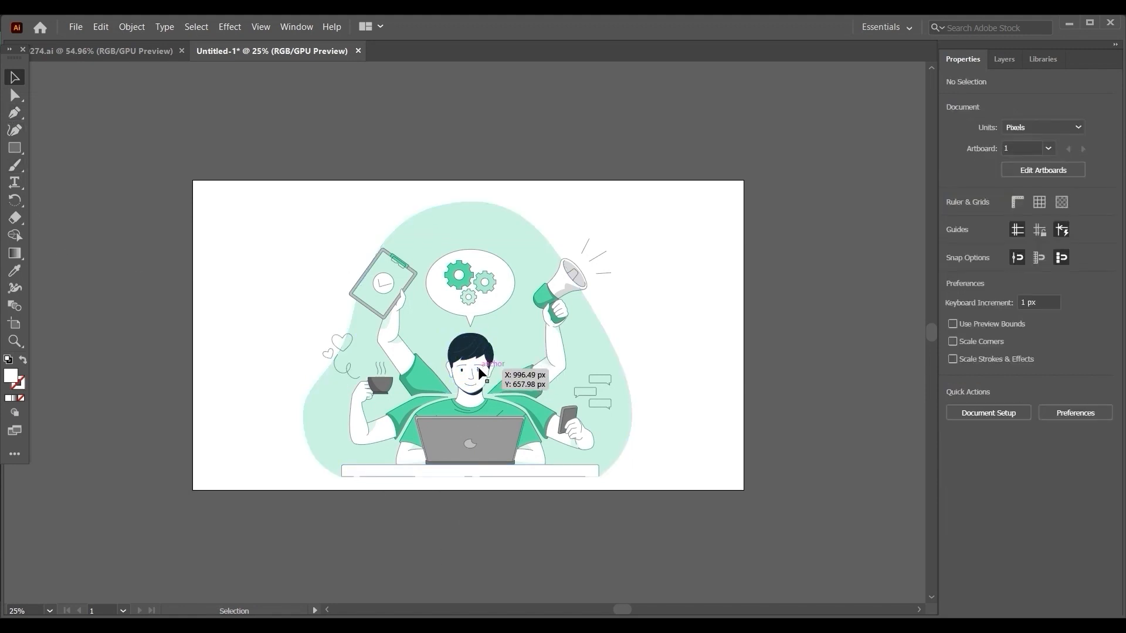
left_click(490, 386)
left_click(522, 524)
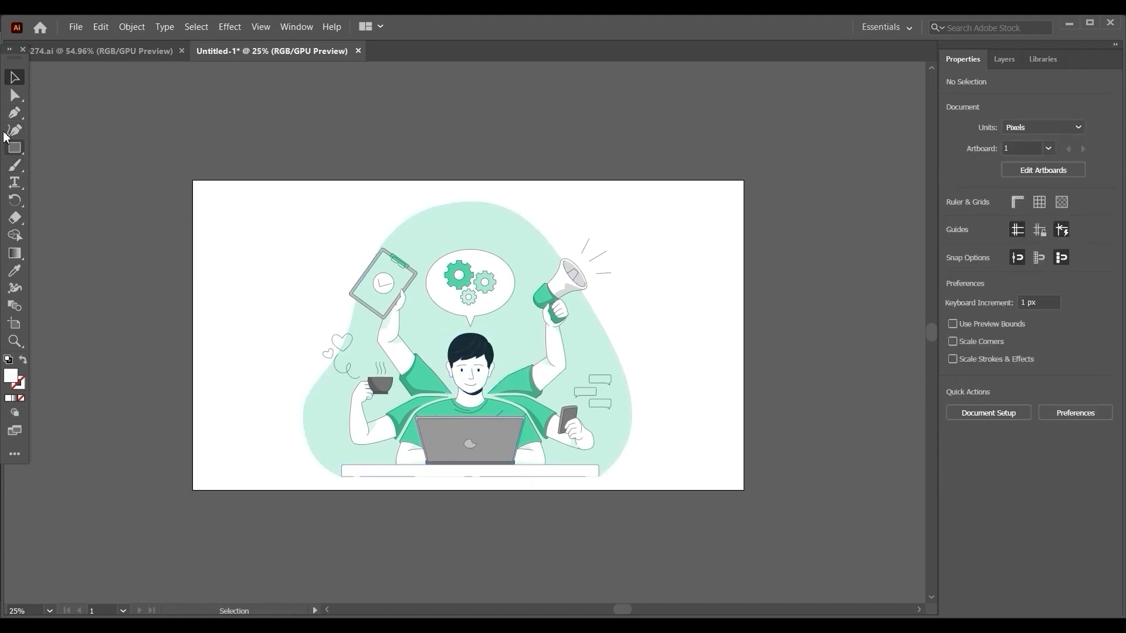
Try moving the man's dark hair path away from his head with the Direct Selection tool, and undo the move.
left_click(13, 97)
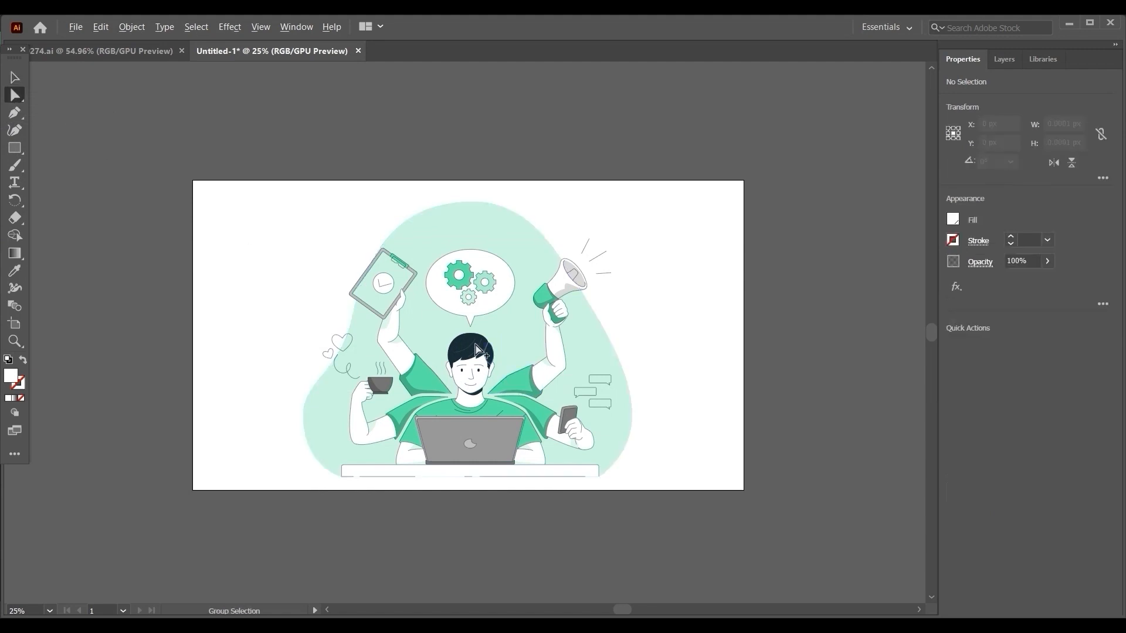
scroll(503, 414, "up", 5)
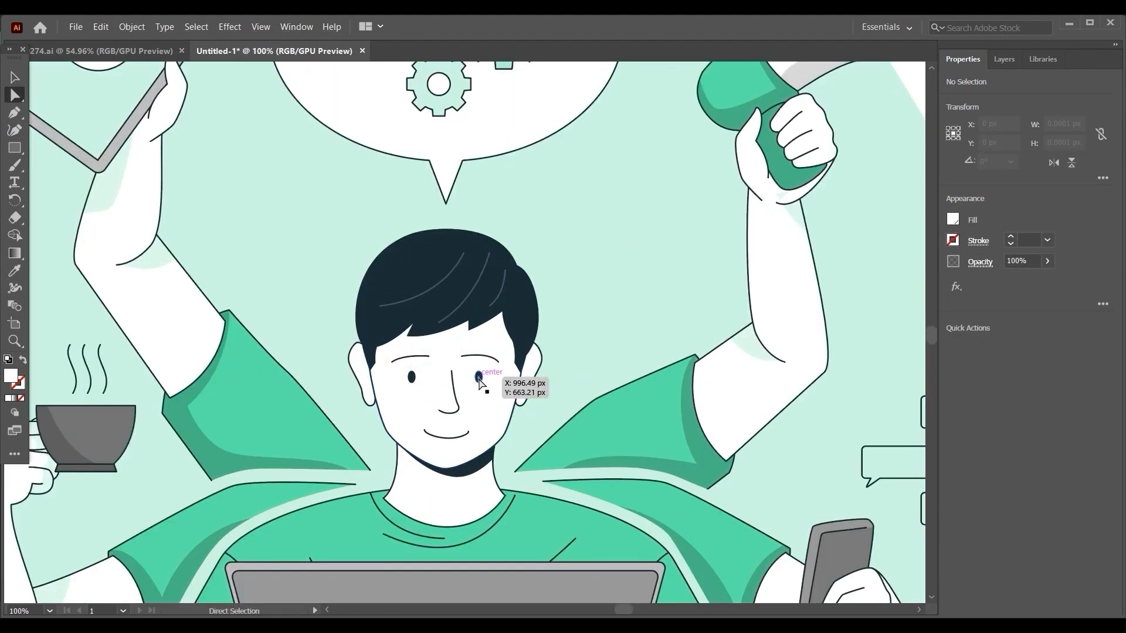
left_click(479, 377)
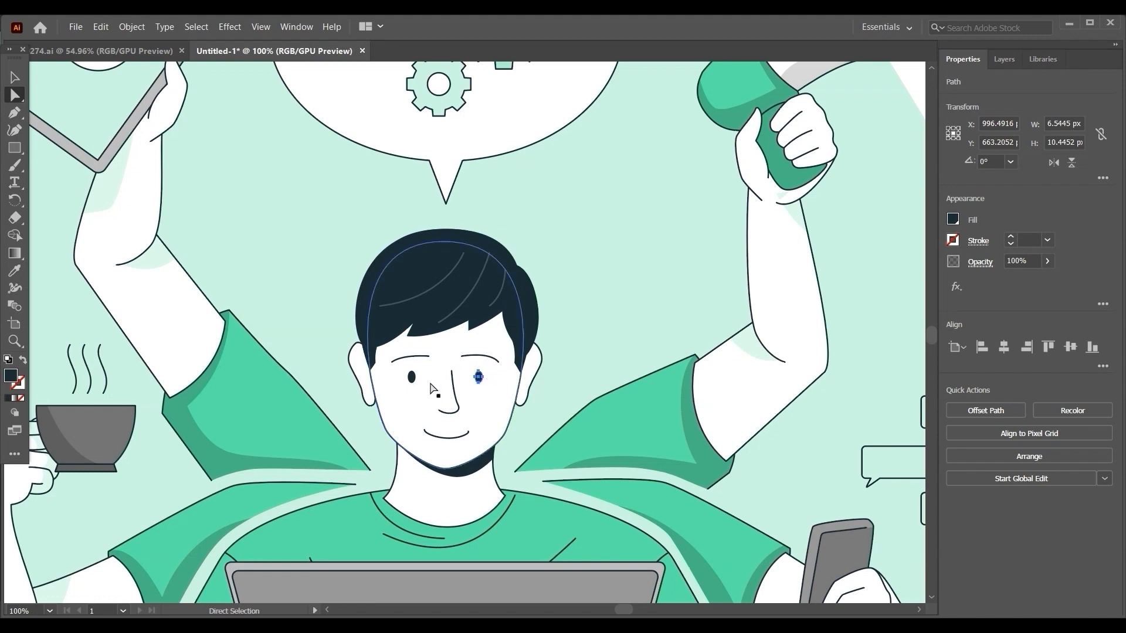
left_click_drag(463, 280, 320, 278)
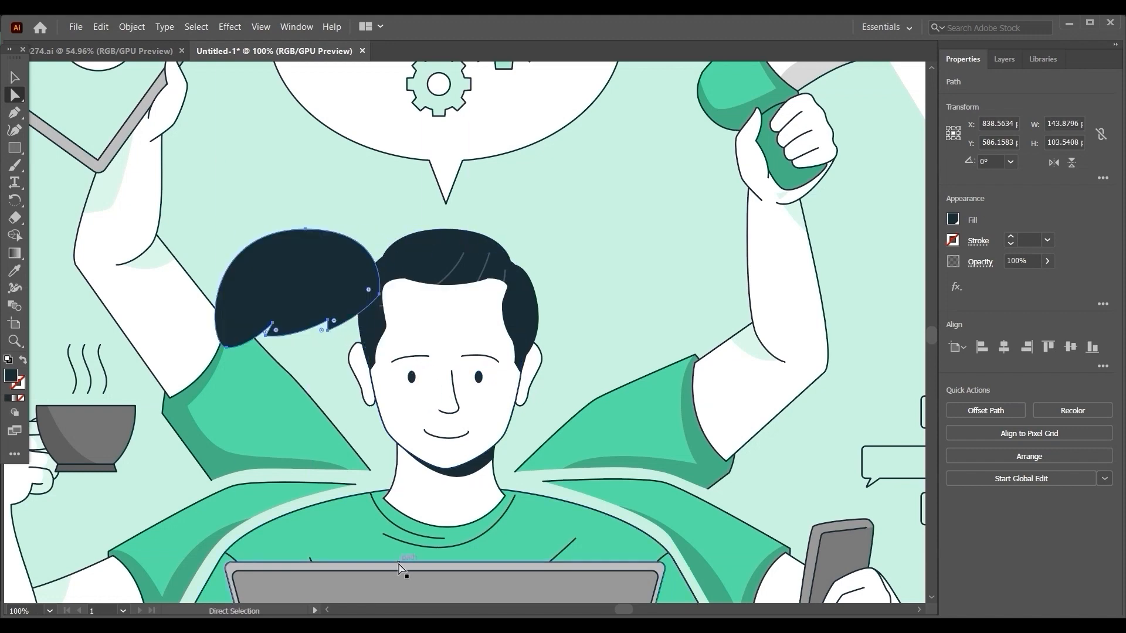
key("ctrl+z")
key("ctrl+0")
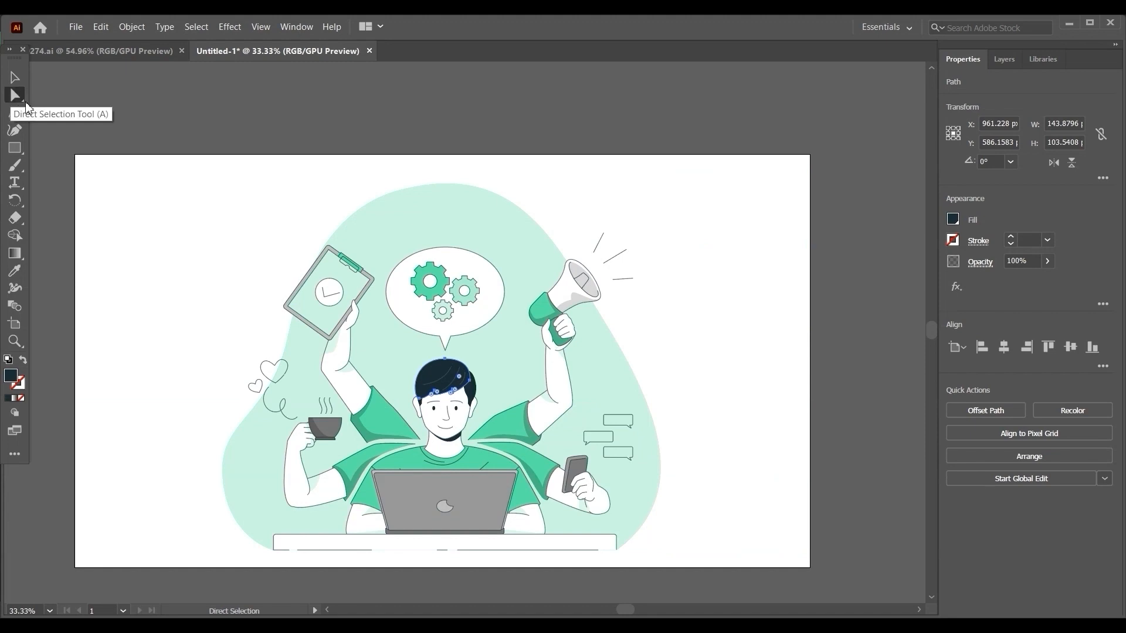
Move the white 70% opacity overlay of the background shape about 320 px right and 103 px down to uncover the green shape beneath.
left_click_drag(534, 407, 568, 366)
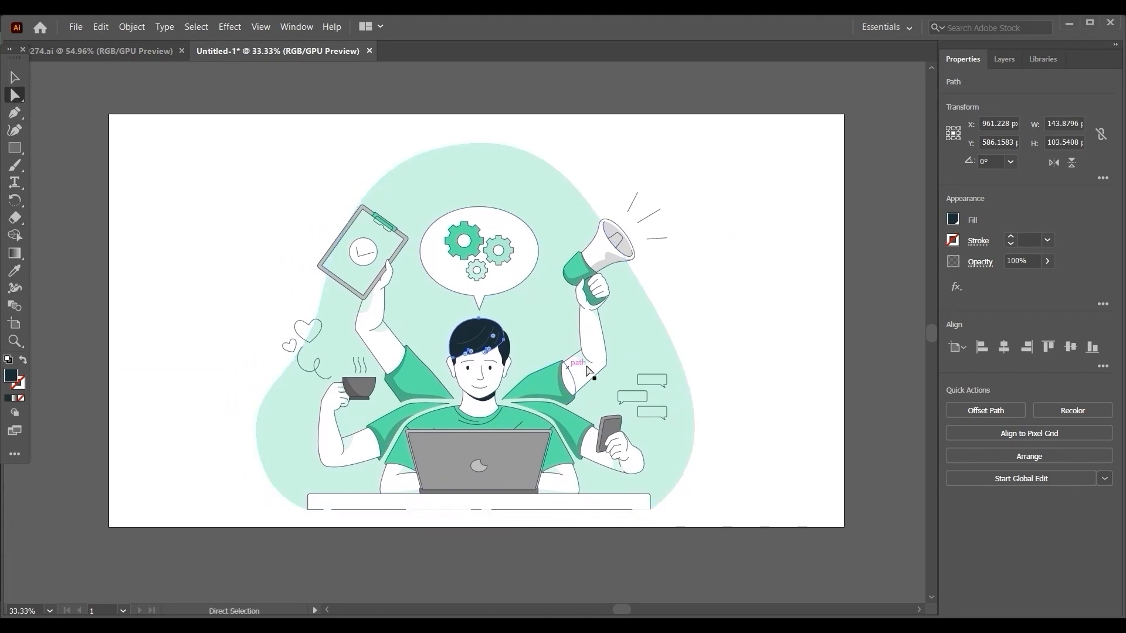
left_click(657, 325)
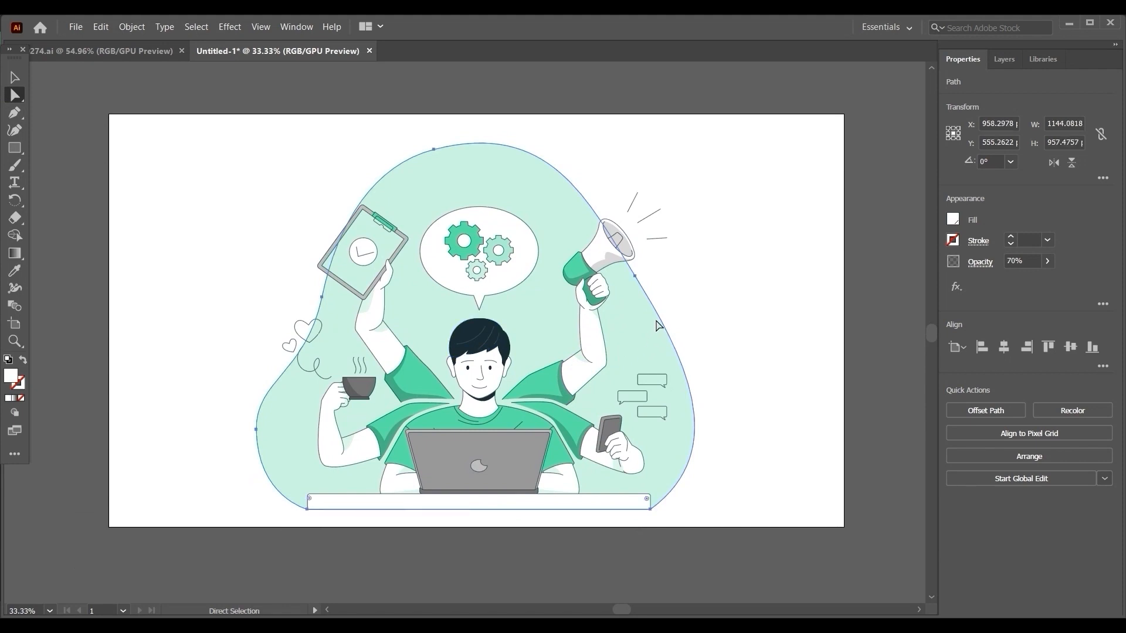
left_click_drag(617, 326, 731, 359)
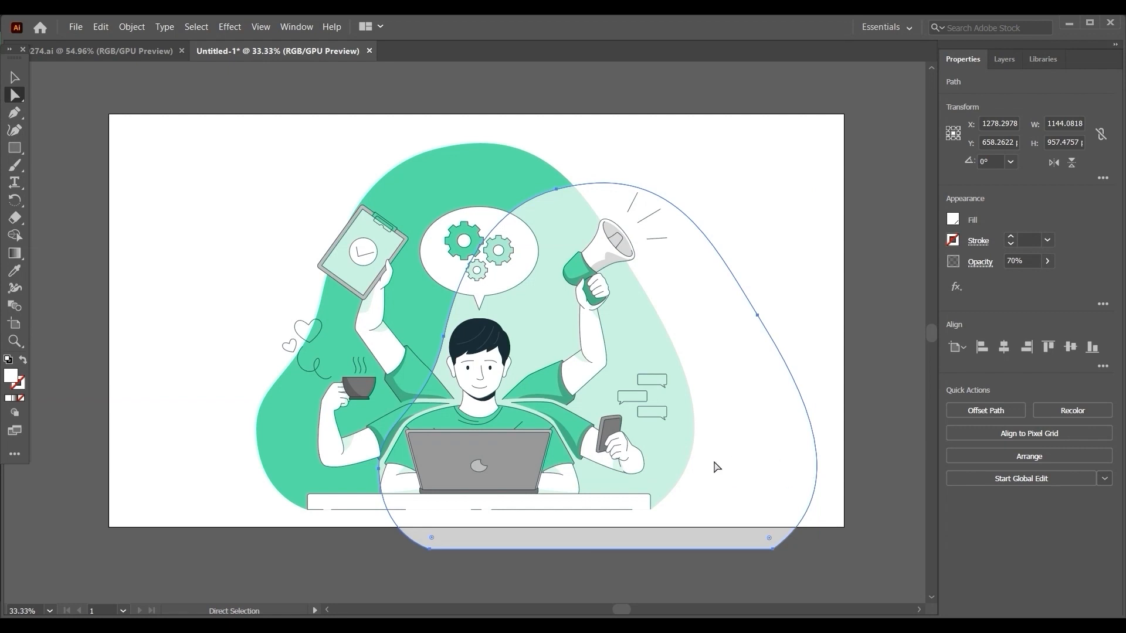
Select the uncovered green background shape and change its fill to bright green 20FF00.
left_click(470, 176)
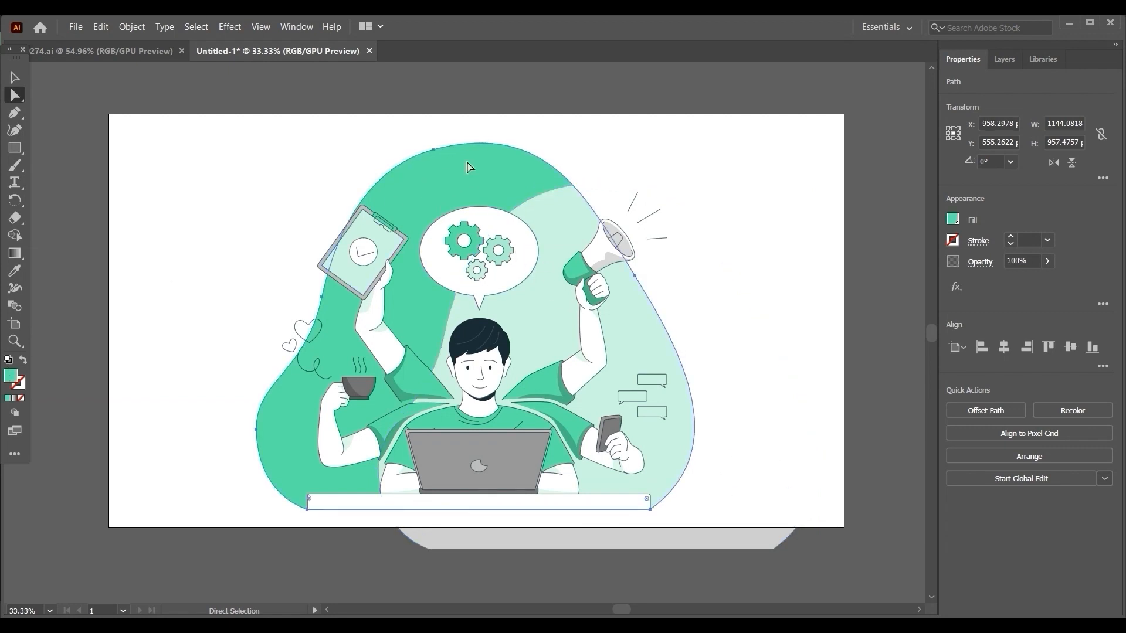
double_click(10, 376)
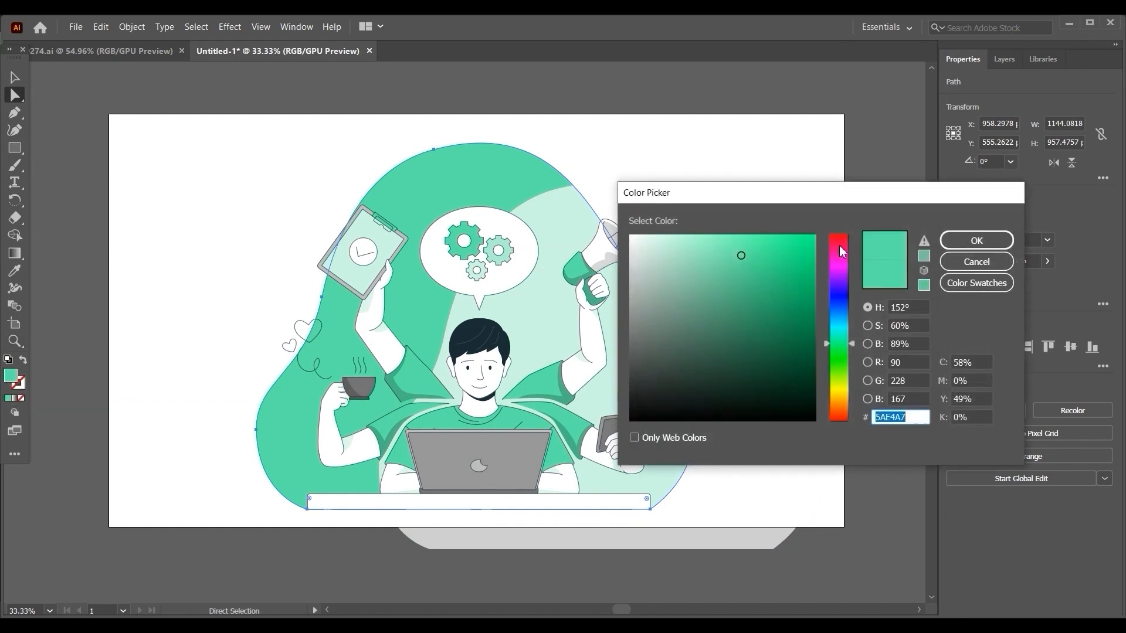
mouse_move(754, 277)
left_mouse_down()
mouse_move(823, 236)
mouse_move(843, 262)
mouse_move(842, 231)
mouse_move(840, 364)
left_mouse_up()
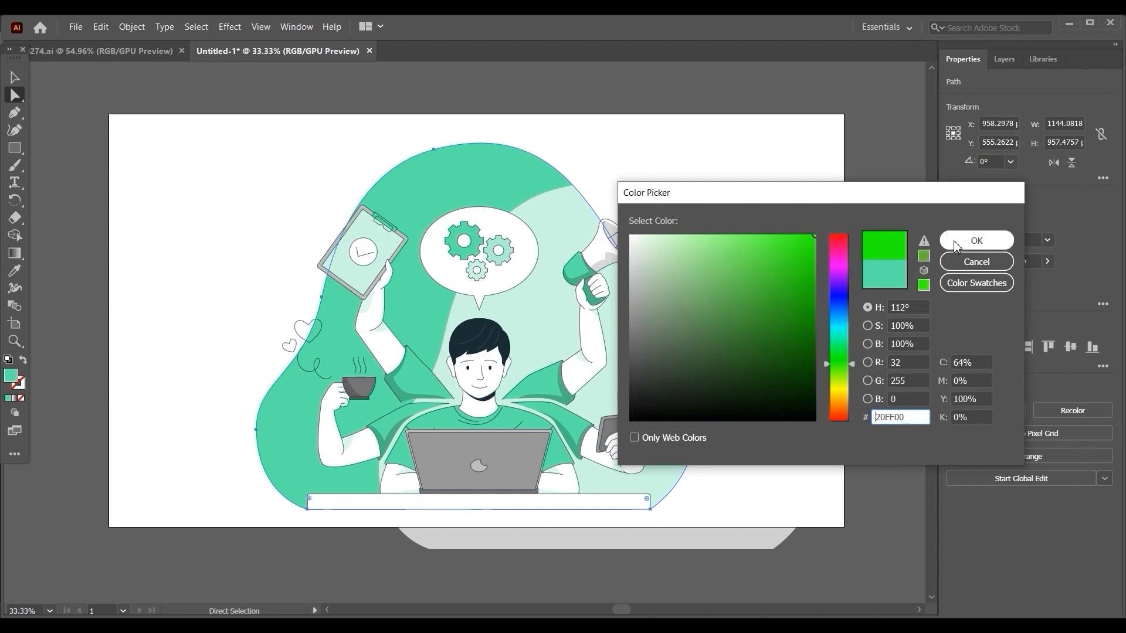
left_click(974, 240)
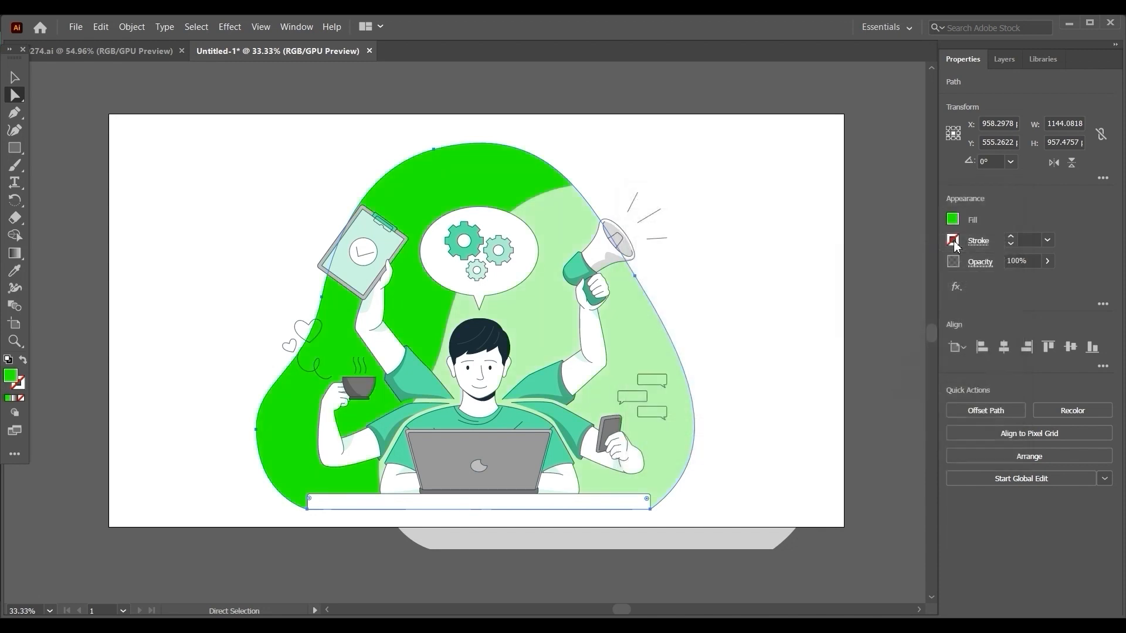
Change the background shape's fill colour to red FF0031.
double_click(9, 377)
left_click(844, 250)
left_click(847, 243)
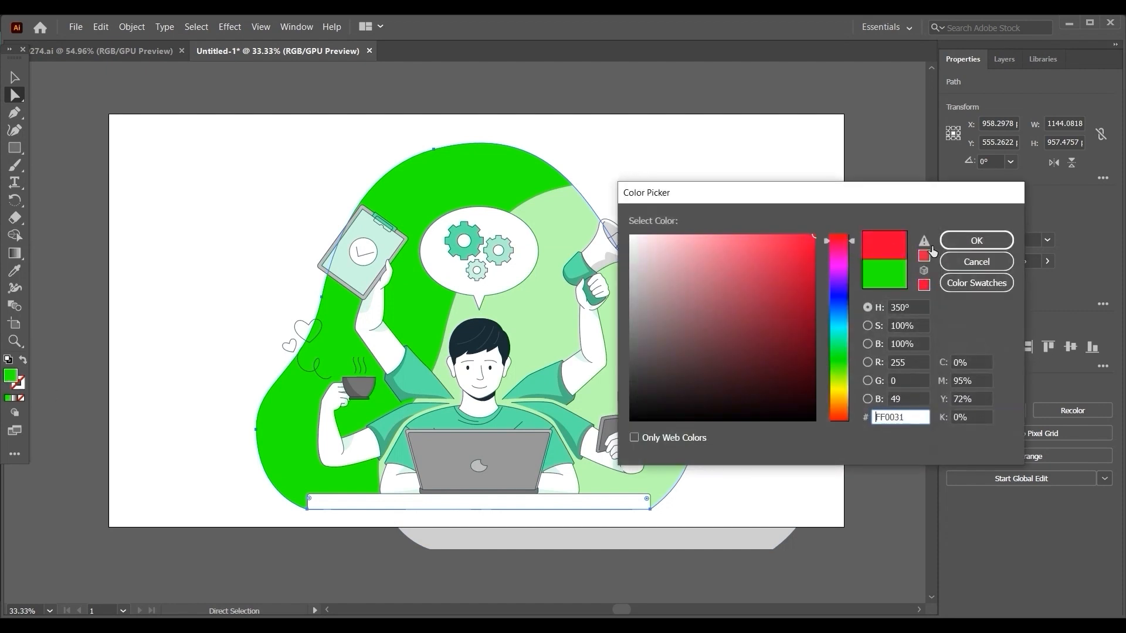
left_click(958, 247)
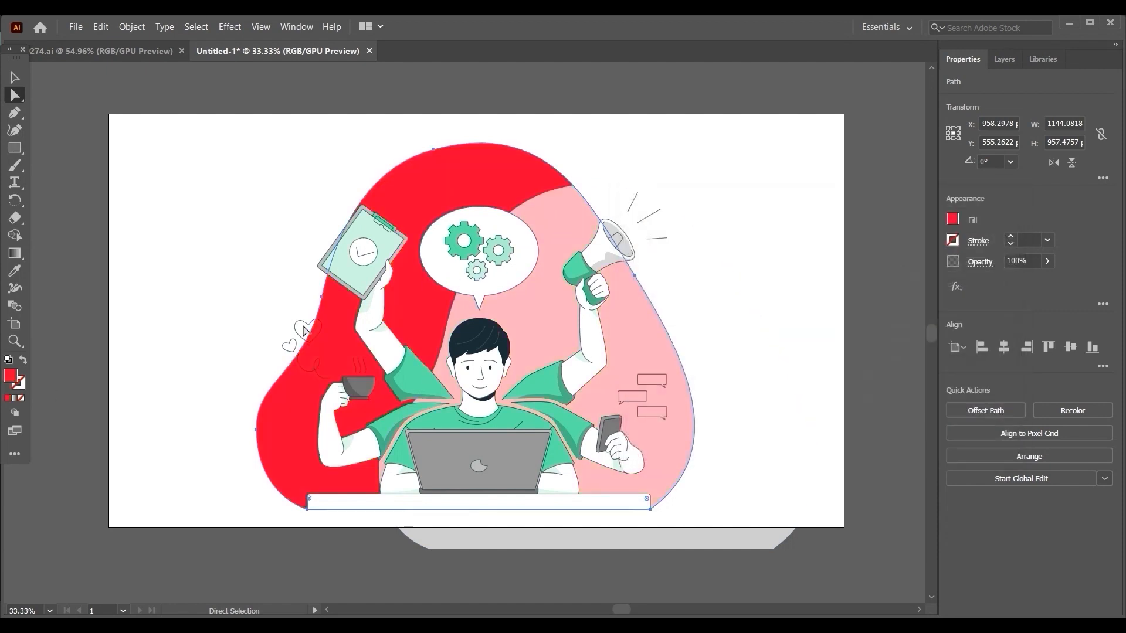
Change the background shape's fill colour to blue 005CFF.
double_click(14, 380)
left_click(838, 285)
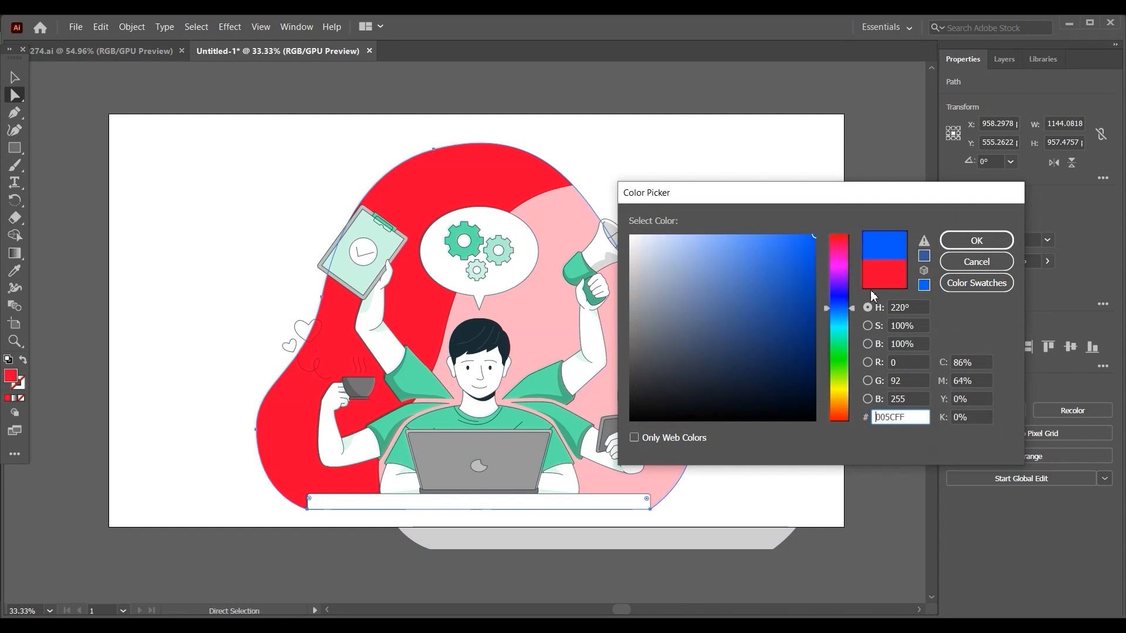
left_click(976, 240)
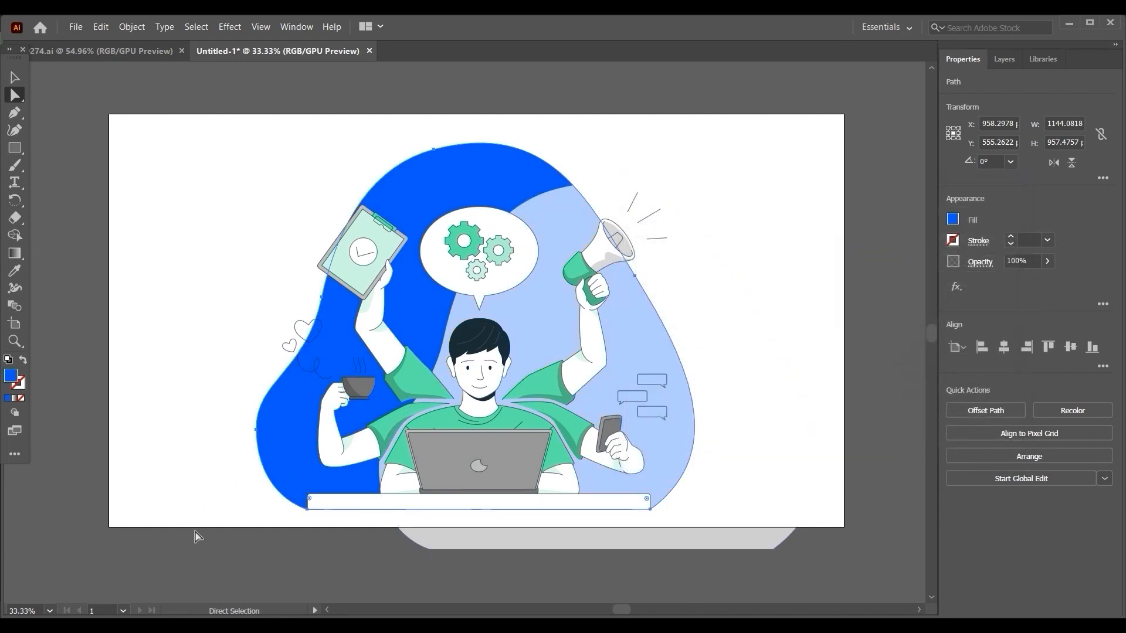
Move the white overlay back over the blue background shape, nudge it into exact alignment at X 958.2978 px, and clear the selection.
left_click_drag(551, 375, 432, 287)
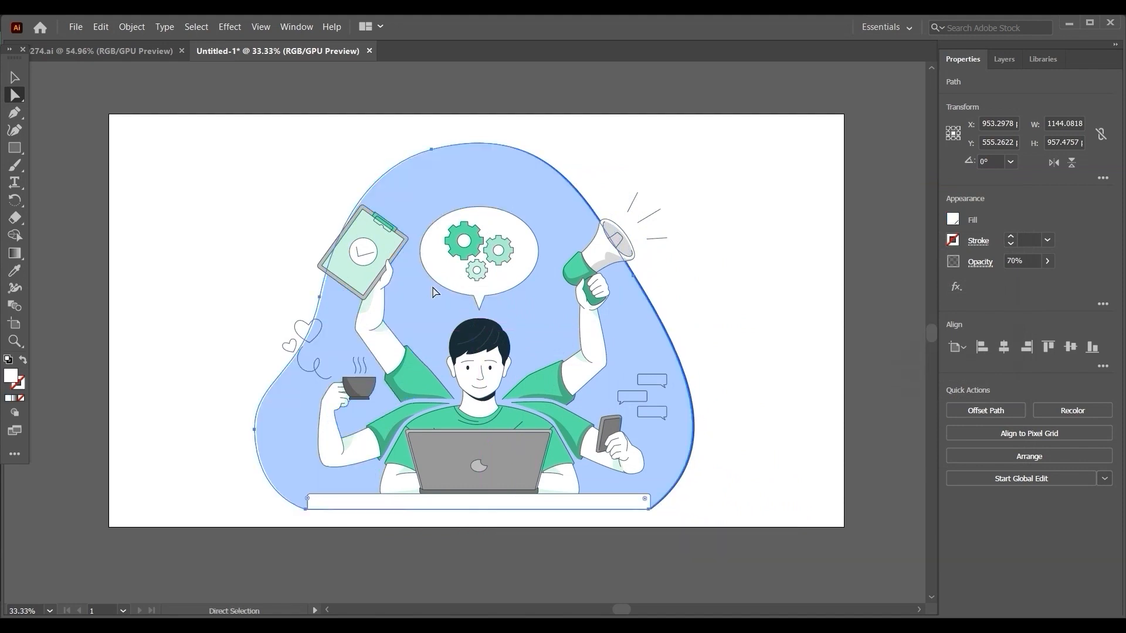
key("Right")
key("Right")
key("Right")
key("Right")
key("Right")
key("Right")
key("Right")
key("Right")
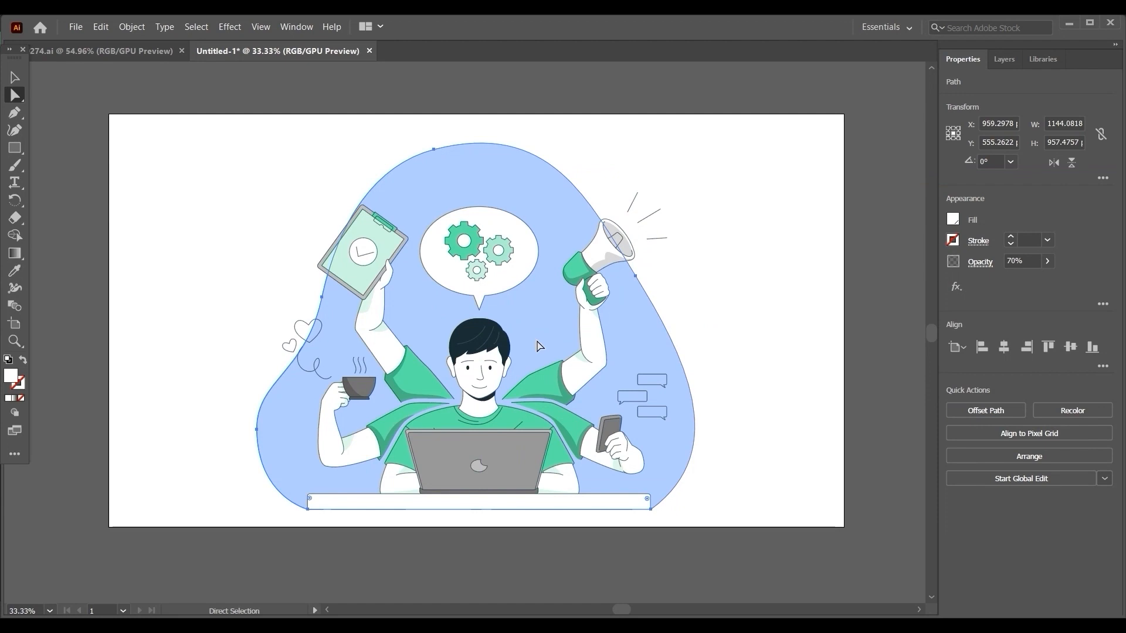
key("Left")
left_click(890, 295)
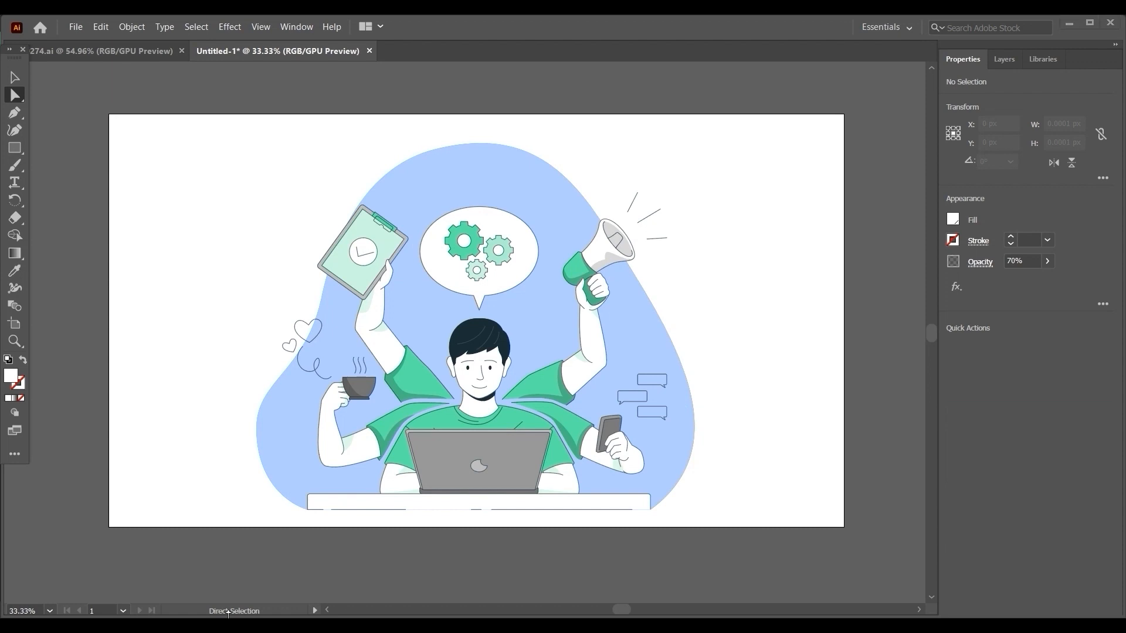
Switch to File Explorer, browse Local Disk (D:) to the colour palette screenshot, and place it in the Illustrator document.
left_click(223, 581)
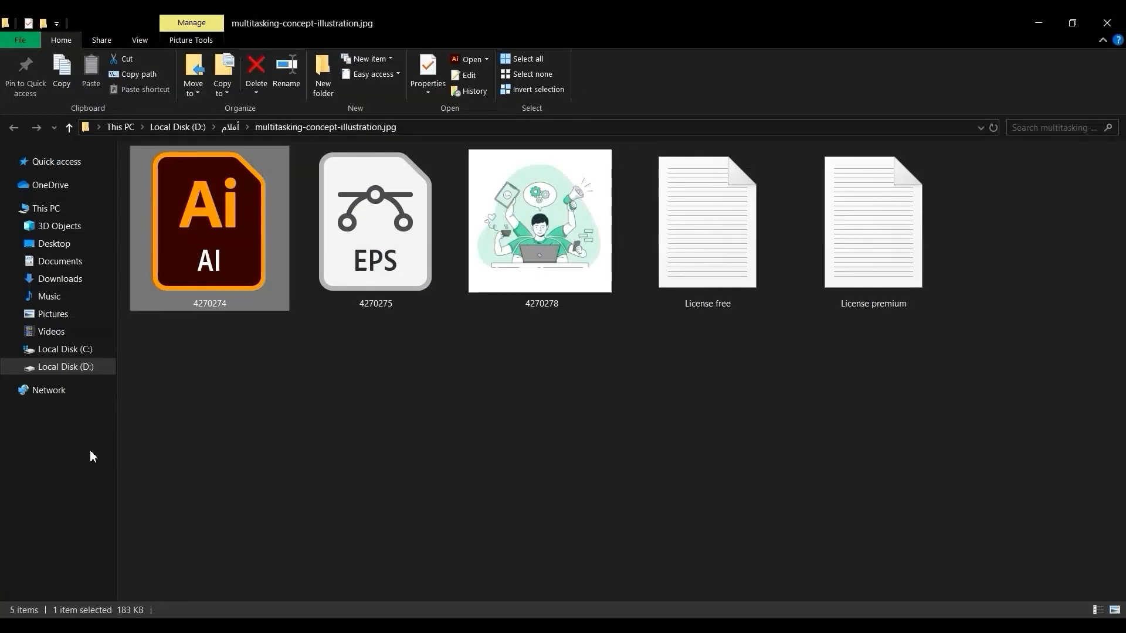
left_click(82, 372)
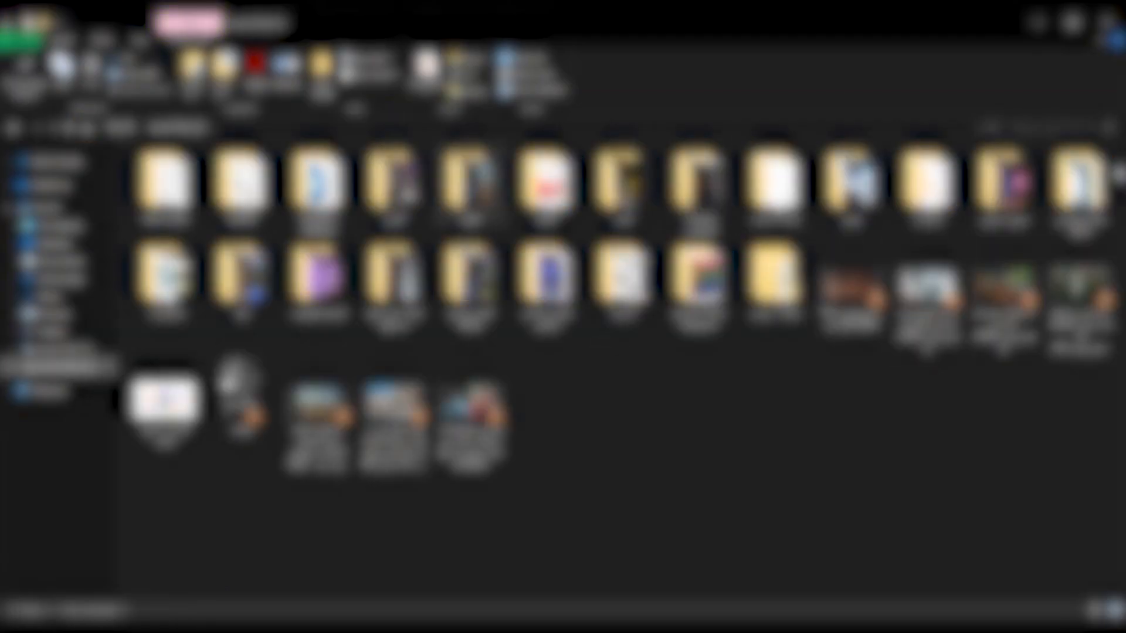
double_click(1083, 192)
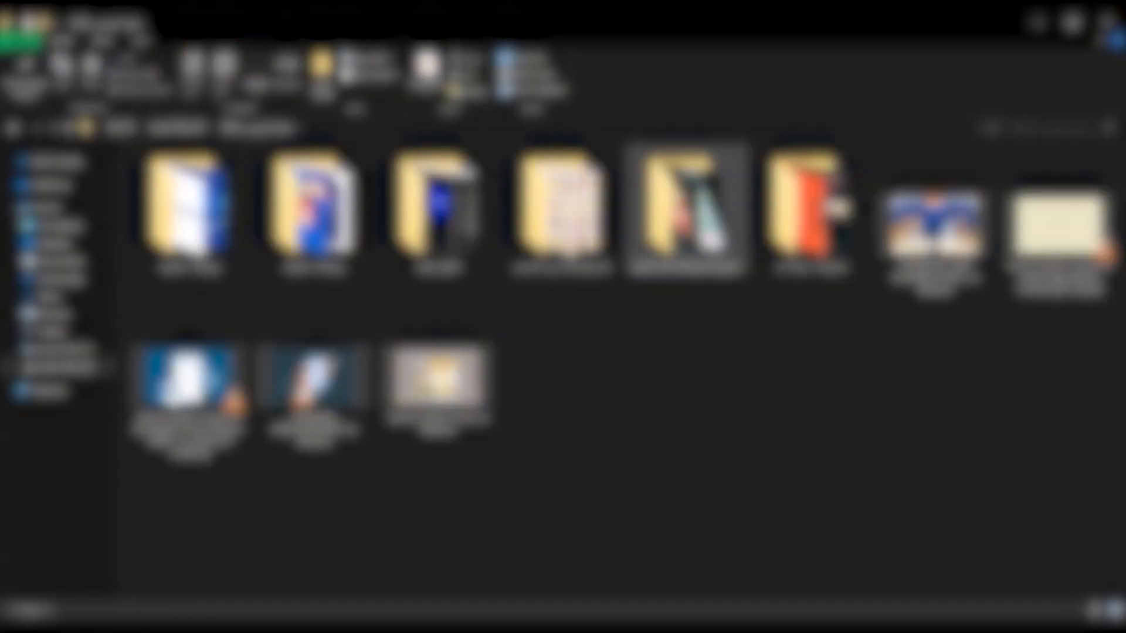
double_click(692, 214)
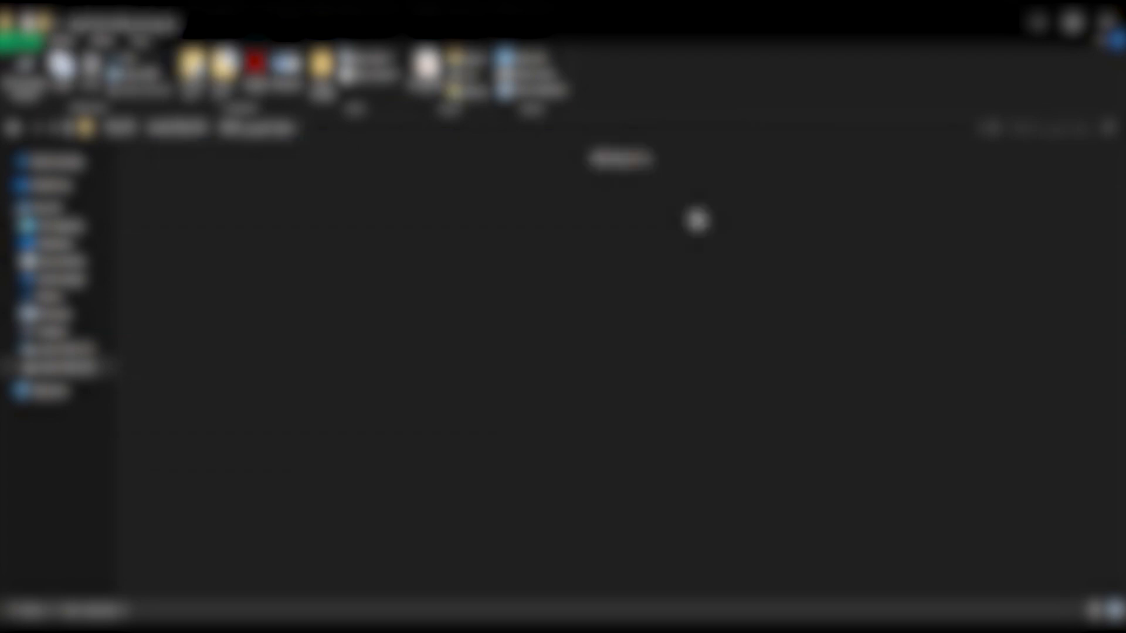
double_click(697, 212)
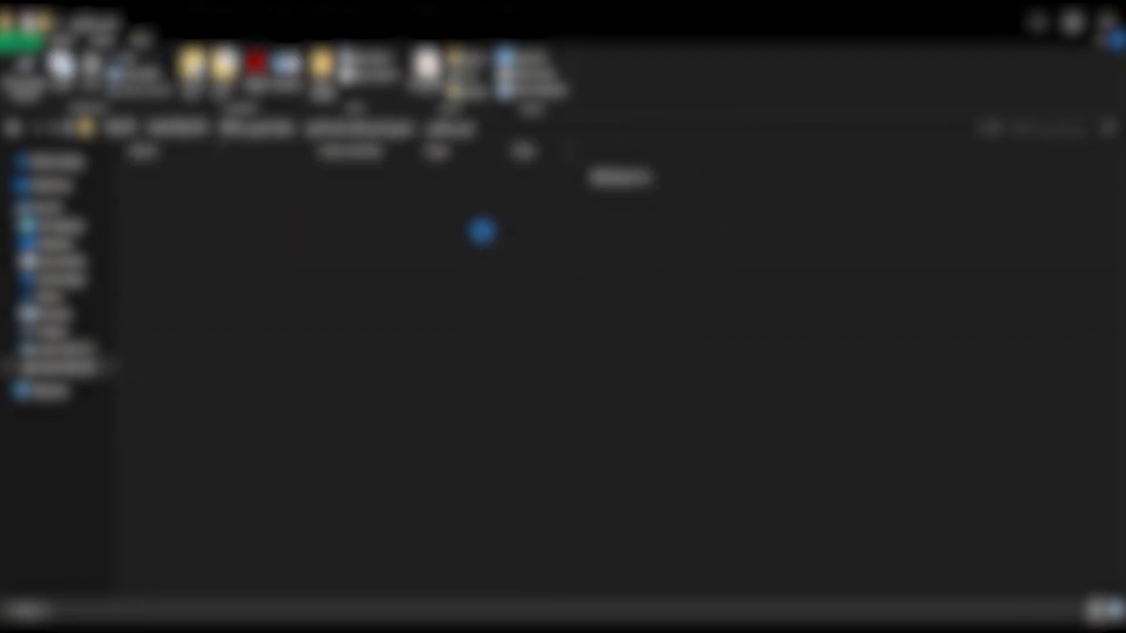
left_click_drag(165, 203, 182, 334)
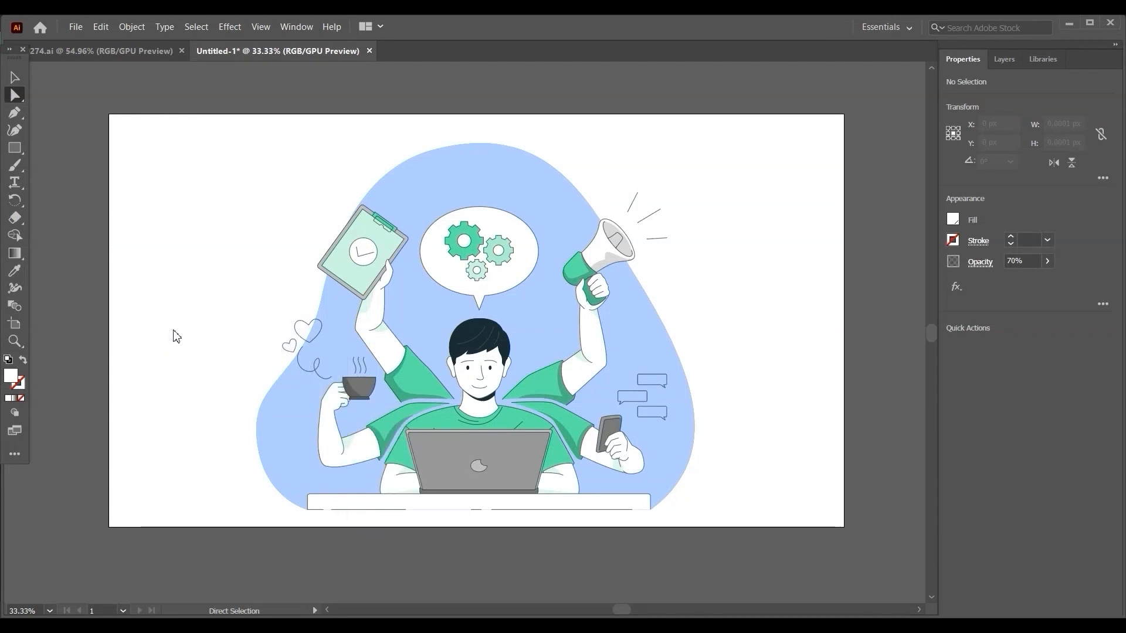
Move the placed palette screenshot outside the artboard's left edge and resize it to about 647 × 403 px.
key("v")
left_click_drag(394, 206, 97, 322)
key("space")
left_click_drag(192, 391, 282, 368)
left_click_drag(186, 300, 305, 273)
left_click_drag(243, 314, 343, 359)
scroll(151, 335, "down", 1)
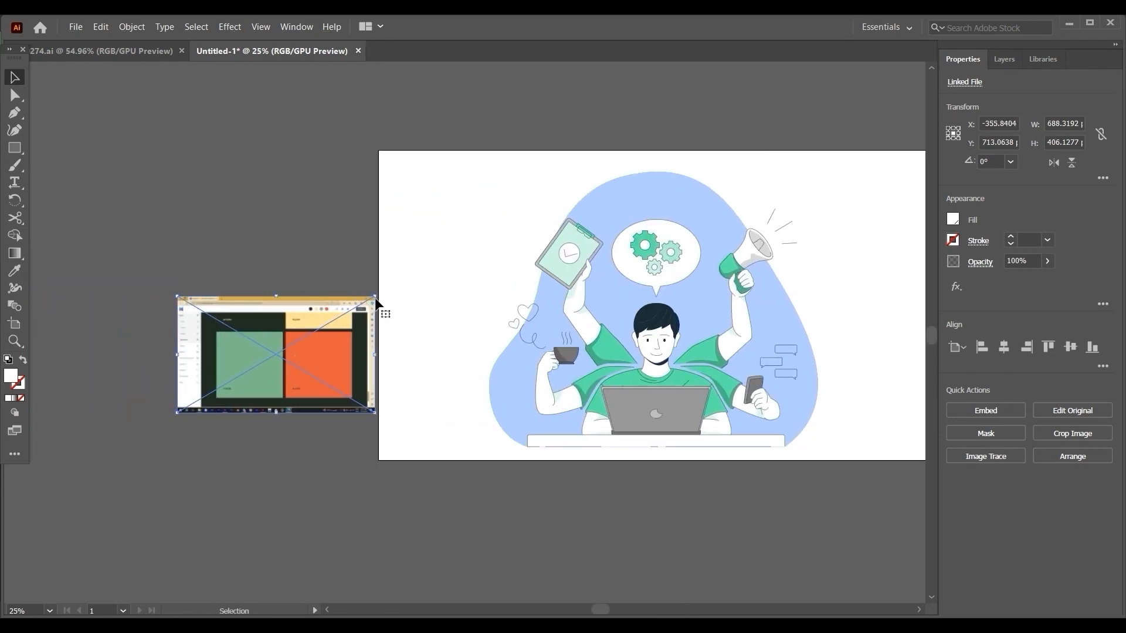
mouse_move(376, 299)
left_mouse_down()
mouse_move(505, 244)
mouse_move(429, 284)
mouse_move(346, 300)
mouse_move(364, 297)
left_mouse_up()
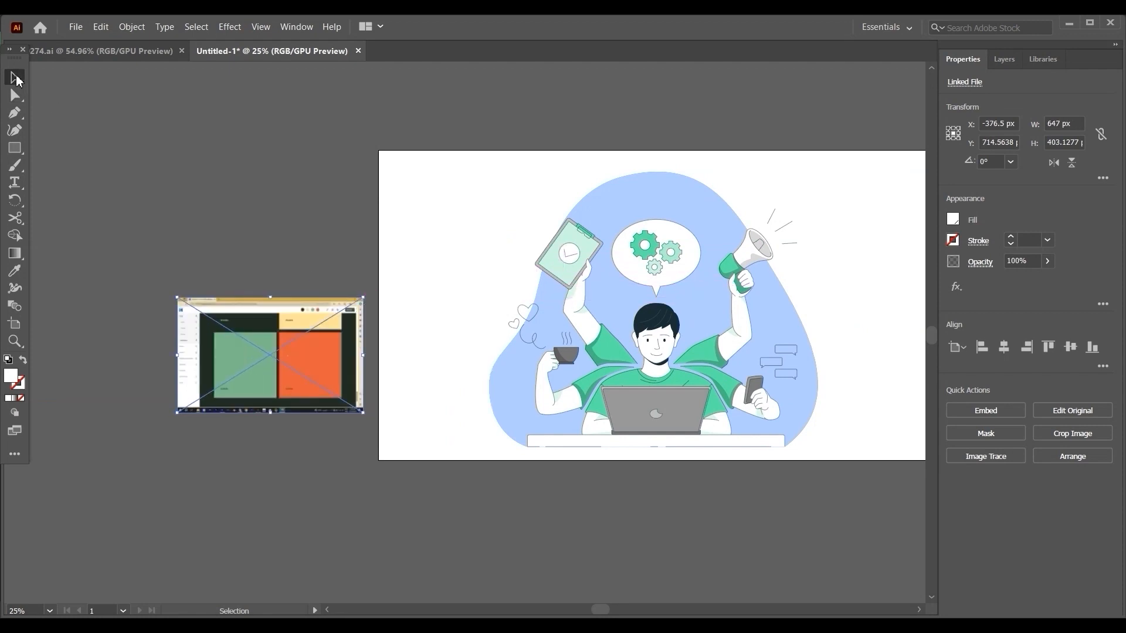
Select the background overlay and then the large gear in the speech bubble with the Direct Selection tool.
left_click(15, 95)
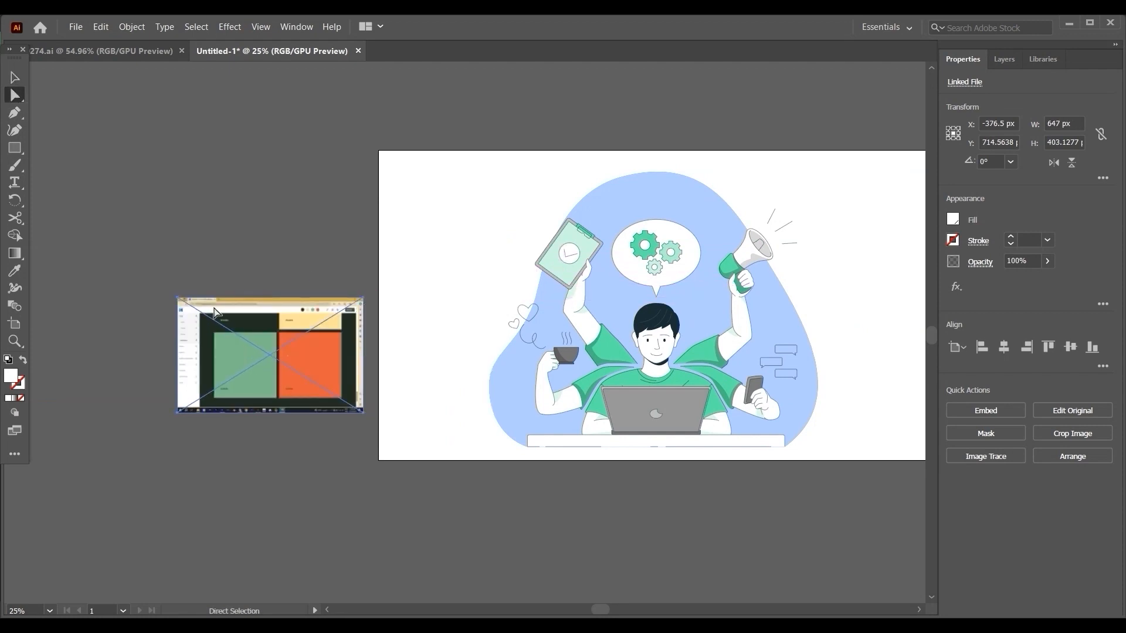
left_click(580, 320)
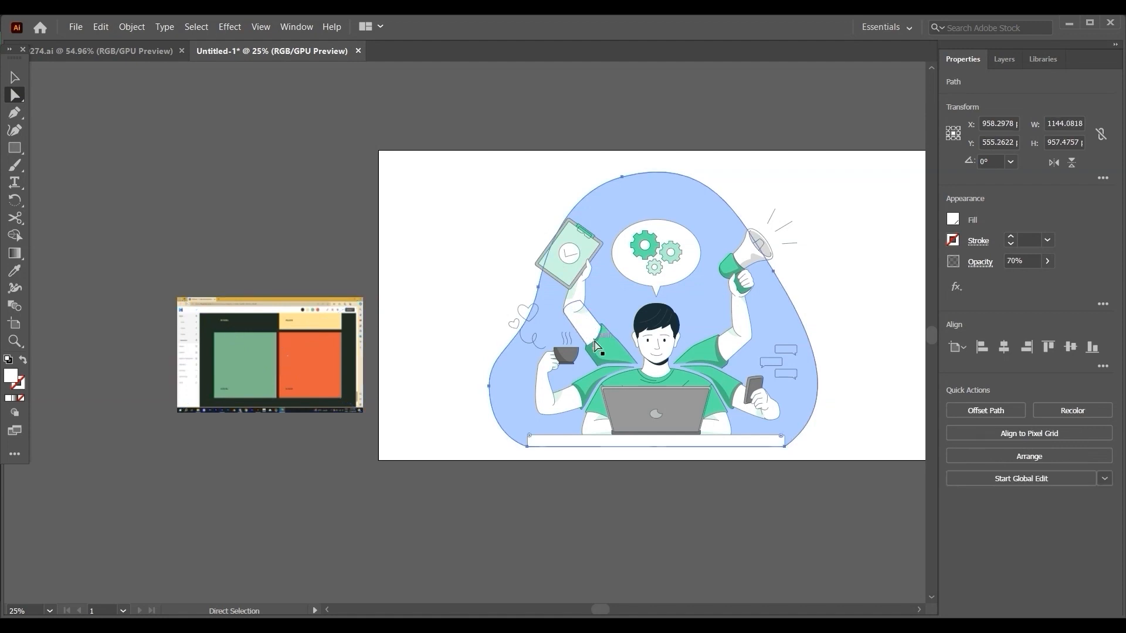
left_click(656, 261)
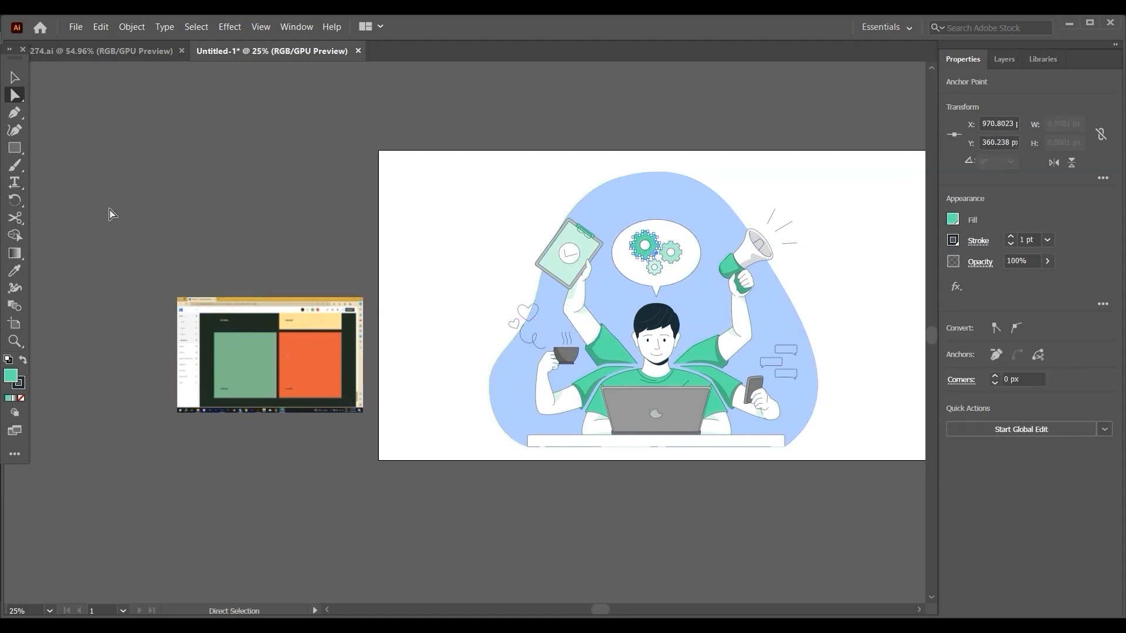
Enlarge the palette screenshot to about 873 × 589 px and move it left, clear of the artboard, to X -541.5 px.
left_click(14, 76)
left_click(304, 364)
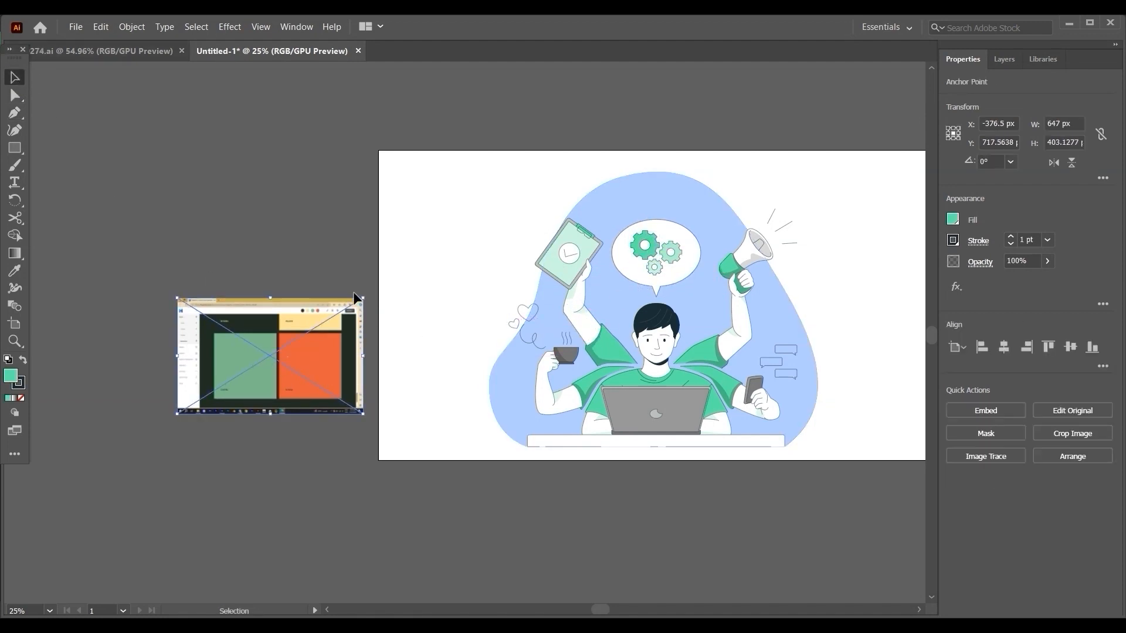
left_click_drag(362, 300, 364, 329)
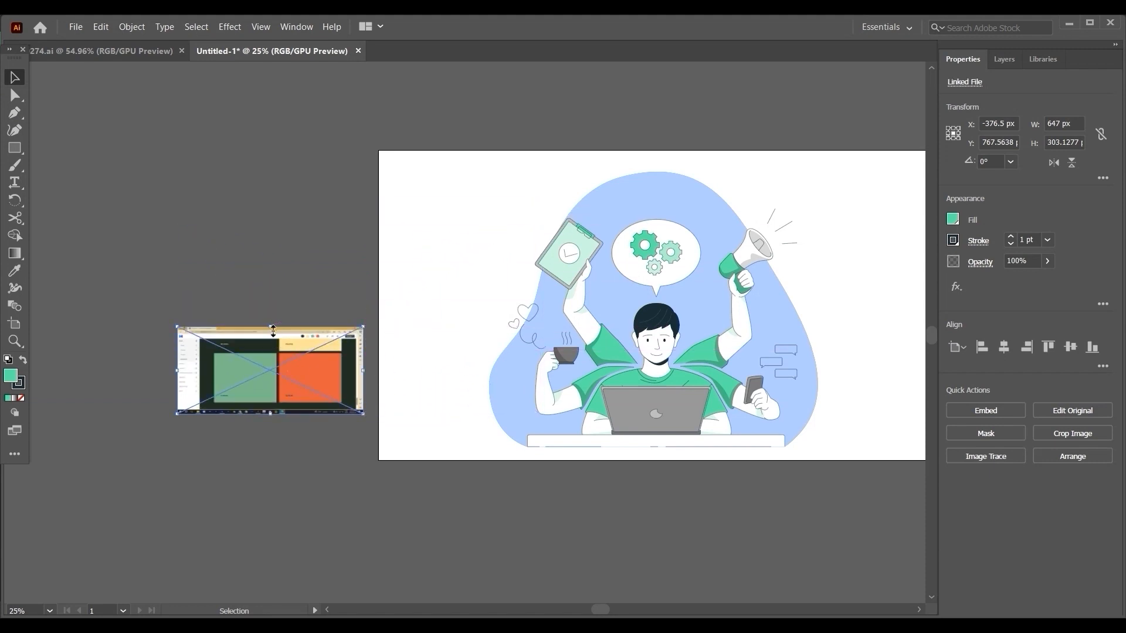
left_click_drag(273, 328, 271, 257)
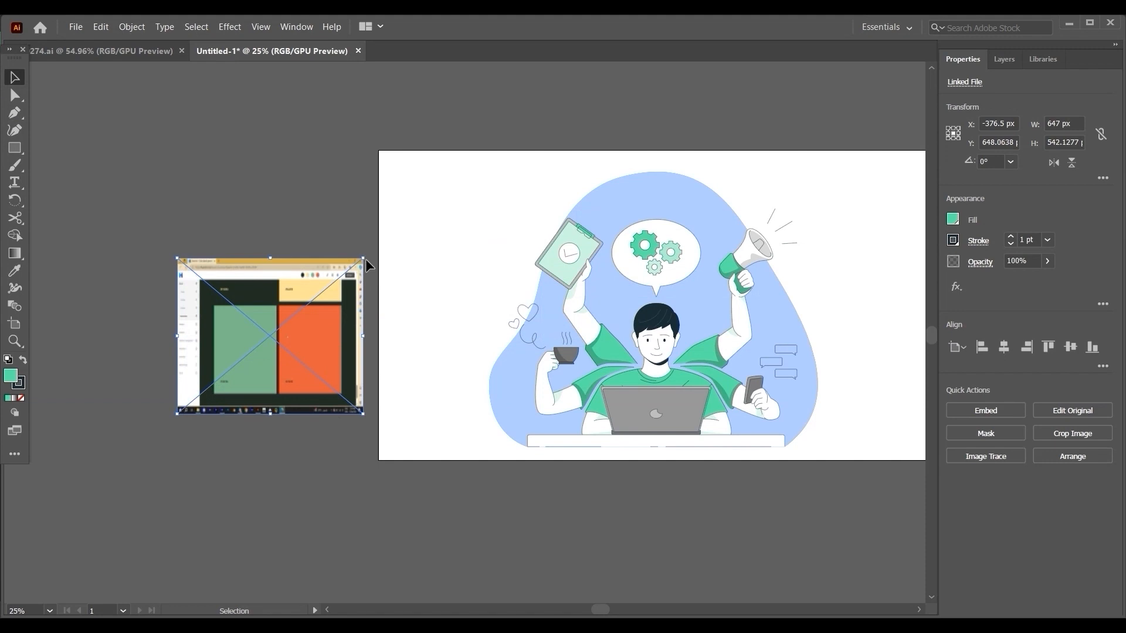
left_click_drag(364, 255, 428, 244)
left_click(360, 276)
left_click(131, 430)
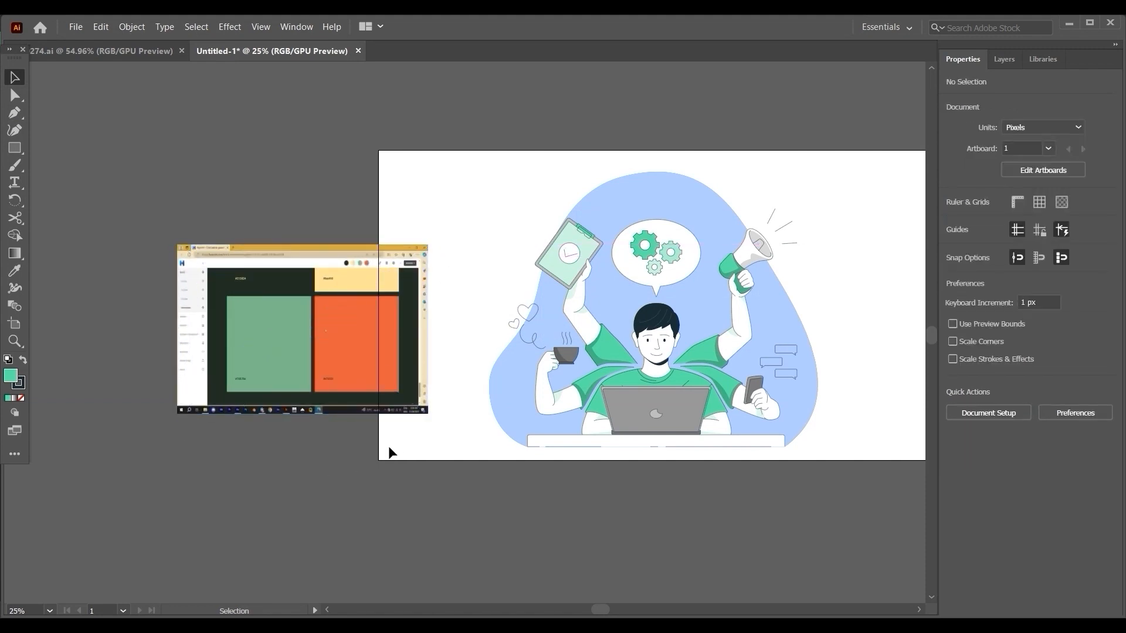
left_click_drag(331, 382, 251, 384)
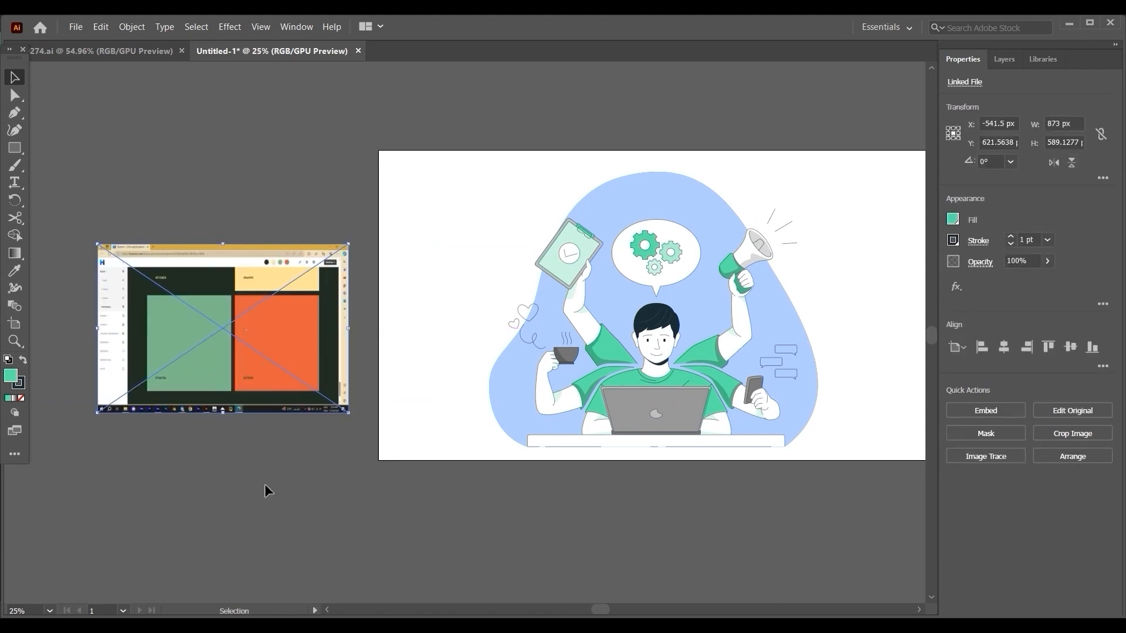
left_click(240, 562)
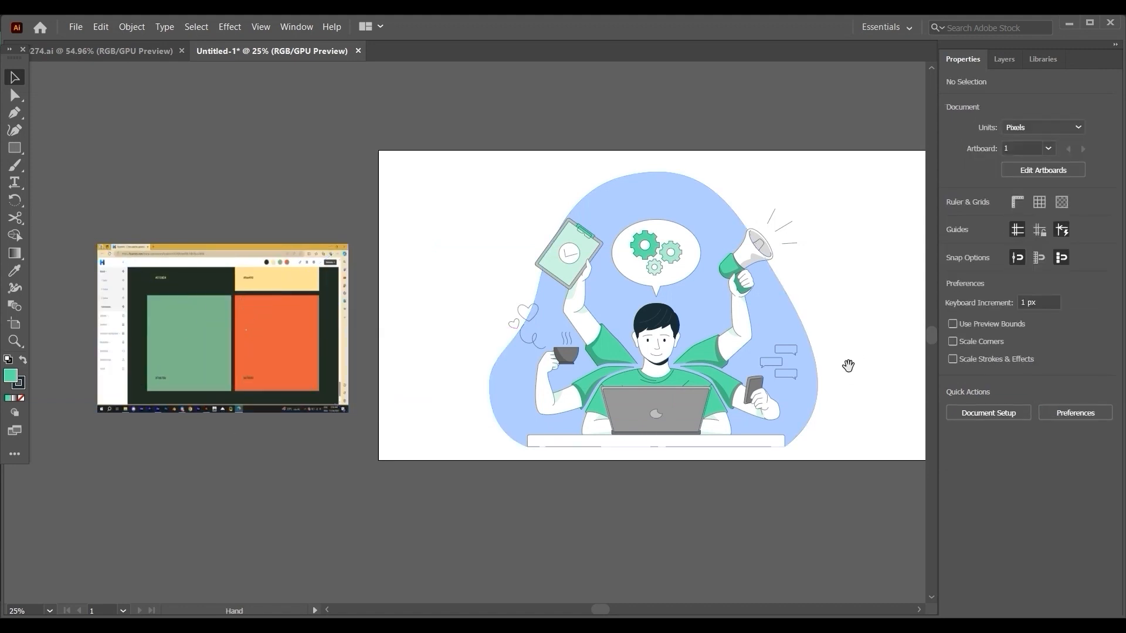
left_click_drag(847, 365, 777, 379)
left_click_drag(639, 308, 685, 321)
key("ctrl+z")
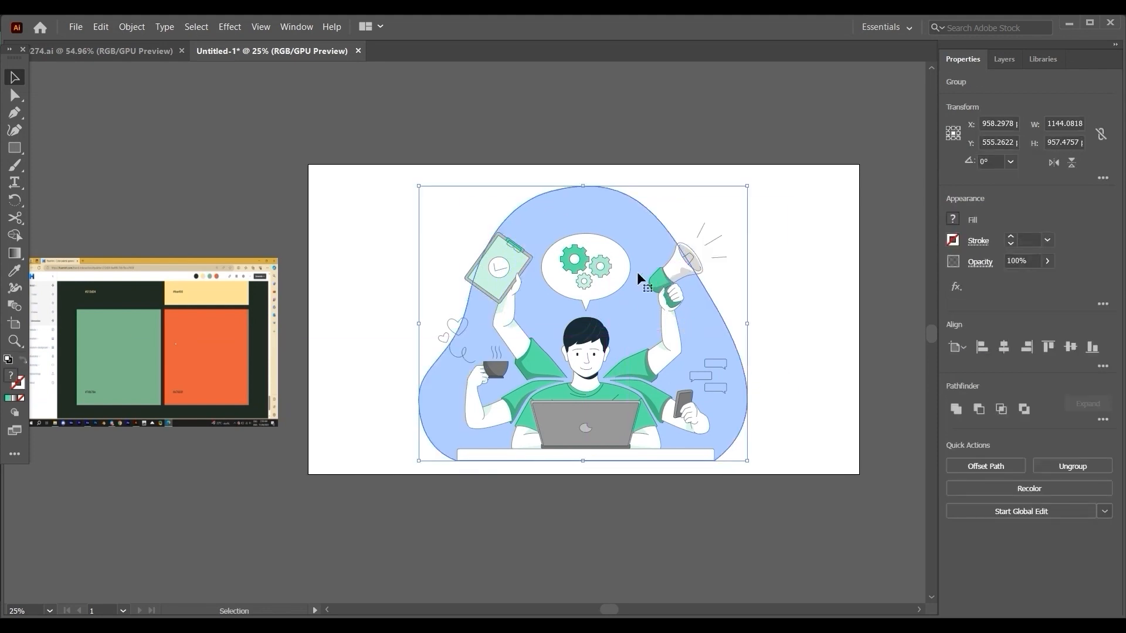
Offset the semi-transparent white overlay down and to the right of the background shape, to about X 1148 px, Y 605 px.
left_click(14, 95)
left_click(102, 119)
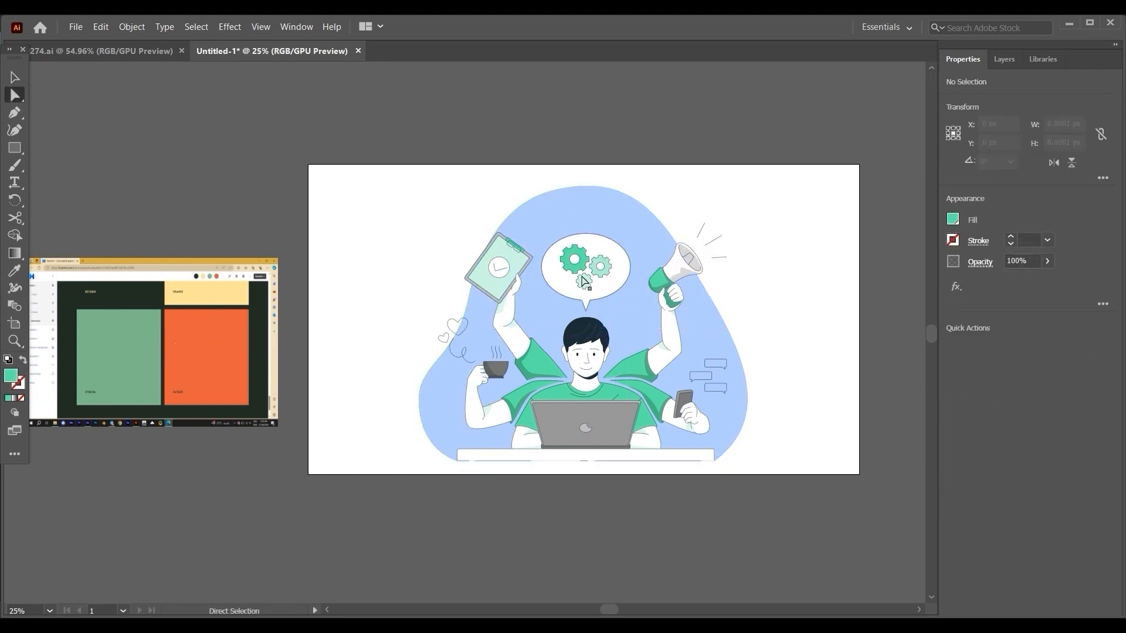
left_click_drag(631, 319, 685, 333)
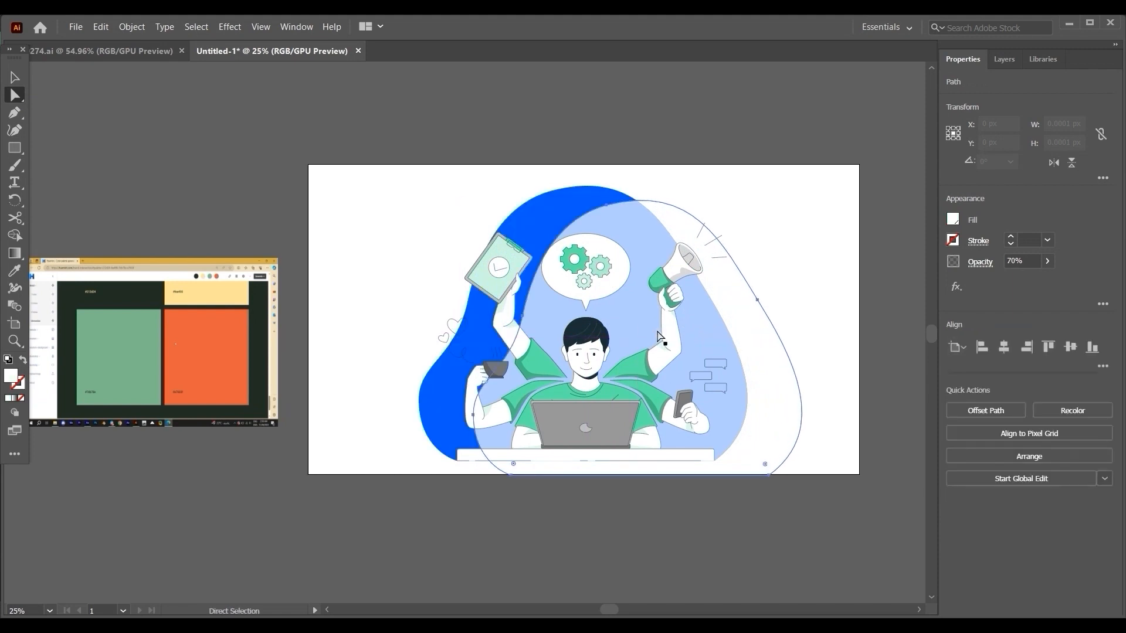
Try the palette's green, orange, cream and dark swatches as the background shape's fill with the Eyedropper.
left_click(538, 227)
left_click(18, 270)
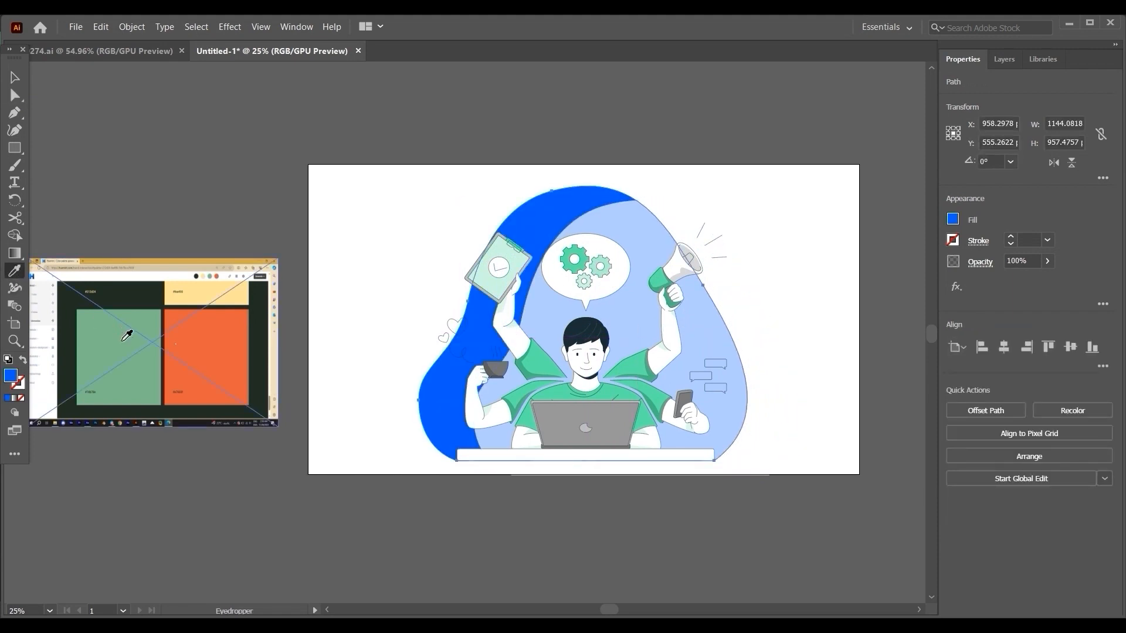
left_click(126, 336)
left_click(206, 335)
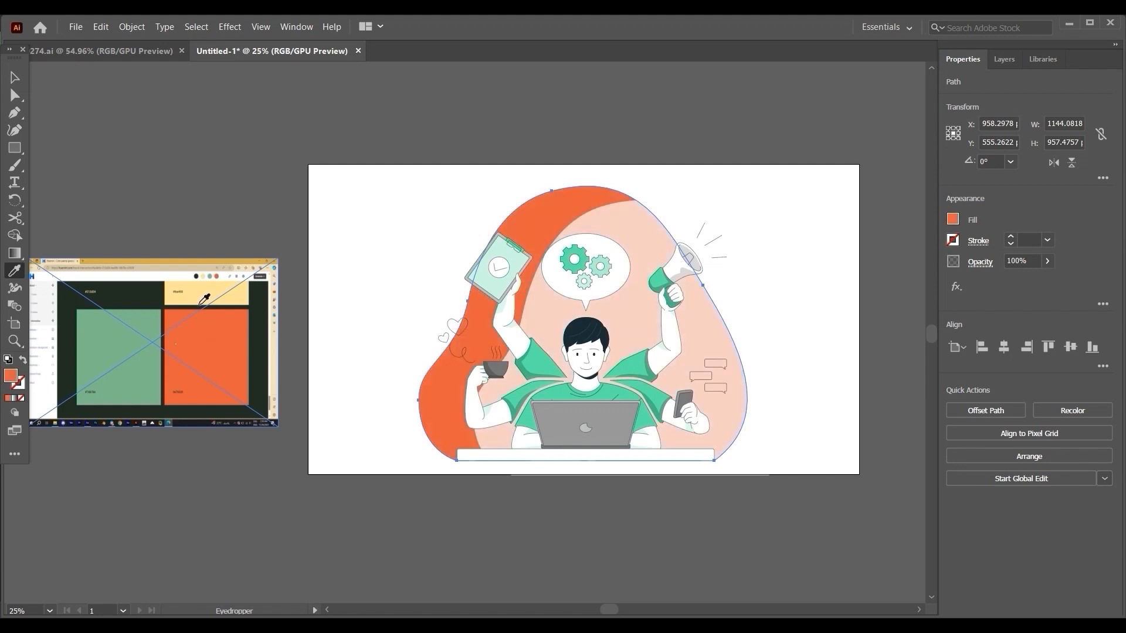
left_click(175, 295)
left_click(152, 287)
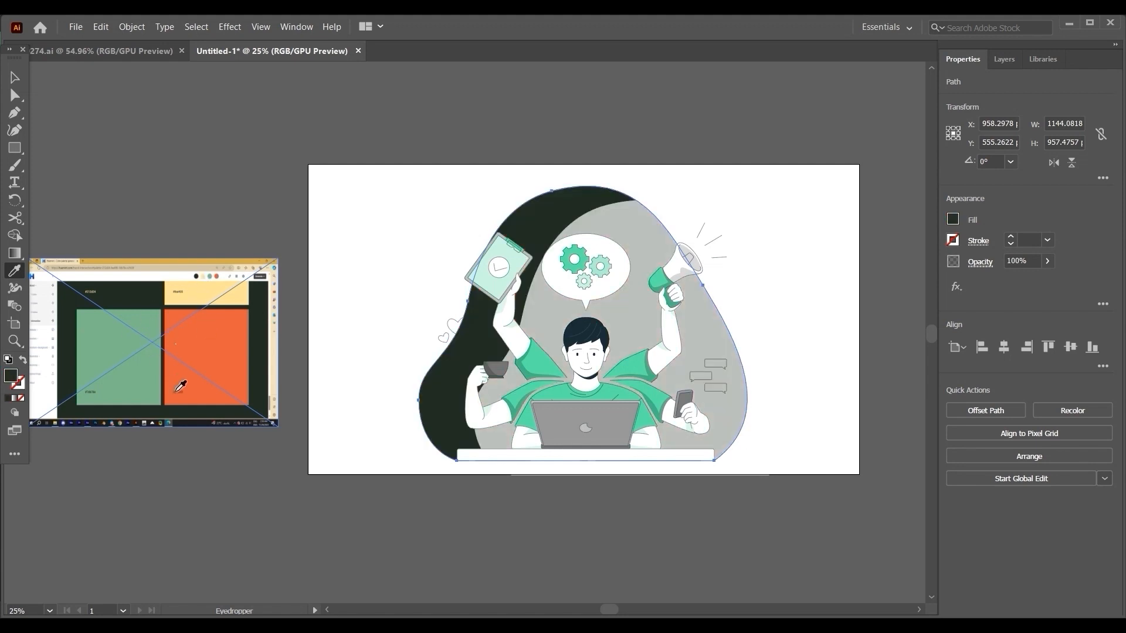
Inspect the orange swatch's hex label in the palette screenshot and the background shape's fill in the Color Picker.
scroll(173, 386, "up", 6)
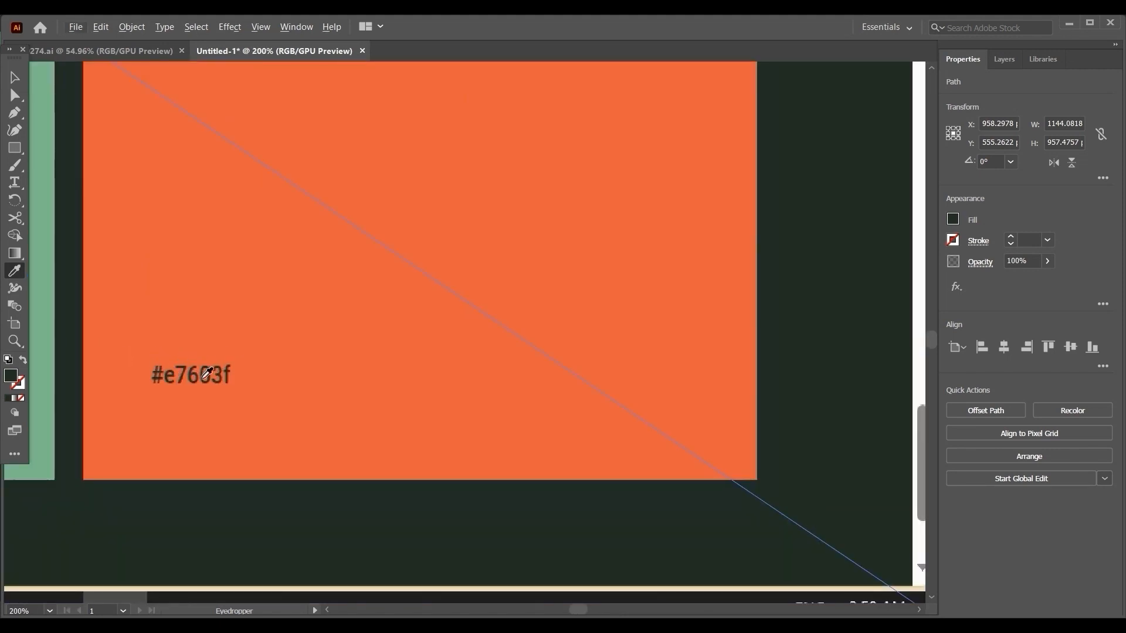
scroll(240, 351, "down", 4)
scroll(252, 340, "down", 5)
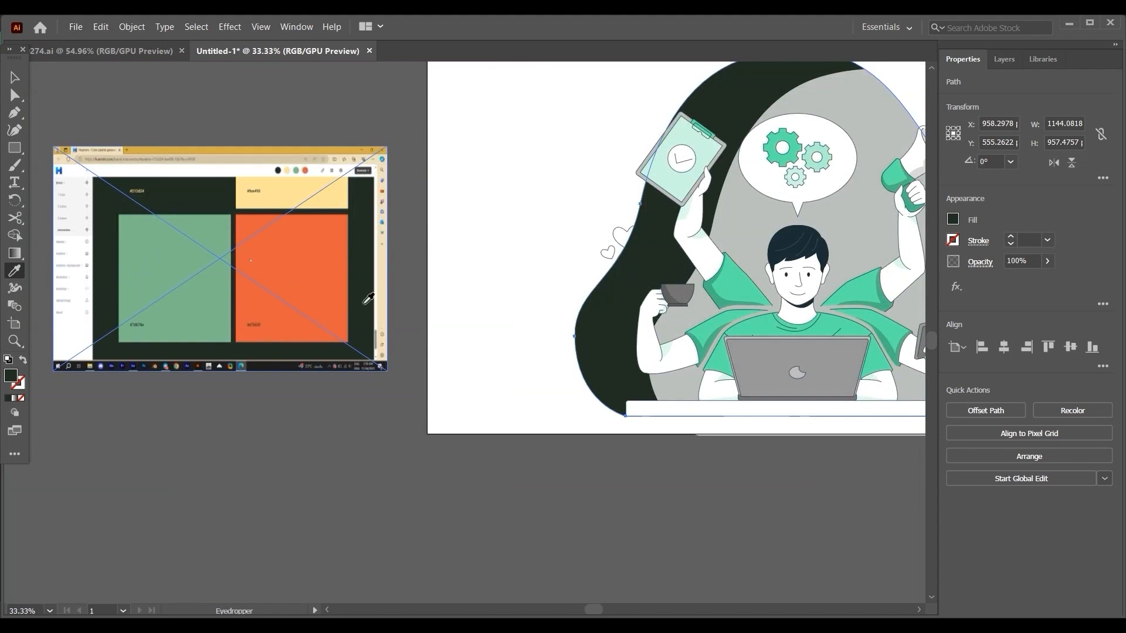
scroll(352, 363, "up", 4)
scroll(352, 363, "right", 2)
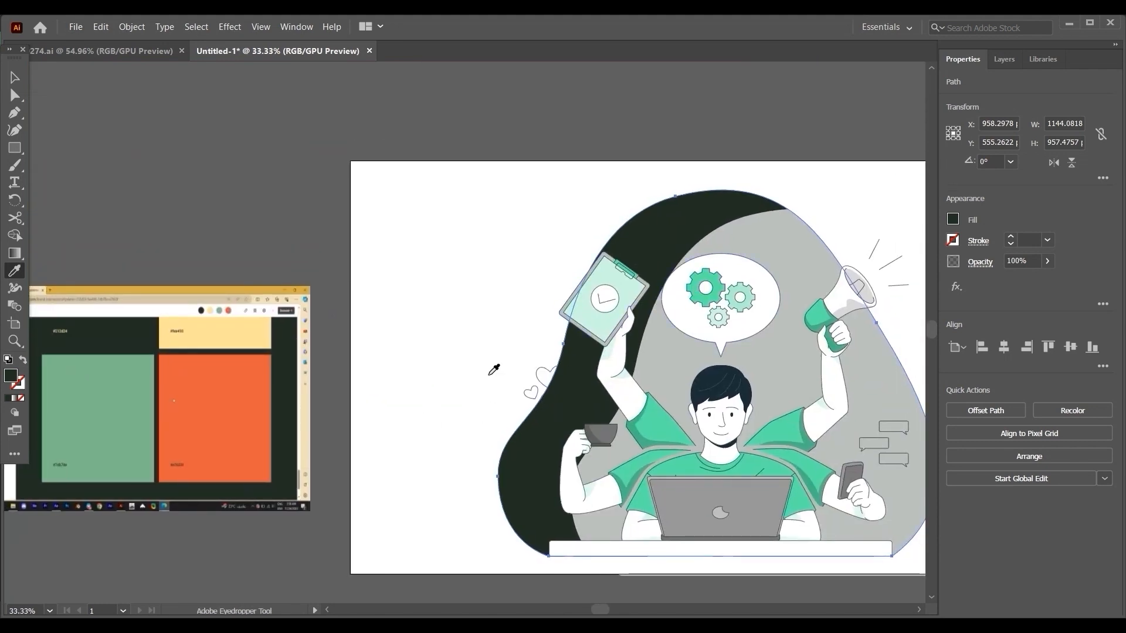
key("a")
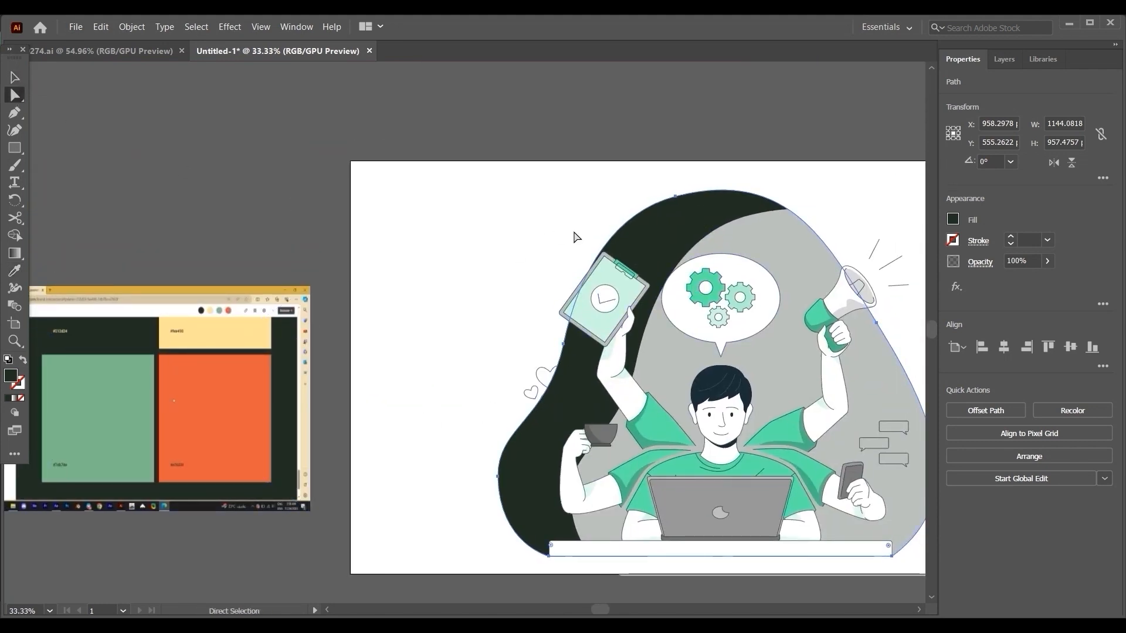
double_click(10, 377)
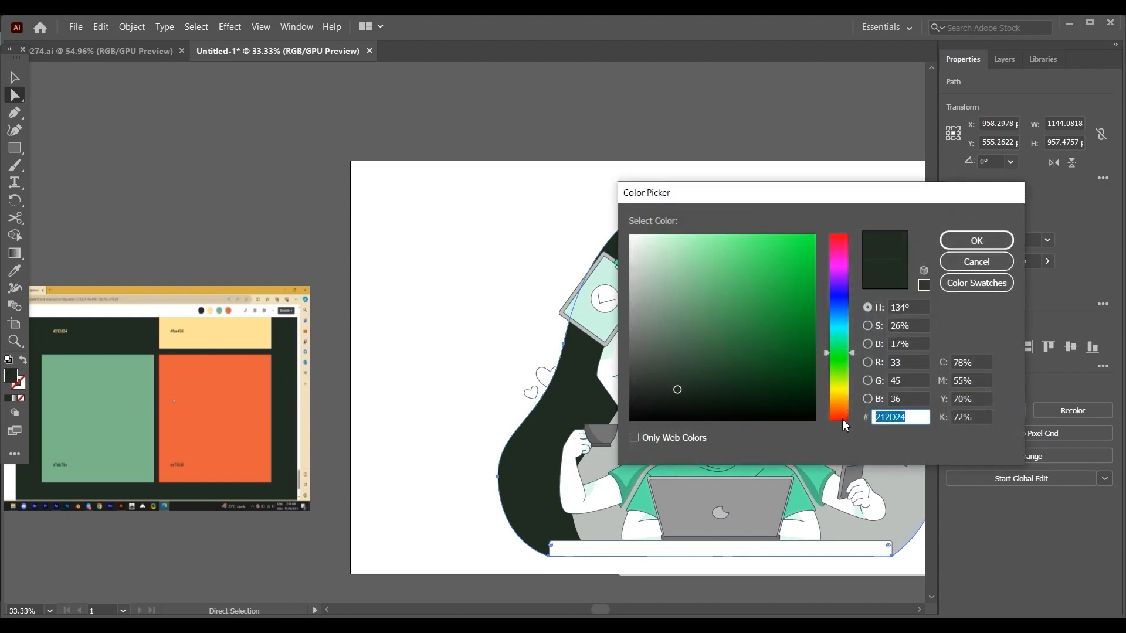
left_click(996, 239)
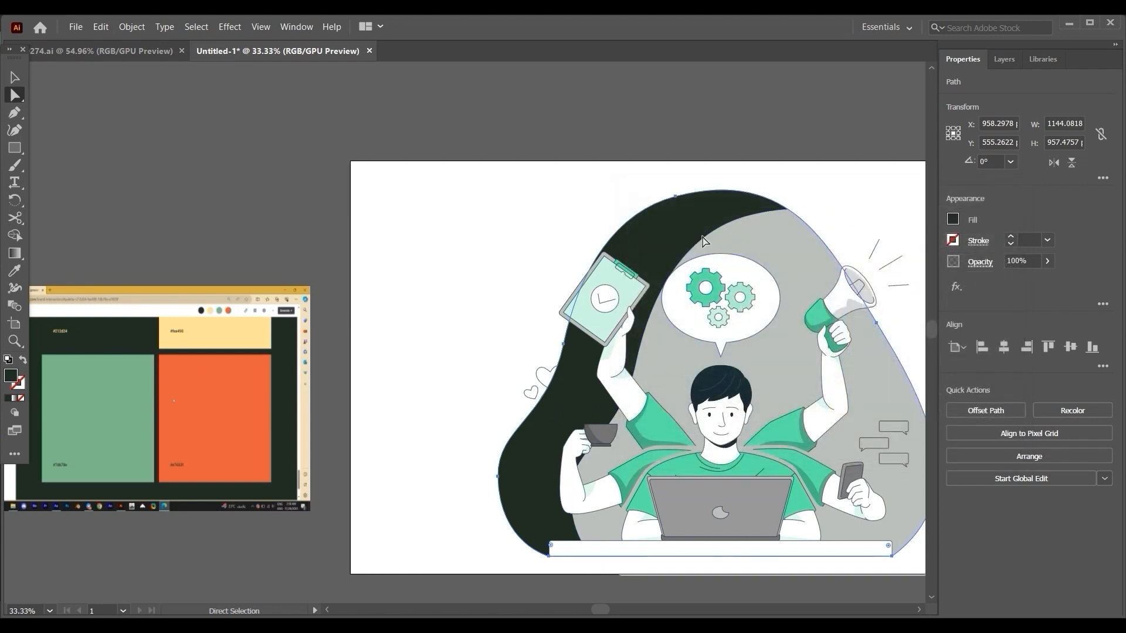
scroll(704, 240, "down", 1)
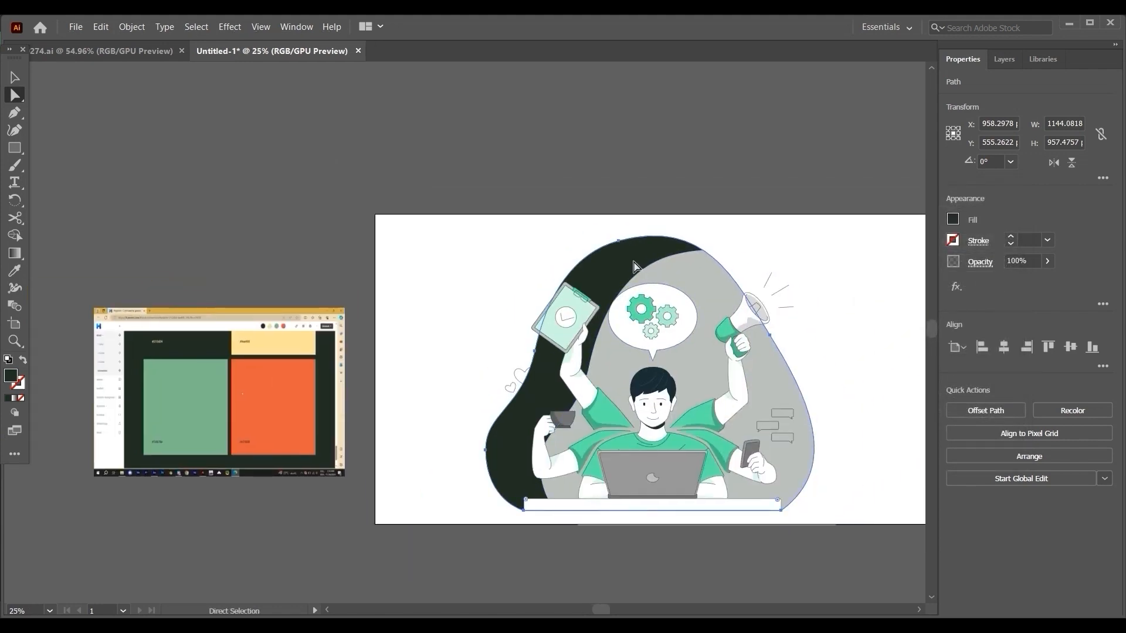
Resample the background shape's fill from several palette colours, settle on the green swatch, and deselect the shape.
left_click(15, 275)
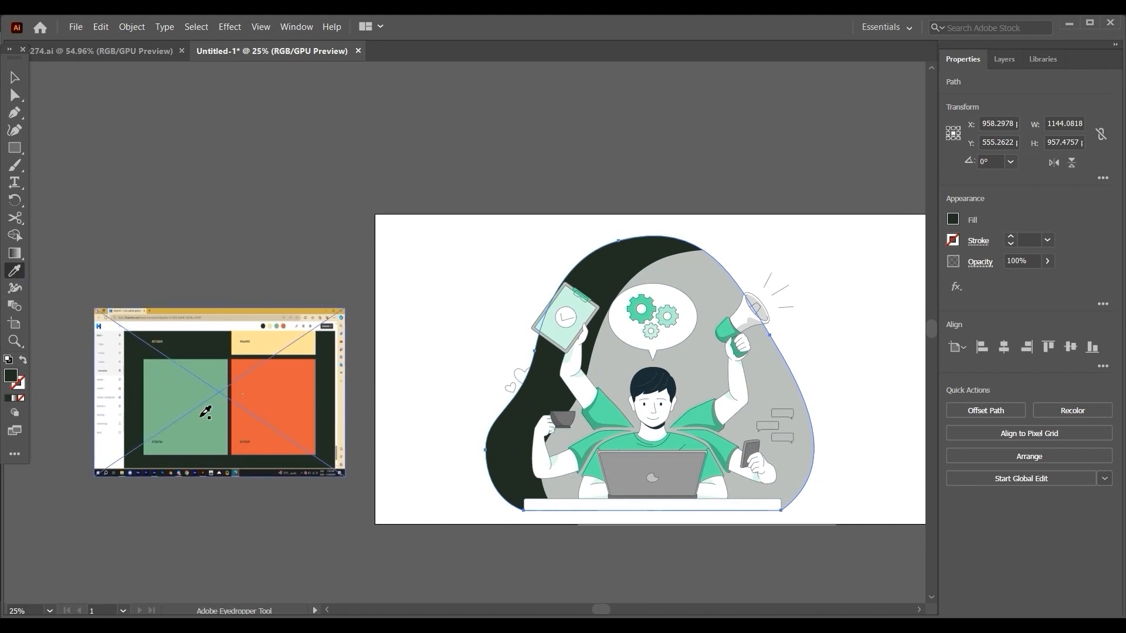
left_click(201, 417)
left_click(211, 352)
left_click(254, 341)
left_click(257, 242)
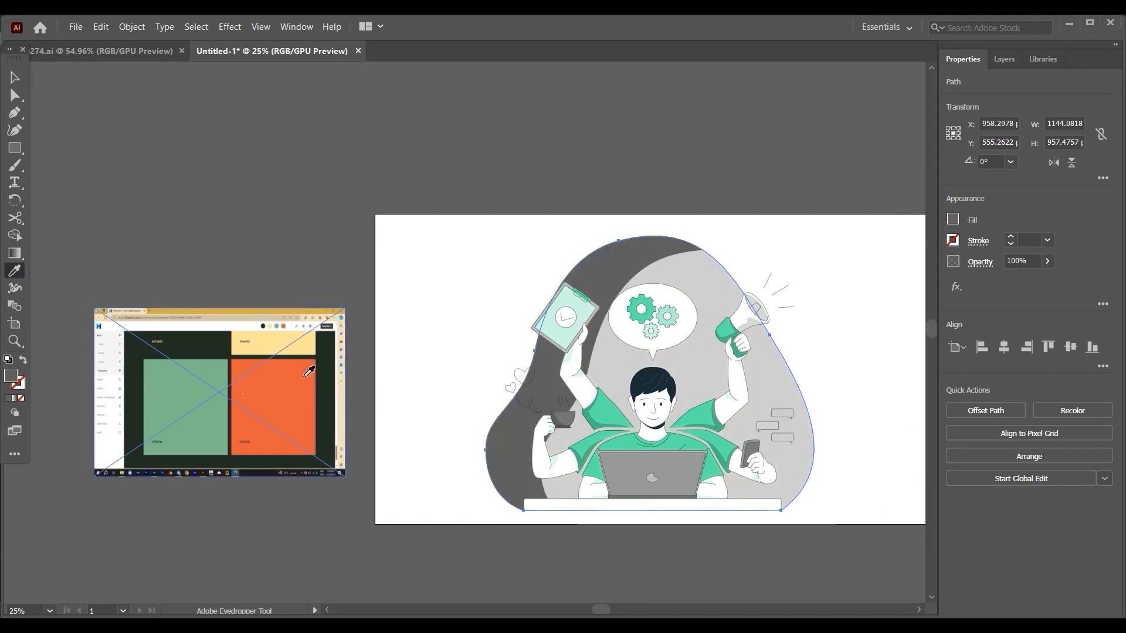
left_click(305, 375)
left_click(305, 348)
left_click(215, 428)
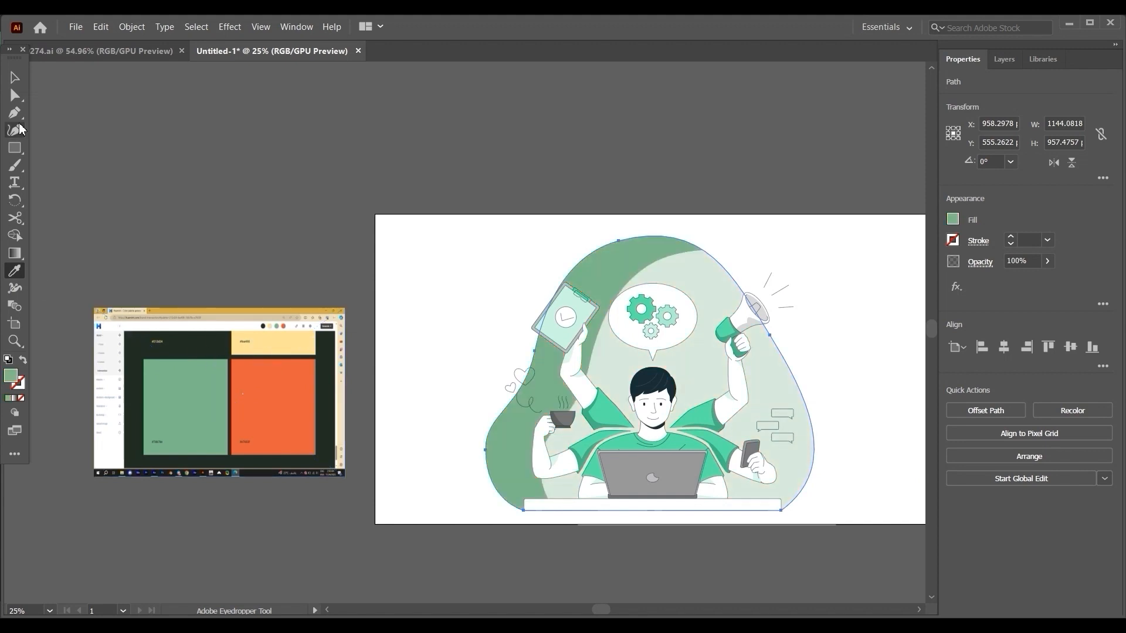
key("v")
left_click(388, 283)
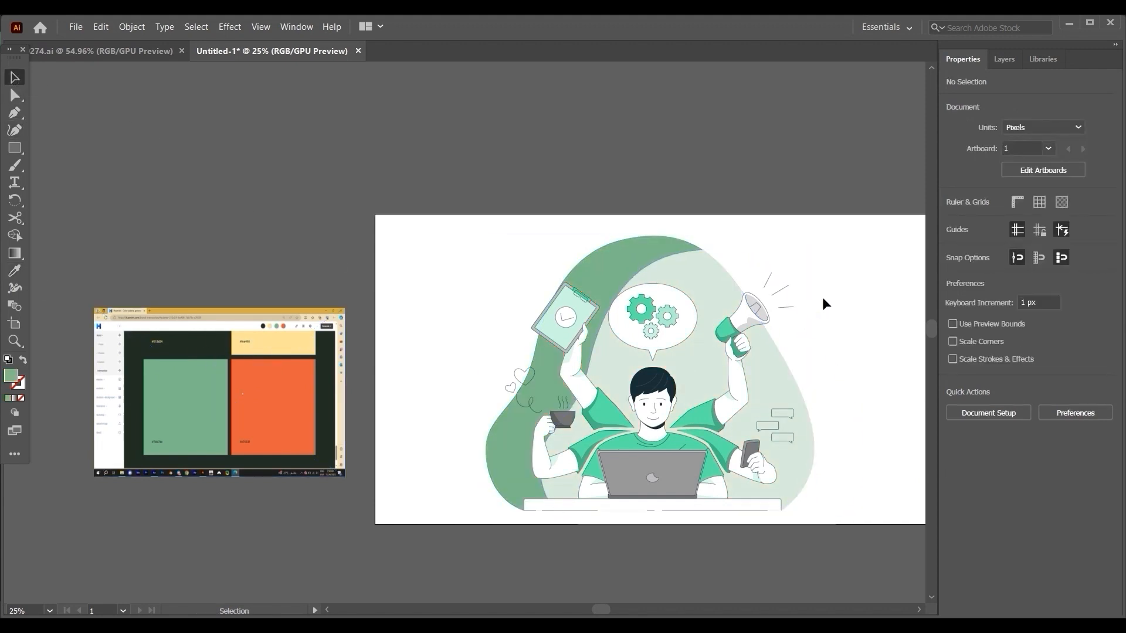
left_click(664, 281)
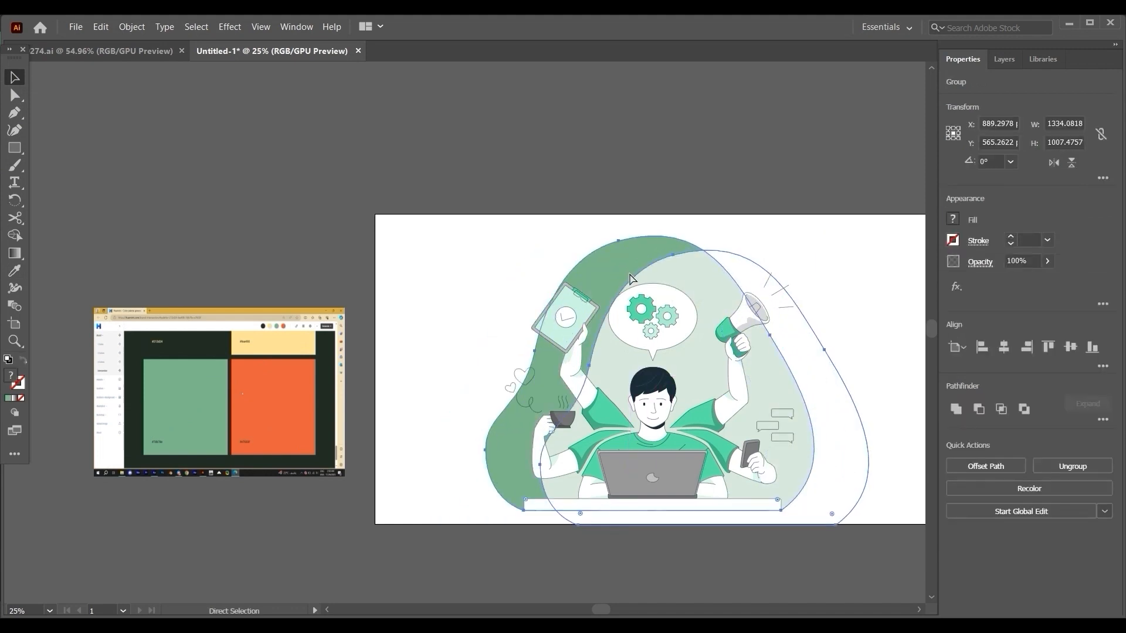
key("a")
left_click_drag(703, 289, 663, 288)
key("ctrl+z")
left_click(879, 319)
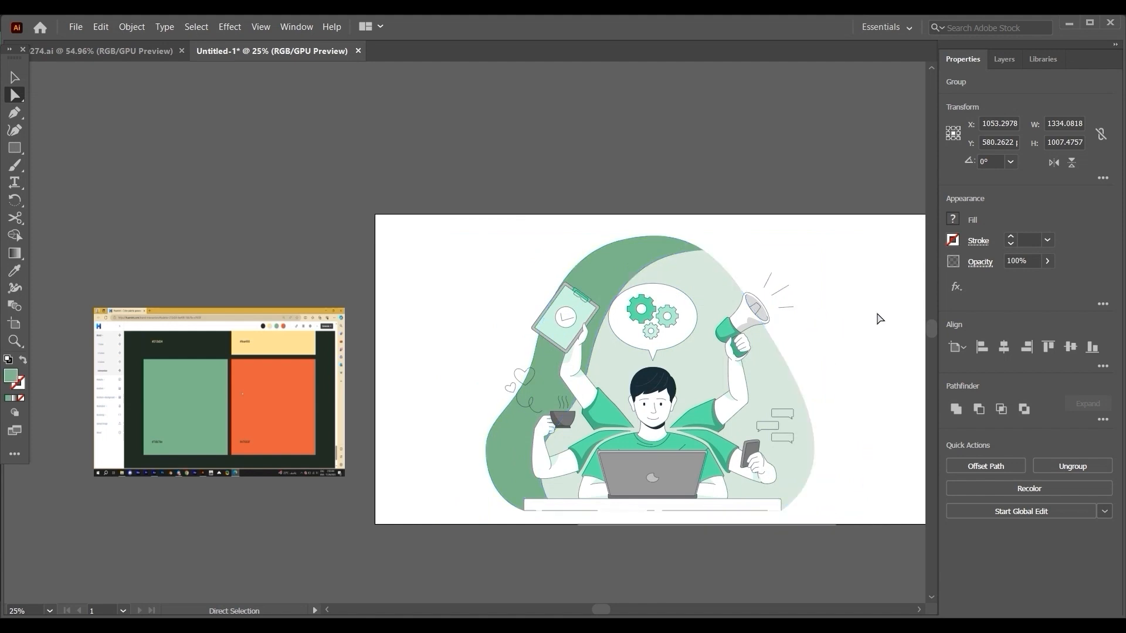
Move the semi-transparent white overlay back over the background shape, to about X 955 px, and delete it.
left_click(702, 290)
left_click_drag(701, 287, 645, 270)
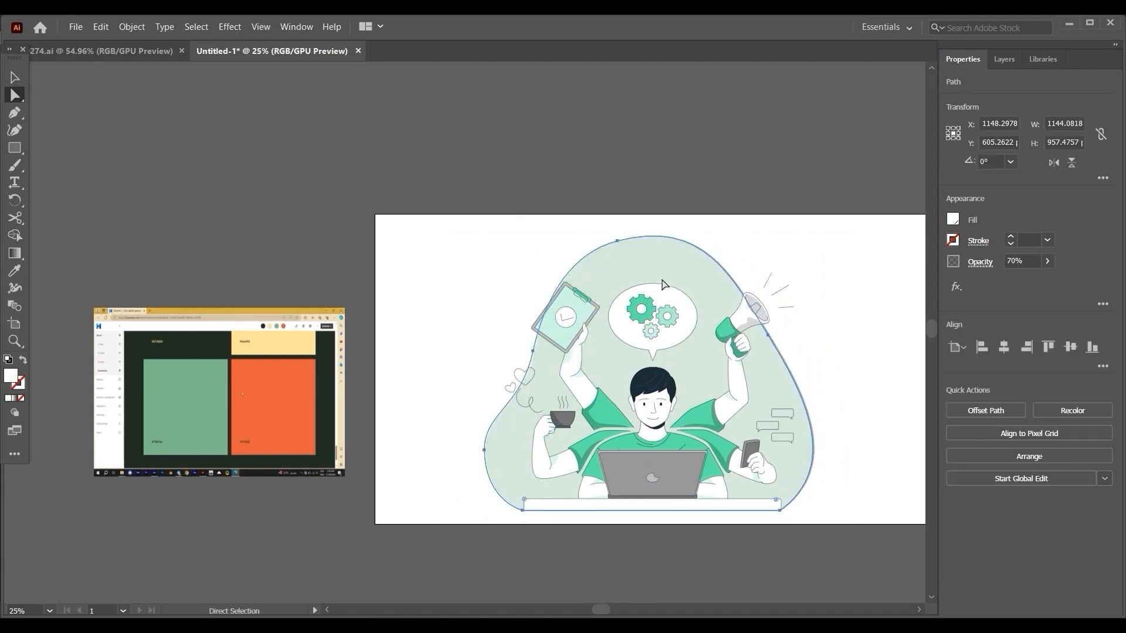
left_click(848, 326)
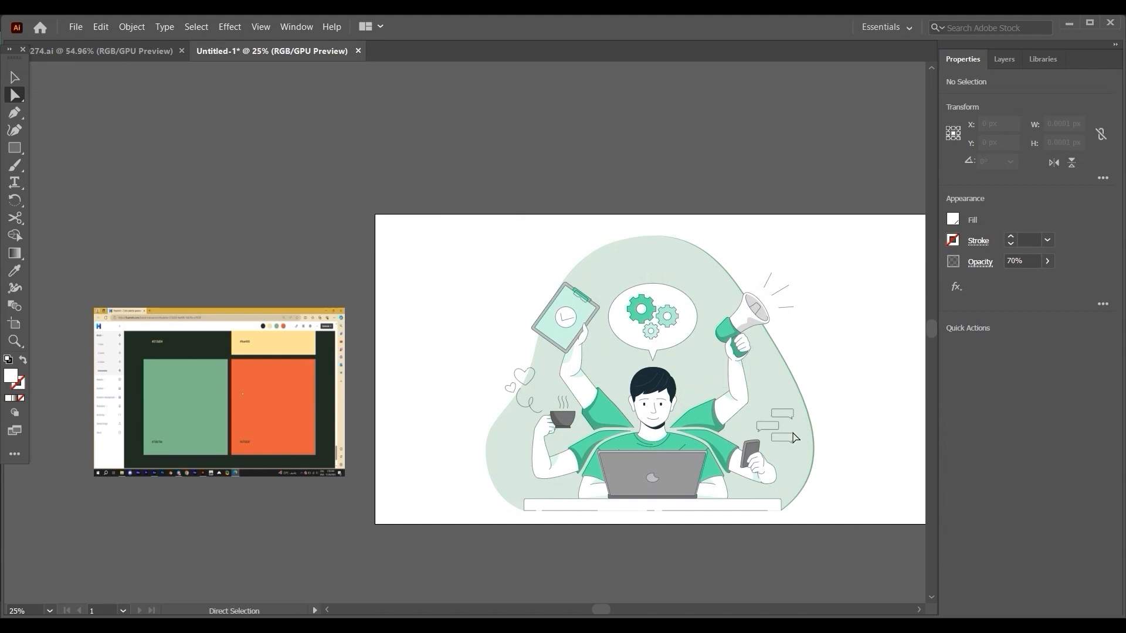
left_click(803, 469)
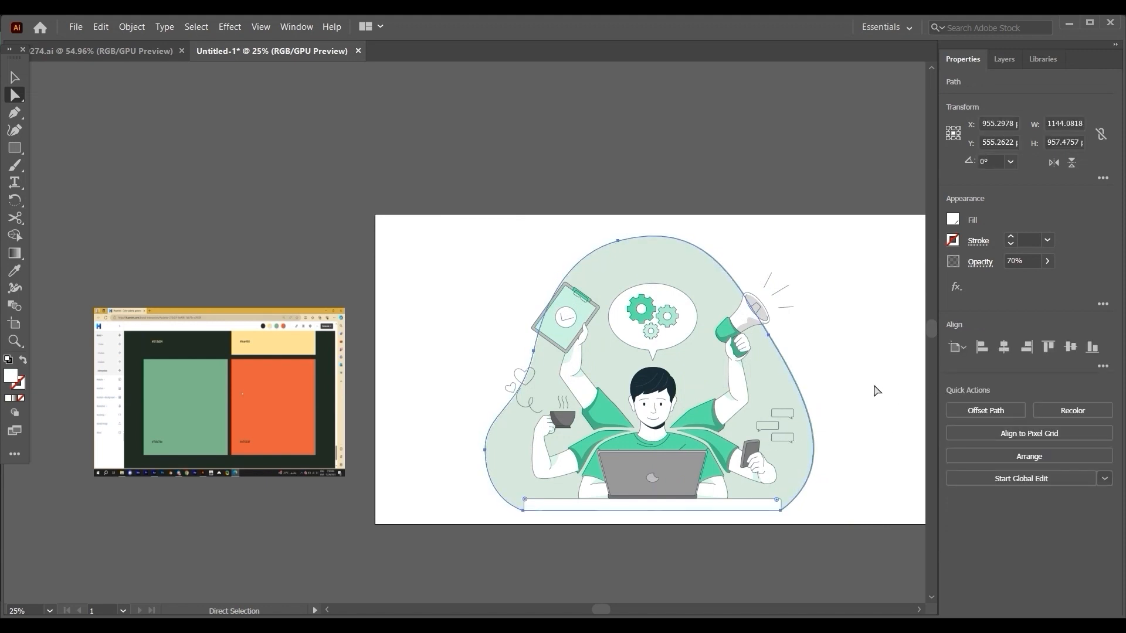
left_click(861, 460)
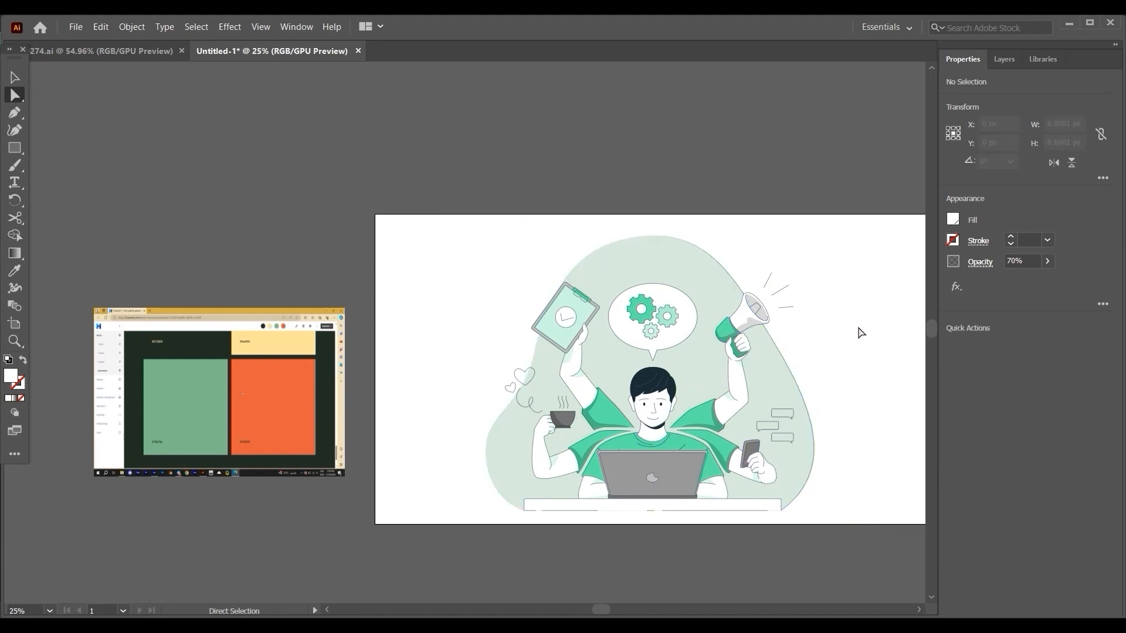
left_click(783, 384)
key("Delete")
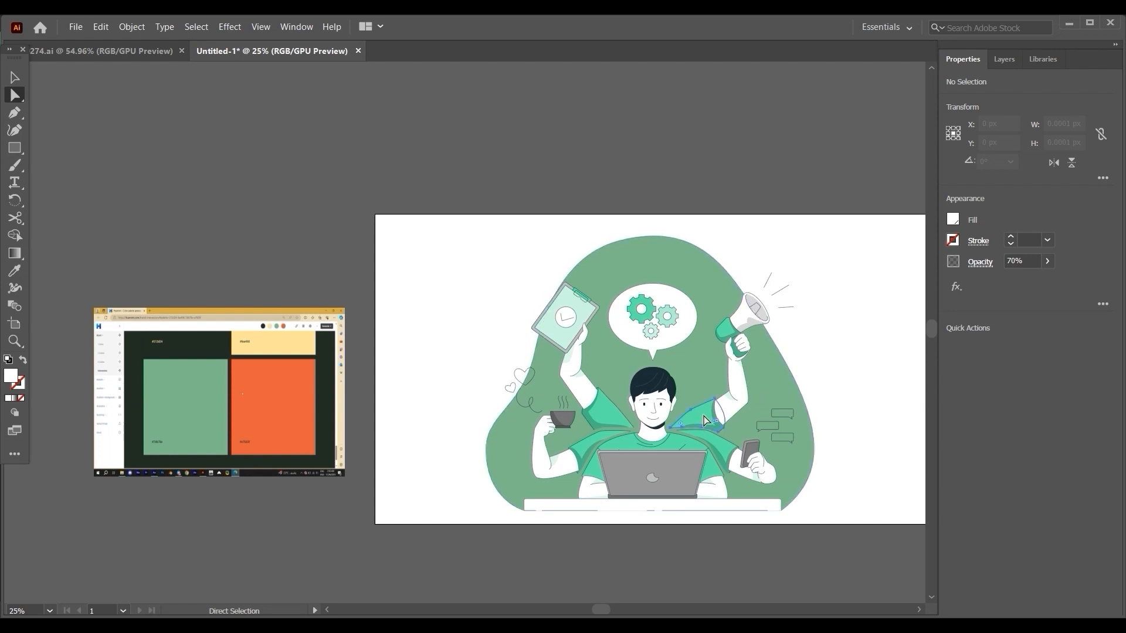
Select the shirt, its sleeves, the megaphone horn, the background shape and the speech bubble's large gear together.
left_click(606, 414)
left_click(594, 442, "shift")
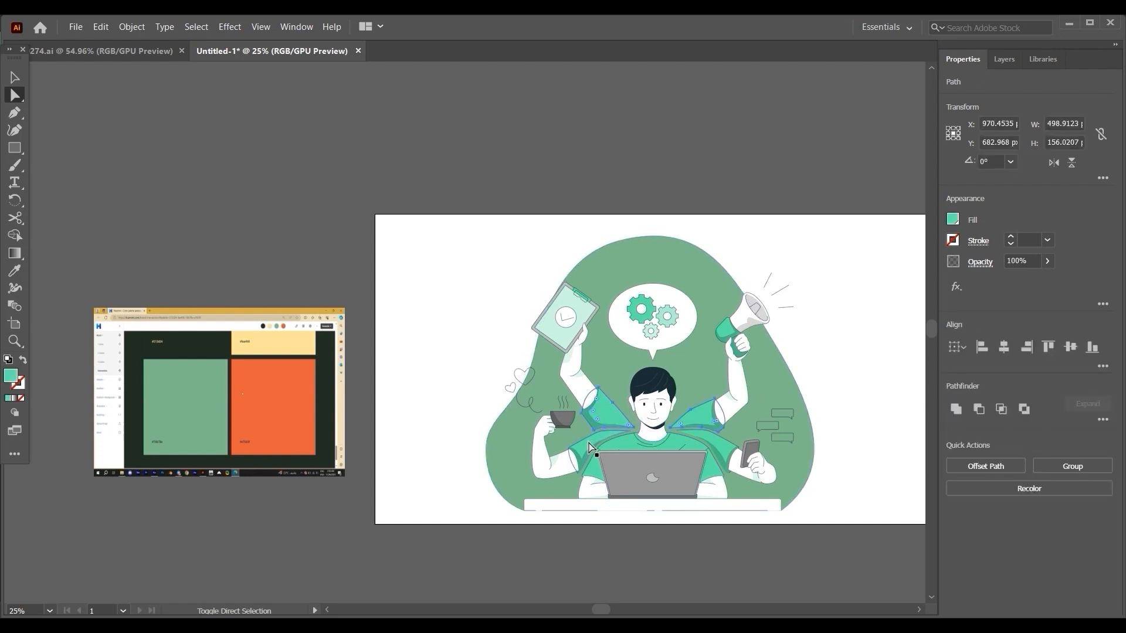
left_click(615, 447, "shift")
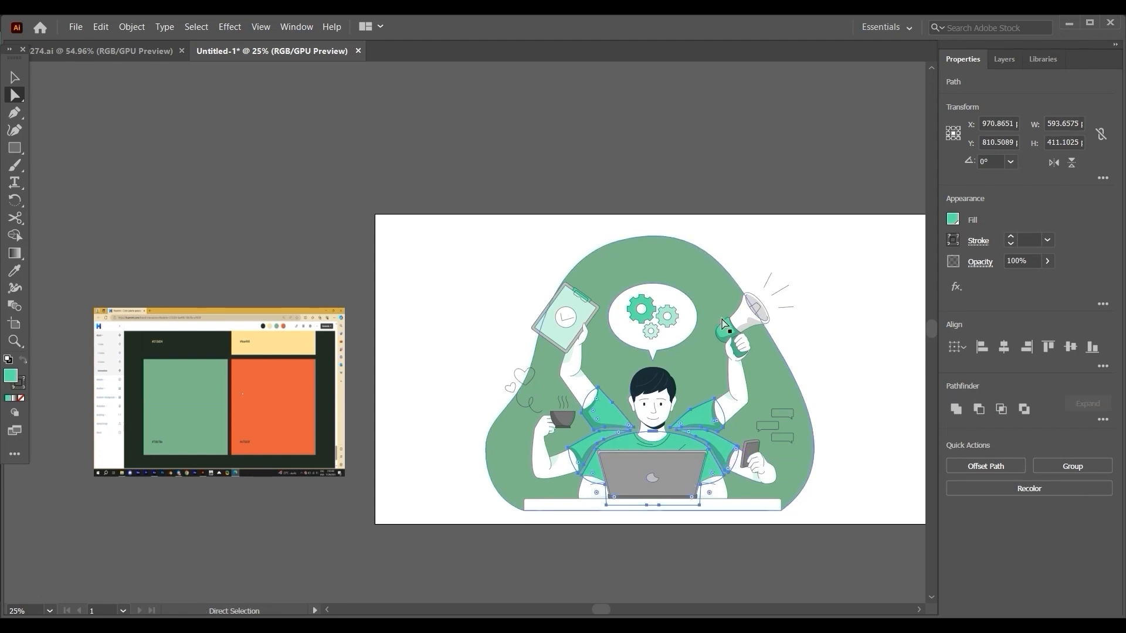
left_click(726, 336, "shift")
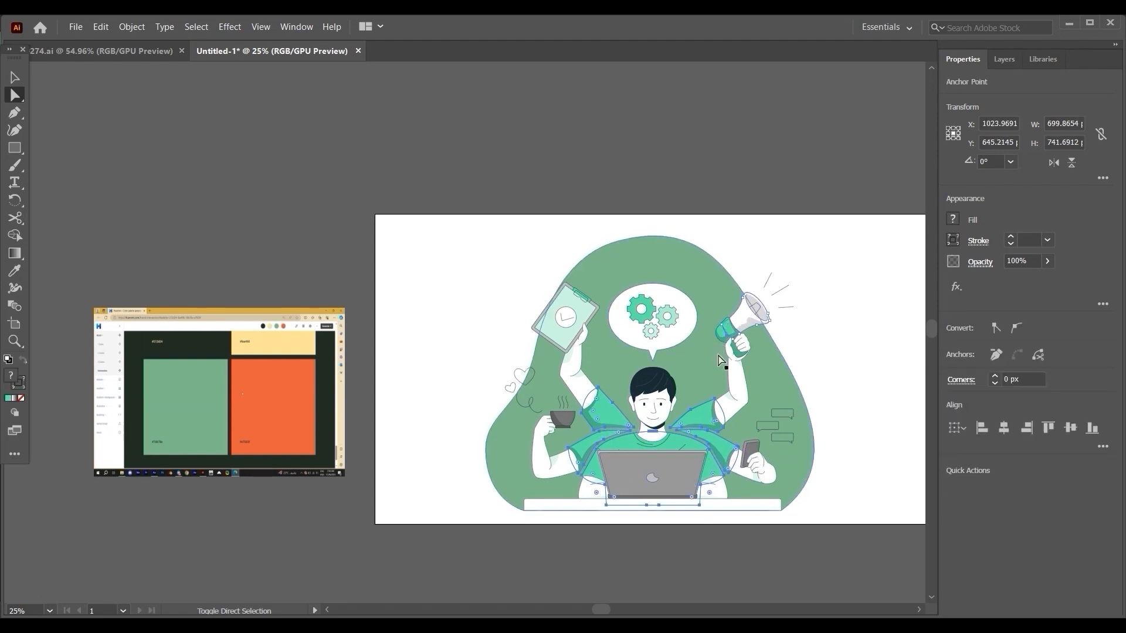
left_click(726, 339, "shift")
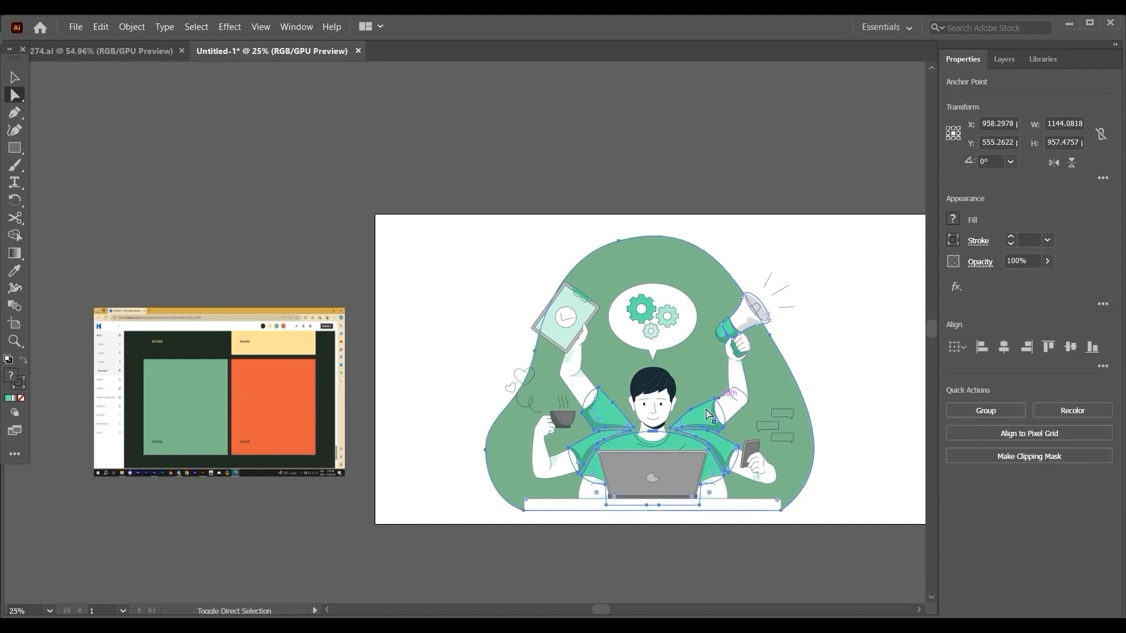
left_click(645, 317, "shift")
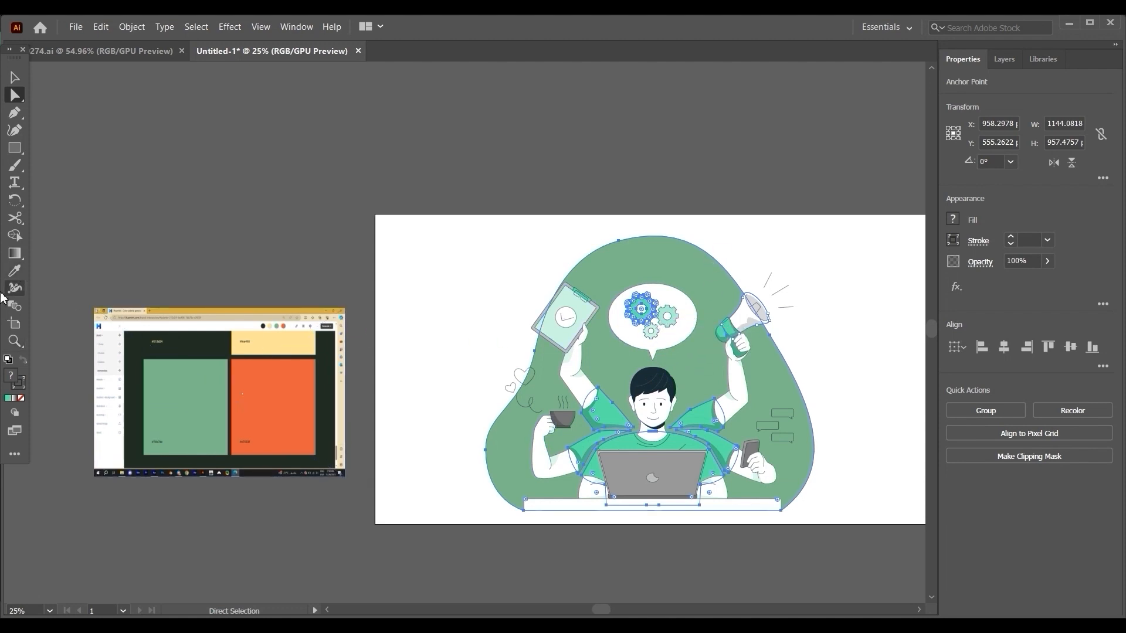
Fill the selected parts with the palette's orange after sampling its green and cream, and deselect them.
left_click(15, 270)
left_click(190, 397)
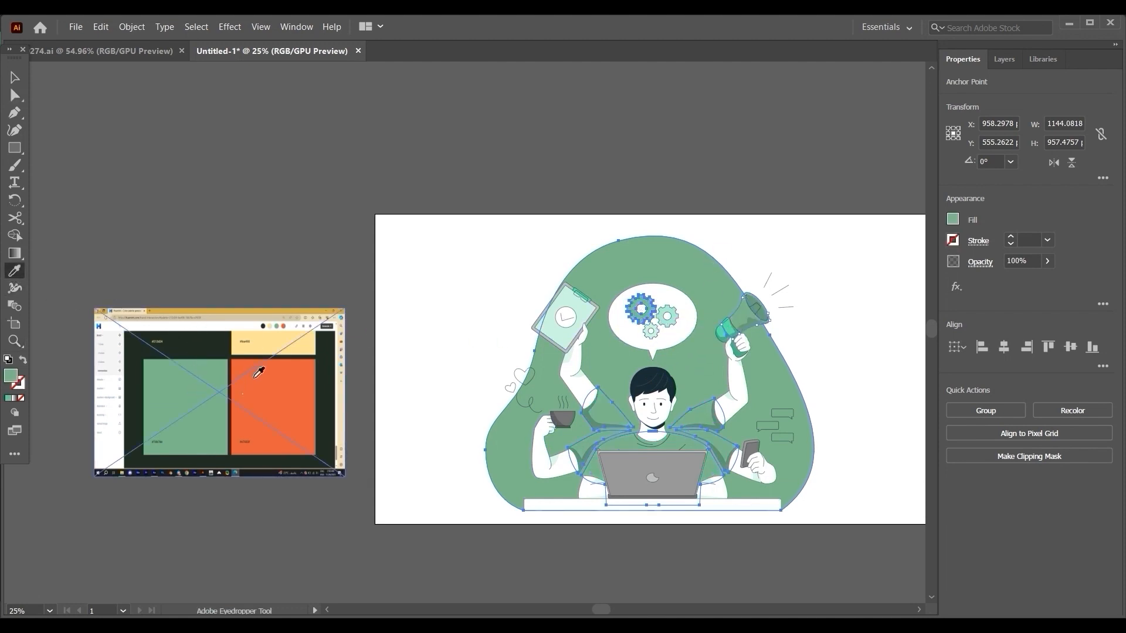
left_click(253, 348)
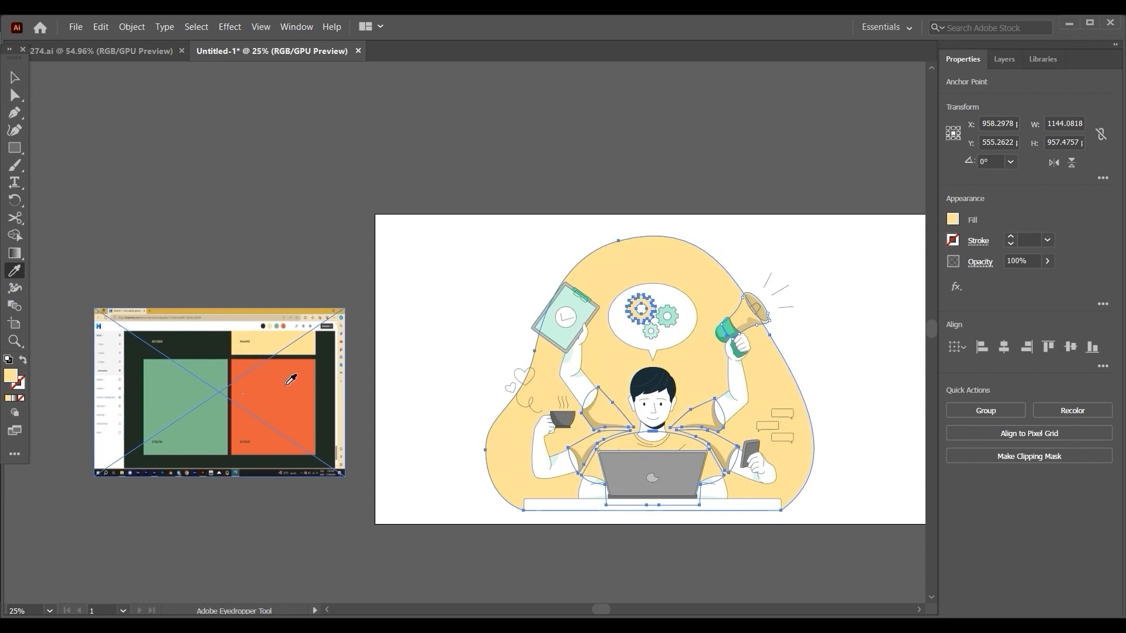
left_click(291, 380)
left_click(15, 82)
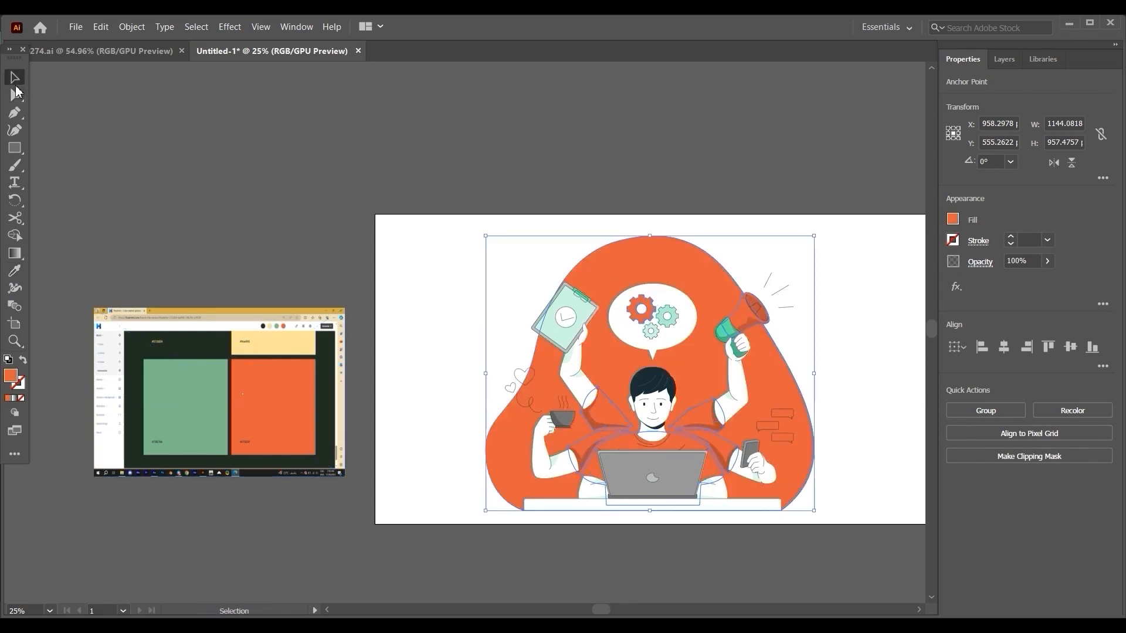
left_click(244, 177)
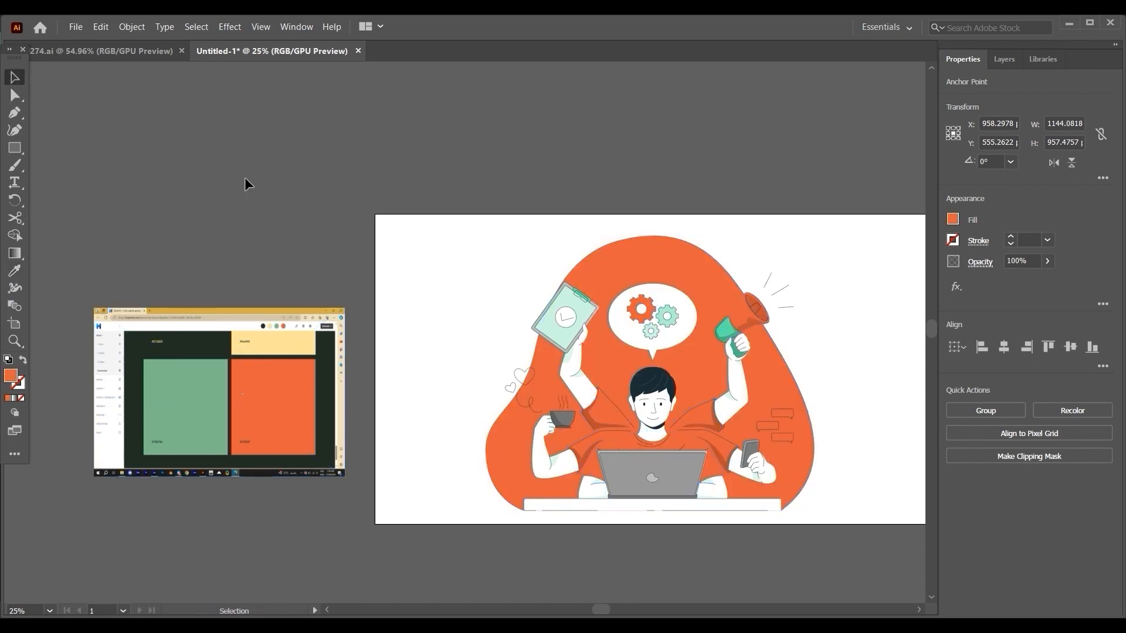
Fill the large background shape with the palette's green using the Eyedropper, and deselect it.
left_click(650, 262)
left_click(15, 271)
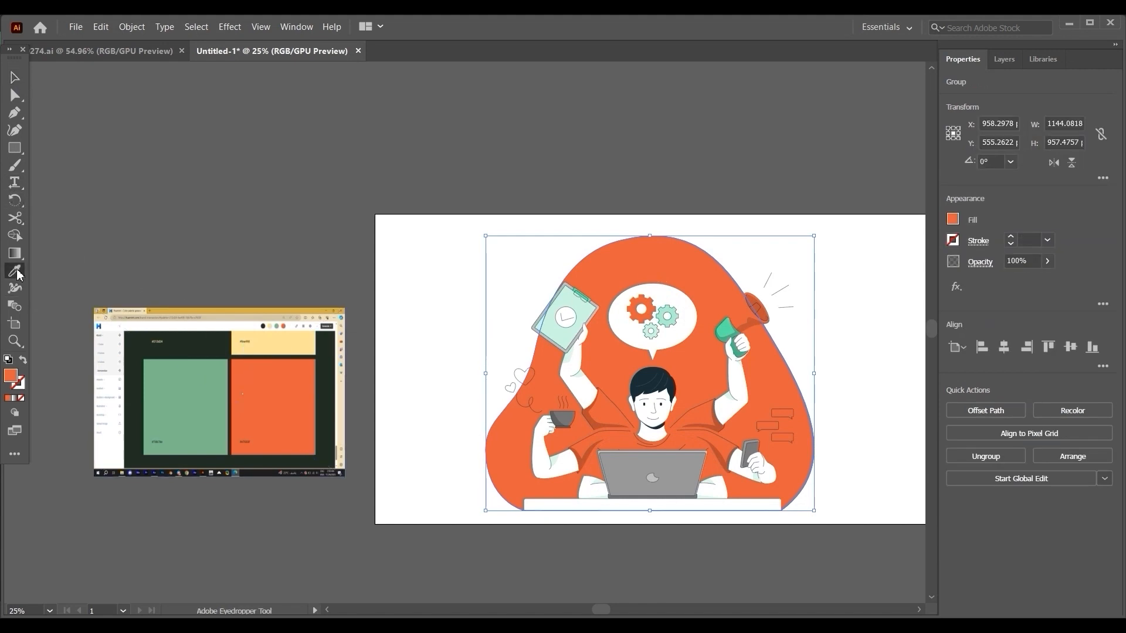
left_click(203, 381)
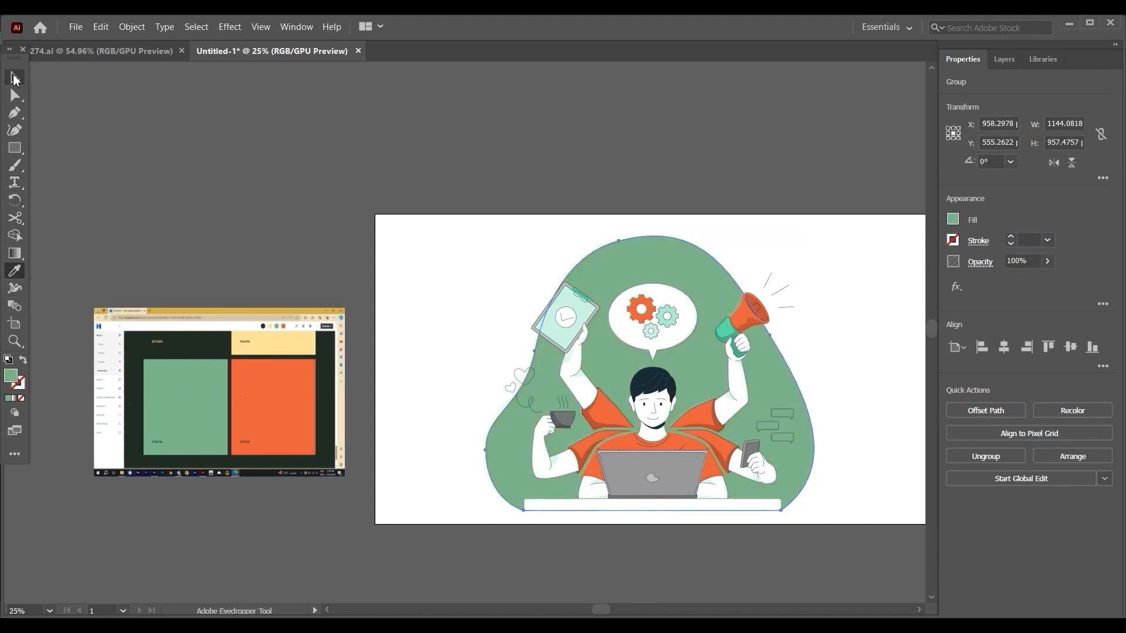
left_click(14, 78)
left_click(315, 240)
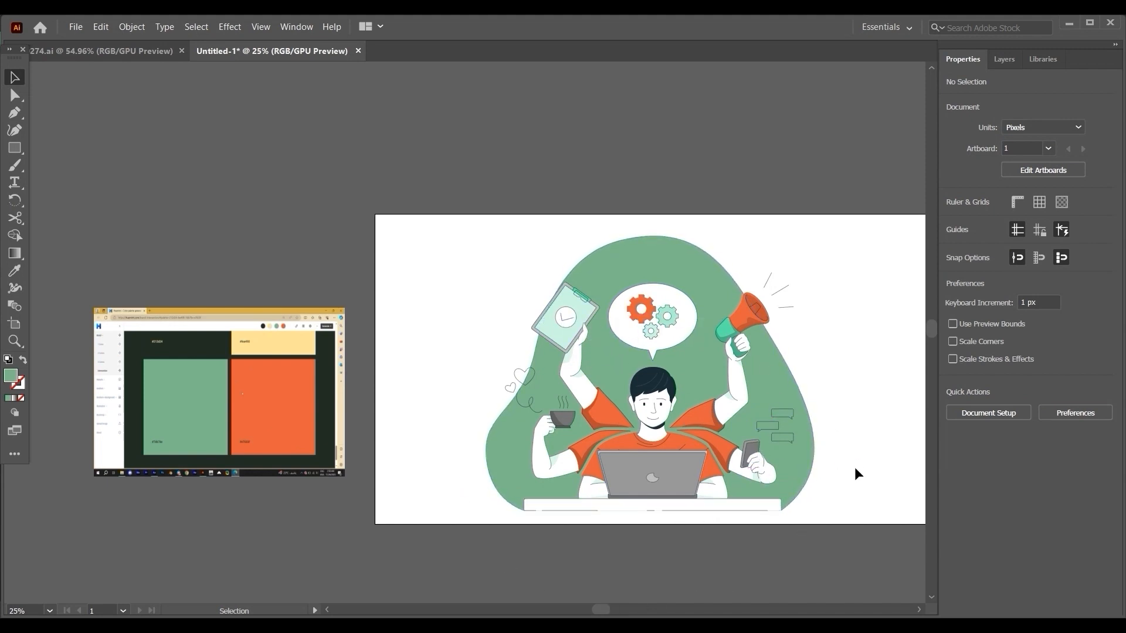
Delete the linked palette screenshot beside the artboard.
left_click_drag(860, 403, 814, 403)
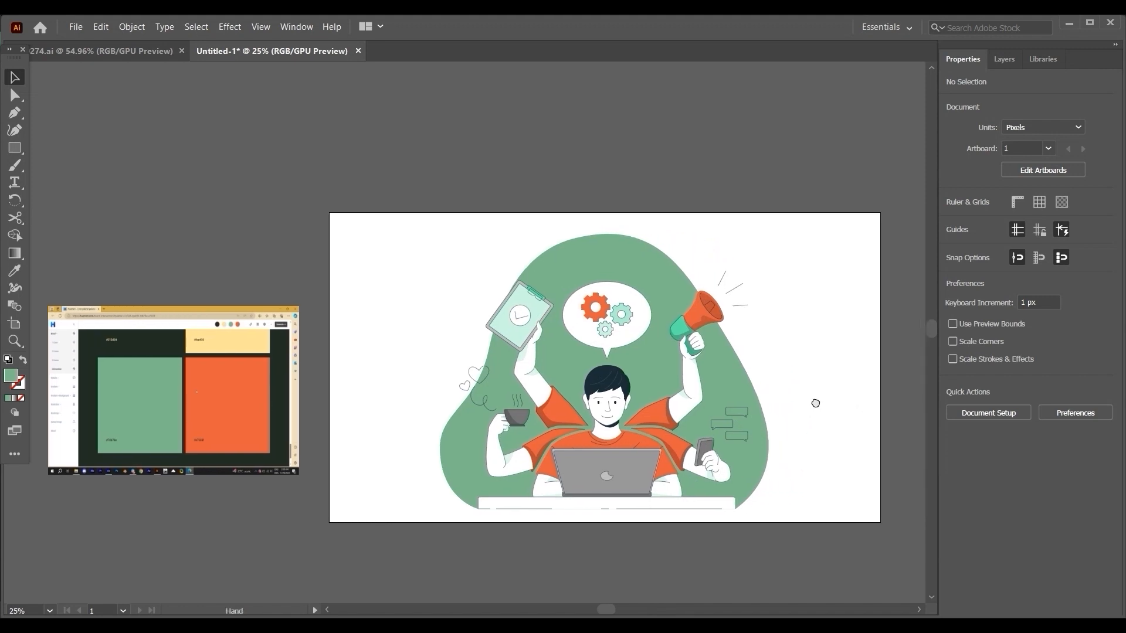
left_click(185, 376)
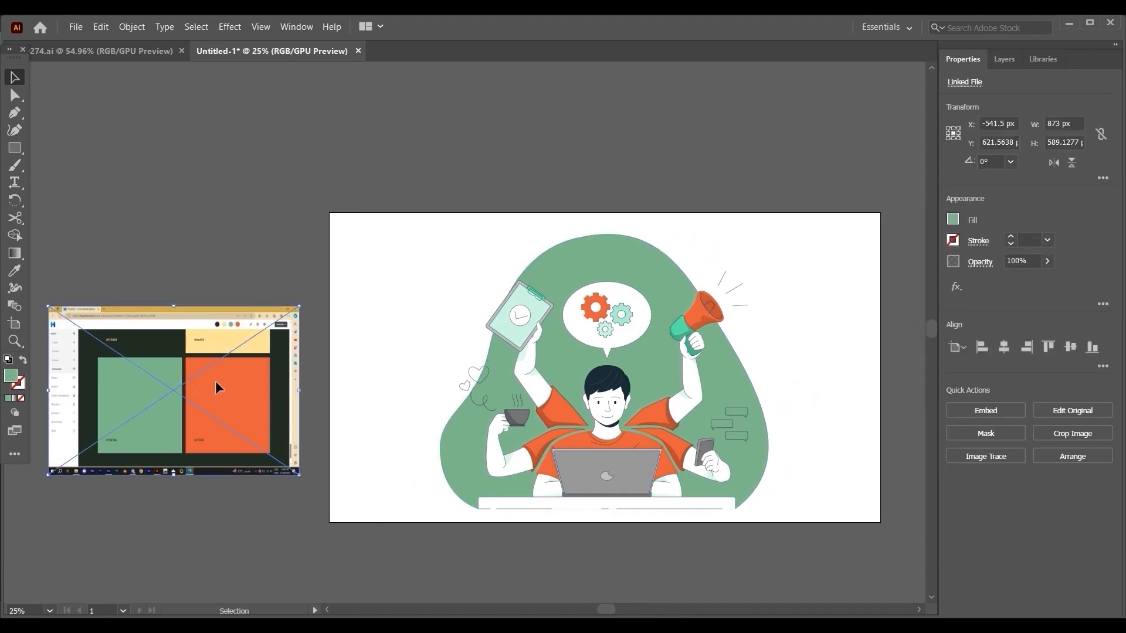
key("Delete")
left_click_drag(782, 385, 699, 385)
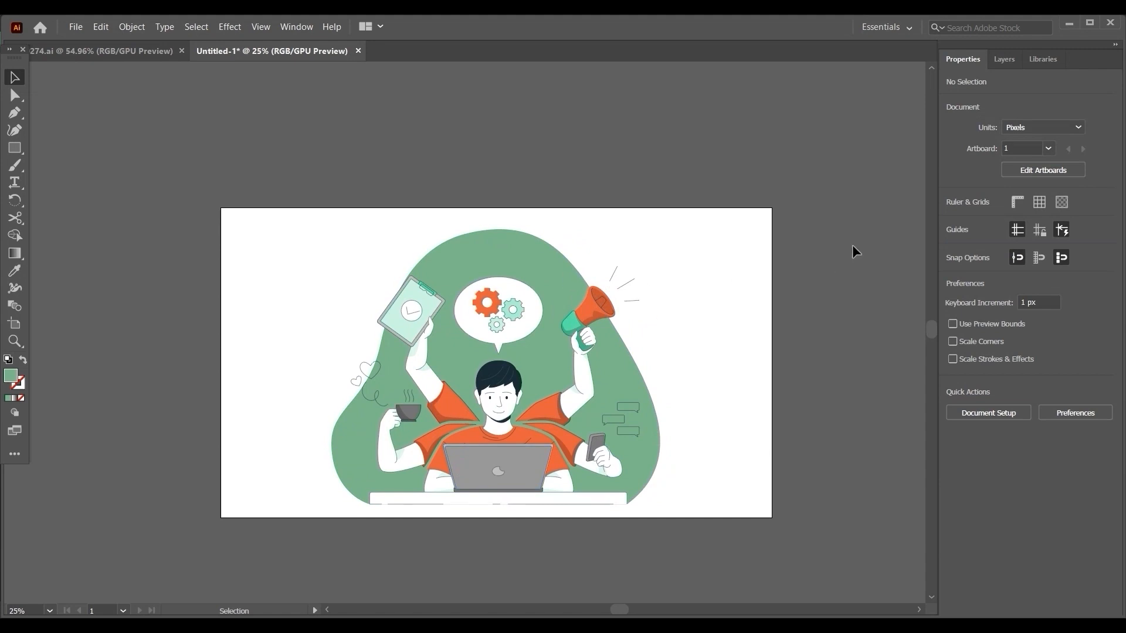
left_click_drag(745, 241, 694, 264)
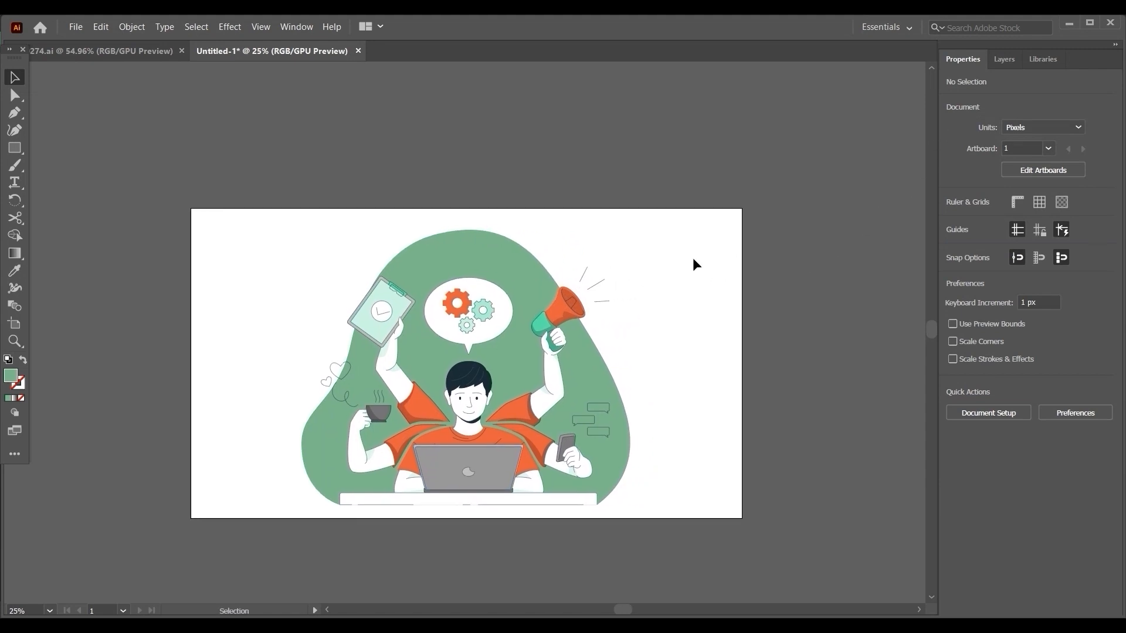
Try moving individual megaphone pieces with Direct Selection, and undo the moves.
left_click(542, 326)
left_click(15, 94)
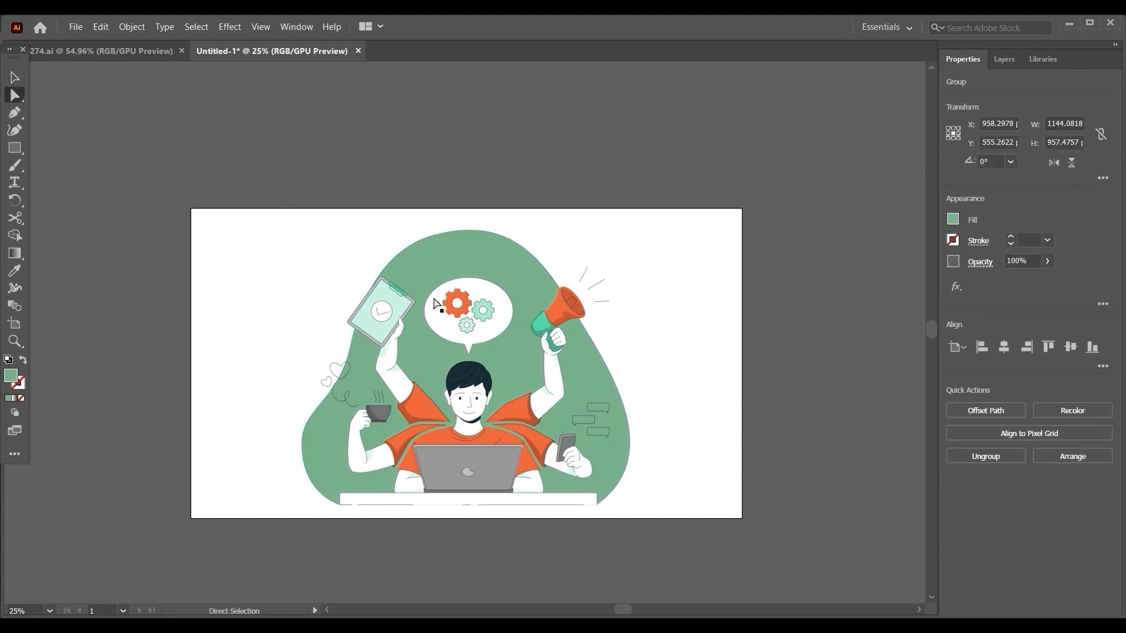
left_click_drag(580, 305, 610, 293)
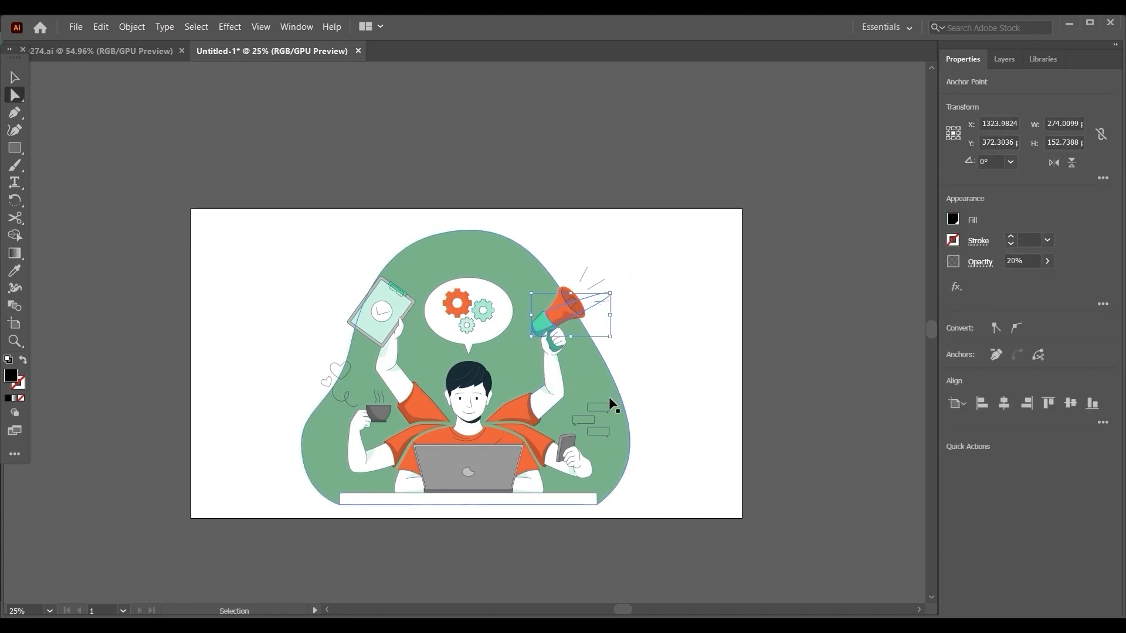
key("ctrl+z")
left_click(578, 348)
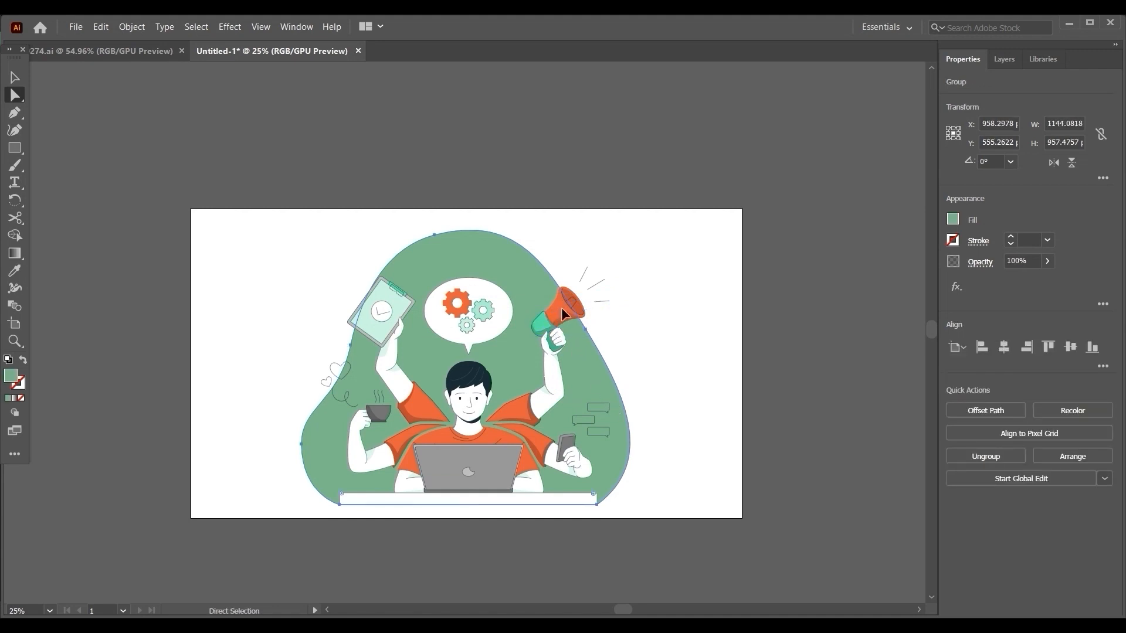
left_click_drag(562, 309, 677, 269)
key("ctrl+z")
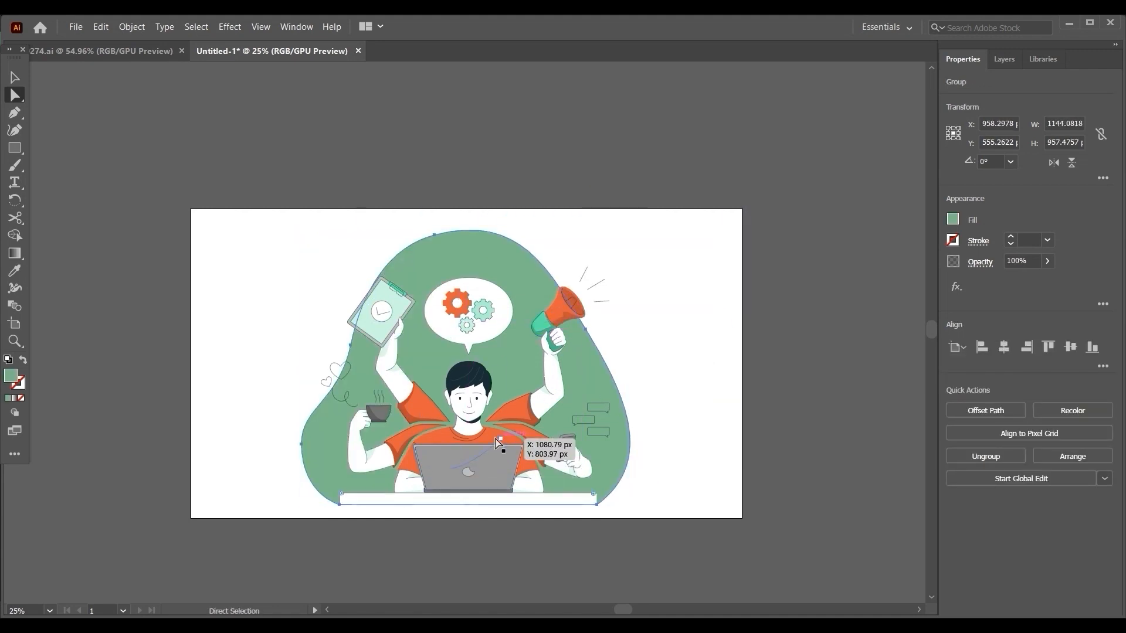
Try moving the two sleeves of the megaphone and phone arms with Direct Selection, and undo the moves.
left_click(546, 446)
left_click_drag(545, 441, 655, 413)
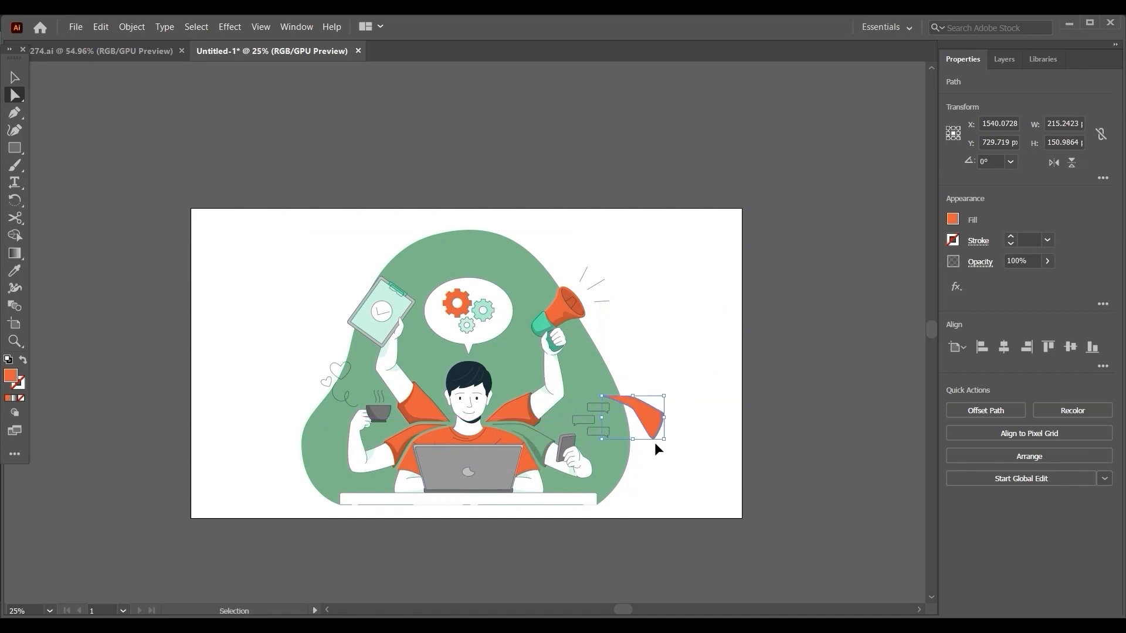
key("ctrl+z")
left_click(532, 398)
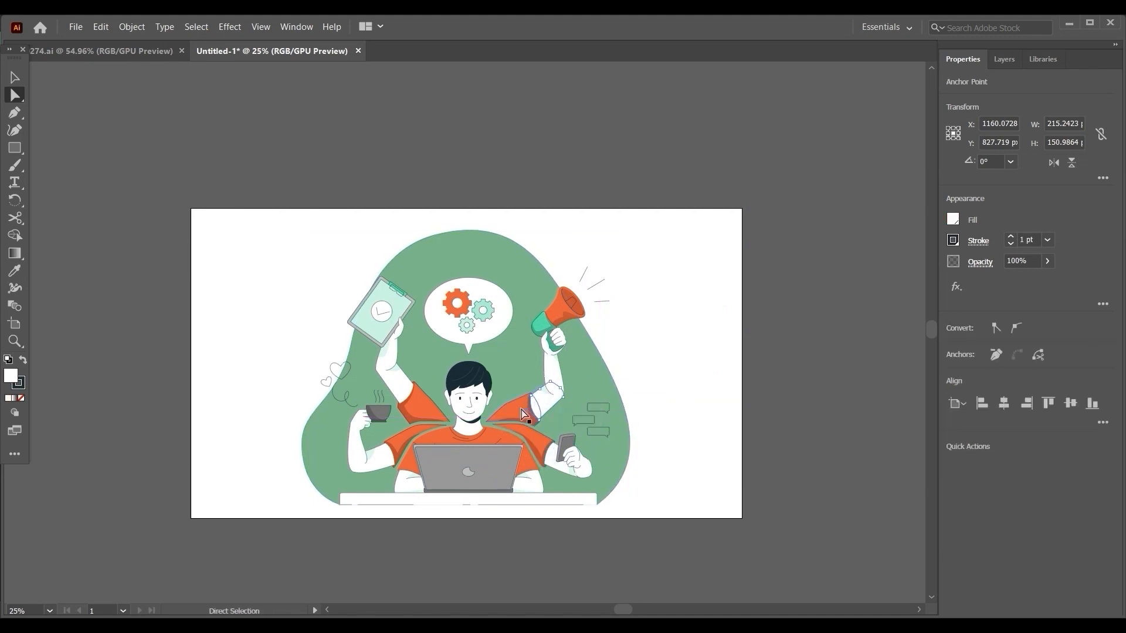
left_click_drag(521, 406, 595, 392)
key("ctrl+z")
key("v")
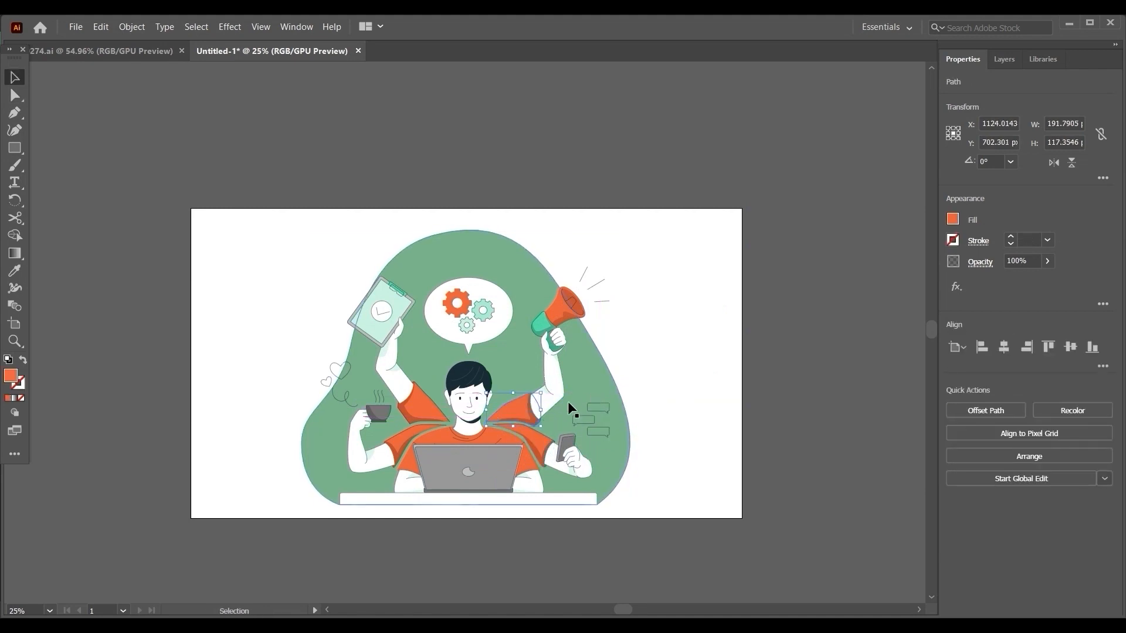
Move the megaphone, phone, clipboard and cup arms outward as whole groups, undo the moves, and deselect.
left_click(770, 380)
left_click_drag(515, 409, 633, 366)
left_click_drag(532, 441, 613, 442)
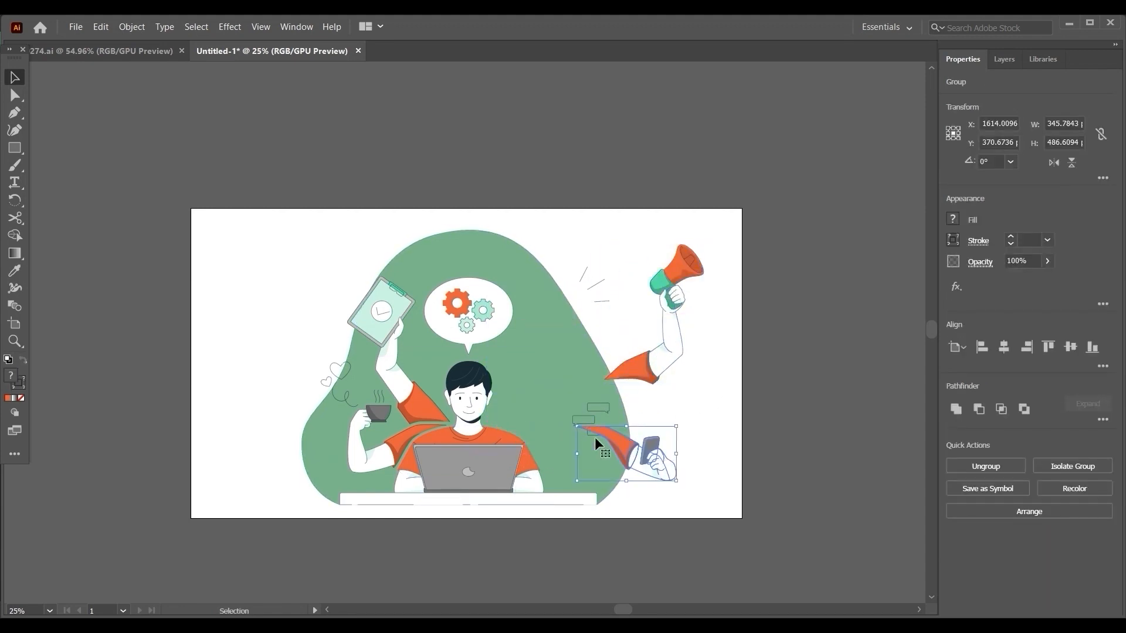
left_click_drag(411, 403, 376, 333)
left_click_drag(394, 451, 341, 458)
key("ctrl")
key("ctrl+z")
key("ctrl+z")
key("ctrl+z")
key("ctrl+z")
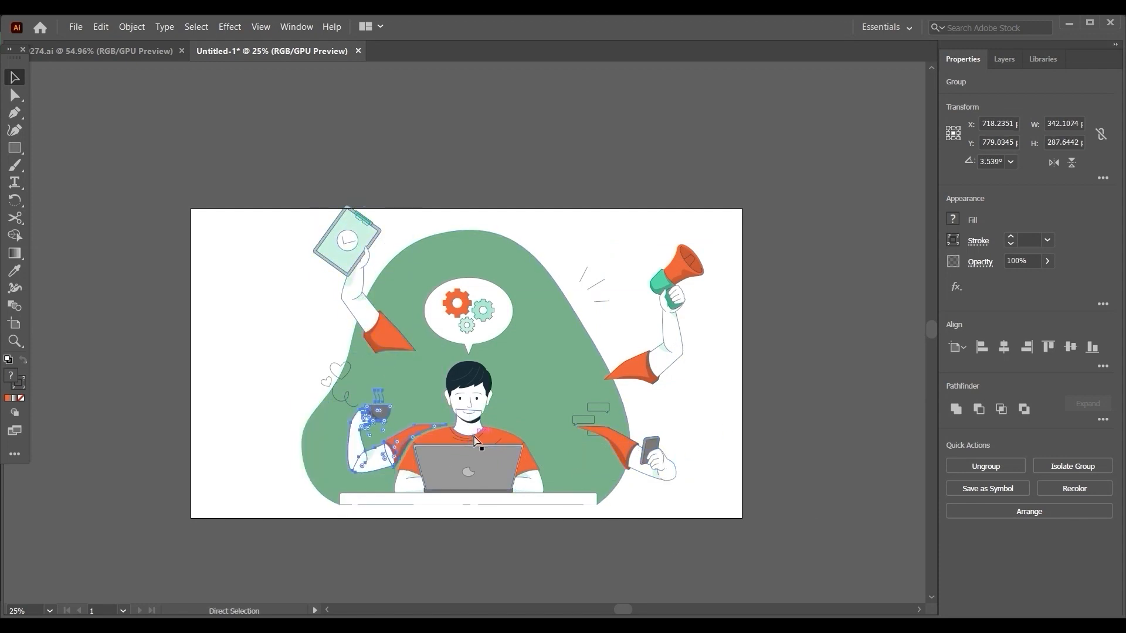
left_click(837, 275)
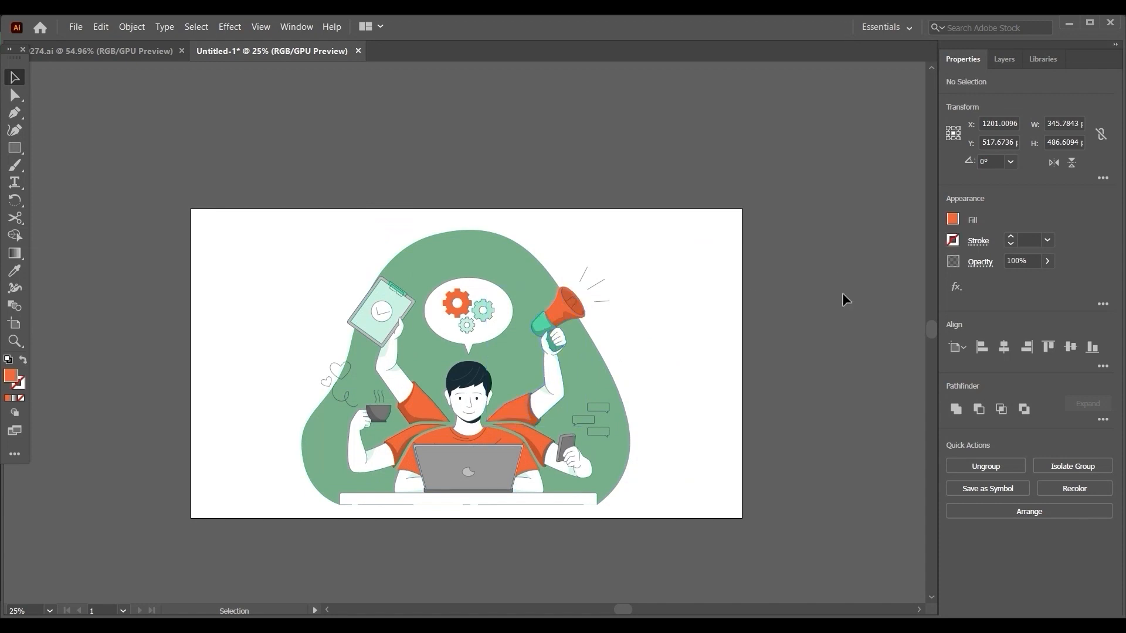
Examine the groups and paths contained in Layer 1, and collapse the layer again.
left_click(1004, 60)
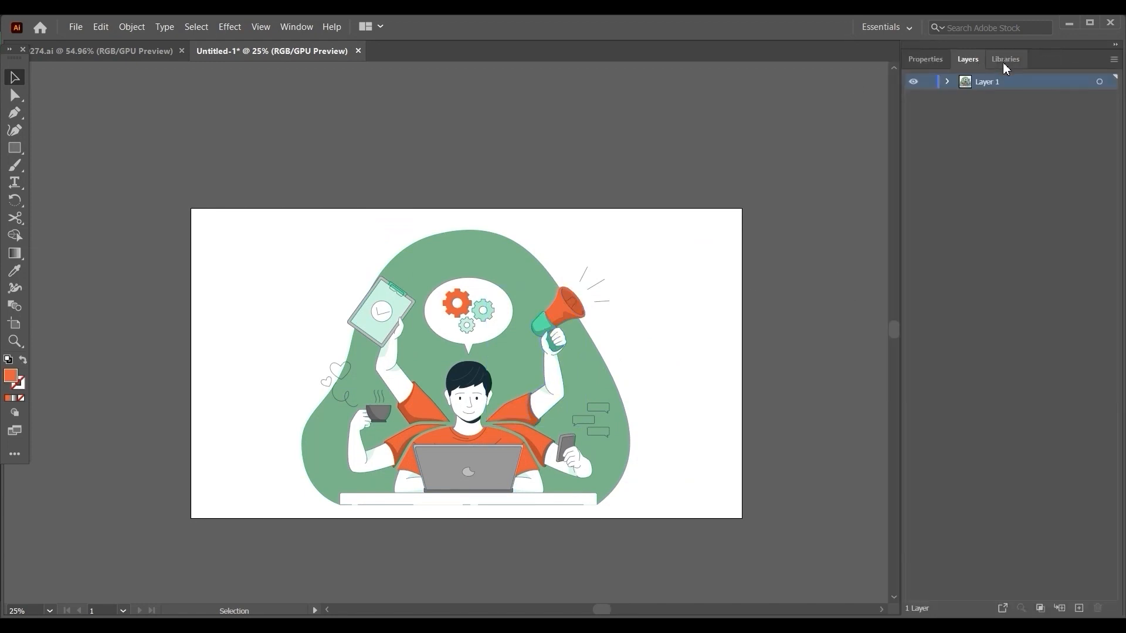
left_click(948, 84)
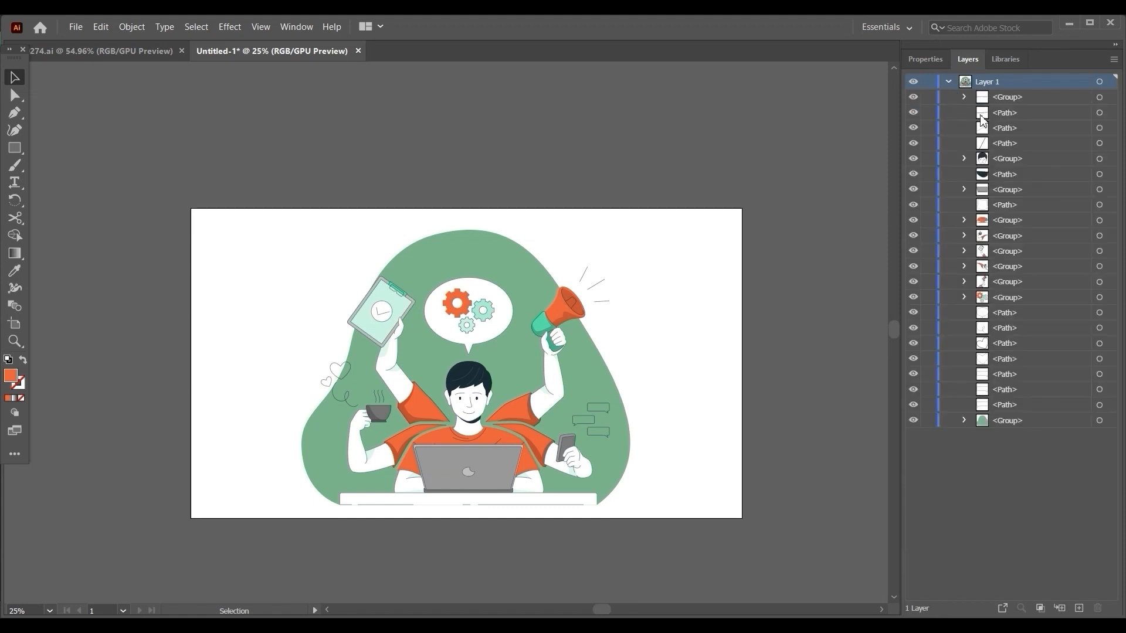
left_click(949, 82)
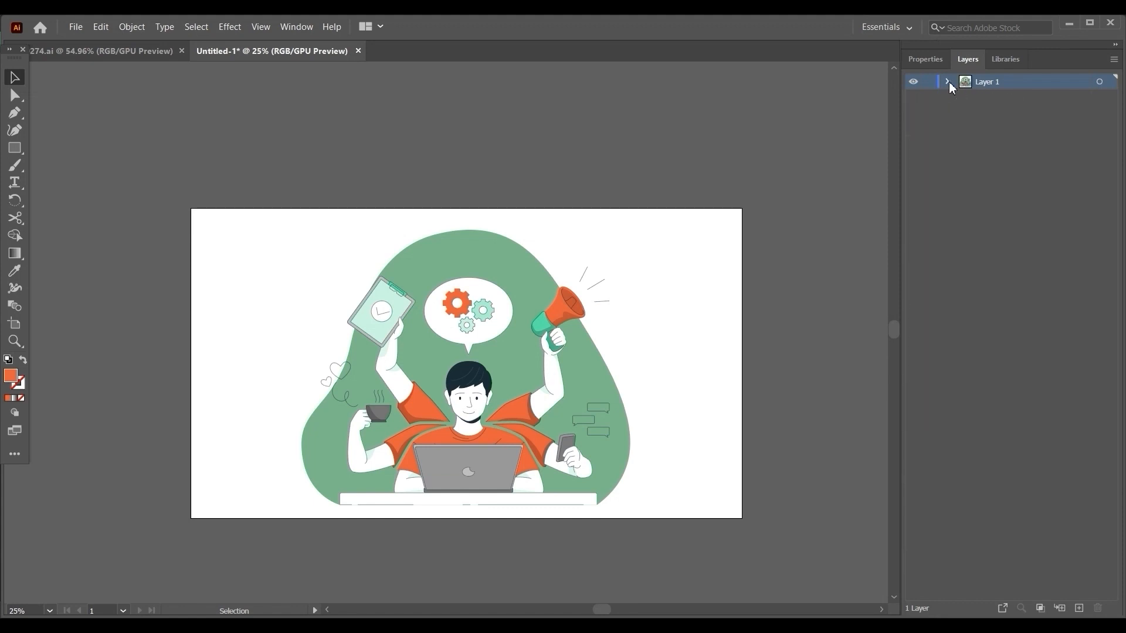
left_click(948, 82)
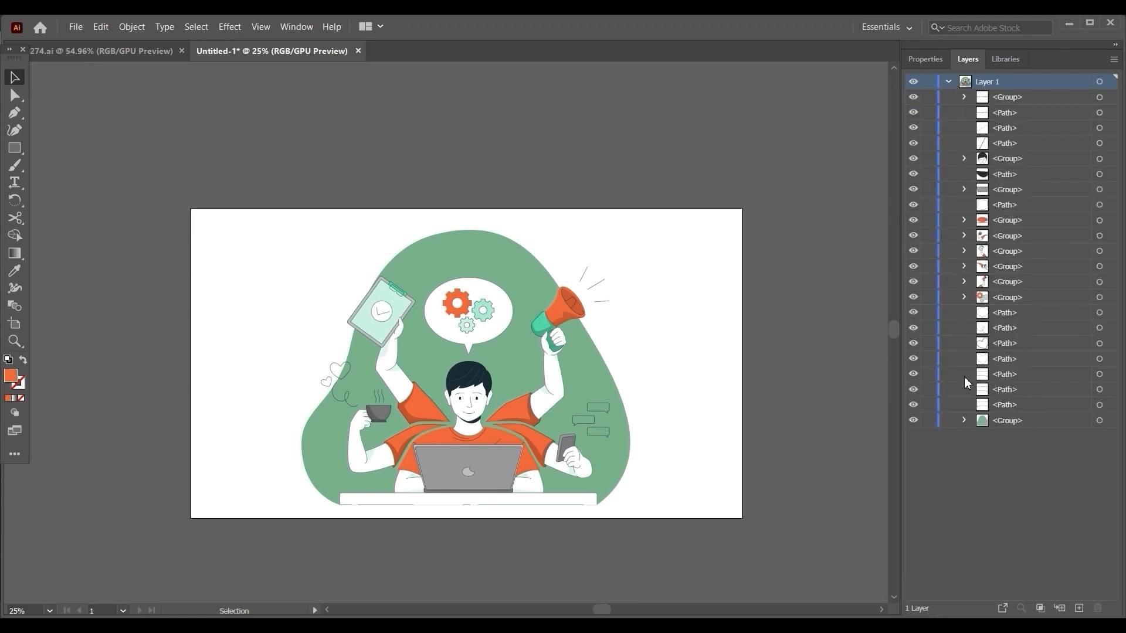
left_click(948, 83)
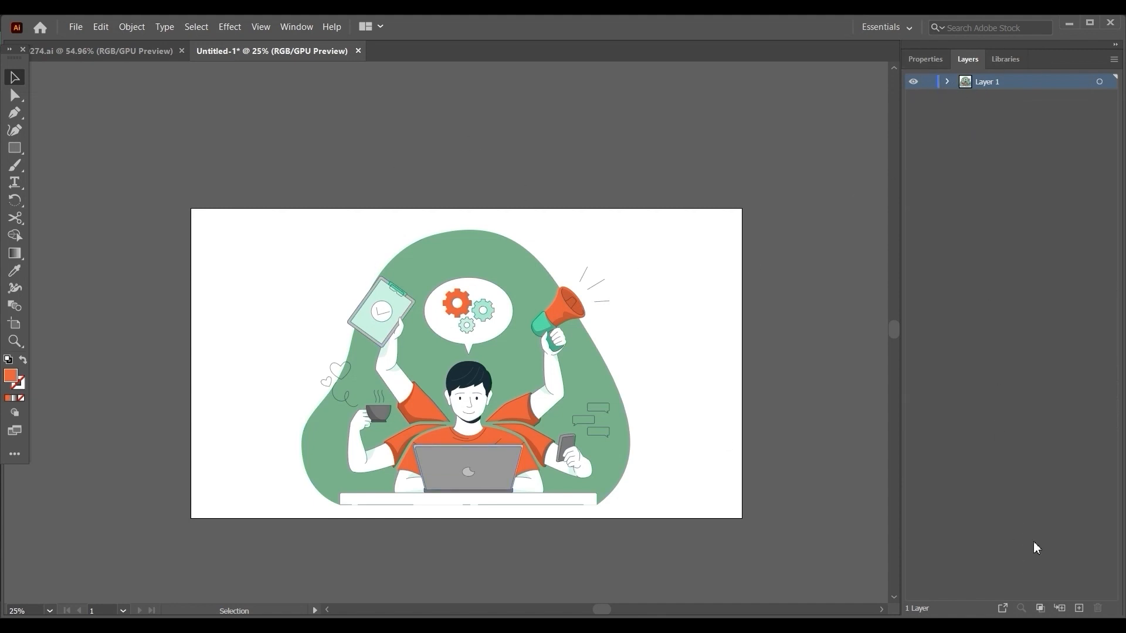
Add 13 empty layers above Layer 1.
left_click(1085, 611)
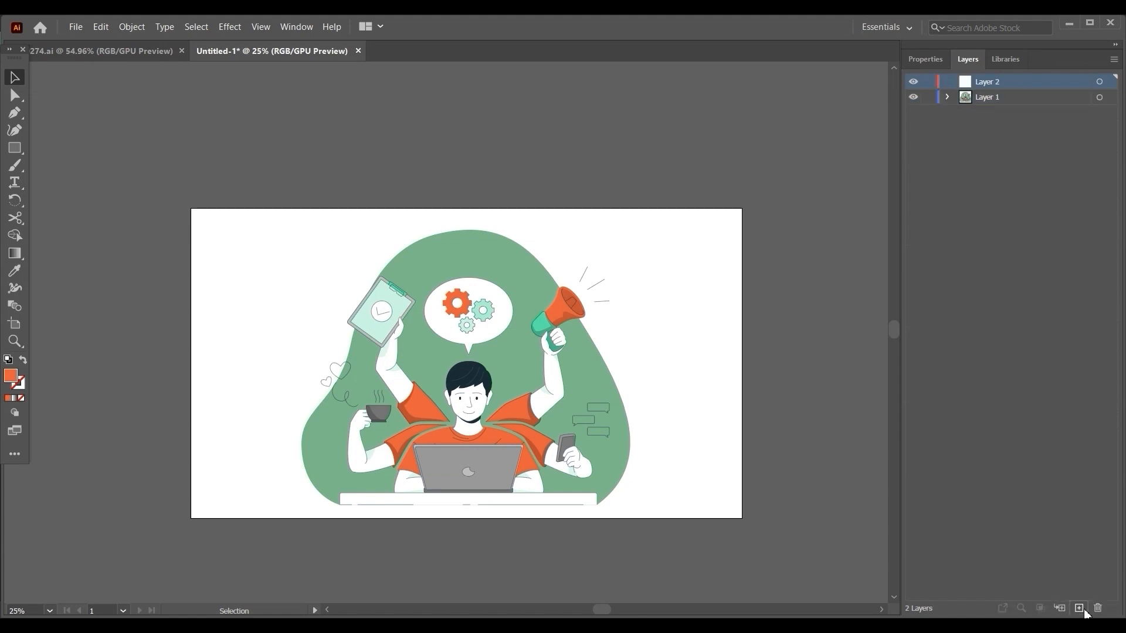
left_click(1084, 611)
left_click(1085, 611)
left_click(1084, 610)
left_click(1084, 610)
left_click(1085, 611)
left_click(1085, 611)
left_click(1084, 610)
left_click(1083, 610)
left_click(1083, 610)
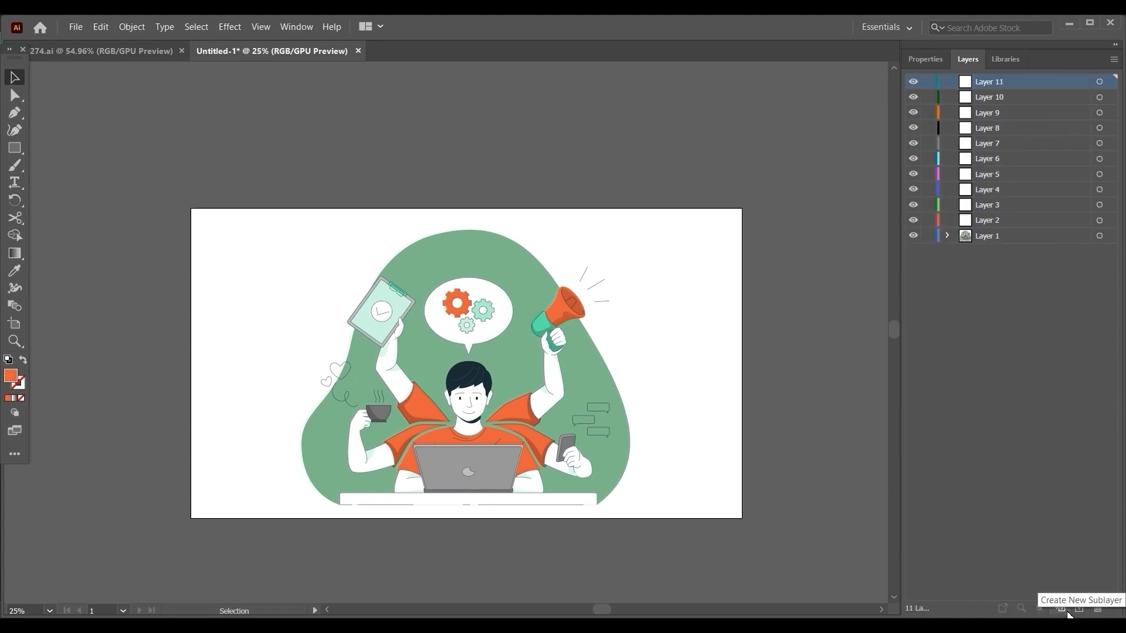
left_click(1080, 609)
left_click(1079, 609)
left_click(1080, 609)
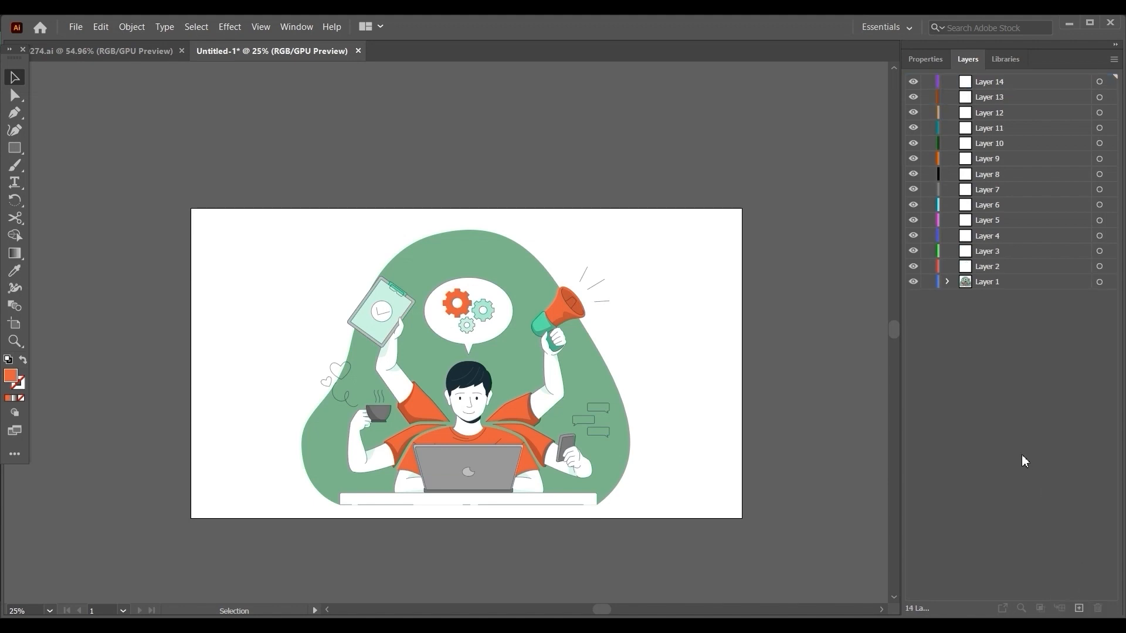
Expand Layer 1 and move its topmost group, the desk, into Layer 14.
left_click(947, 282)
left_click(980, 283)
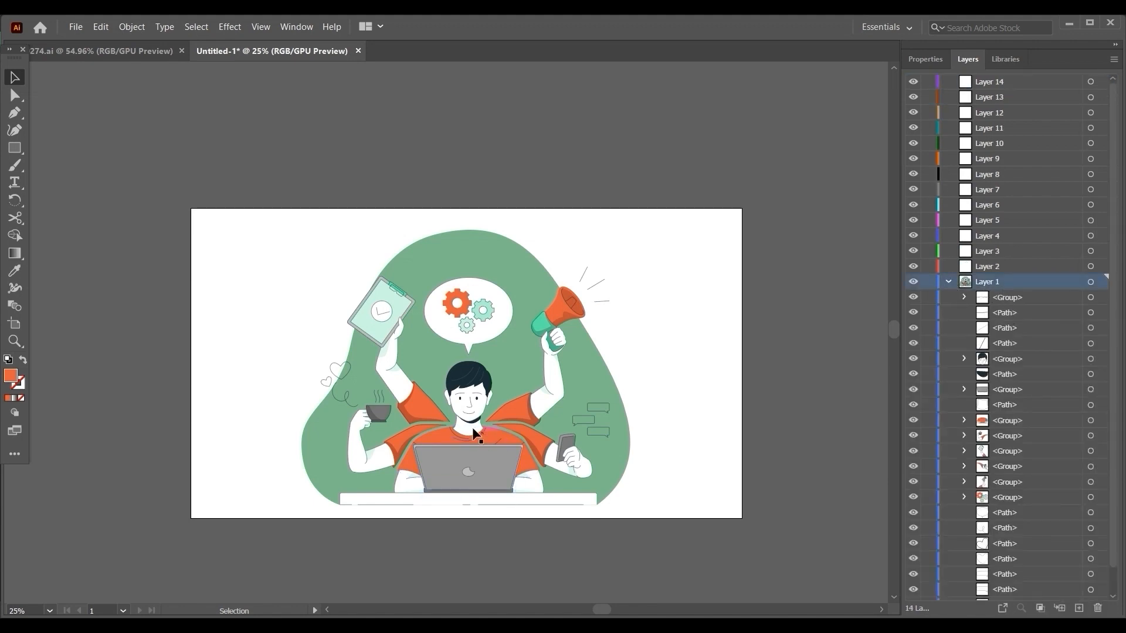
scroll(687, 405, "down", 1)
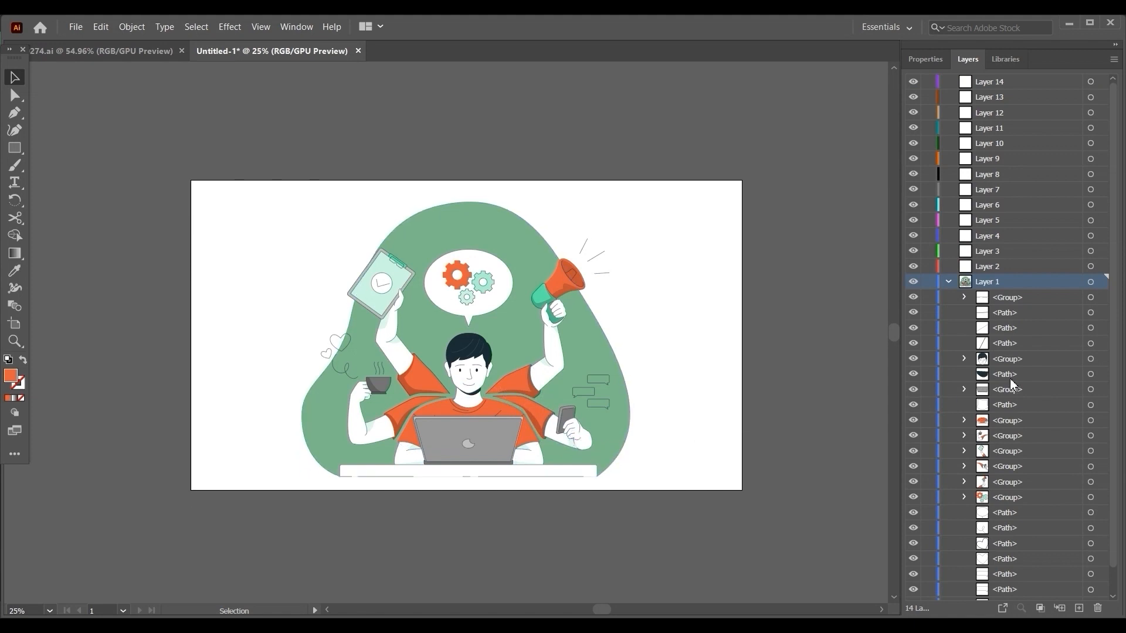
scroll(1020, 411, "down", 1)
scroll(1001, 427, "up", 1)
left_click(985, 303)
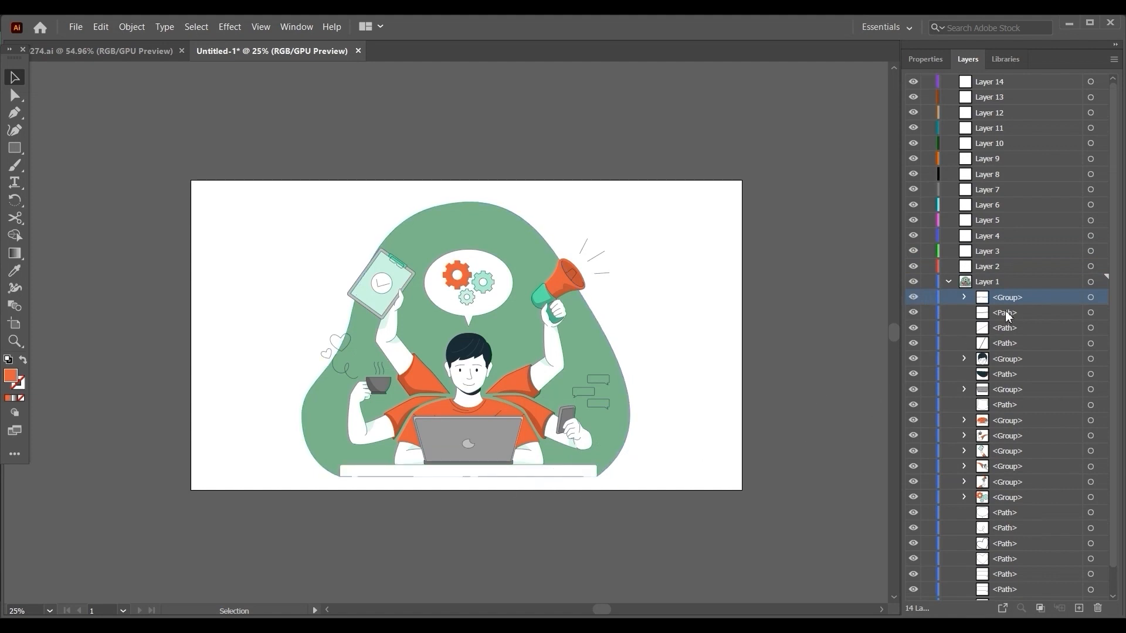
left_click_drag(983, 299, 982, 82)
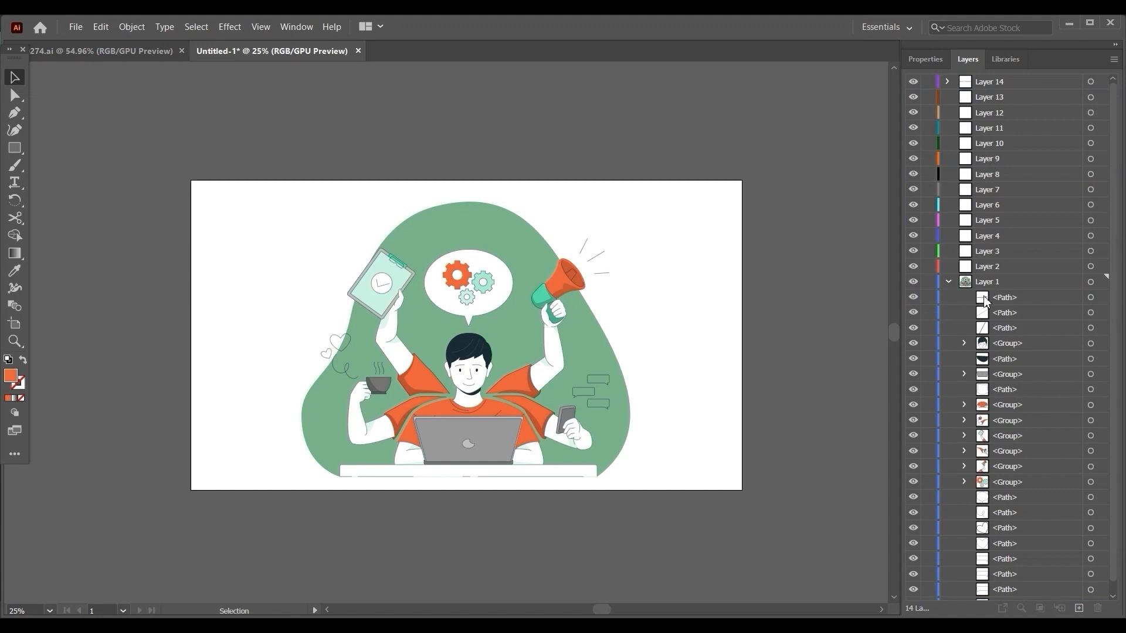
Check which layer holds the background shape, and hide Layer 14 to inspect what it contains.
left_click(990, 302)
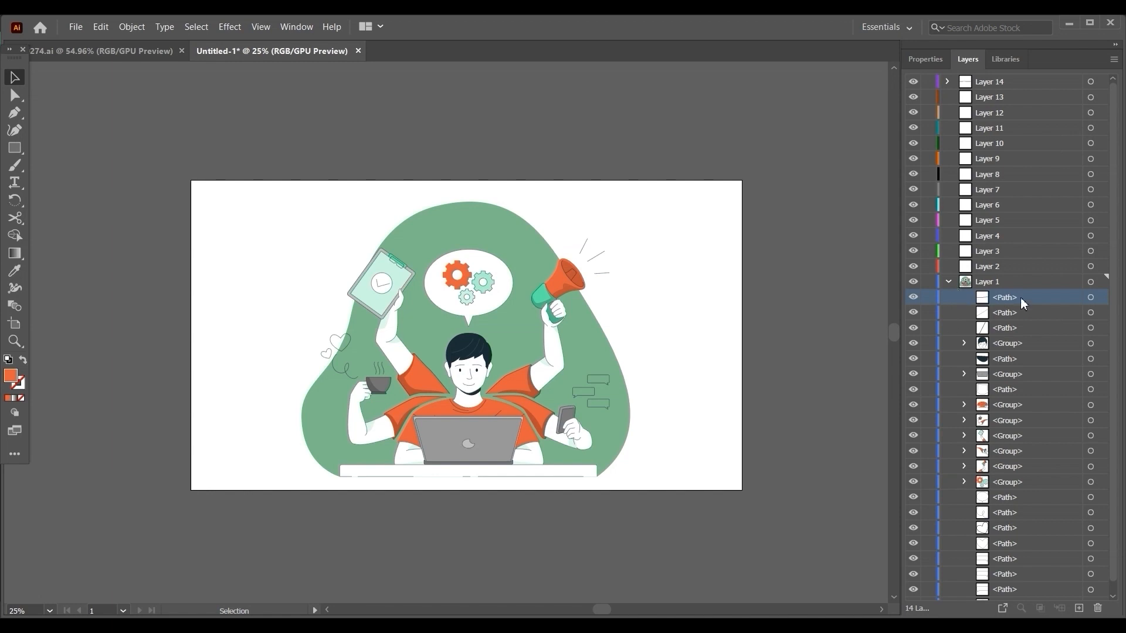
left_click(979, 82)
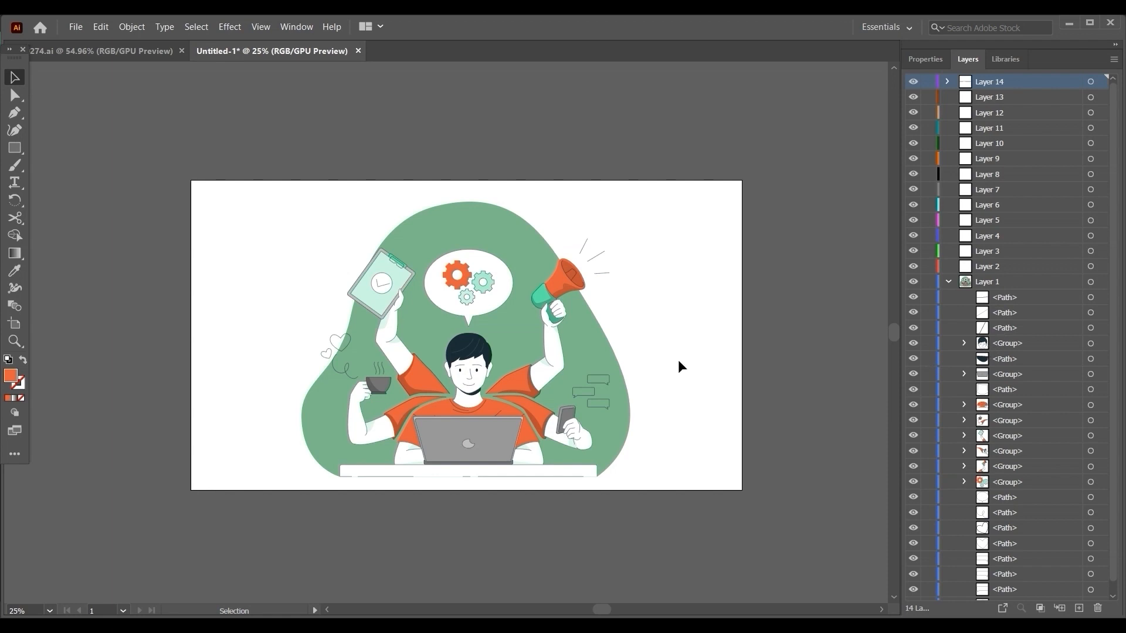
left_click(514, 331)
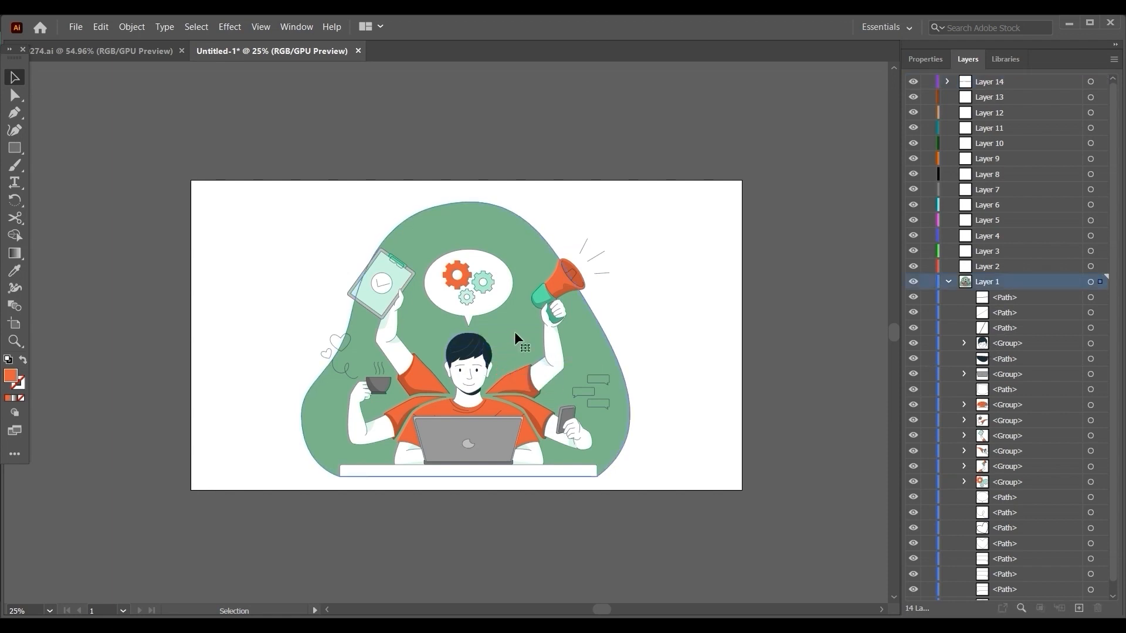
left_click(828, 298)
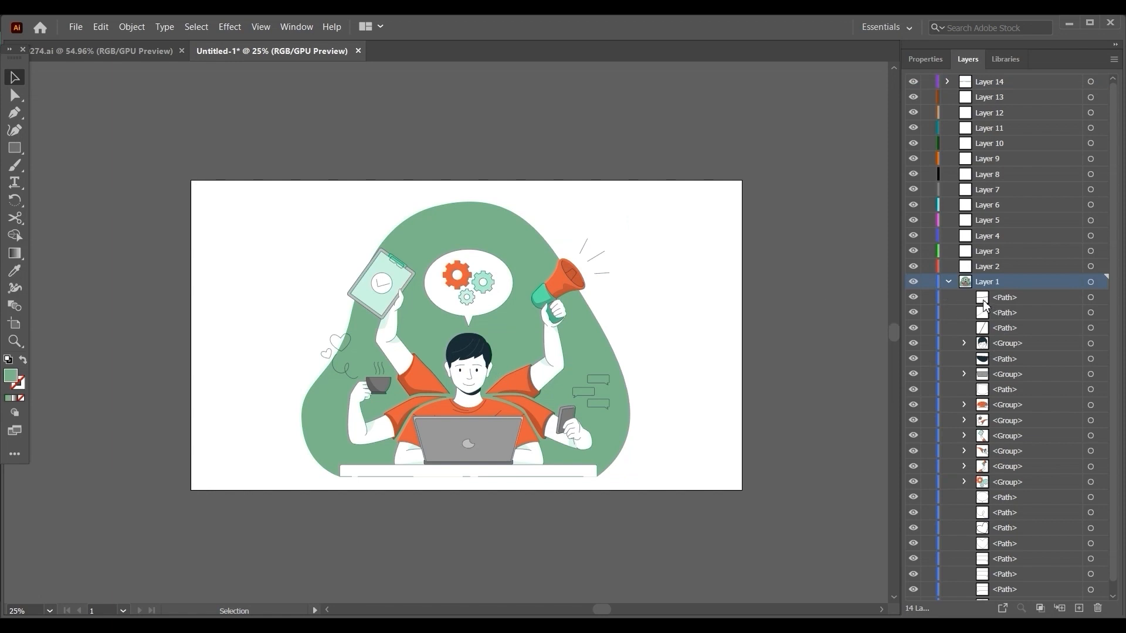
left_click(972, 82)
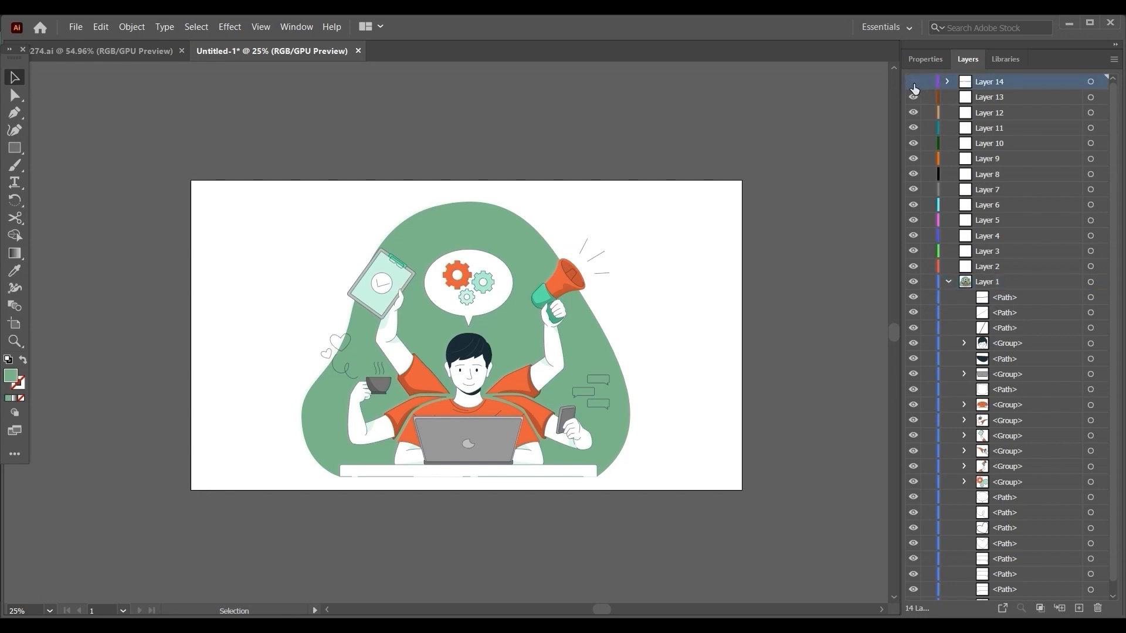
left_click(914, 84)
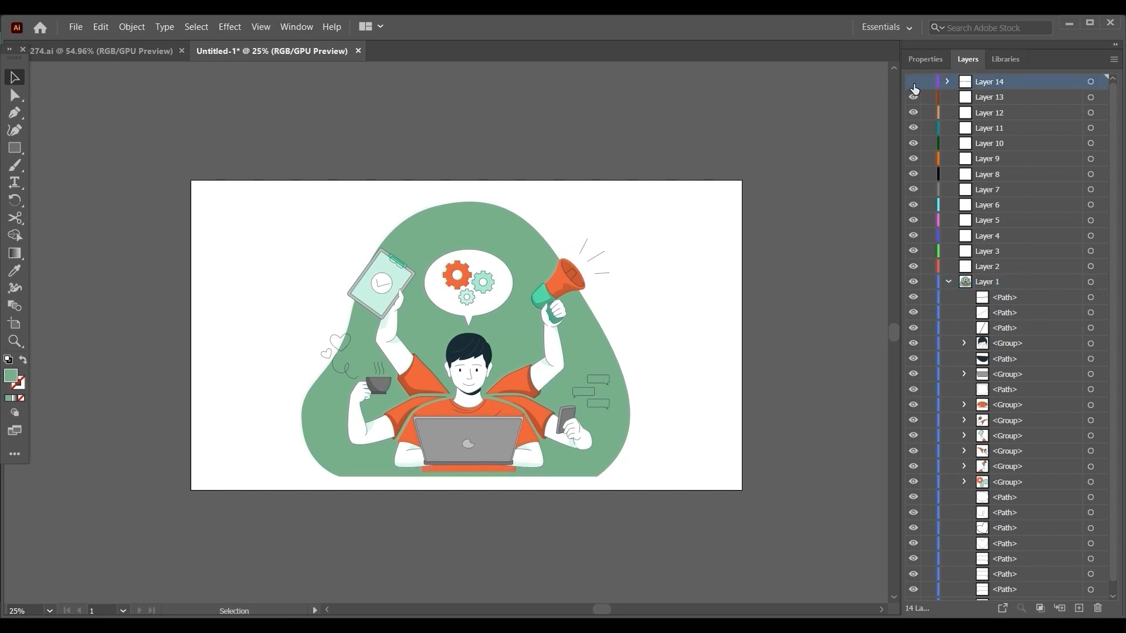
Show Layer 14 again and check the topmost three paths of Layer 1 by toggling their visibility.
left_click(914, 88)
left_click(997, 297)
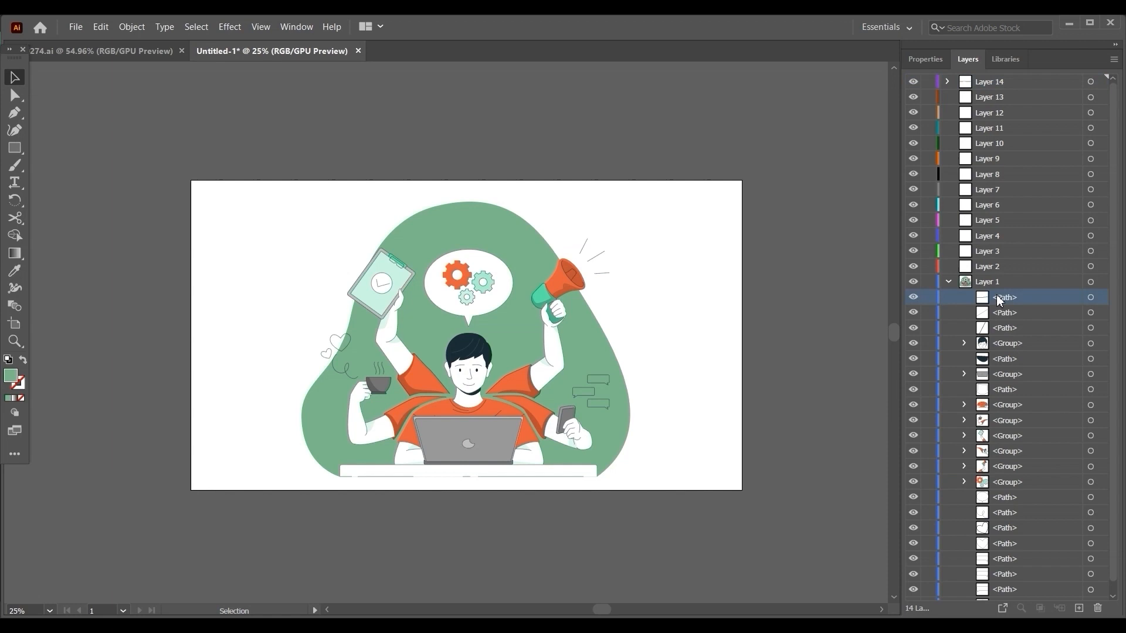
left_click(913, 298)
left_click(913, 297)
left_click(912, 299)
left_click(913, 314)
left_click(914, 328)
scroll(992, 442, "down", 1)
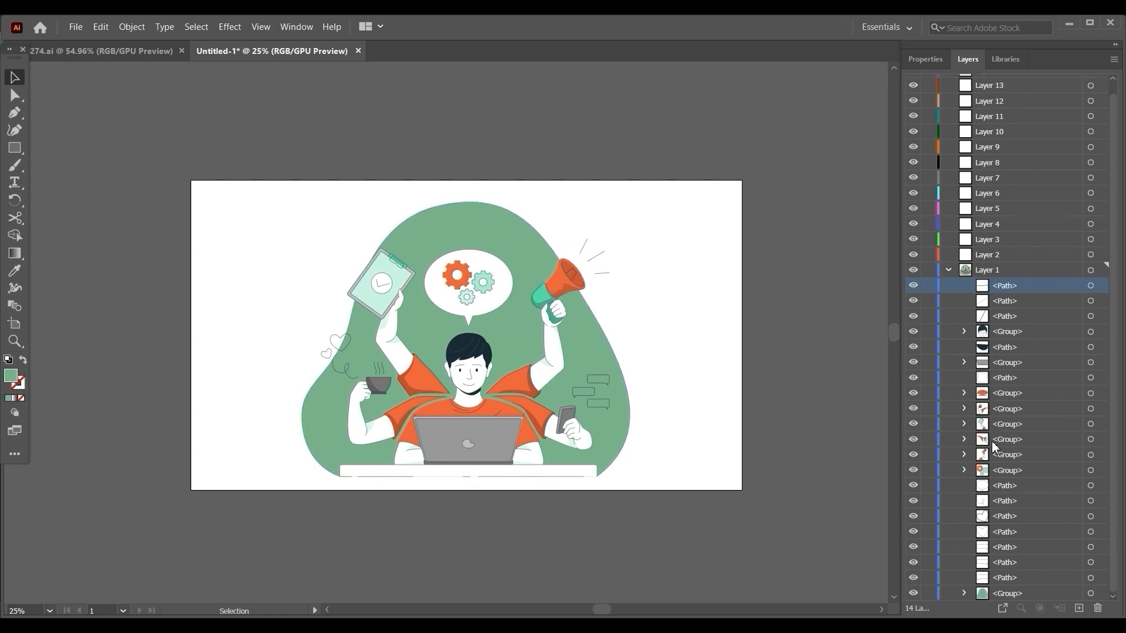
Move the megaphone arm group from Layer 1 into Layer 13 and check it by toggling the layer's visibility.
left_click(985, 459)
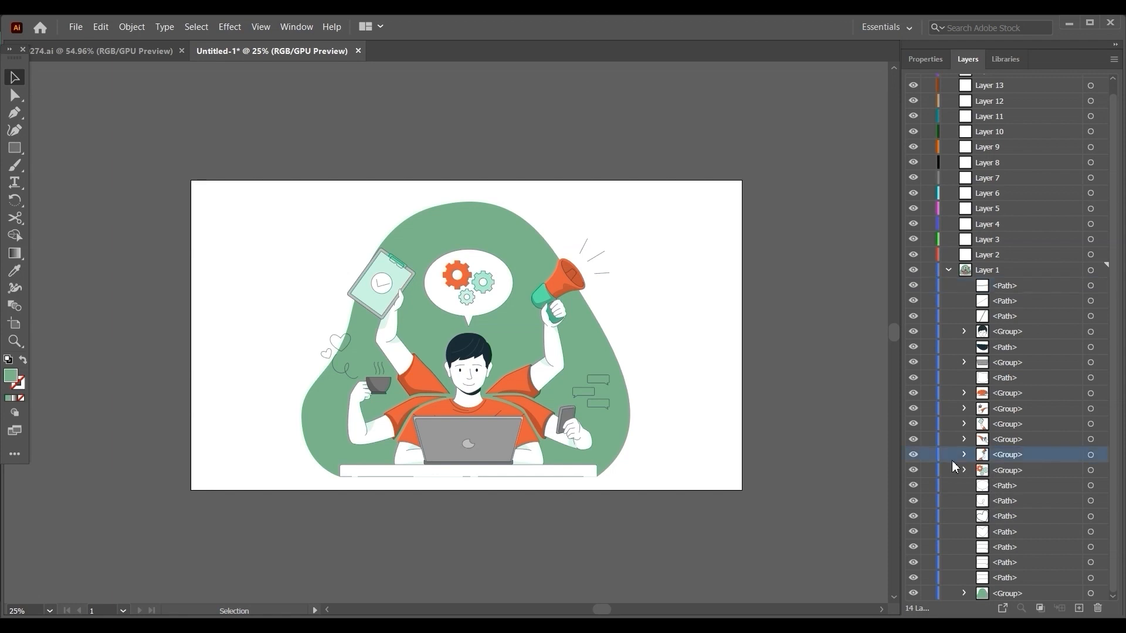
left_click(915, 456)
left_click(915, 456)
left_click(985, 412)
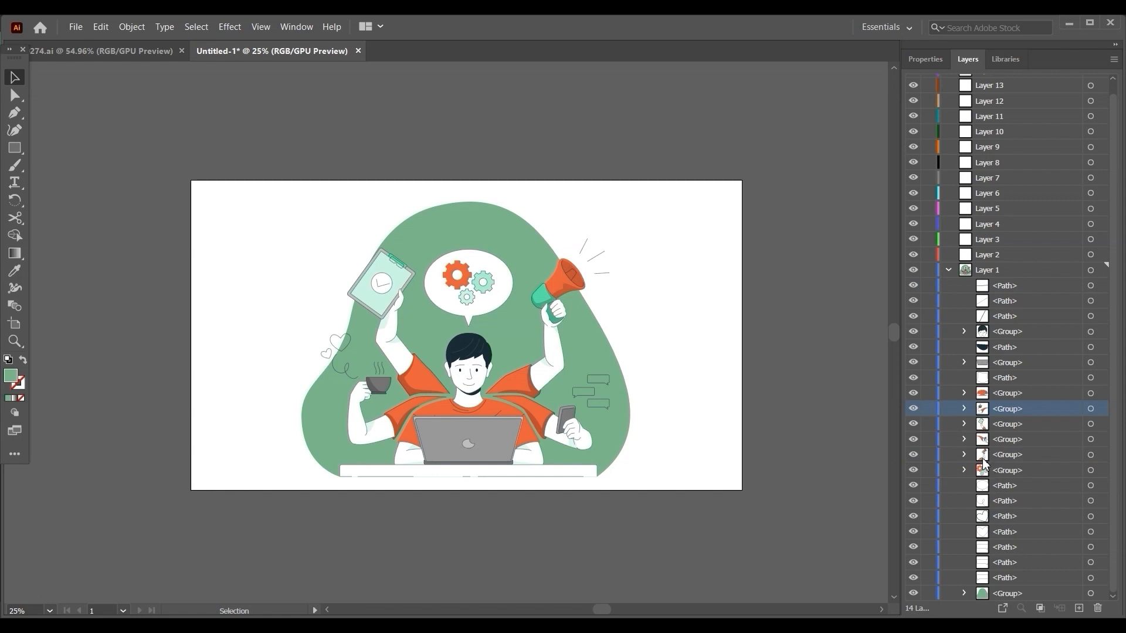
left_click(984, 460)
left_click_drag(981, 459, 950, 100)
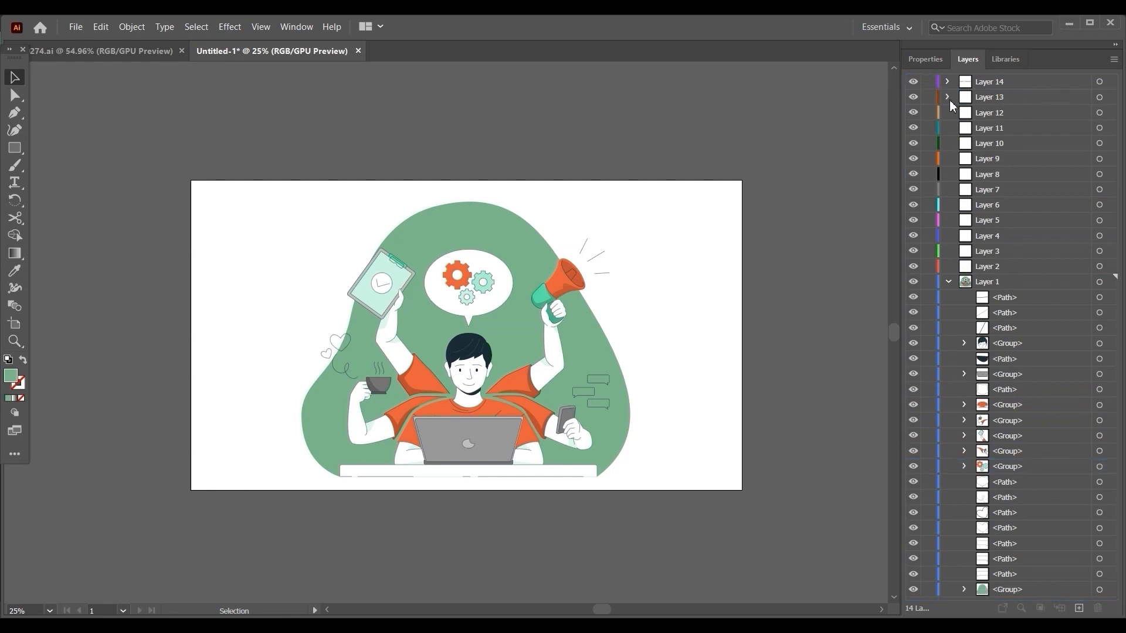
left_click(913, 97)
left_click(912, 98)
Move the three sound-line paths beside the megaphone into Layer 12 and check Layers 12 and 13.
left_click(974, 329)
left_click(1000, 298, "shift")
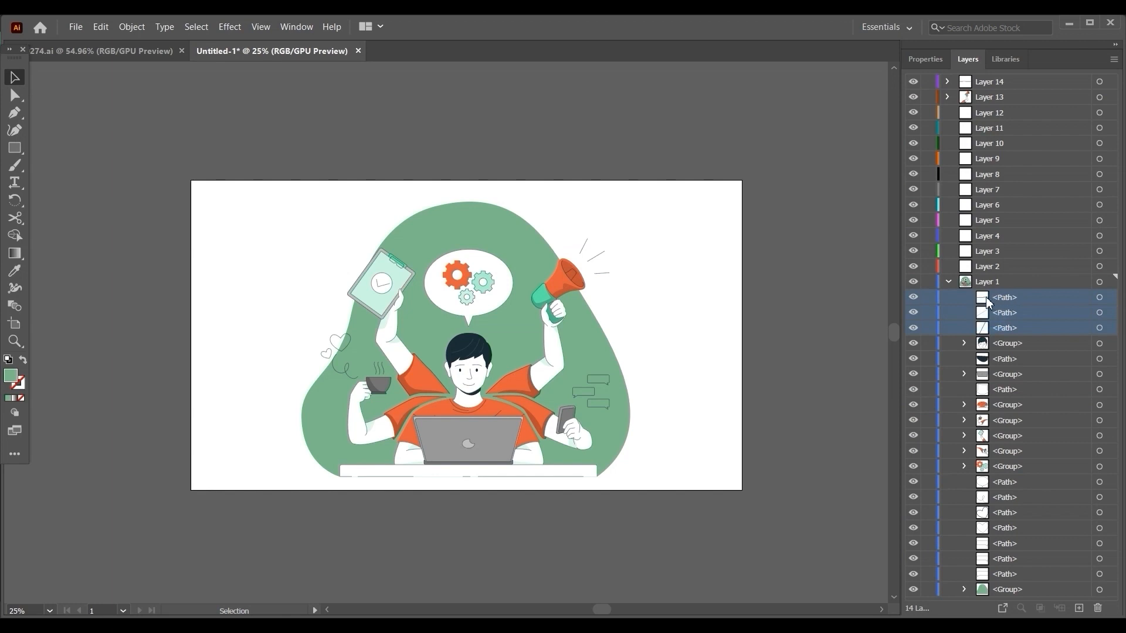
left_click_drag(990, 301, 969, 120)
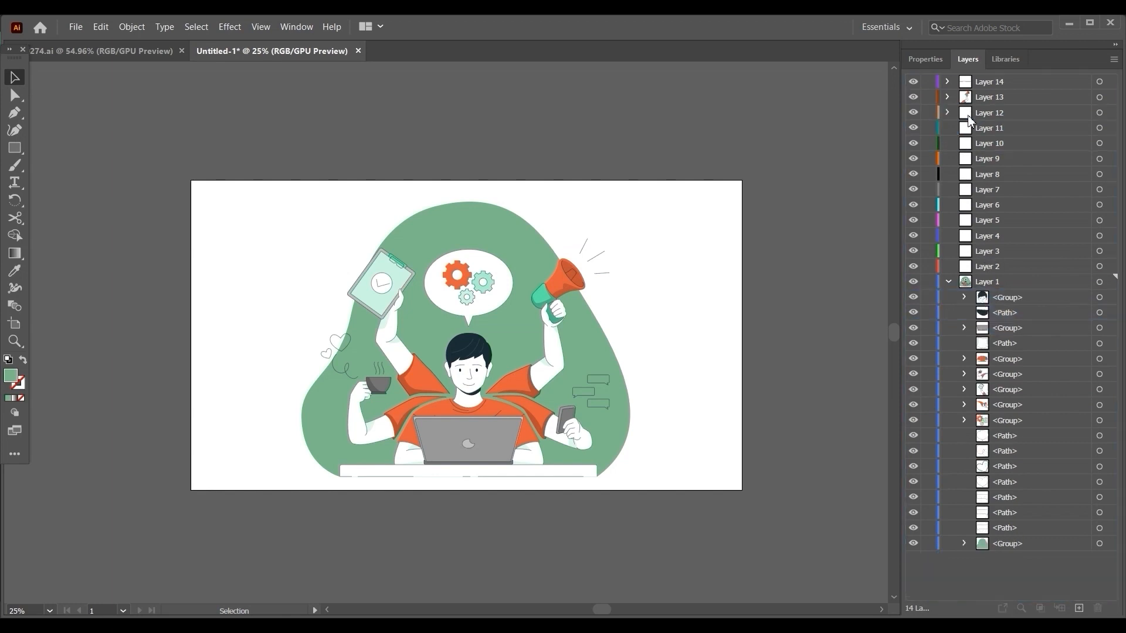
left_click(917, 114)
left_click(914, 98)
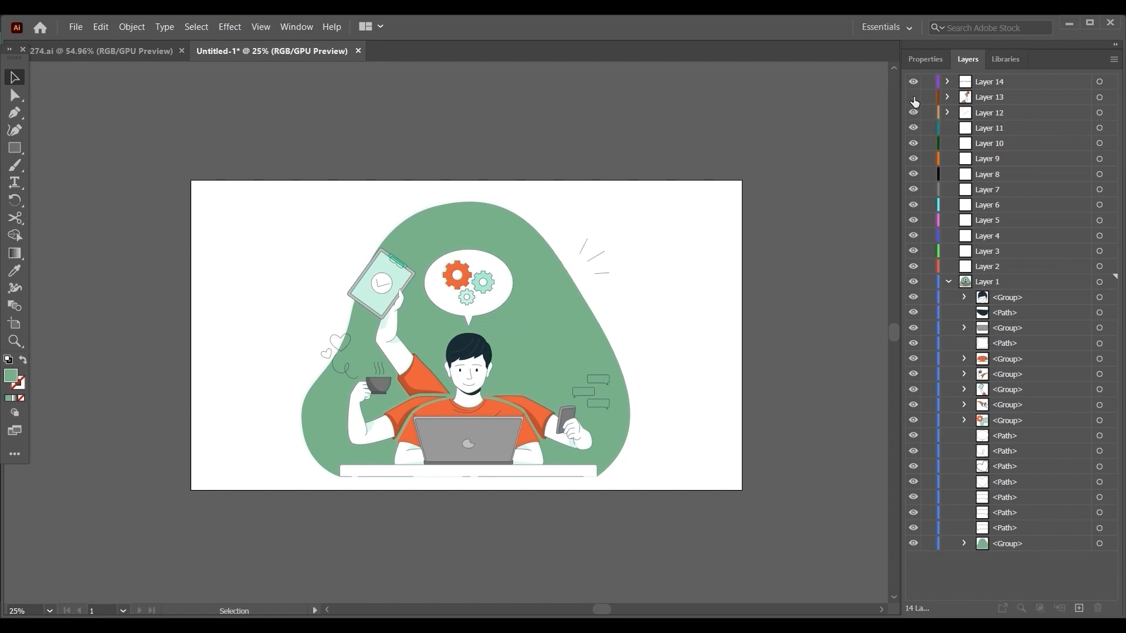
left_click(914, 98)
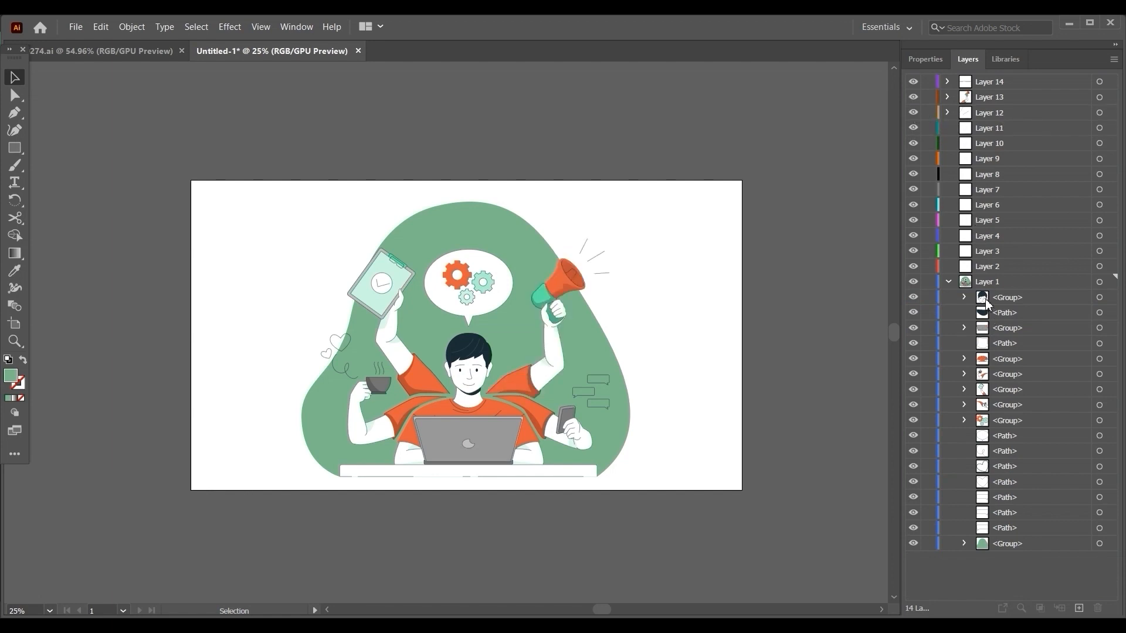
Move the head group into Layer 11 and the dark path behind the neck into Layer 10.
left_click(985, 298)
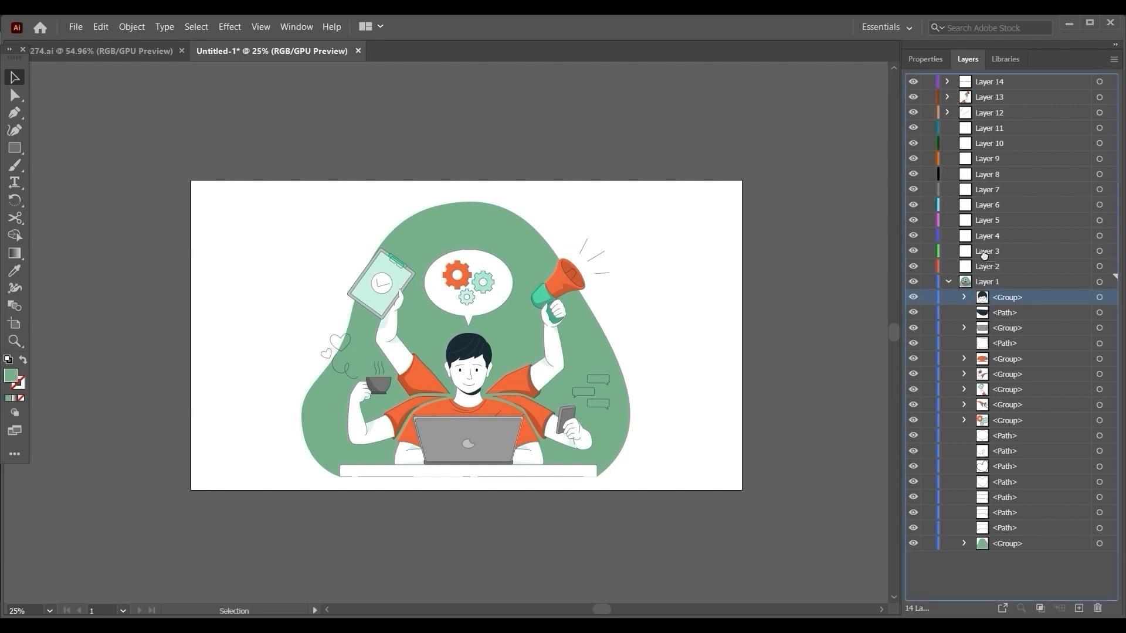
left_click(982, 130)
left_click_drag(981, 134, 982, 133)
left_click(913, 129)
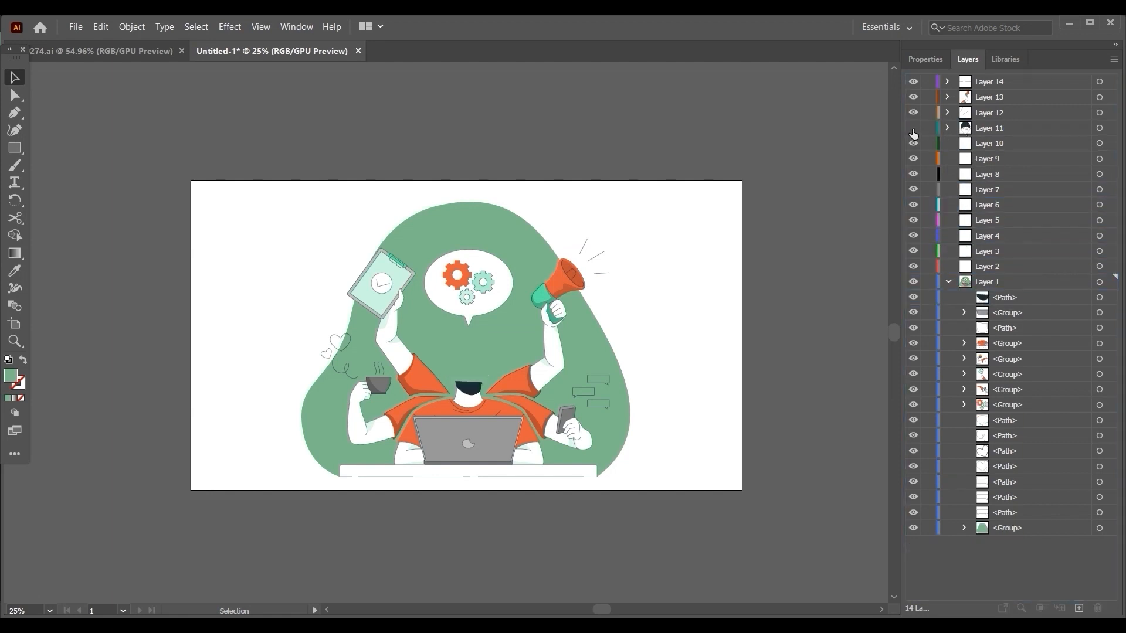
left_click(913, 129)
left_click(983, 298)
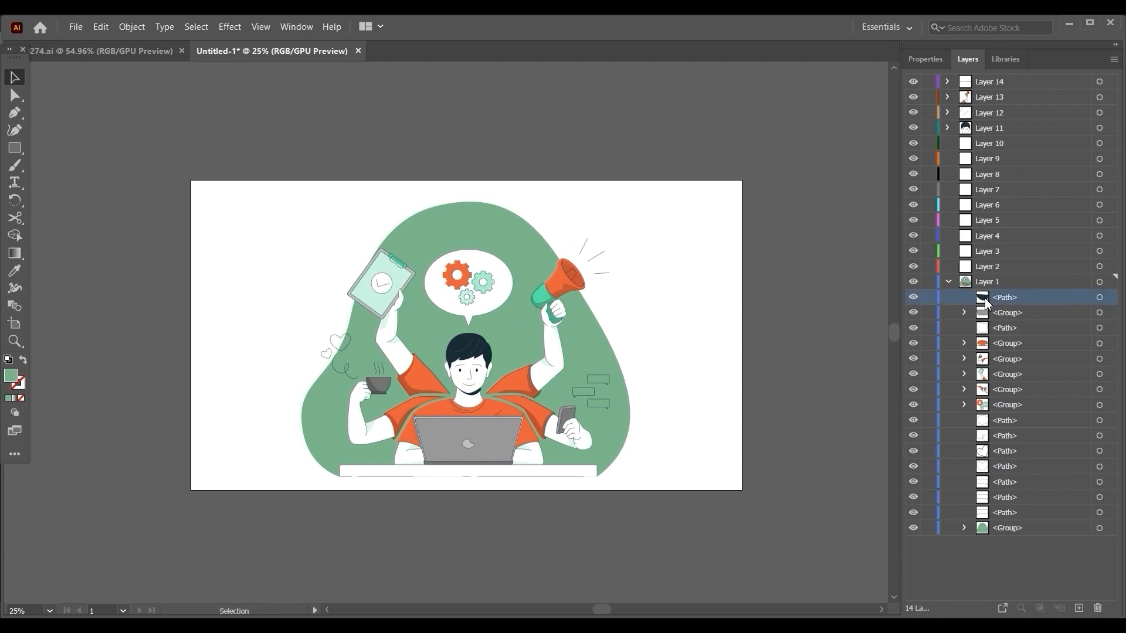
left_click_drag(984, 298, 972, 150)
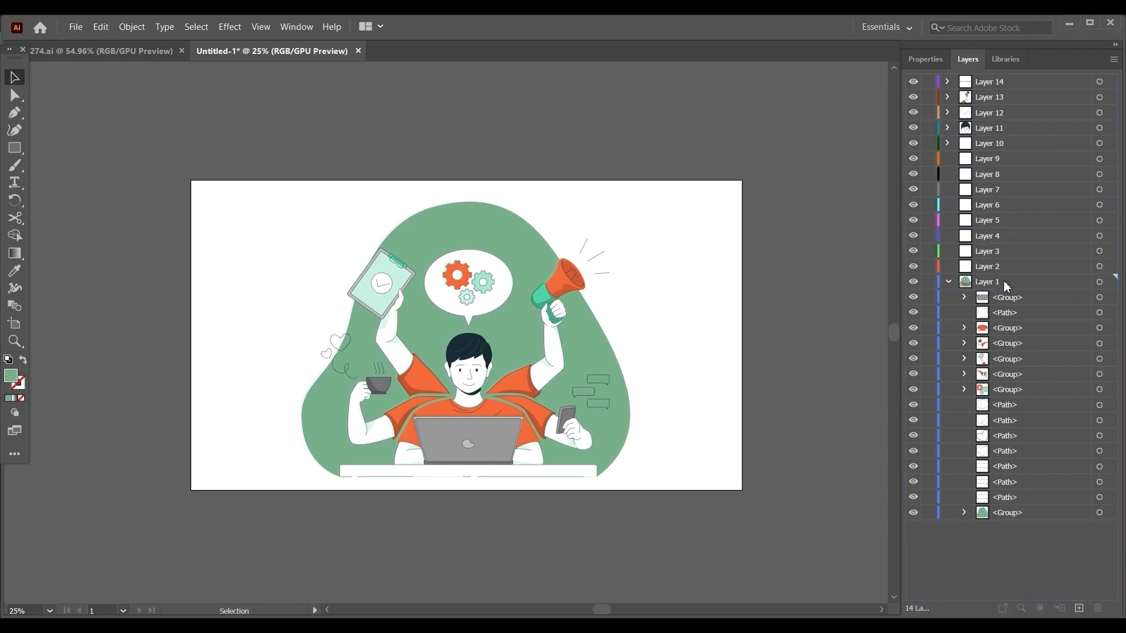
Identify the laptop group at the top of Layer 1 and move it into Layer 8.
left_click(980, 300)
left_click(913, 298)
left_click(913, 297)
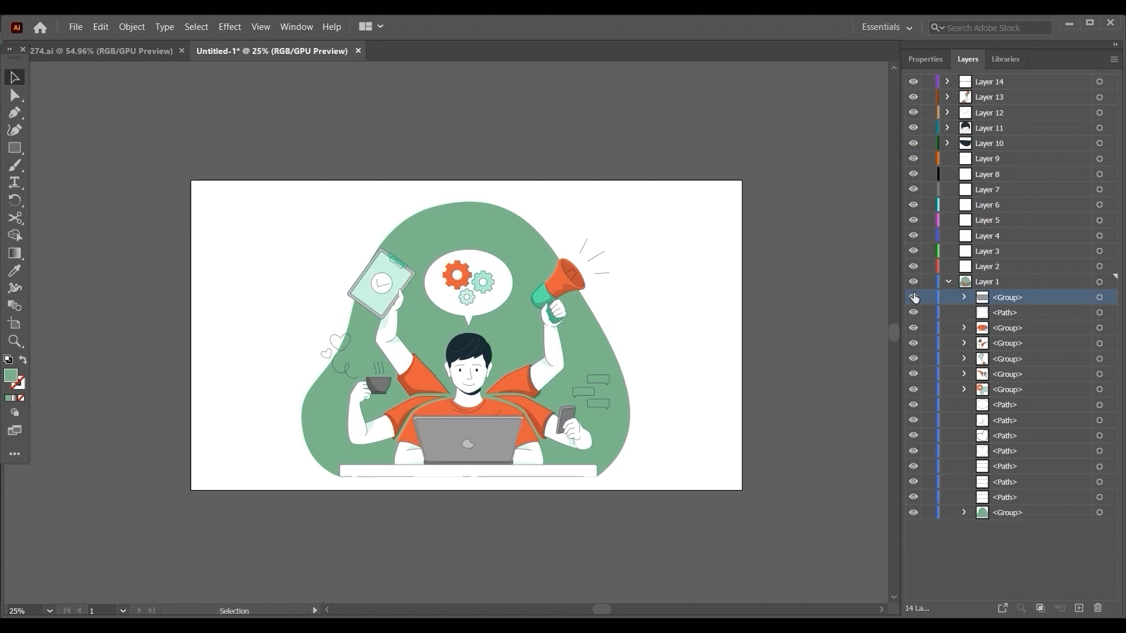
left_click(914, 297)
left_click(913, 297)
left_click_drag(967, 269, 991, 169)
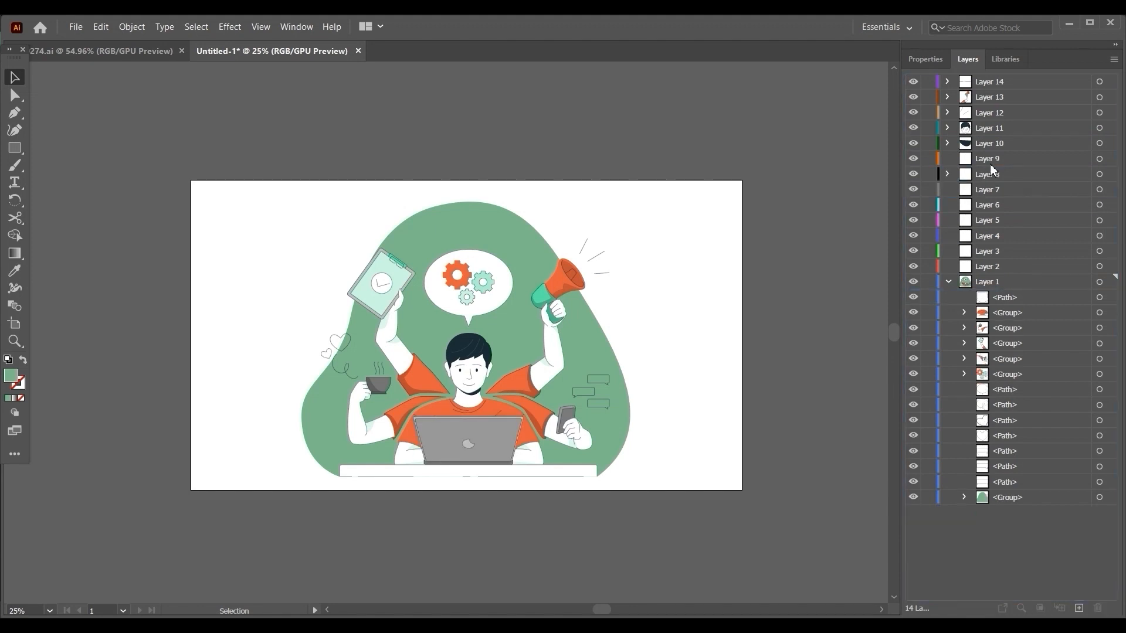
Move the T-shirt torso group together with the path above it into Layer 9, and check the layer's contents.
left_click(991, 163)
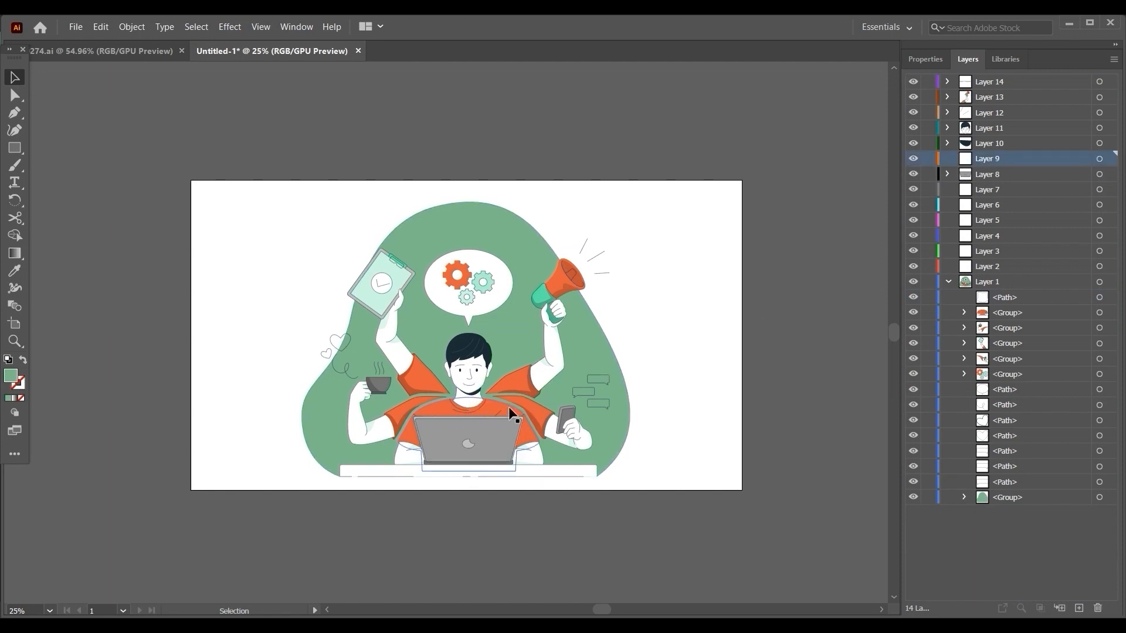
left_click(996, 313)
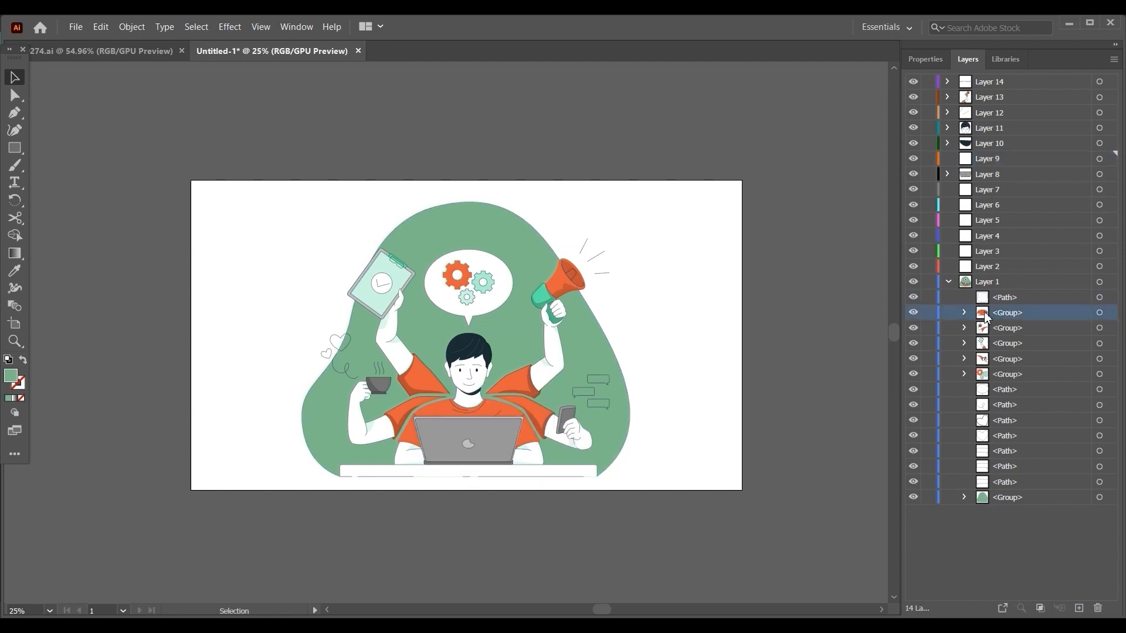
left_click(914, 314)
left_click(913, 314)
left_click(986, 300, "shift")
left_click_drag(985, 300, 981, 165)
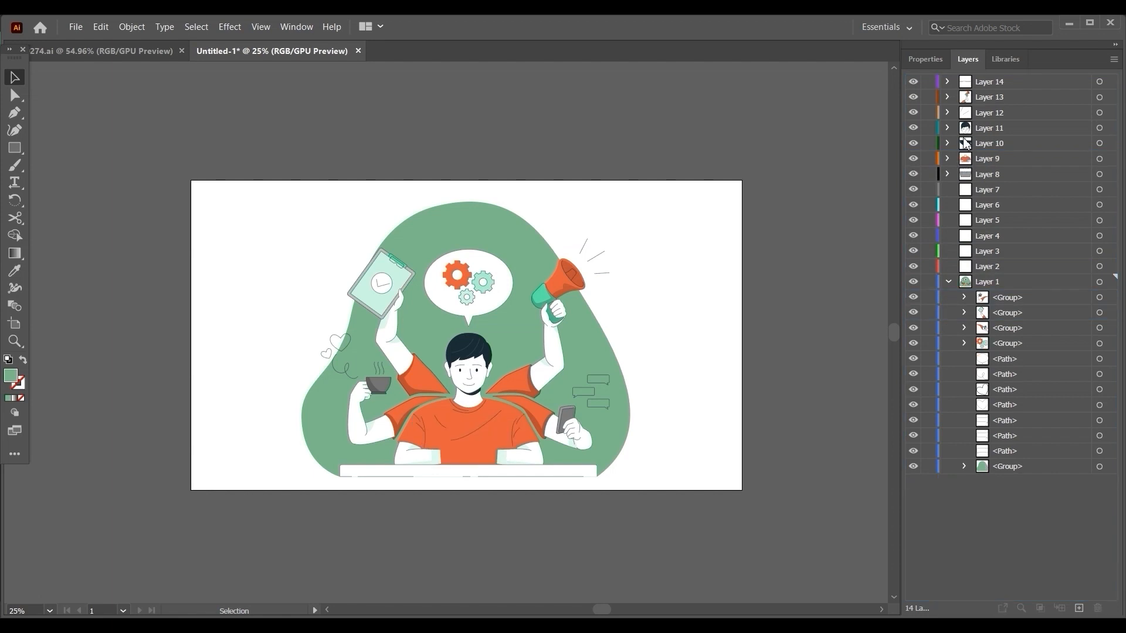
left_click(913, 160)
left_click(913, 161)
Reorder the layers so Layer 8 with the laptop sits directly above Layer 9 with the torso.
left_click(969, 160)
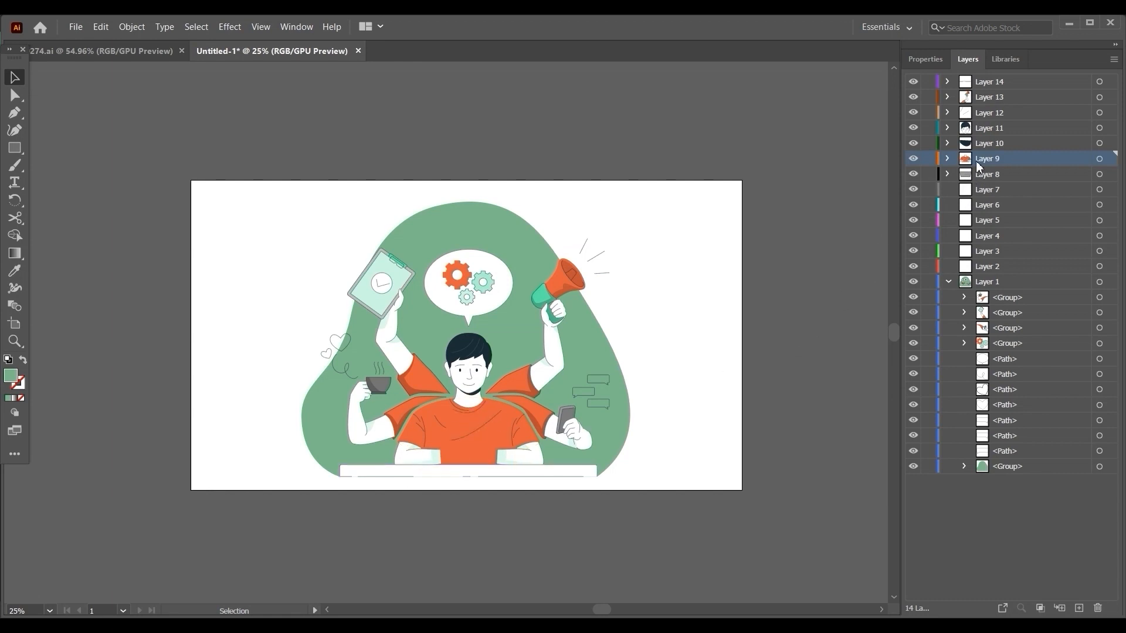
left_click_drag(989, 181, 1012, 175)
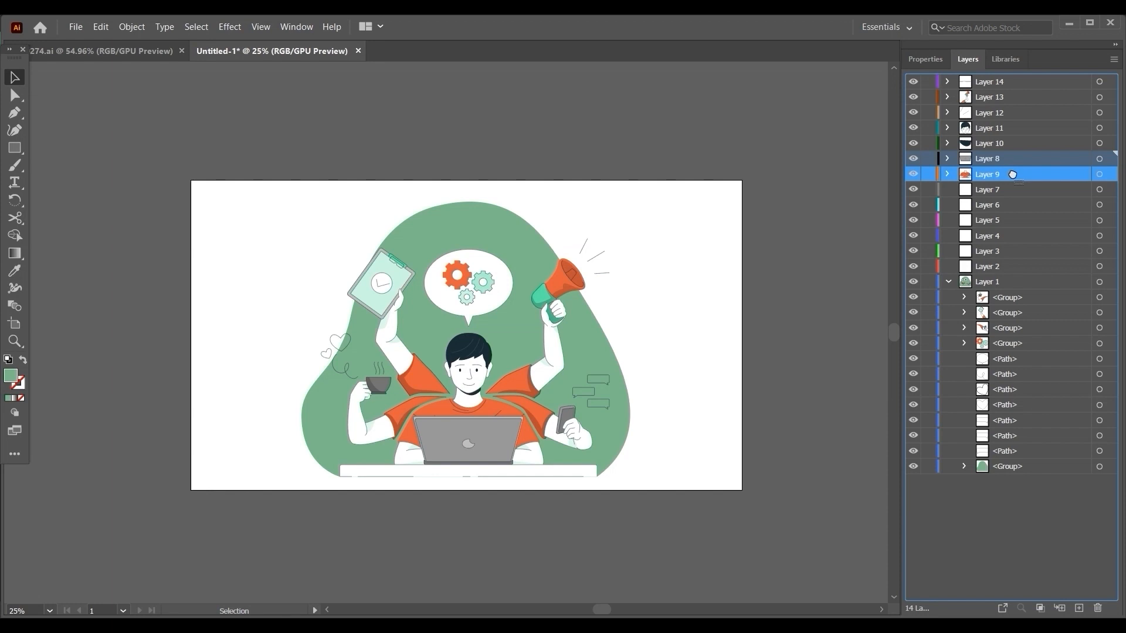
mouse_move(1012, 174)
left_mouse_down()
mouse_move(1078, 184)
mouse_move(1004, 189)
mouse_move(1014, 163)
left_mouse_up()
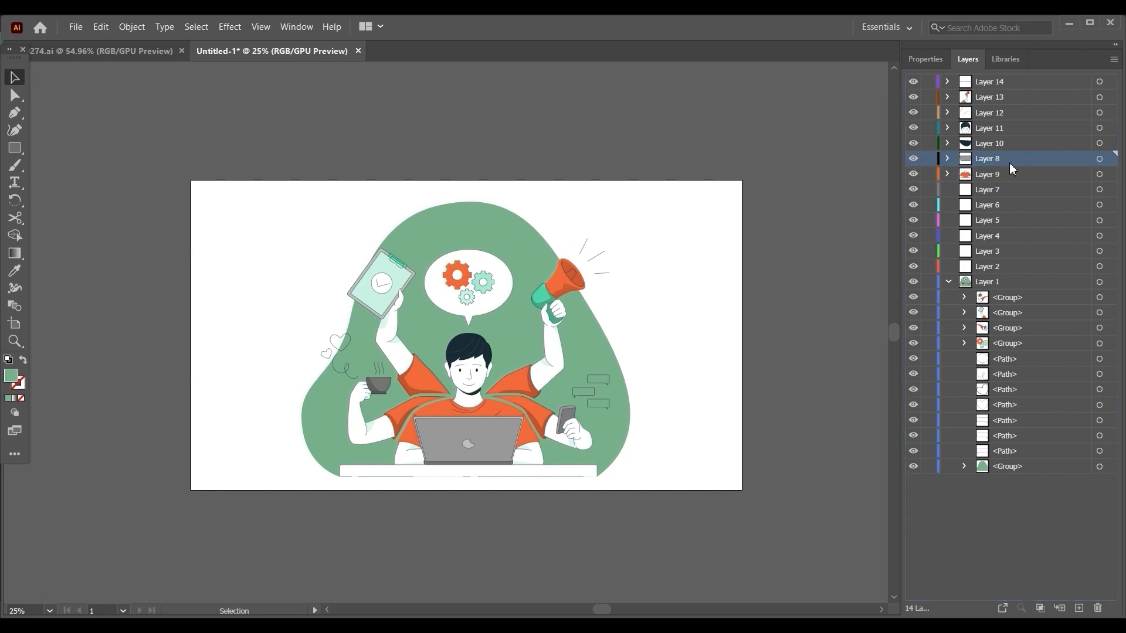
left_click(977, 175)
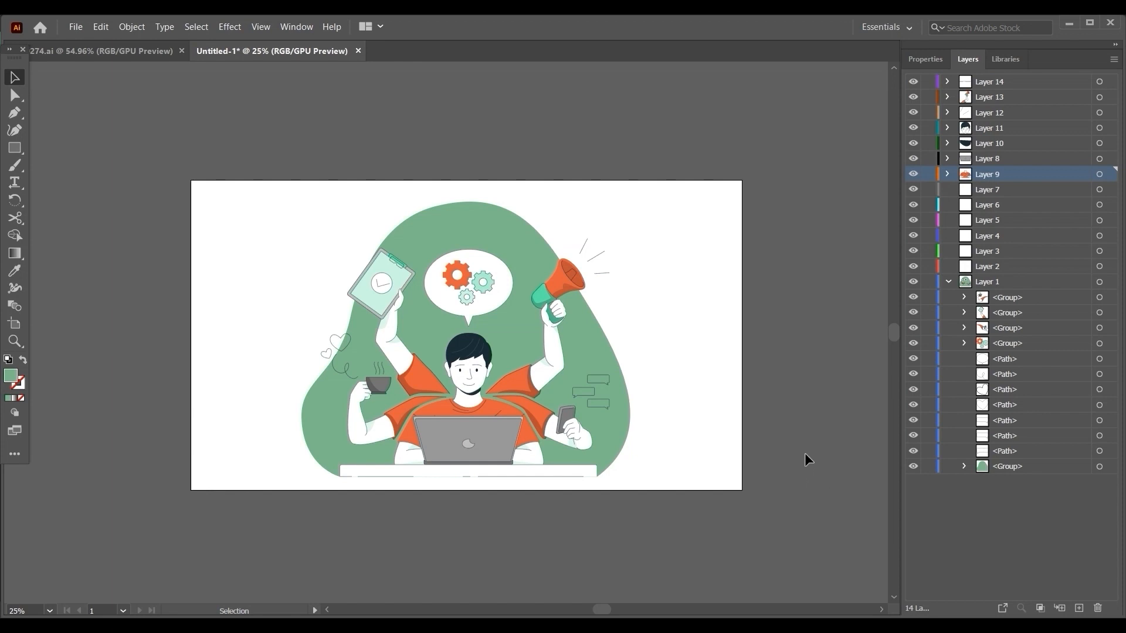
Nest Layer 10 inside Layer 9, collapse Layer 9 and check what it contains.
left_click(967, 145)
left_click_drag(969, 147, 970, 175)
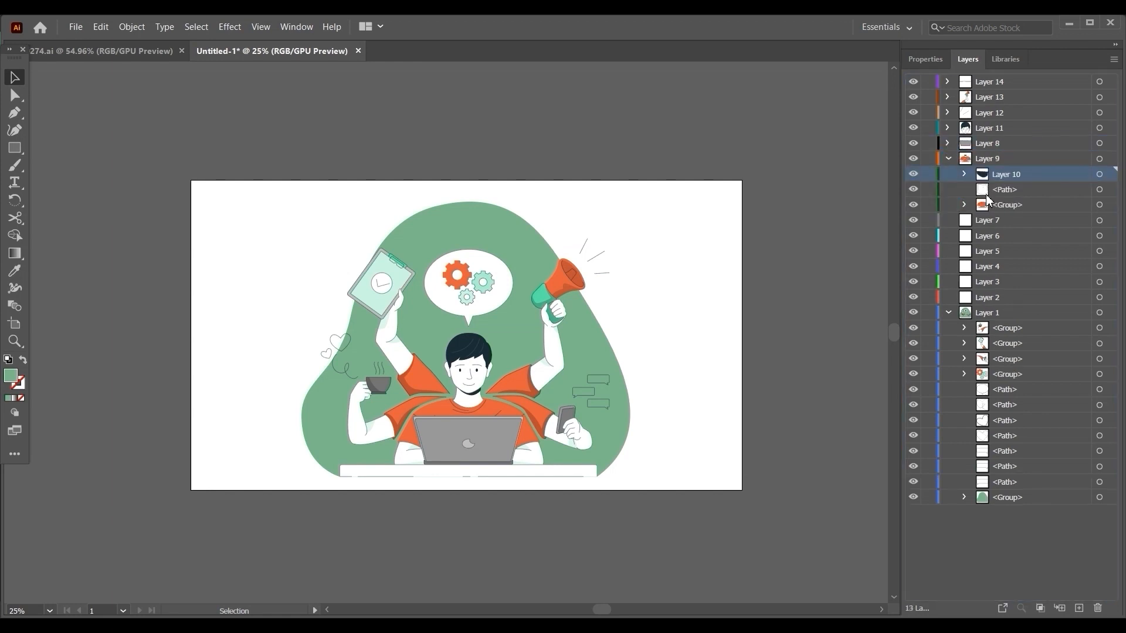
left_click(948, 158)
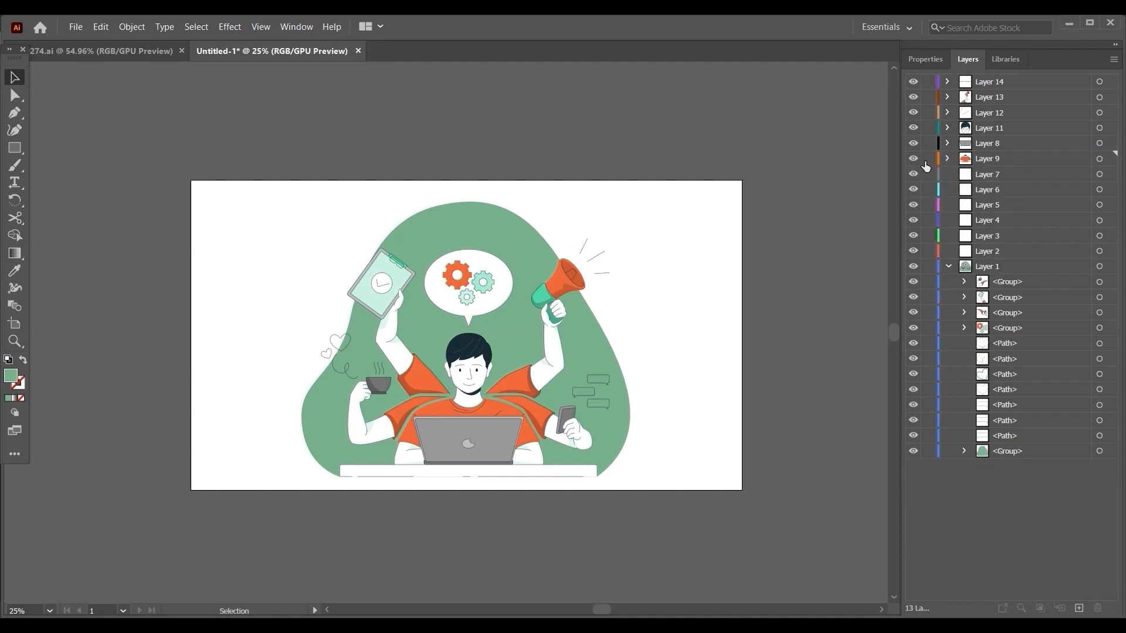
left_click(914, 159)
left_click(914, 159)
Move the topmost group of Layer 1 into Layer 7 and the group below it into Layer 6.
left_click(984, 285)
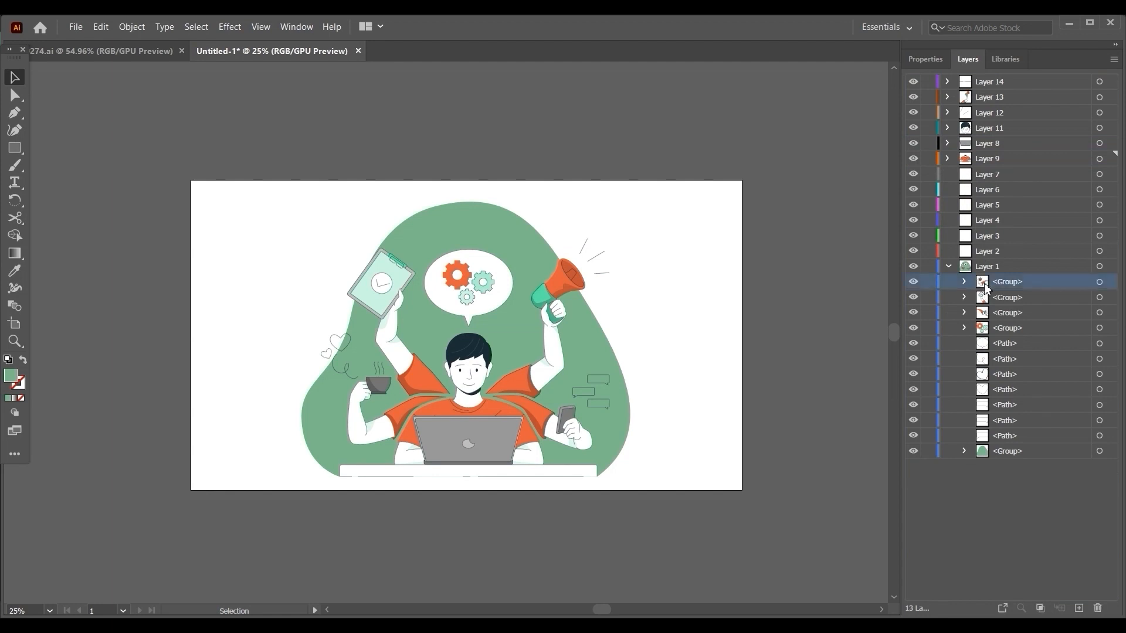
left_click(913, 281)
left_click(914, 281)
left_click_drag(985, 280, 985, 176)
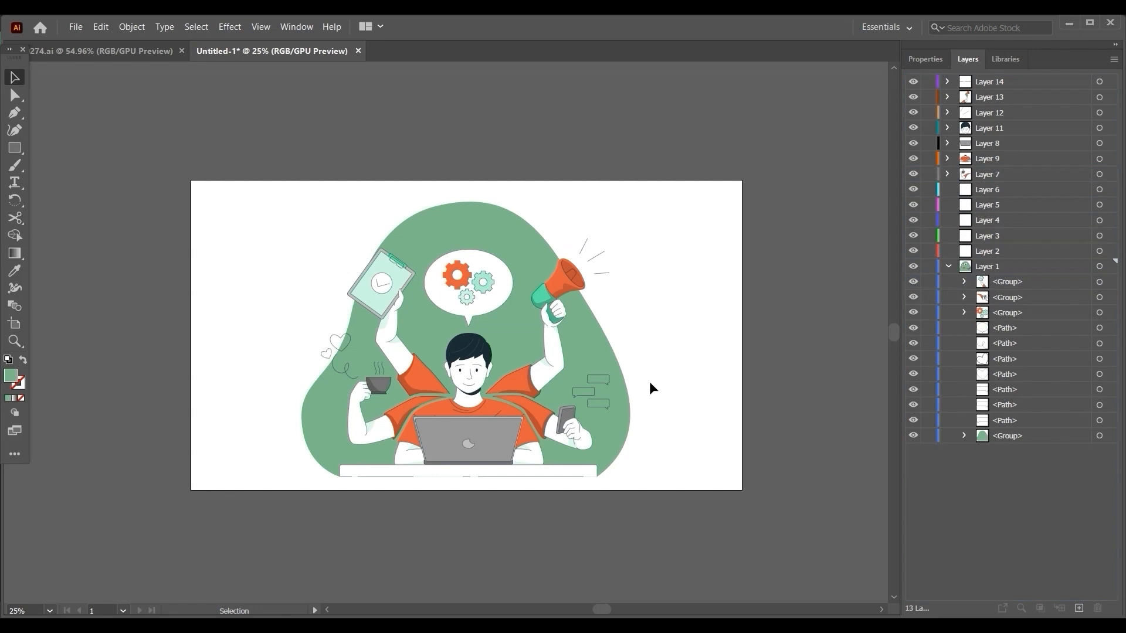
left_click_drag(990, 285, 977, 191)
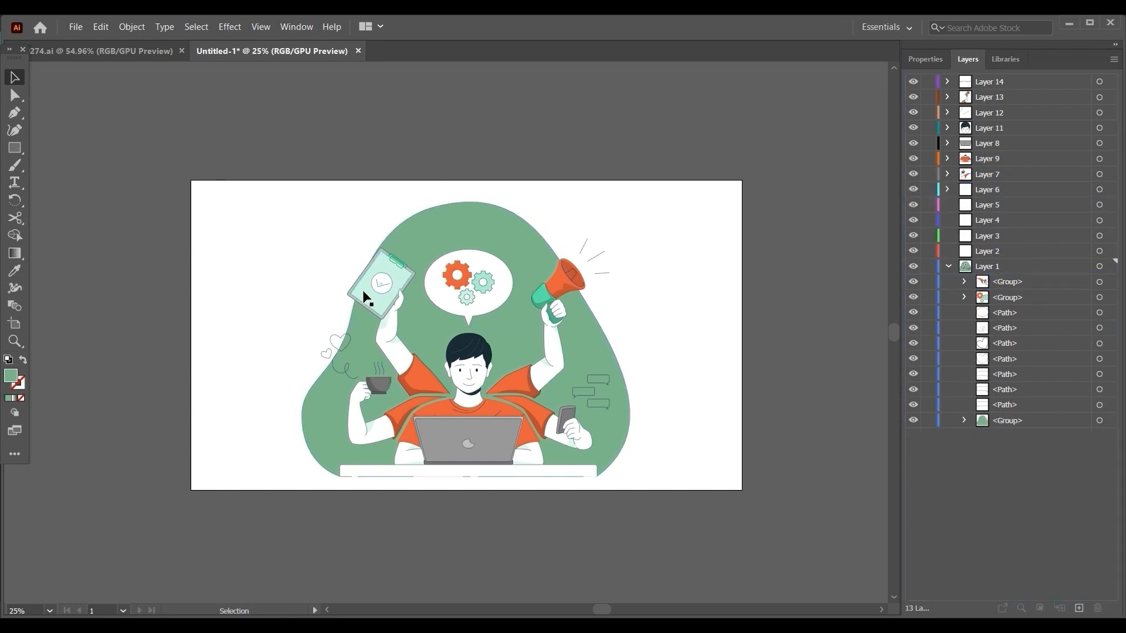
Move the arm group directly above the gears group from Layer 1 into Layer 5.
left_click(987, 283)
left_click(914, 282)
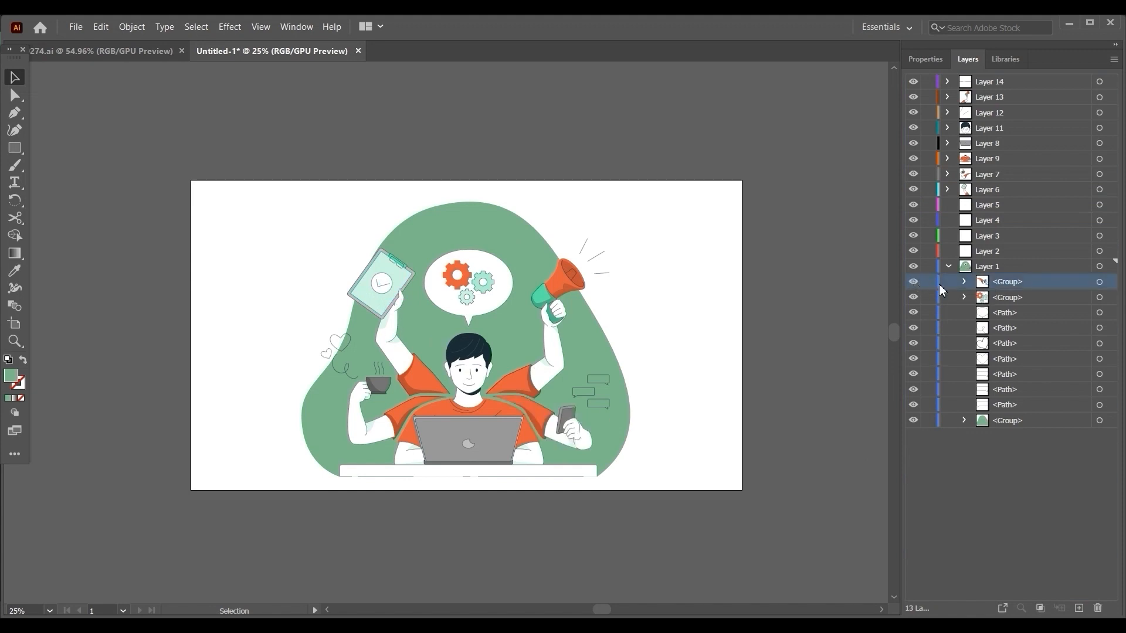
left_click_drag(993, 283, 984, 206)
Split the gears group of Layer 1, moving its two clip groups into Layers 4 and 3 and the orange gear into Layer 2.
left_click(914, 281)
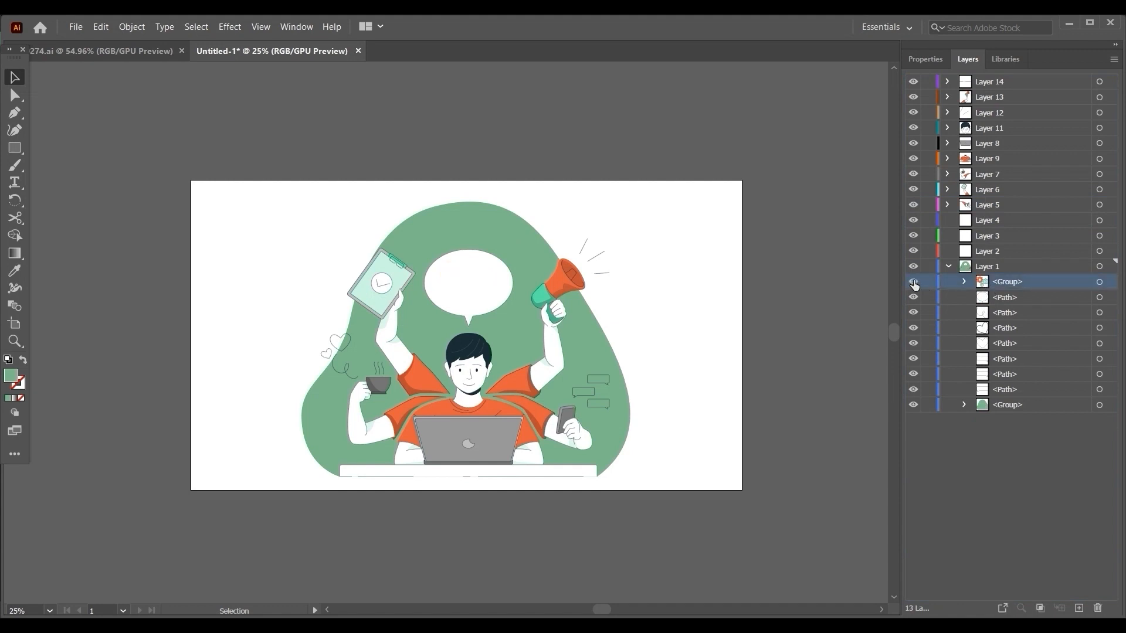
left_click(914, 283)
left_click(964, 282)
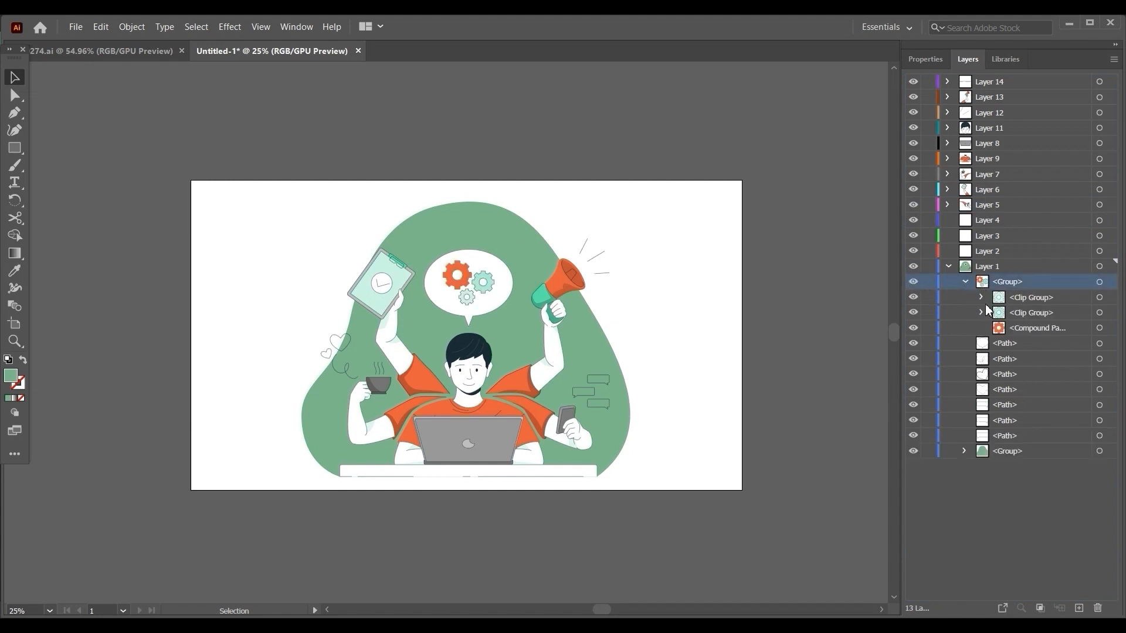
left_click_drag(1001, 301, 986, 222)
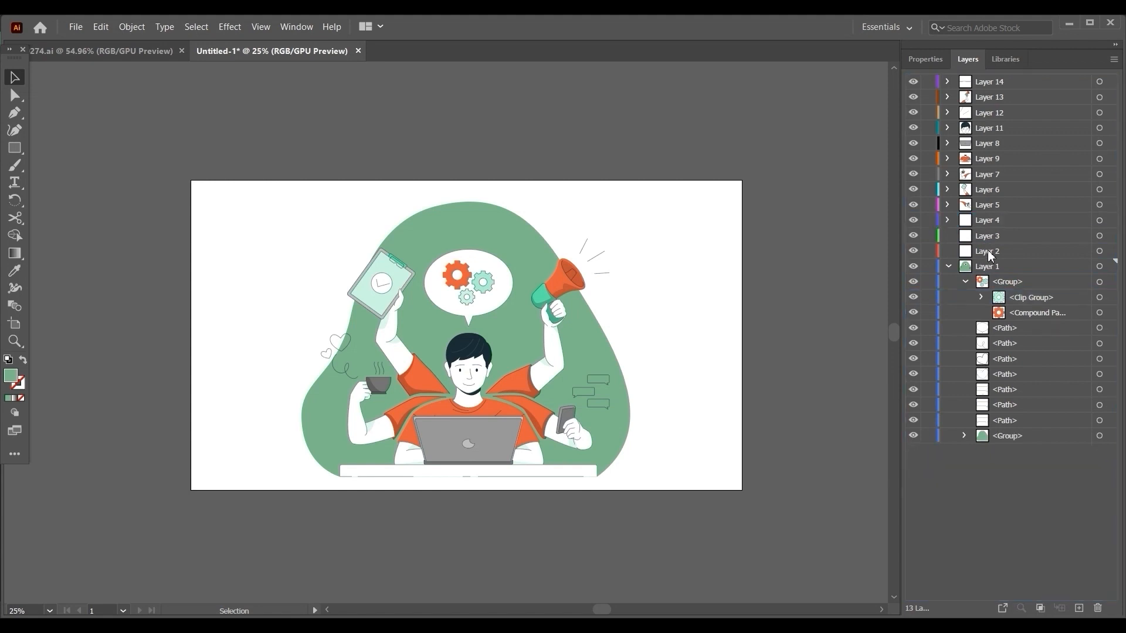
left_click_drag(1002, 302, 984, 236)
left_click(1003, 304)
left_click_drag(1003, 305, 996, 252)
left_click(947, 267)
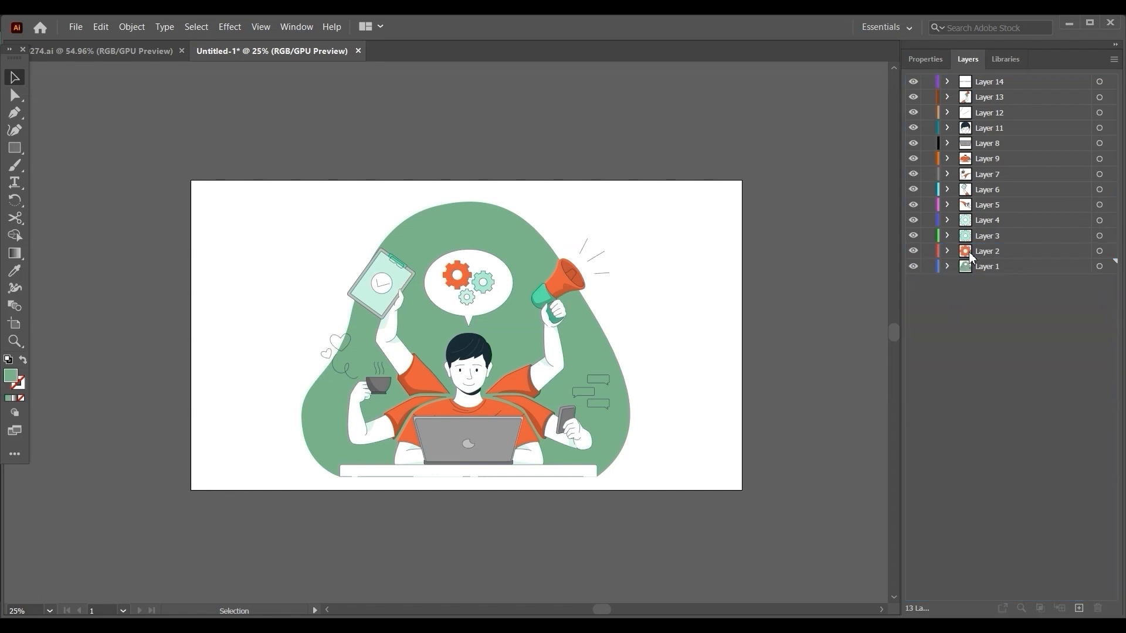
Expand Layer 1 to see its remaining paths, and add three empty layers directly above it.
left_click(969, 252)
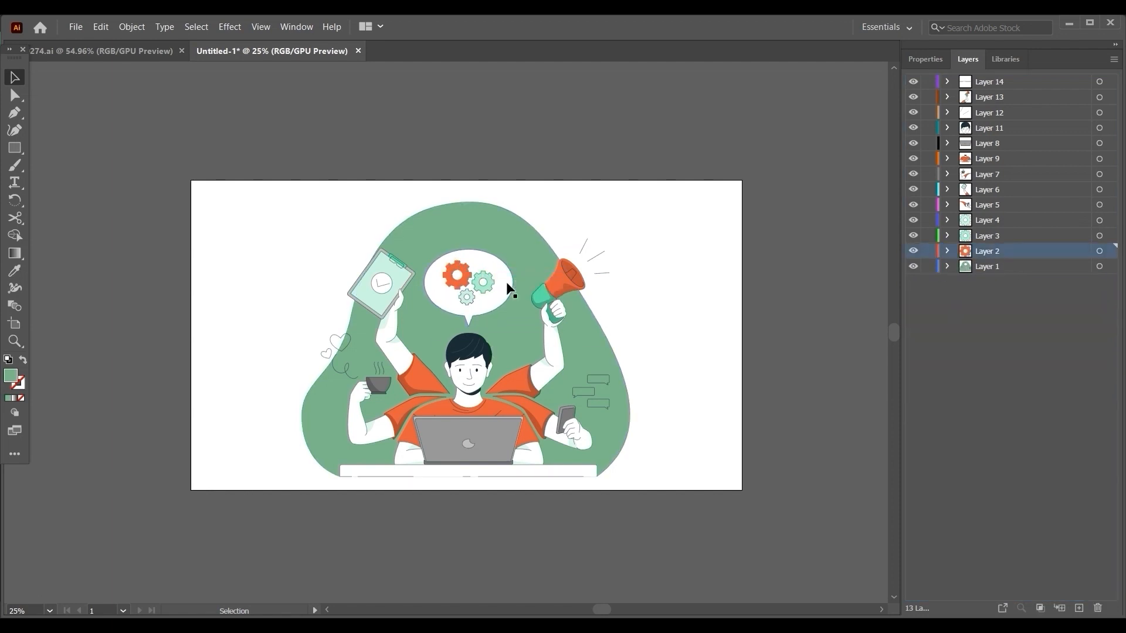
left_click(946, 266)
left_click(967, 265)
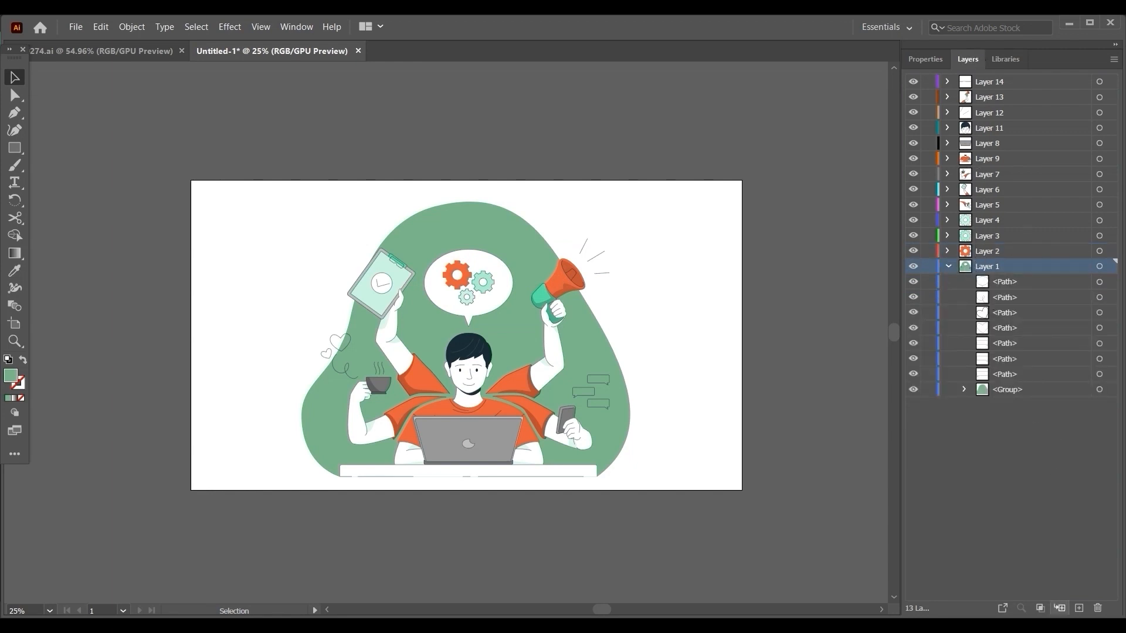
left_click(1079, 609)
left_click(1078, 608)
Add three more empty layers directly above Layer 17 and move the topmost path of Layer 1 into Layer 20.
left_click(1079, 608)
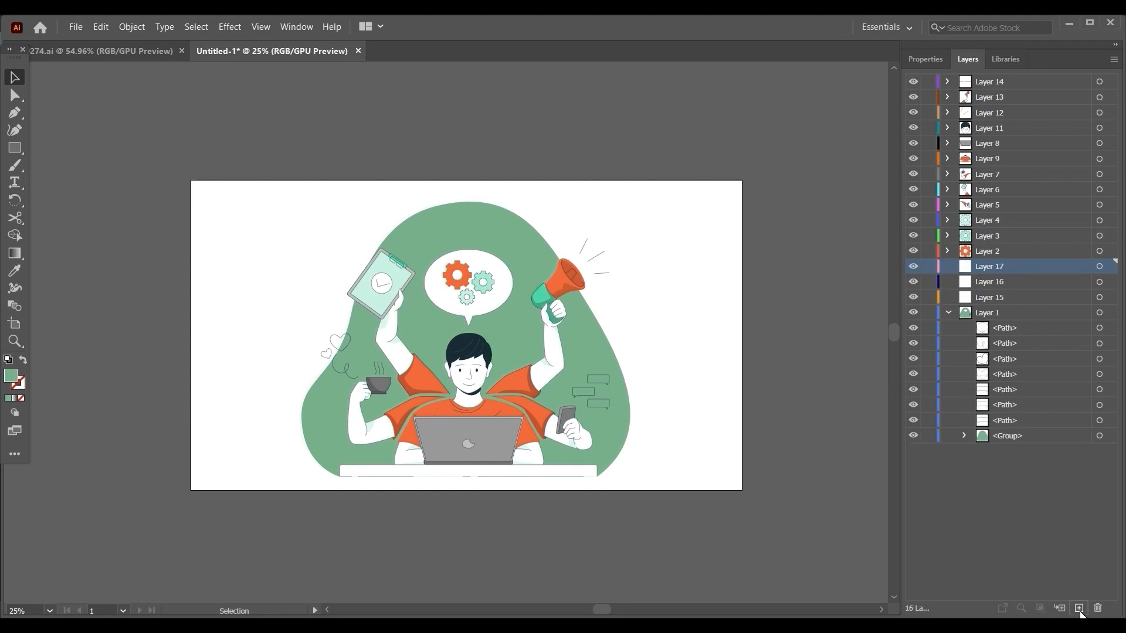
left_click(1078, 609)
left_click(1079, 609)
left_click(1079, 608)
left_click(1032, 493)
left_click(989, 375)
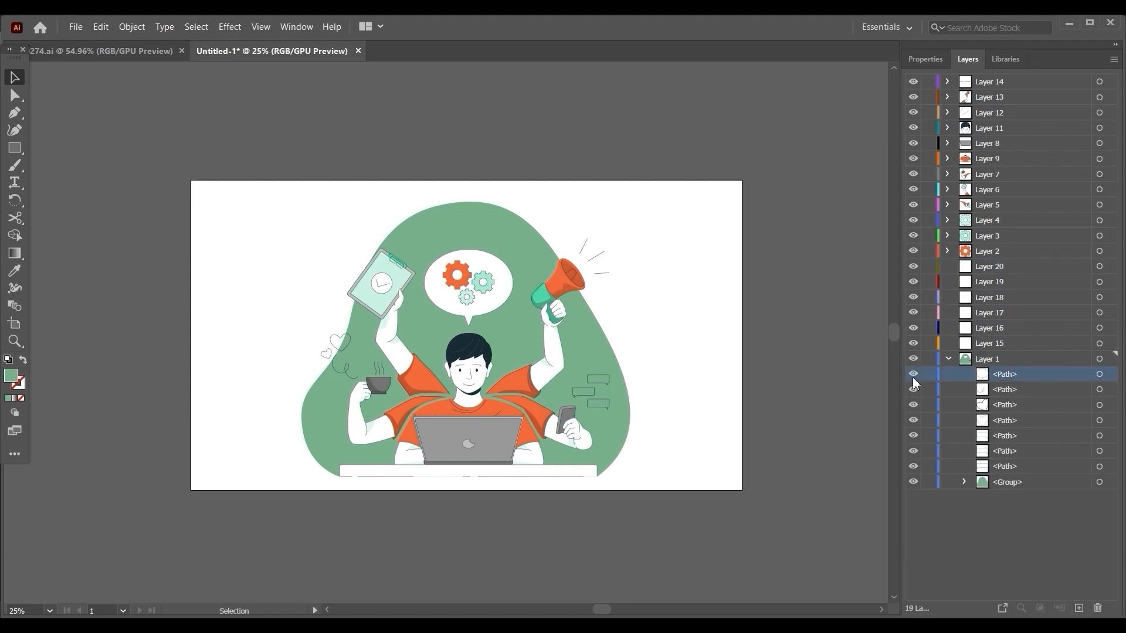
left_click(913, 374)
left_click(914, 374)
left_click_drag(1003, 378, 986, 268)
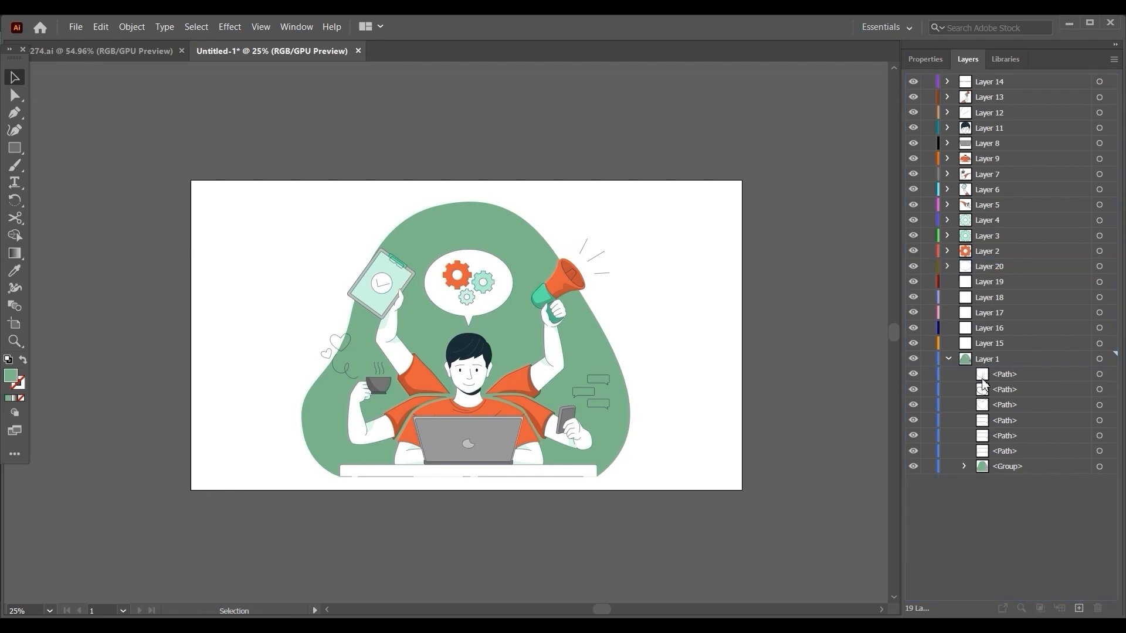
Select the top three remaining paths of Layer 1 together and move them into Layer 19.
left_click(985, 377)
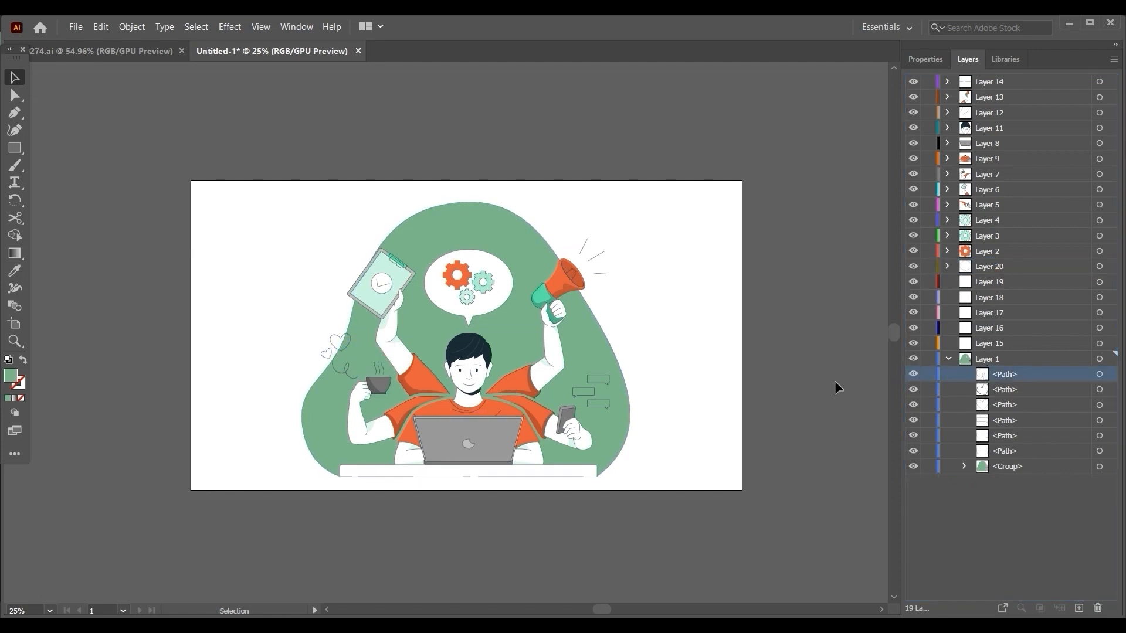
left_click(970, 406)
left_click(996, 387, "ctrl")
left_click(996, 377, "ctrl")
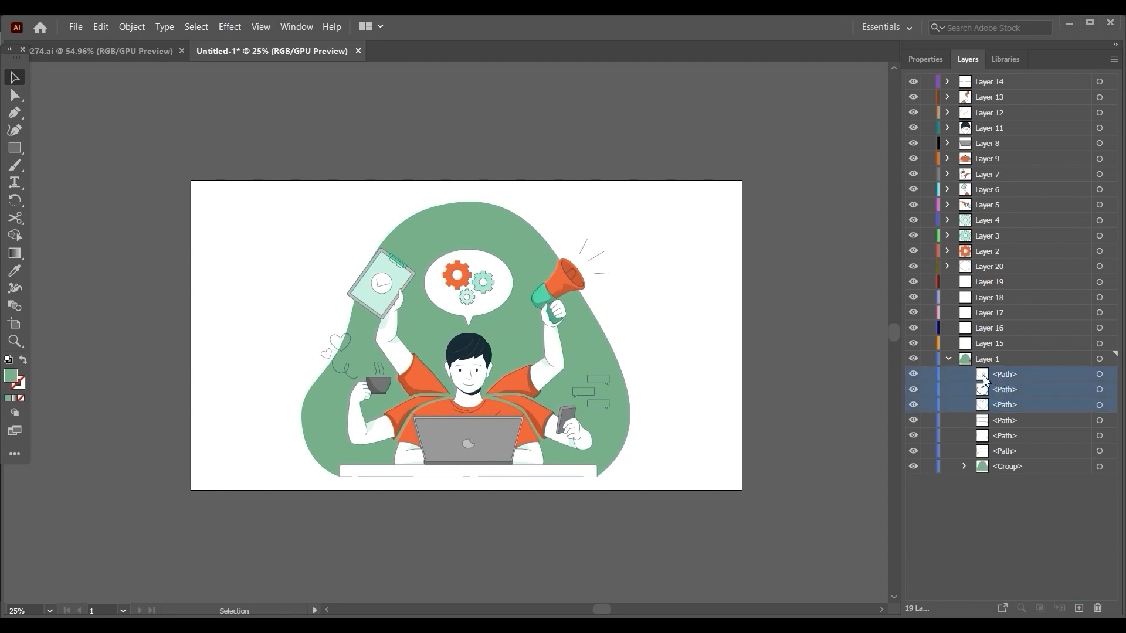
left_click_drag(982, 378, 980, 283)
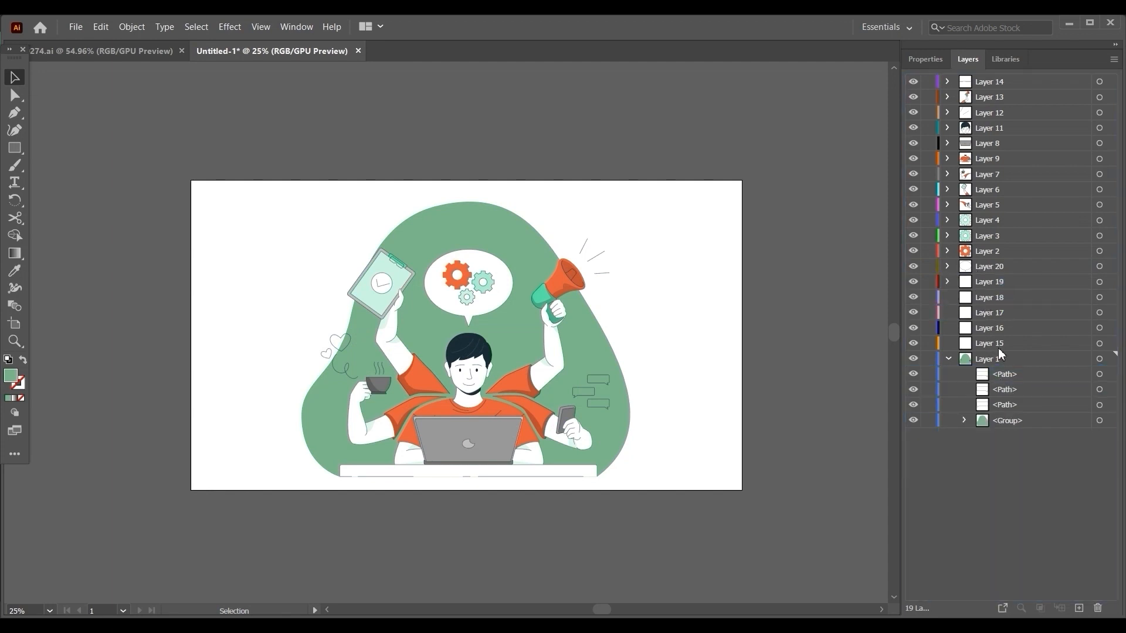
Move the last three loose paths of Layer 1 into Layers 18, 17 and 15, one path per layer.
left_click(982, 375)
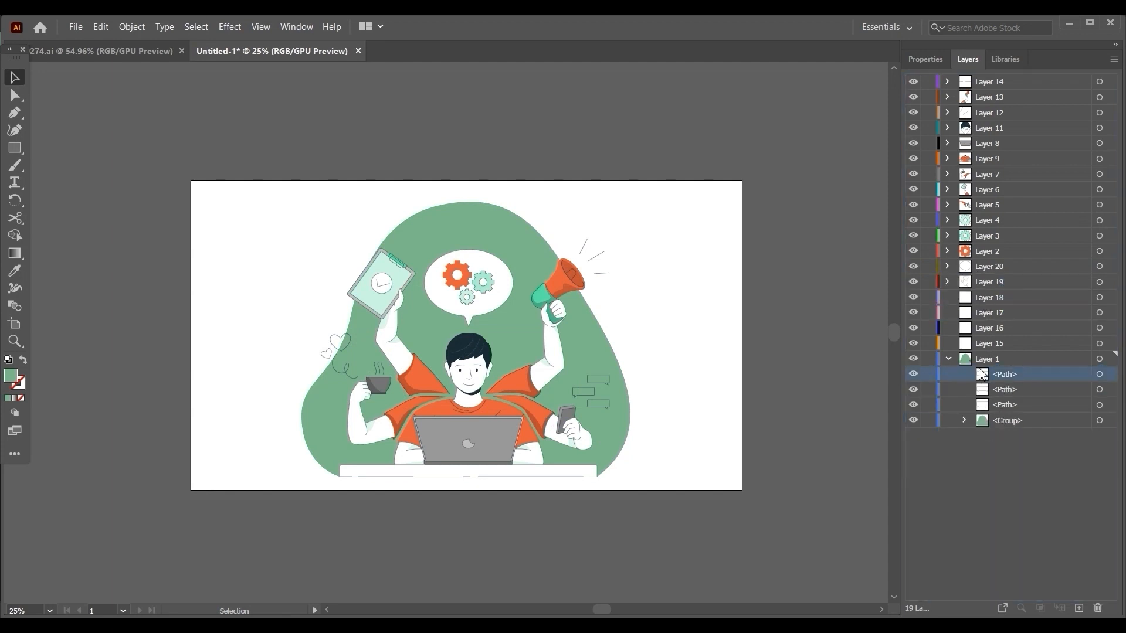
left_click(915, 377)
left_click_drag(985, 380, 984, 313)
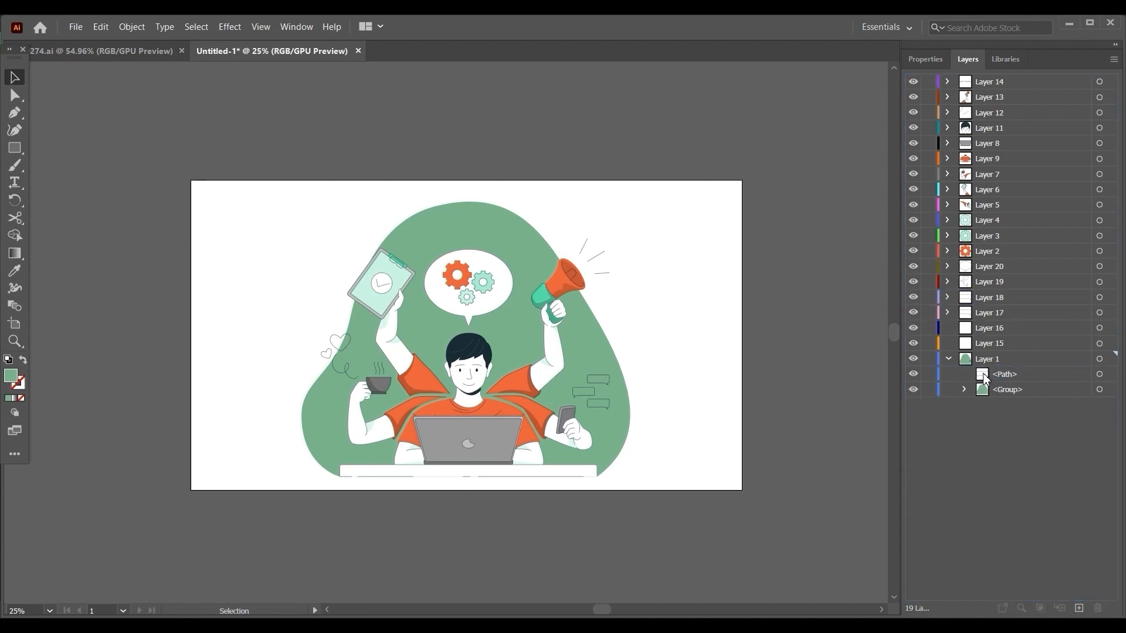
left_click_drag(985, 380, 982, 347)
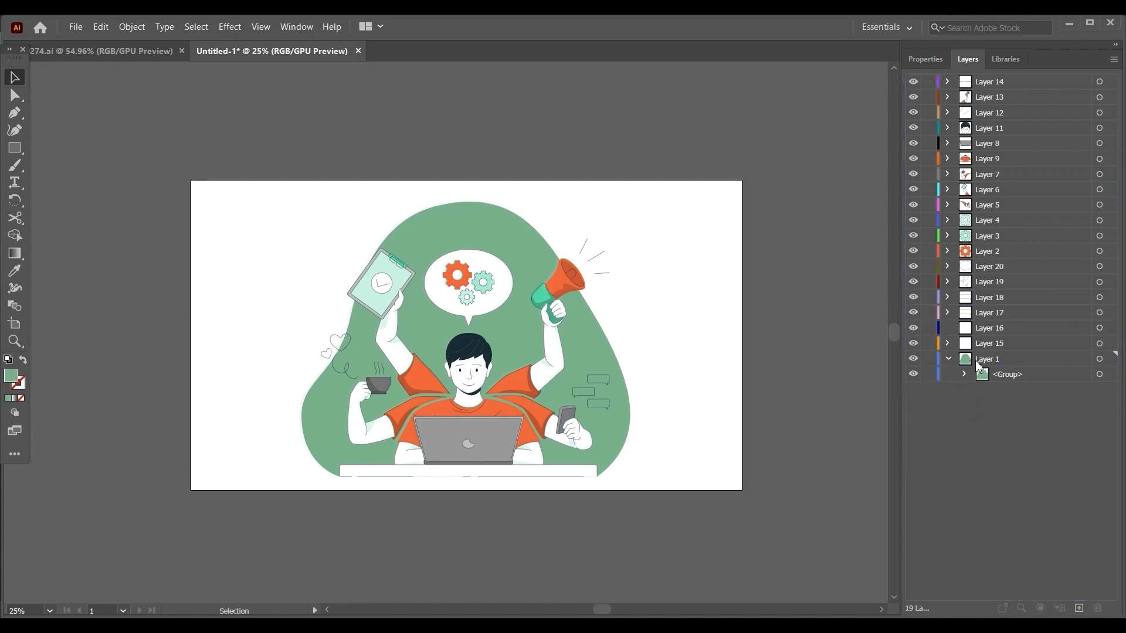
Collapse Layer 1 and delete the empty Layer 16.
left_click(949, 360)
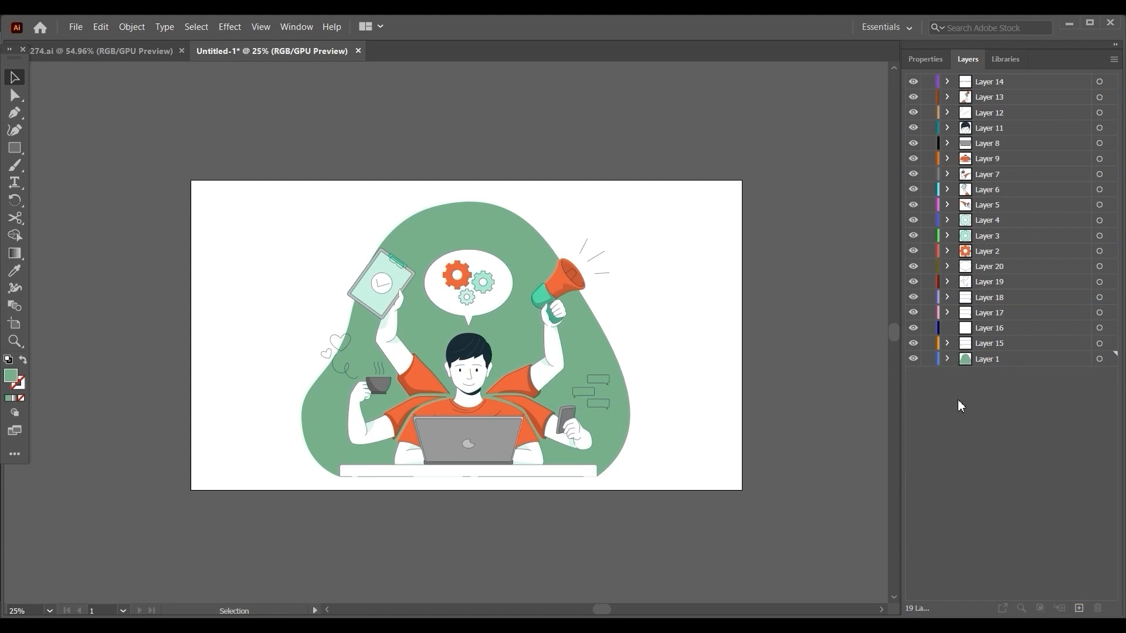
left_click(967, 328)
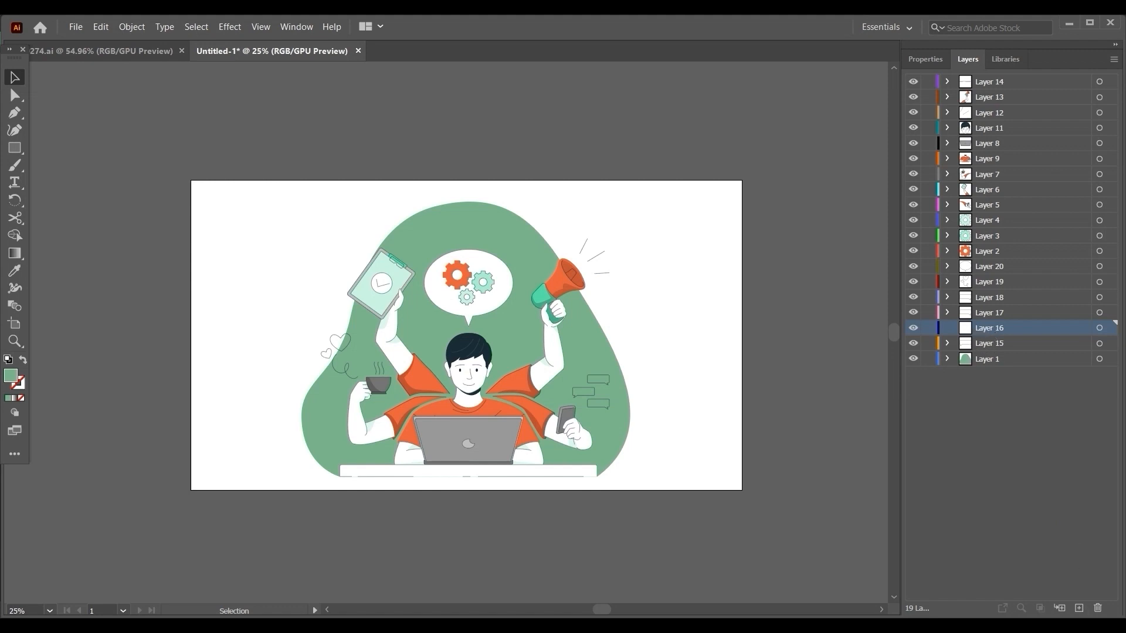
left_click(1097, 608)
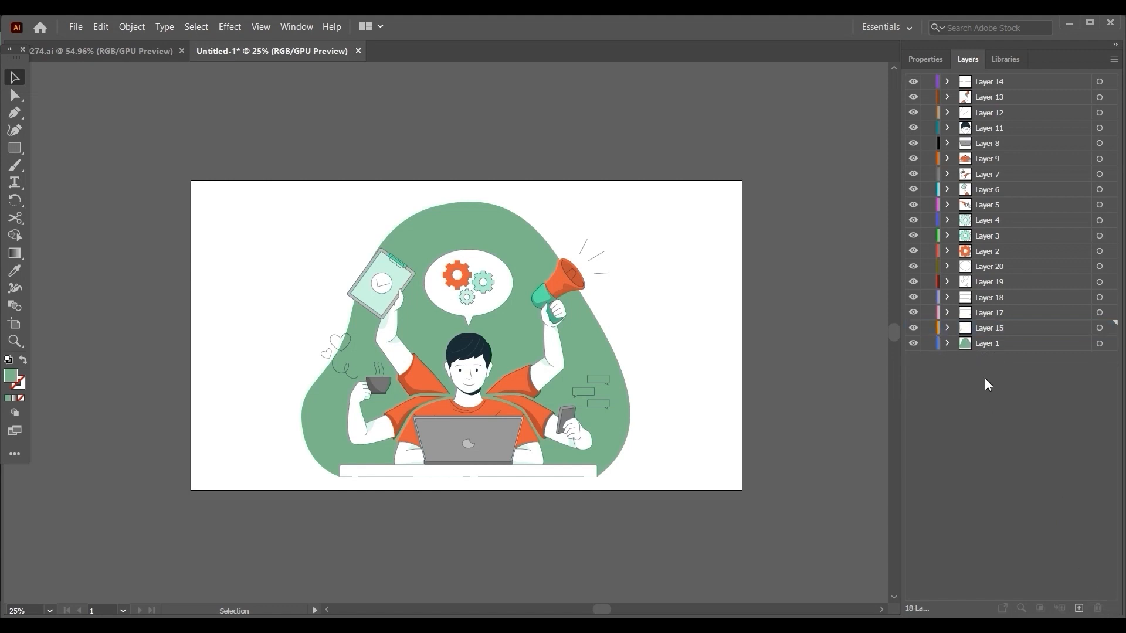
Check each layer's artwork by hiding the layers one by one up to Layer 14, and show them all again in preview mode.
left_click(913, 328)
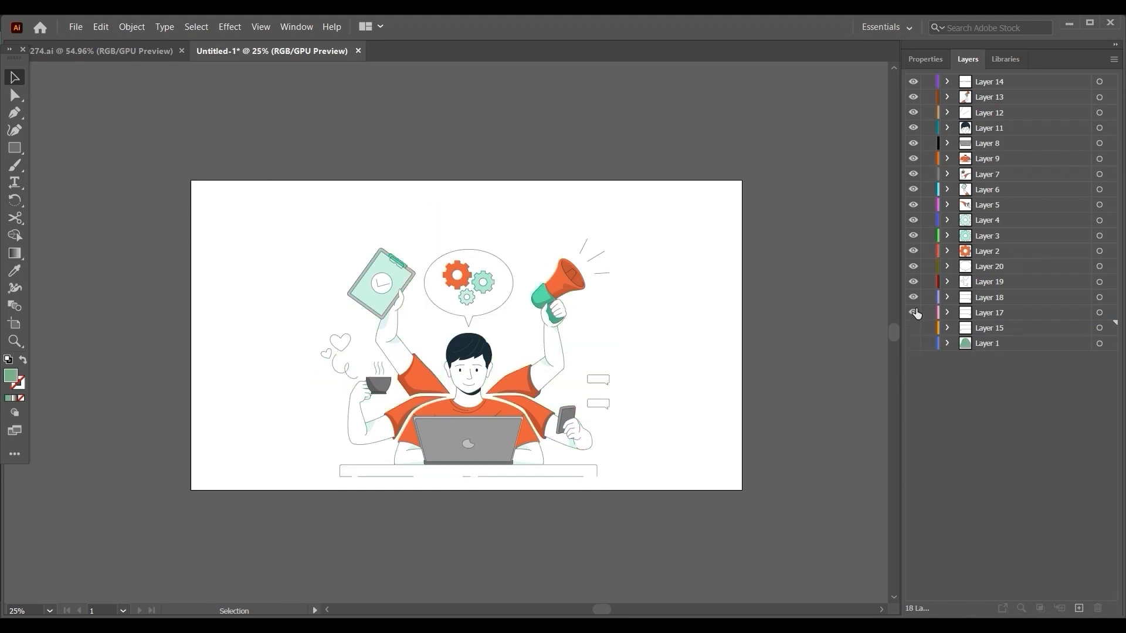
left_click(914, 312)
left_click(913, 297)
left_click(913, 282)
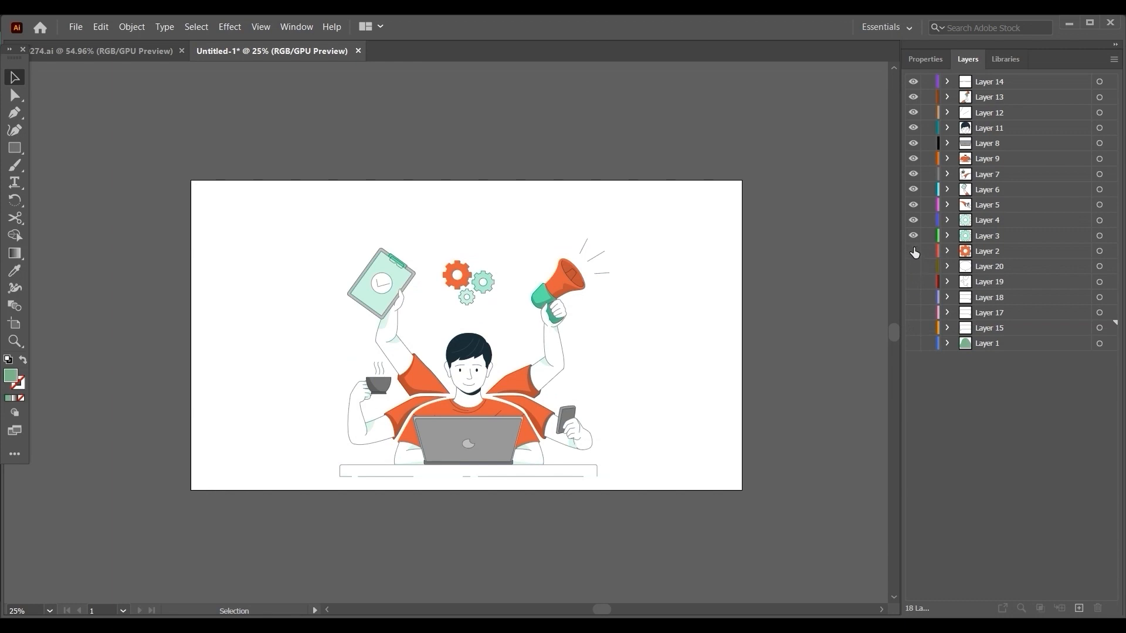
left_click(914, 251)
left_click(913, 236)
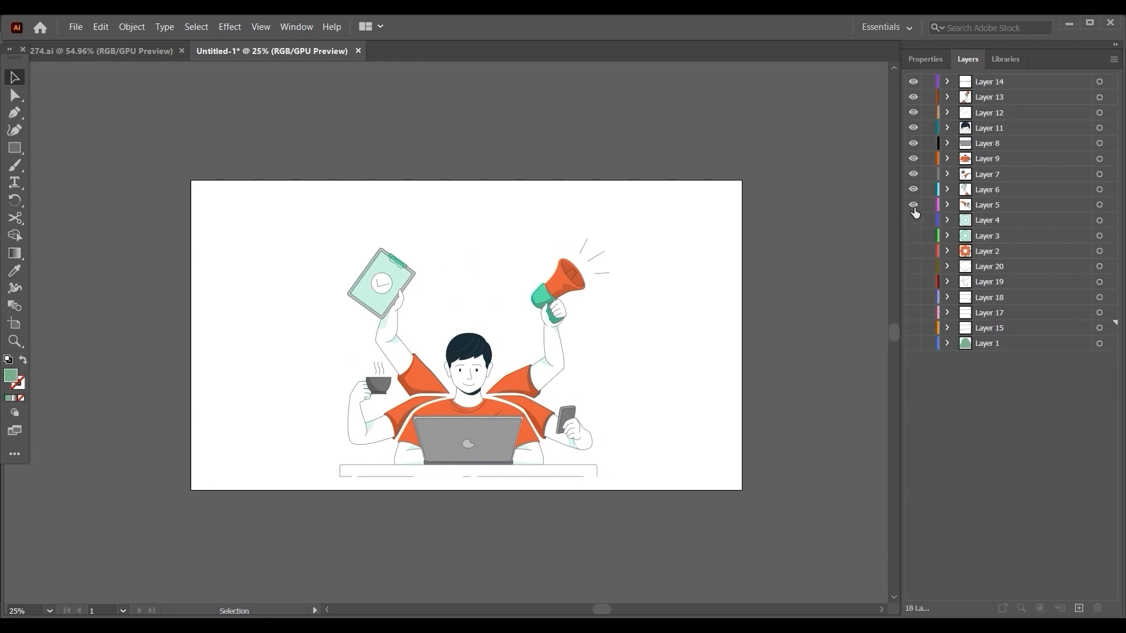
left_click(913, 204)
left_click(913, 190)
left_click(914, 174)
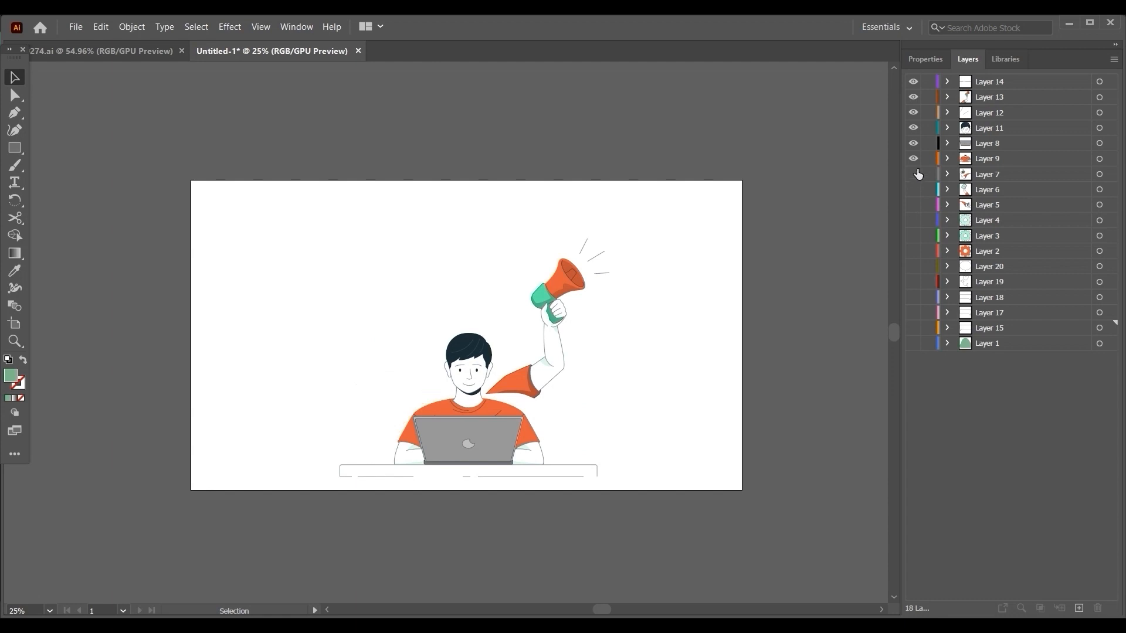
left_click(913, 158)
left_click(913, 143)
left_click(913, 128)
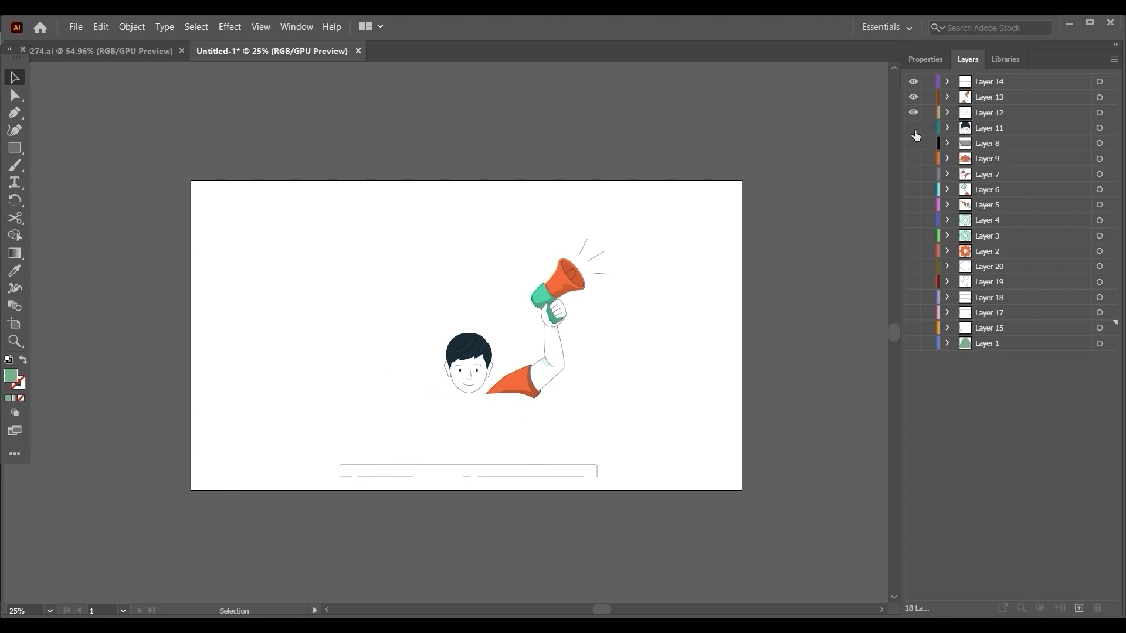
left_click(914, 113)
left_click(913, 97)
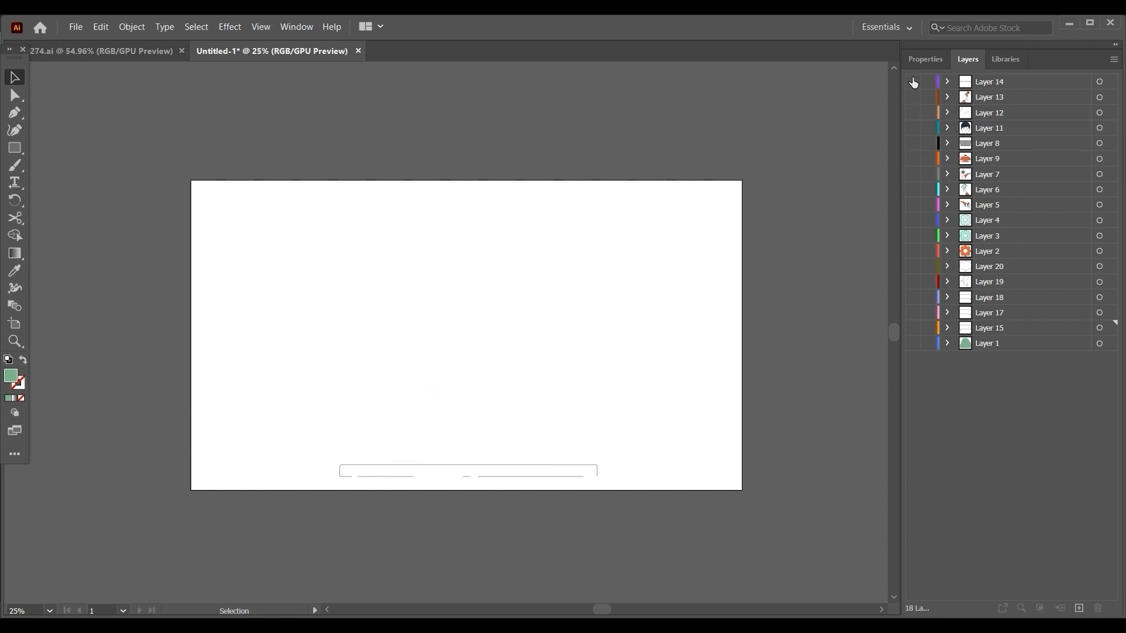
left_click(914, 82, "ctrl")
left_click_drag(913, 83, 896, 371)
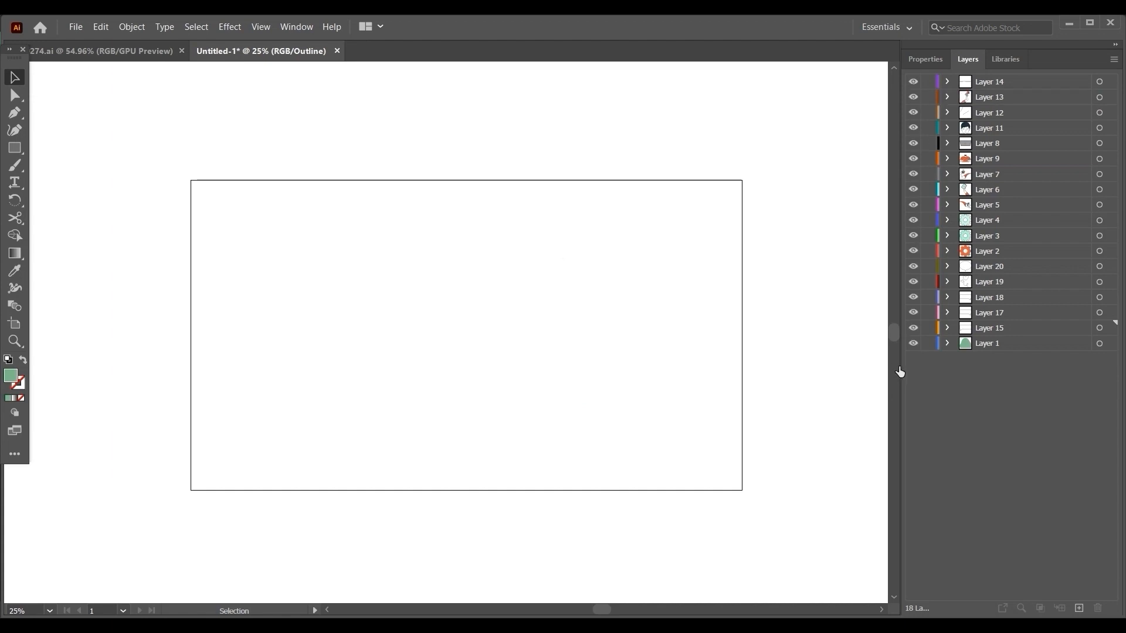
key("ctrl+y")
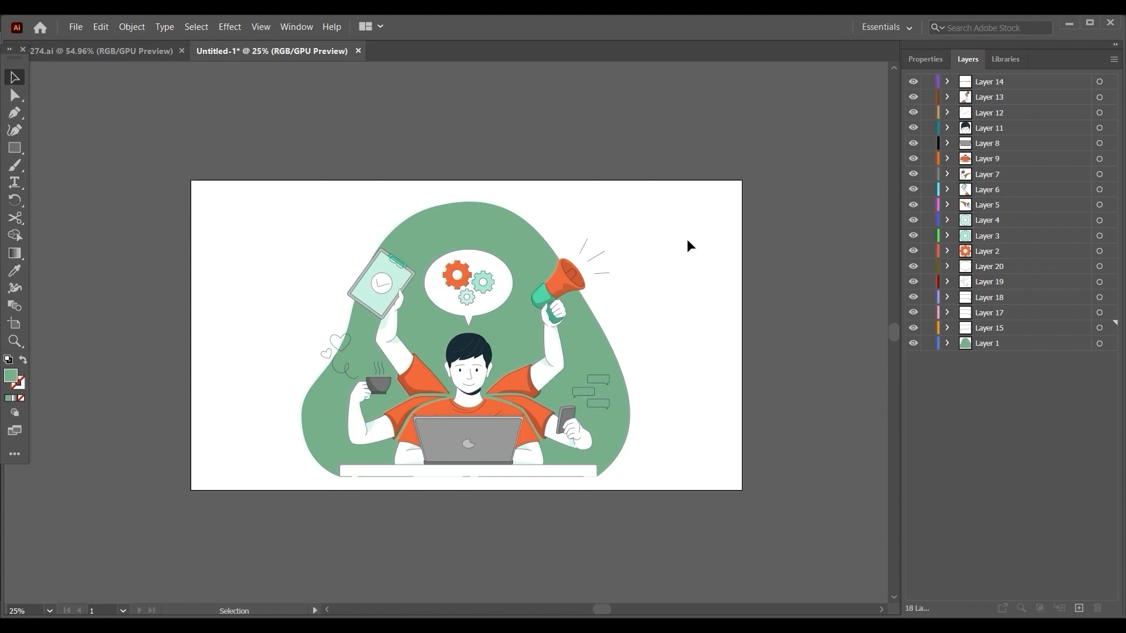
Draw a rectangle covering the whole artboard on Layer 15.
left_click(18, 151)
left_click_drag(739, 180, 190, 492)
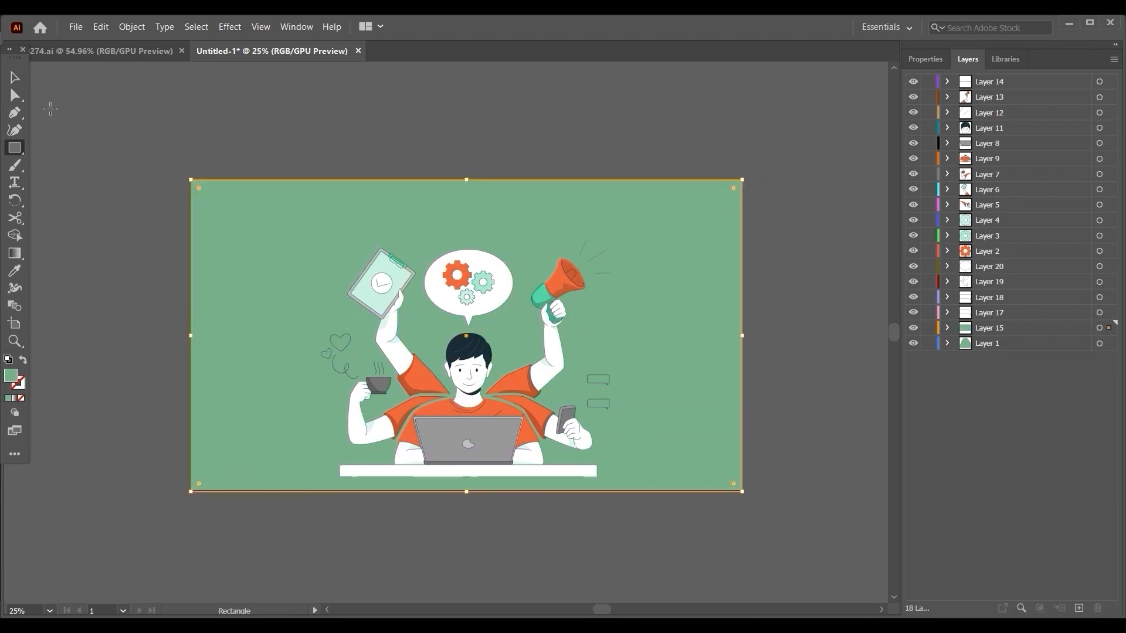
left_click(23, 78)
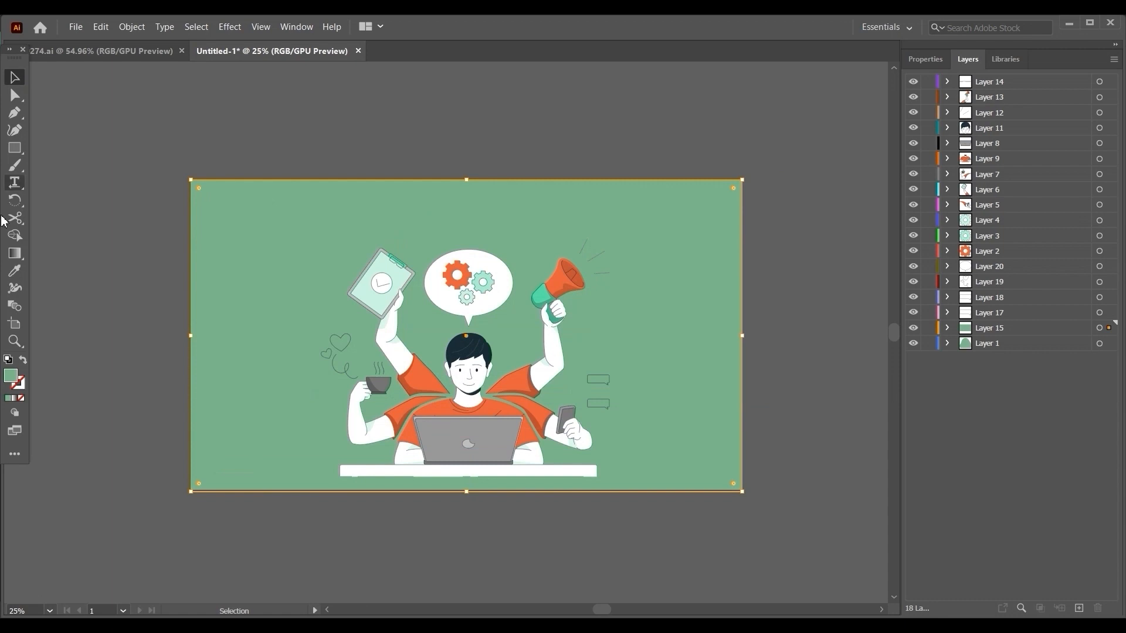
Fill the artboard-sized rectangle with light grey E8E8E8.
double_click(12, 377)
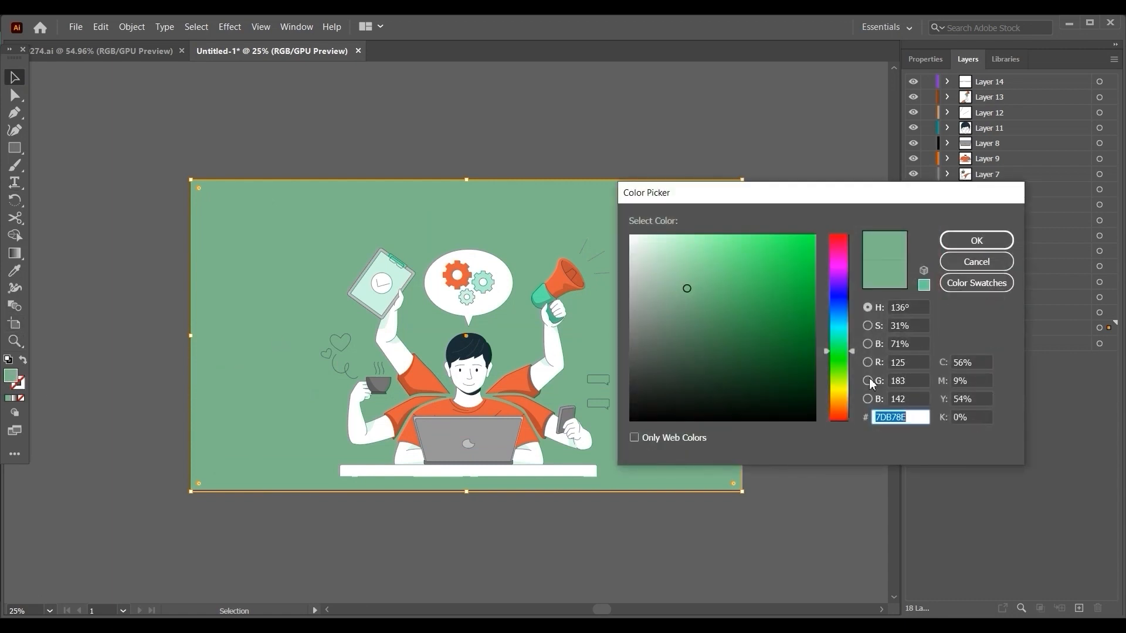
left_click(719, 306)
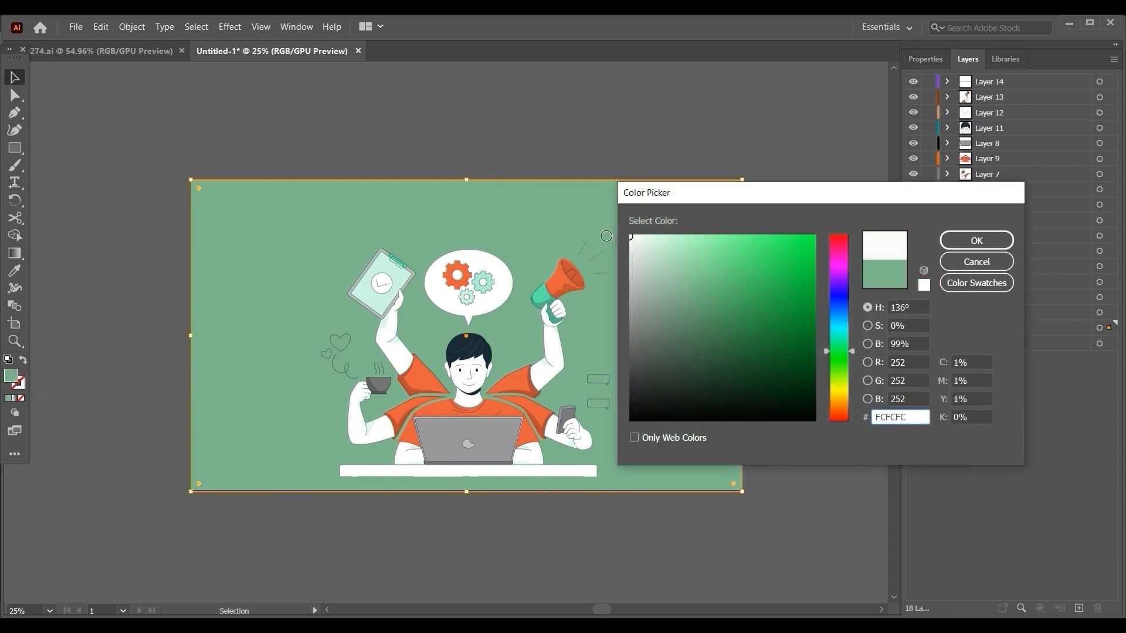
type("E8E8E8")
left_click(976, 241)
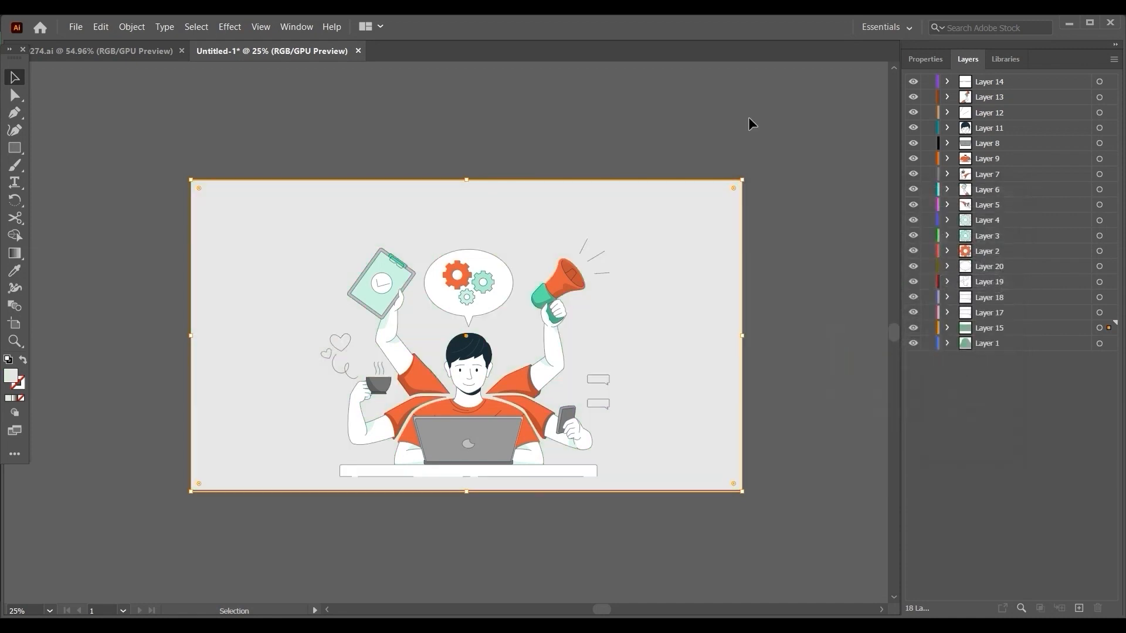
left_click(758, 94)
left_click(674, 282)
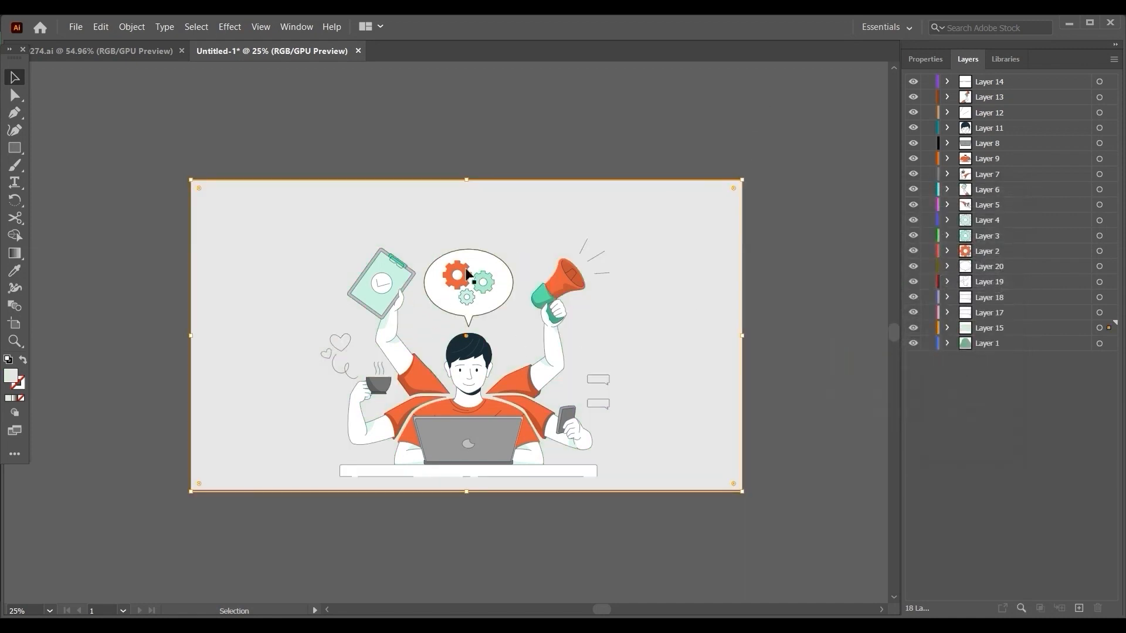
Expand Layer 1 and its group to inspect them, and add an empty Layer 21 below Layer 1.
left_click(948, 343)
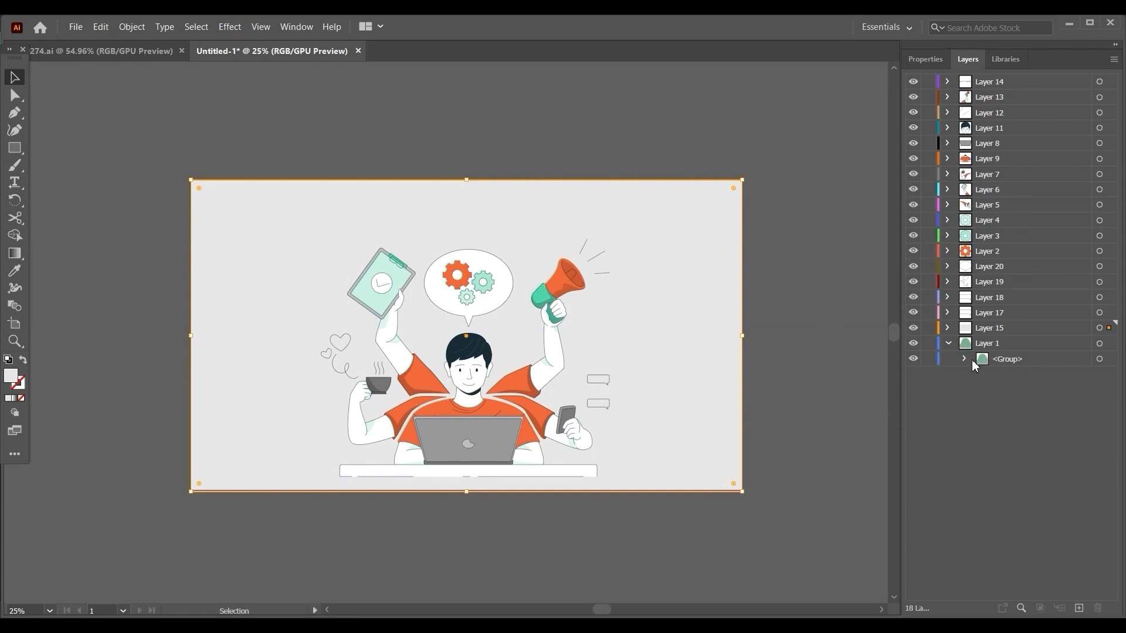
left_click(963, 360)
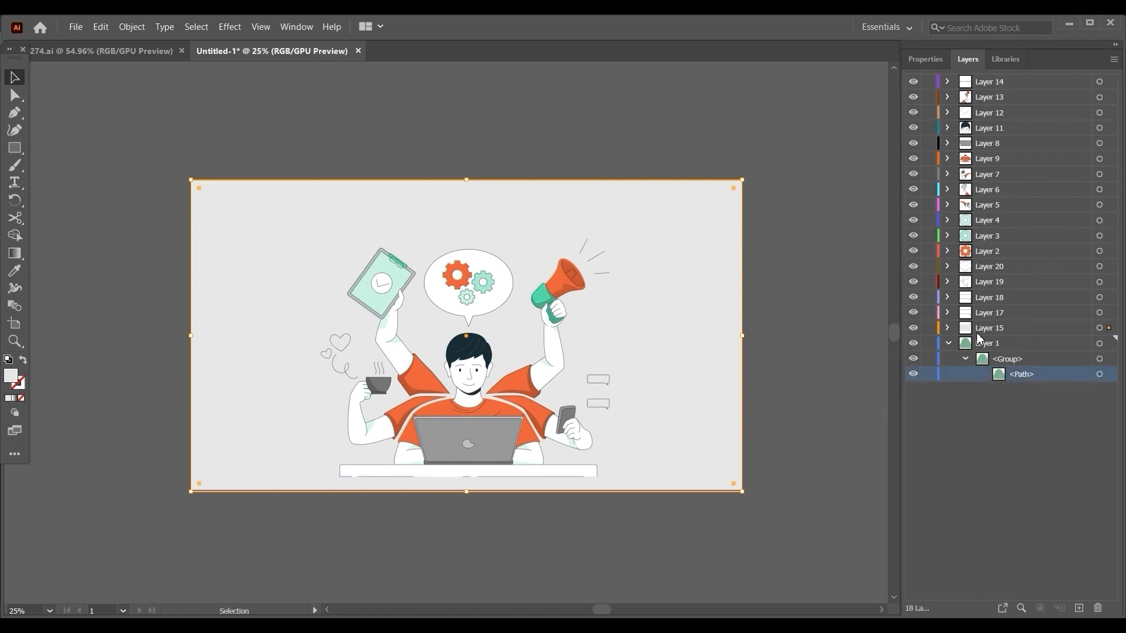
left_click(997, 344)
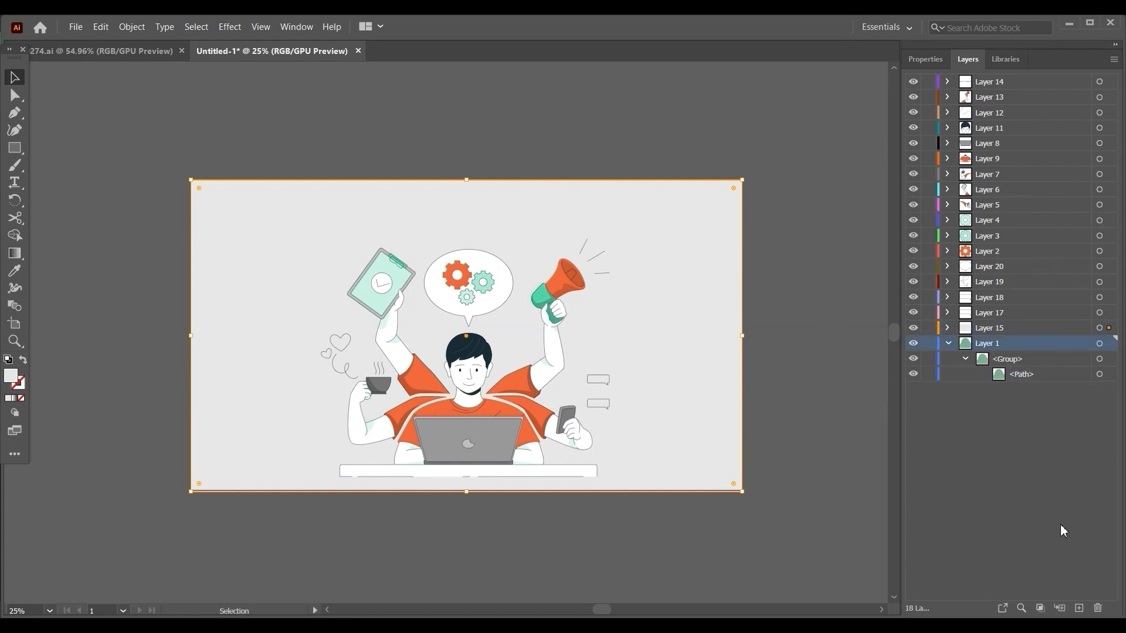
left_click(1077, 609)
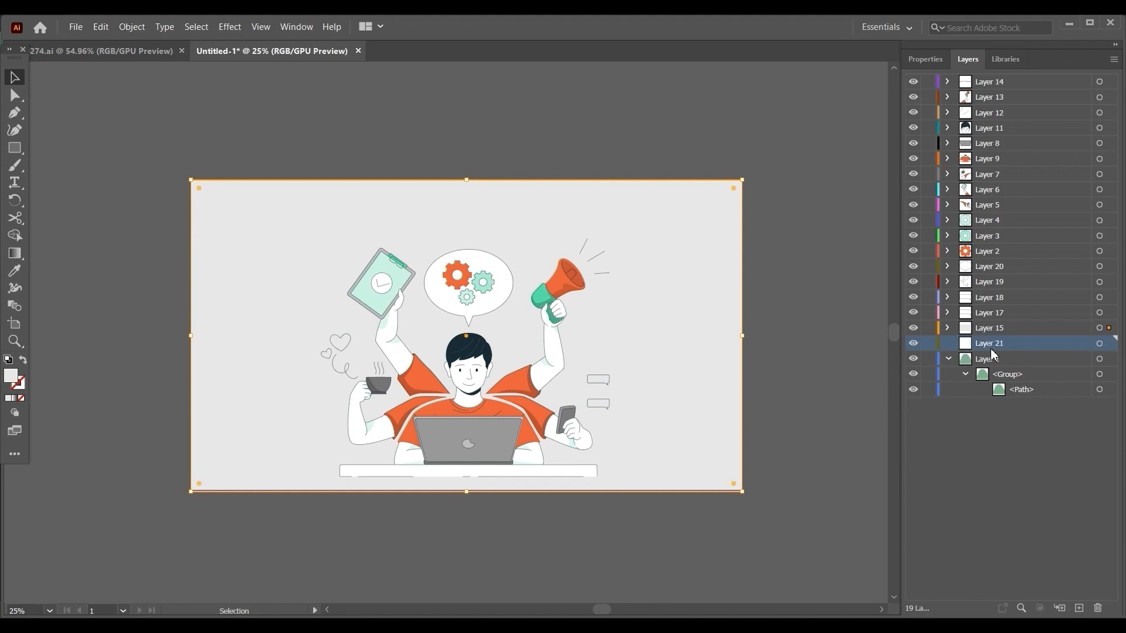
left_click_drag(992, 355, 1003, 411)
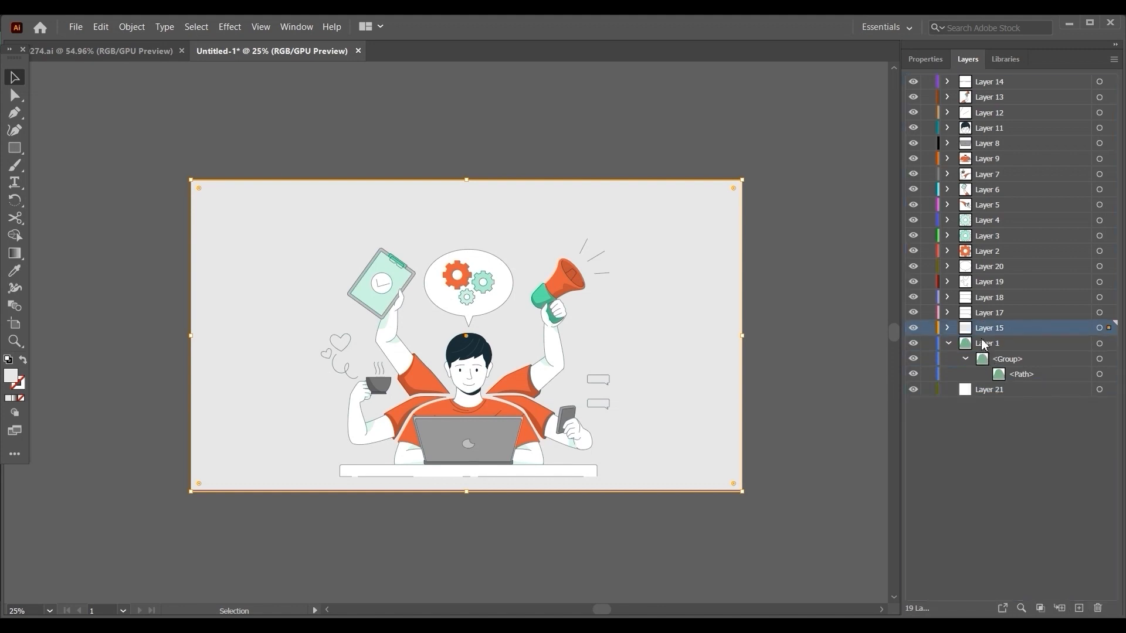
Move Layer 15 with the background rectangle below Layer 1 and nest it inside Layer 21.
left_click_drag(971, 329, 985, 399)
left_click(948, 327)
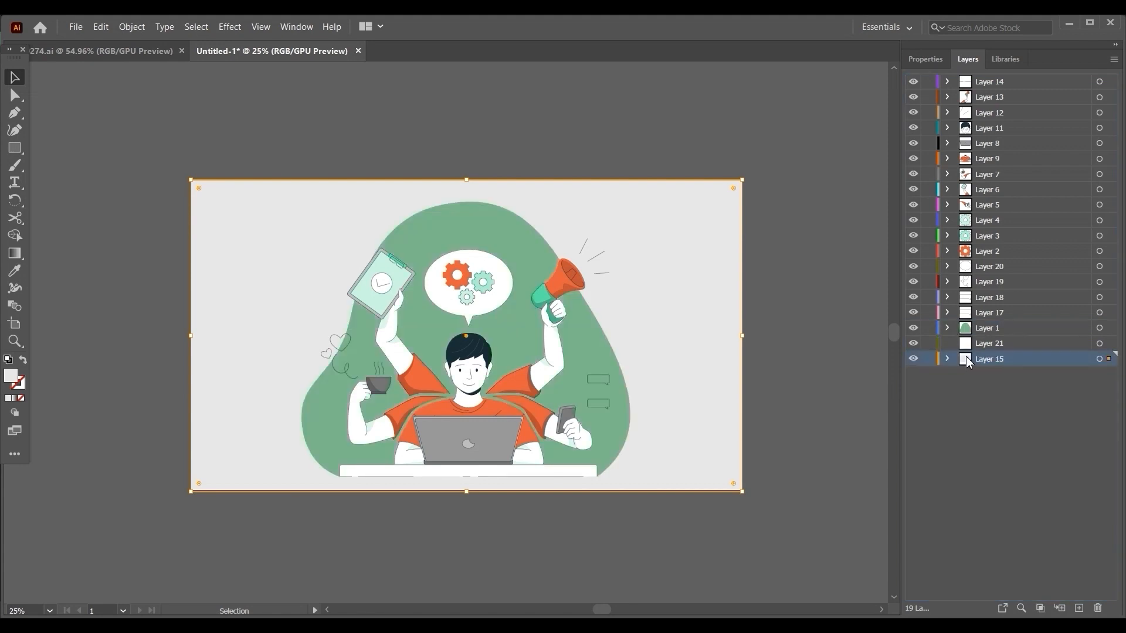
left_click_drag(969, 360, 968, 345)
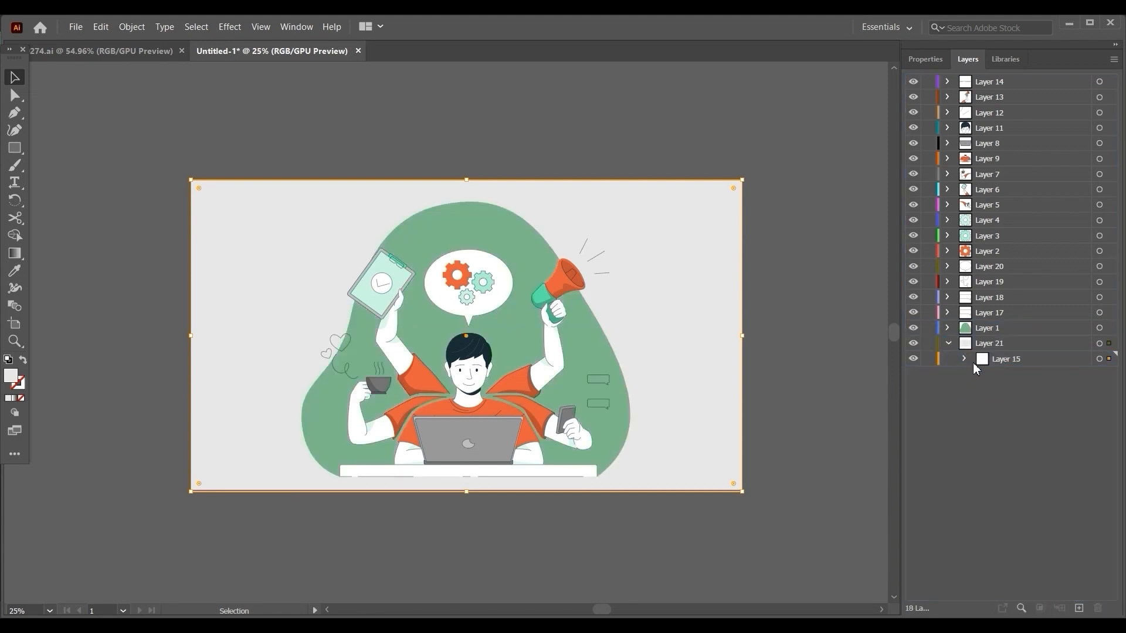
left_click(948, 344)
Recolour the background rectangle with the green sampled from the blob shape, darken it to 5E8468, and deselect it.
left_click(15, 270)
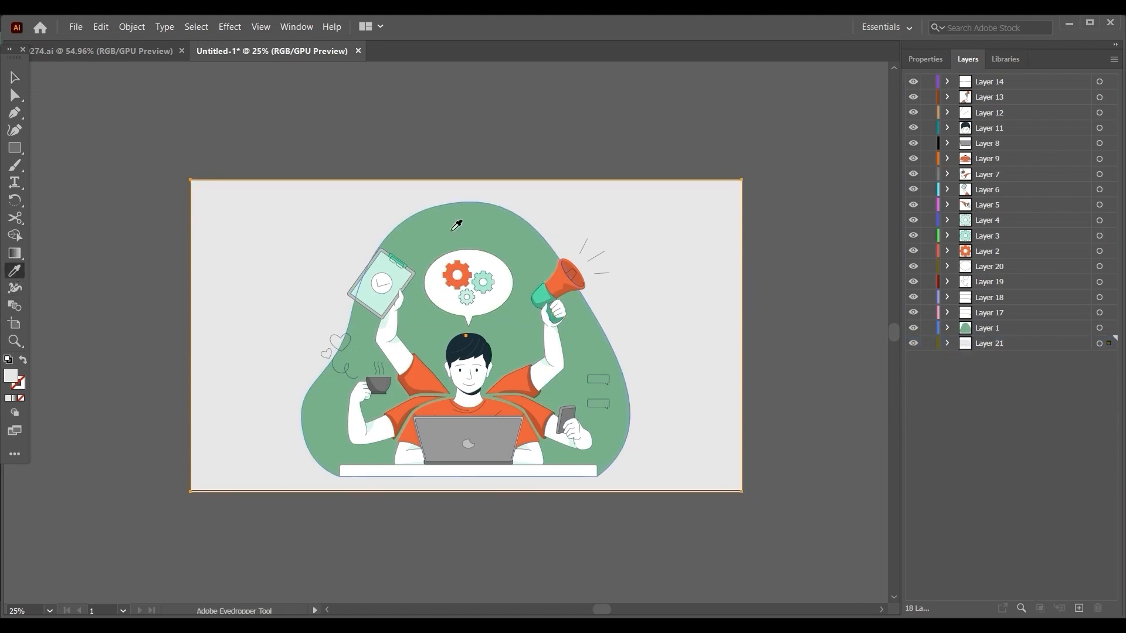
left_click(452, 230)
double_click(9, 376)
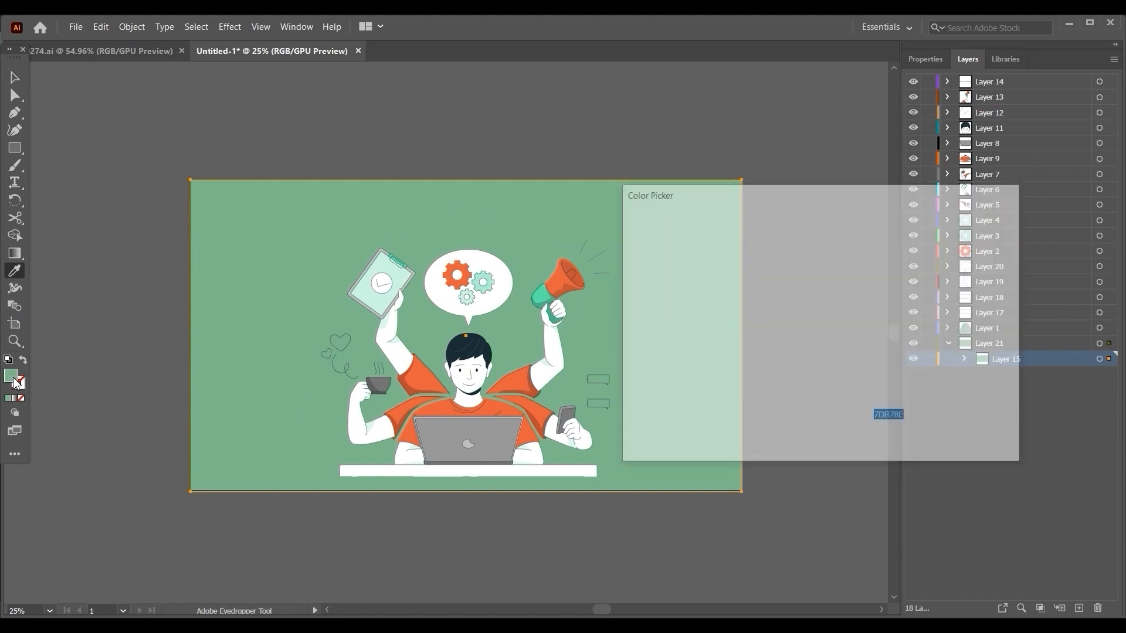
left_click_drag(686, 272, 682, 309)
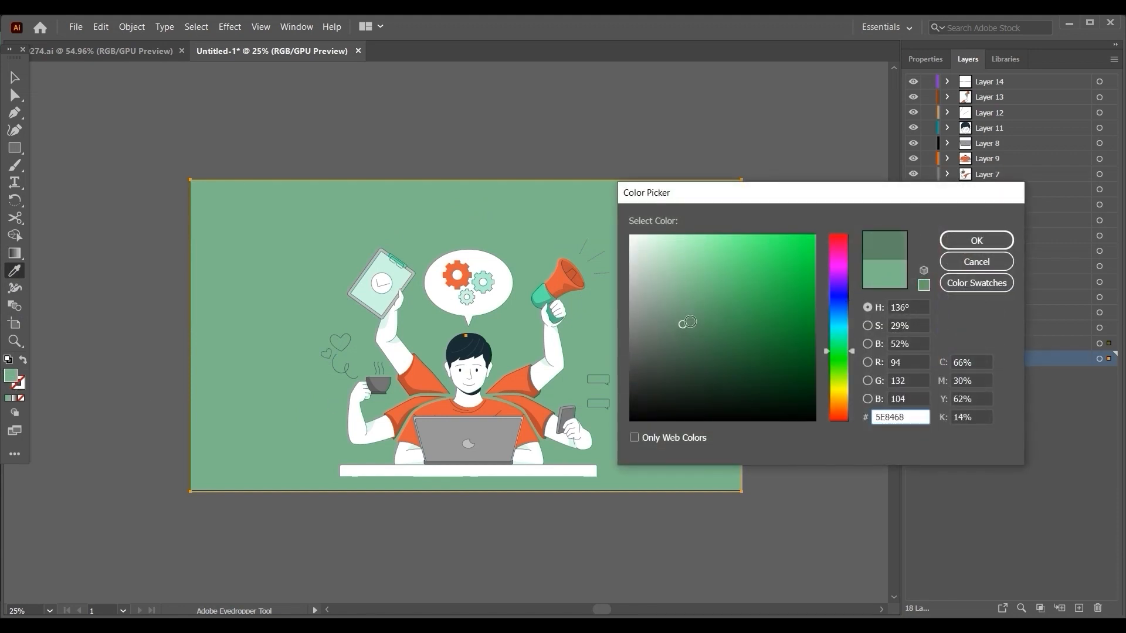
left_click(976, 240)
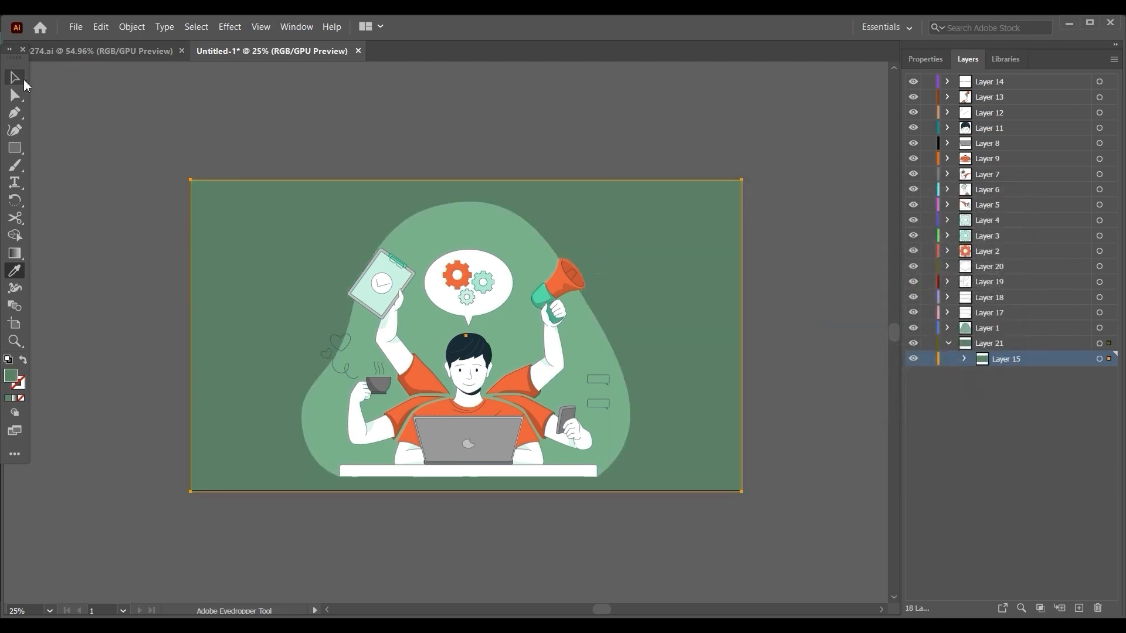
left_click(20, 81)
left_click(118, 100)
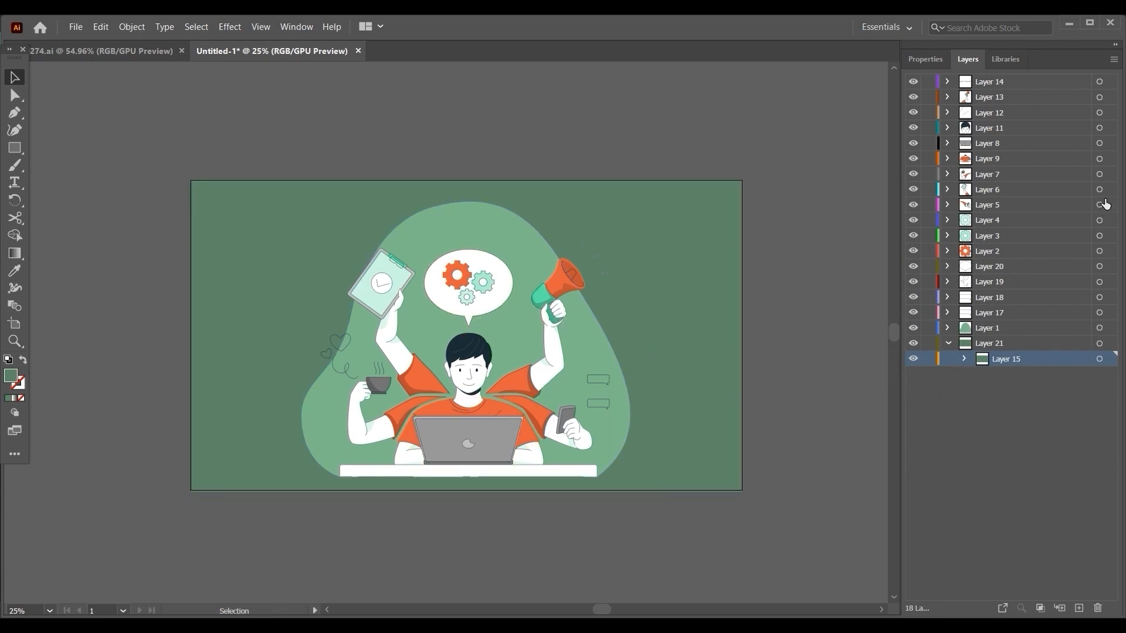
Collapse Layer 21 and rename Layer 11, which holds the man's head, as "راس".
left_click(947, 345)
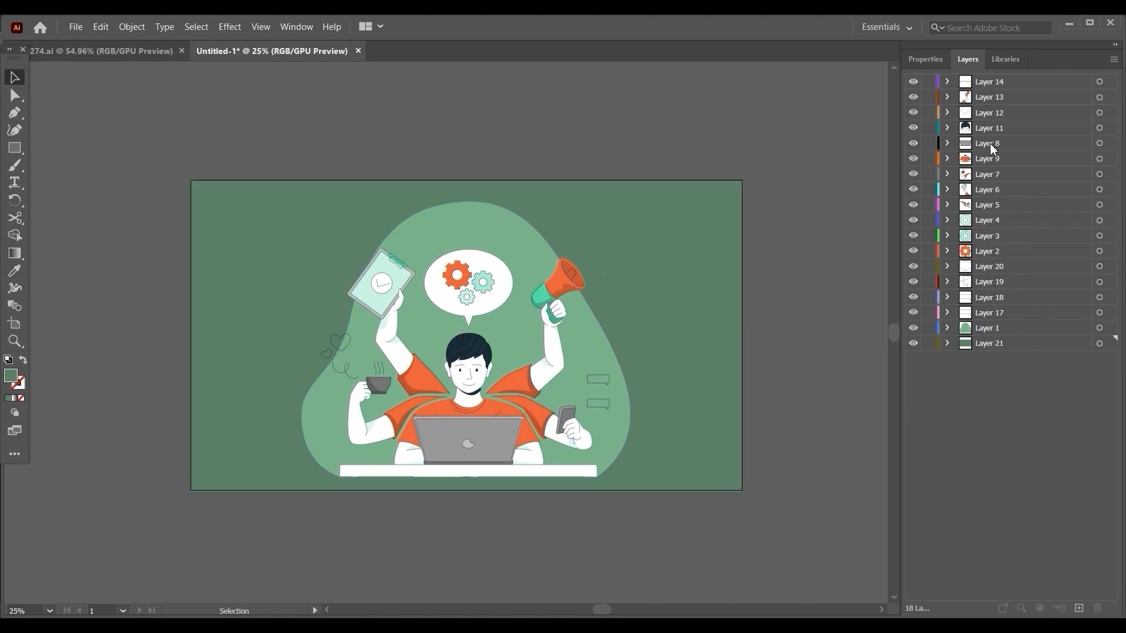
double_click(990, 127)
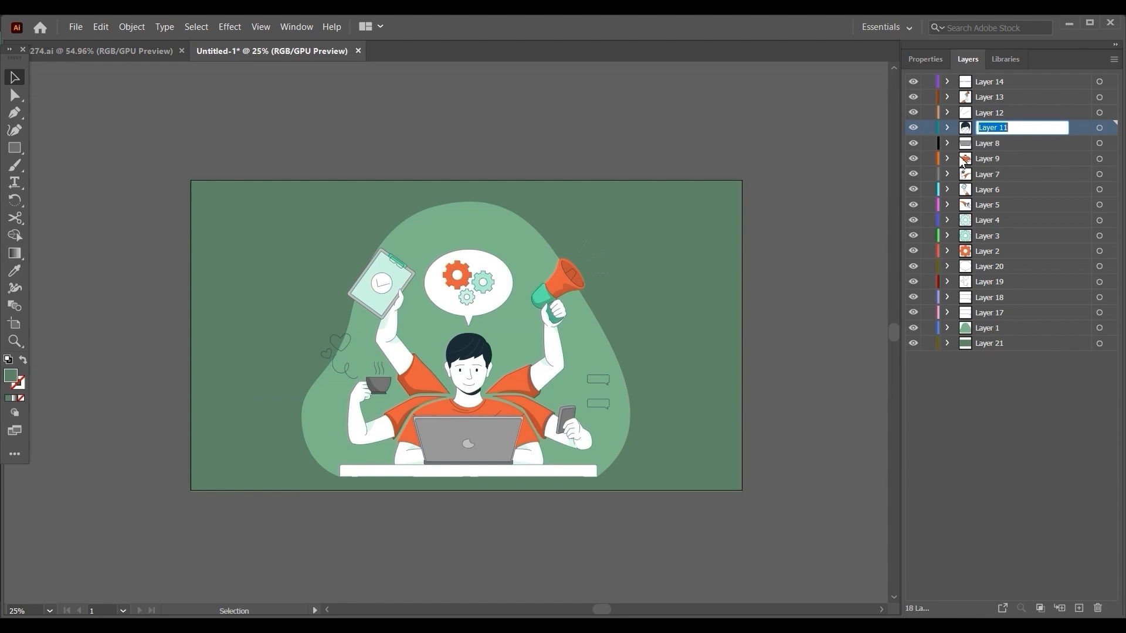
key("BackSpace")
type("راس")
left_click(997, 388)
Rename Layer 9 with the torso as "جسم" and Layer 8 with the laptop as "لاب توب".
double_click(989, 158)
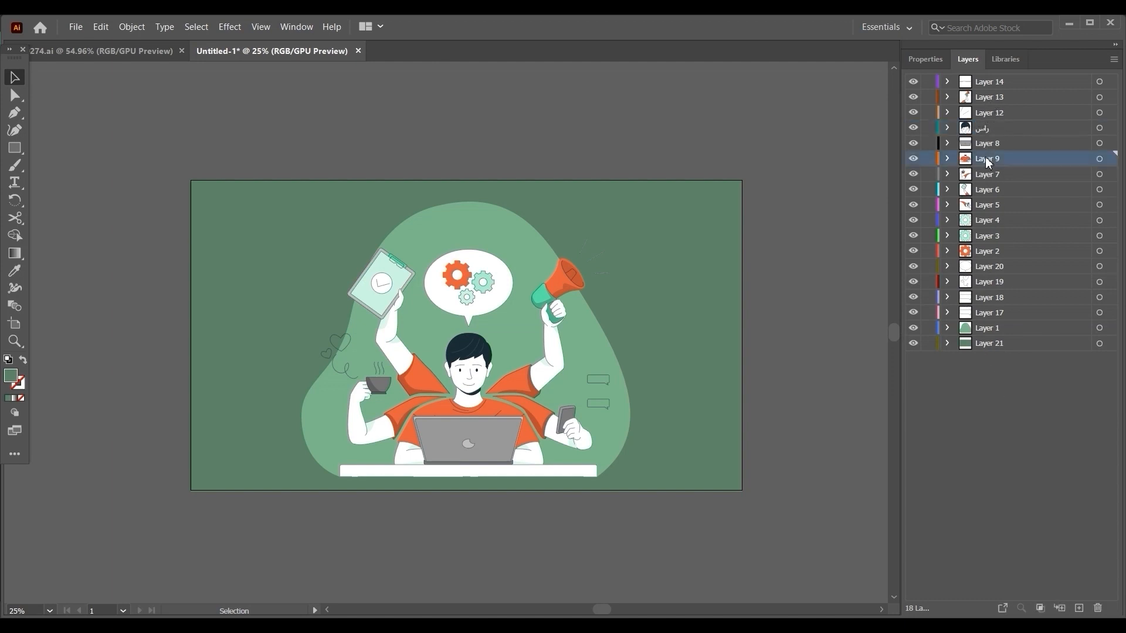
type("جسم")
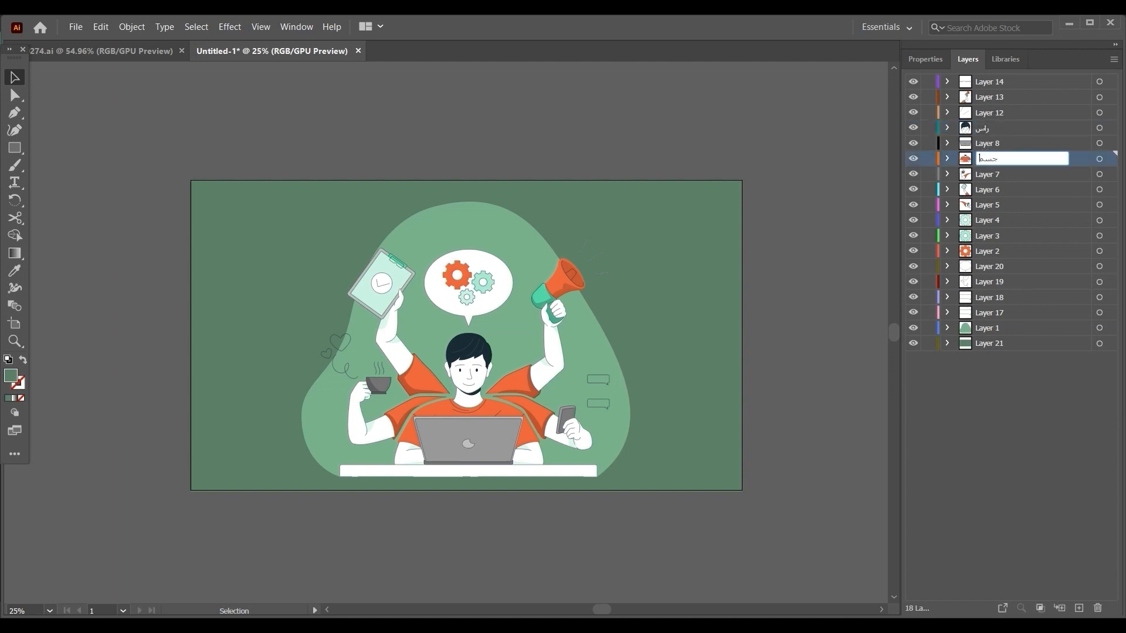
left_click(1006, 144)
double_click(1006, 144)
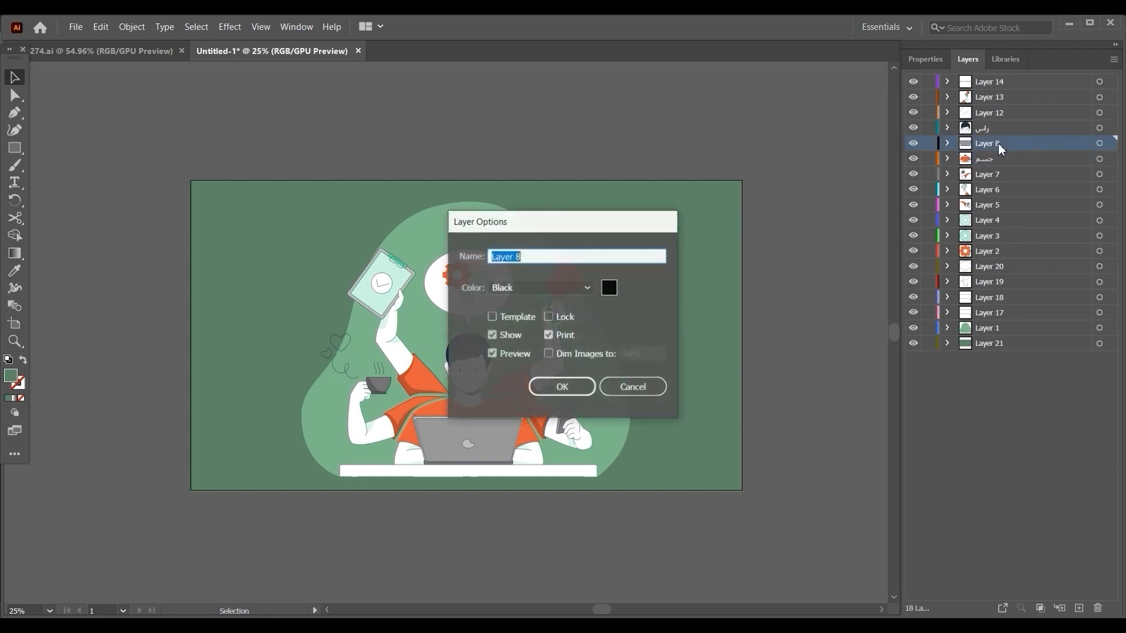
type("لاب")
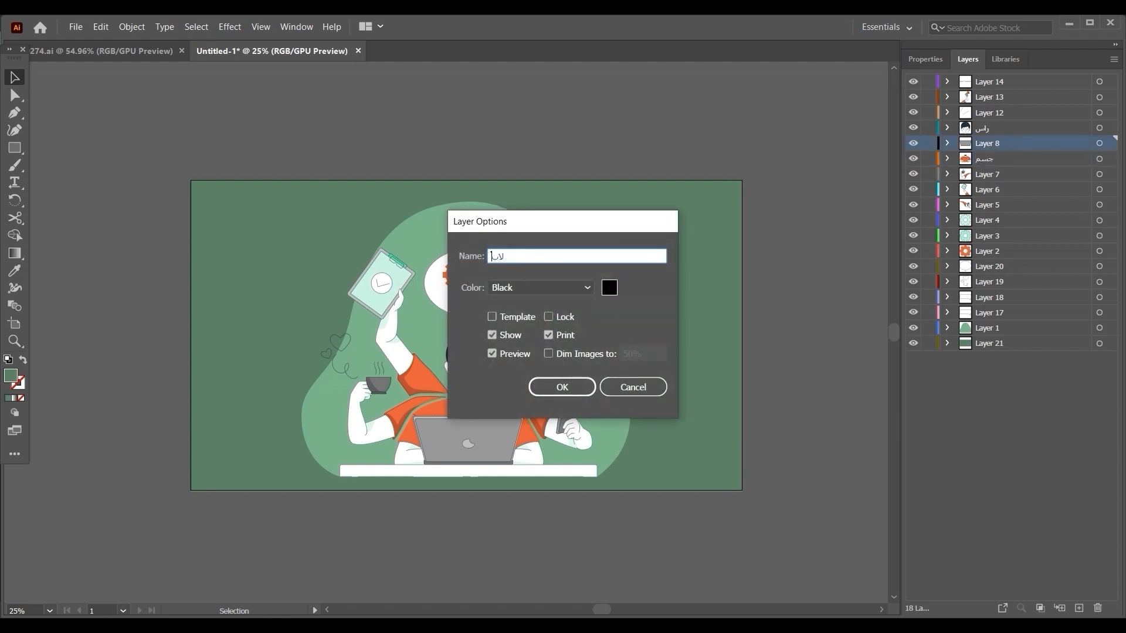
type(" توب")
key("Return")
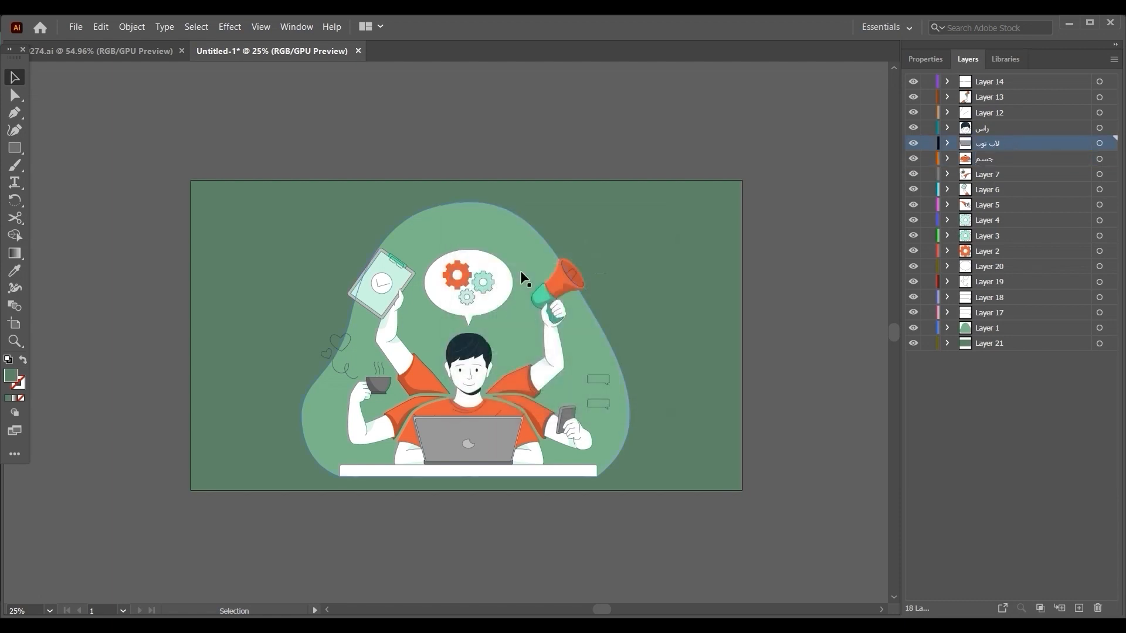
Rename Layer 7 with the coffee arm as "القهوه" and Layer 6 with the clipboard arm as "نوت".
left_click(990, 174)
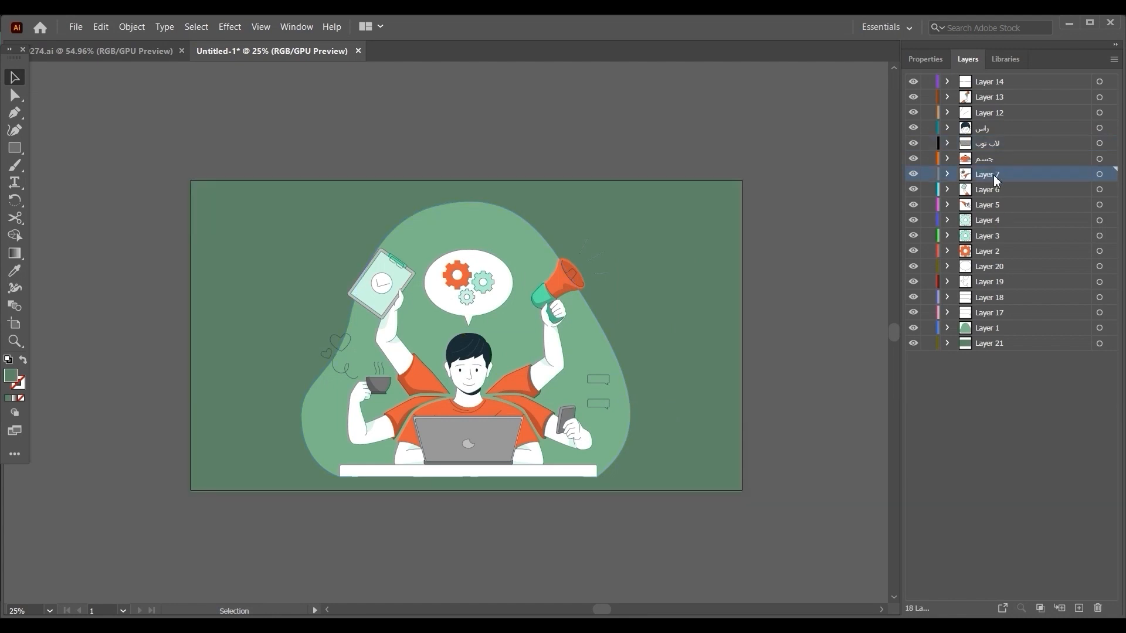
double_click(993, 174)
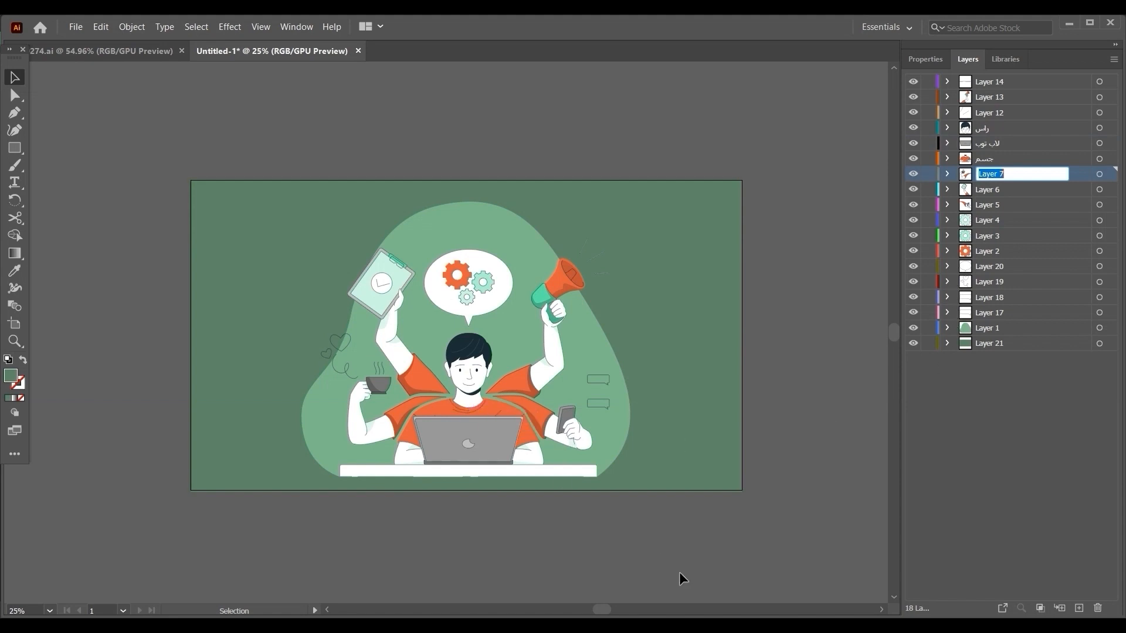
key("BackSpace")
key("Return")
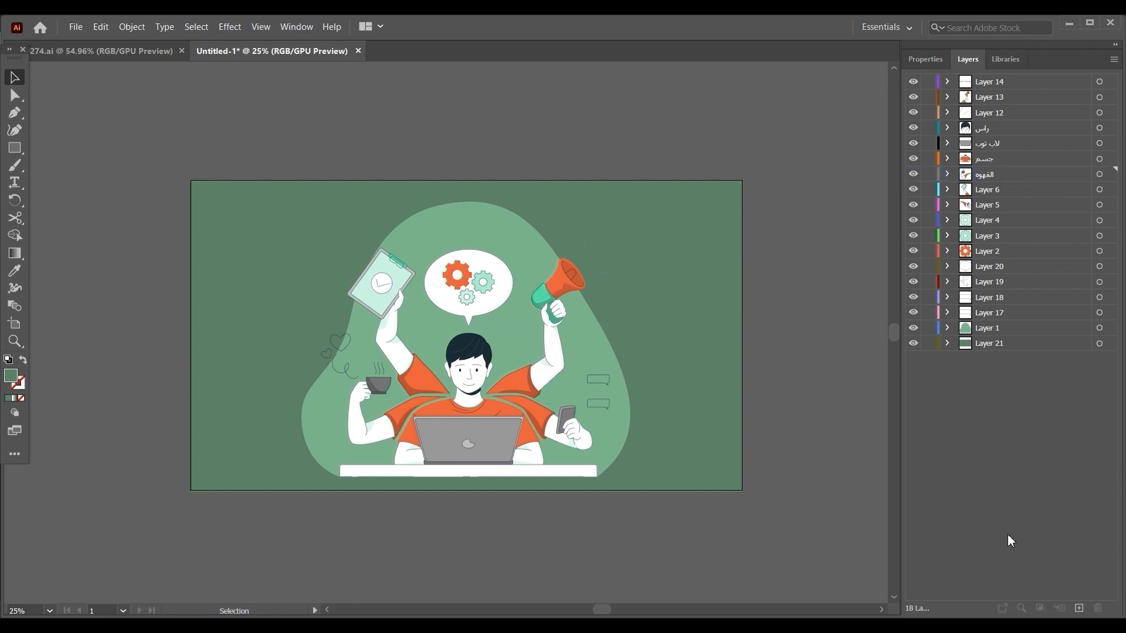
double_click(989, 189)
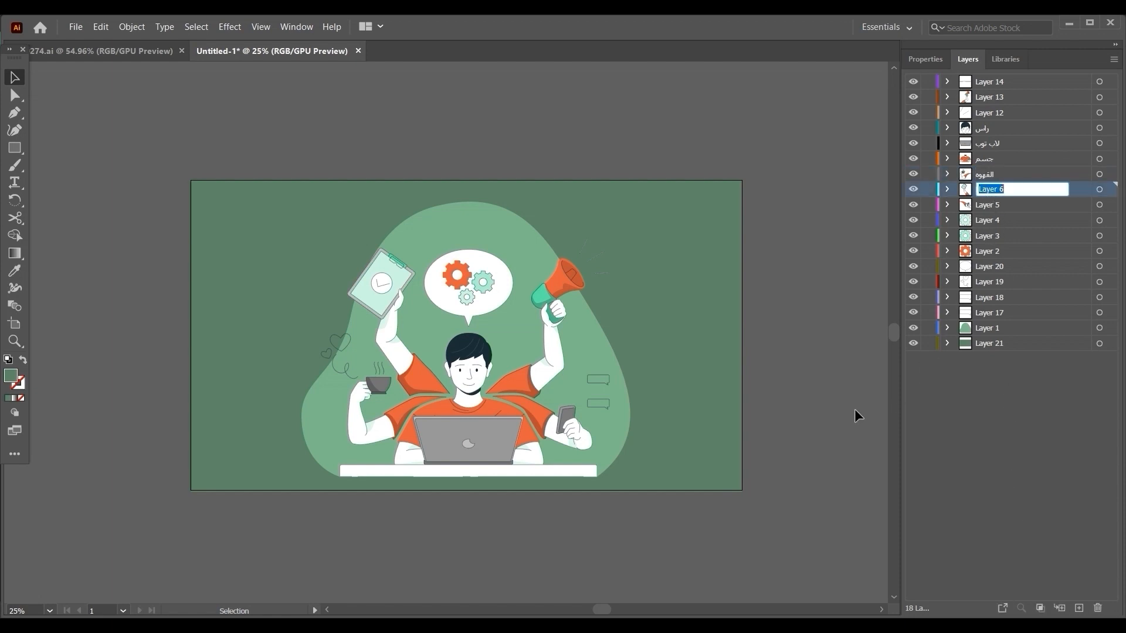
type("ا")
type("وت")
key("Return")
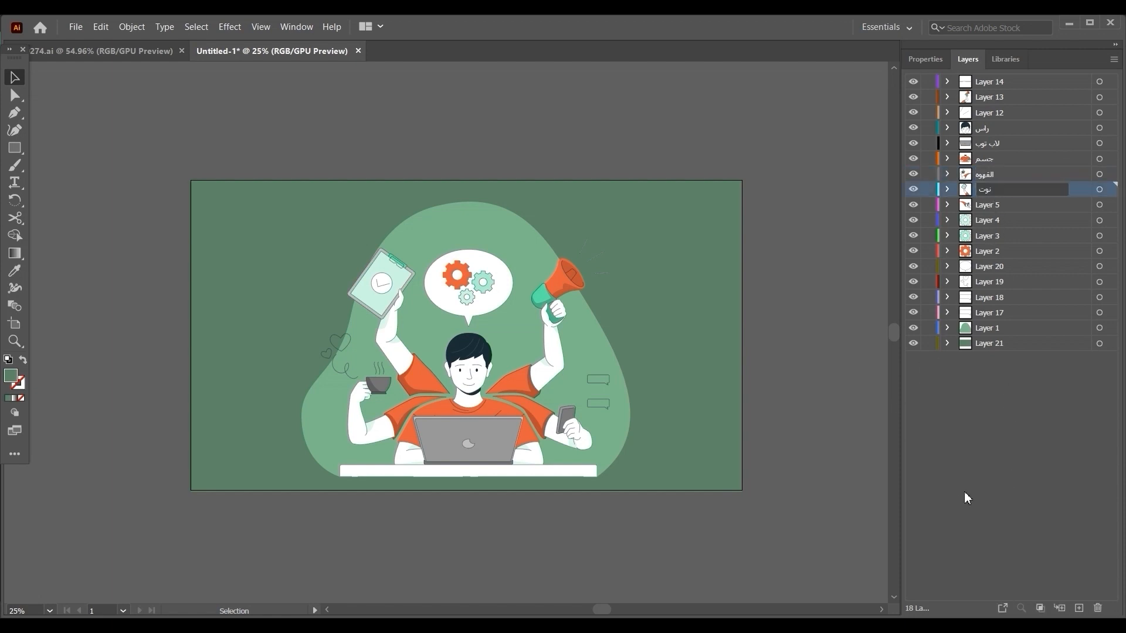
Rename Layer 5 with the phone arm as "موبايل" and Layer 4 with the gear as "تروس".
double_click(990, 204)
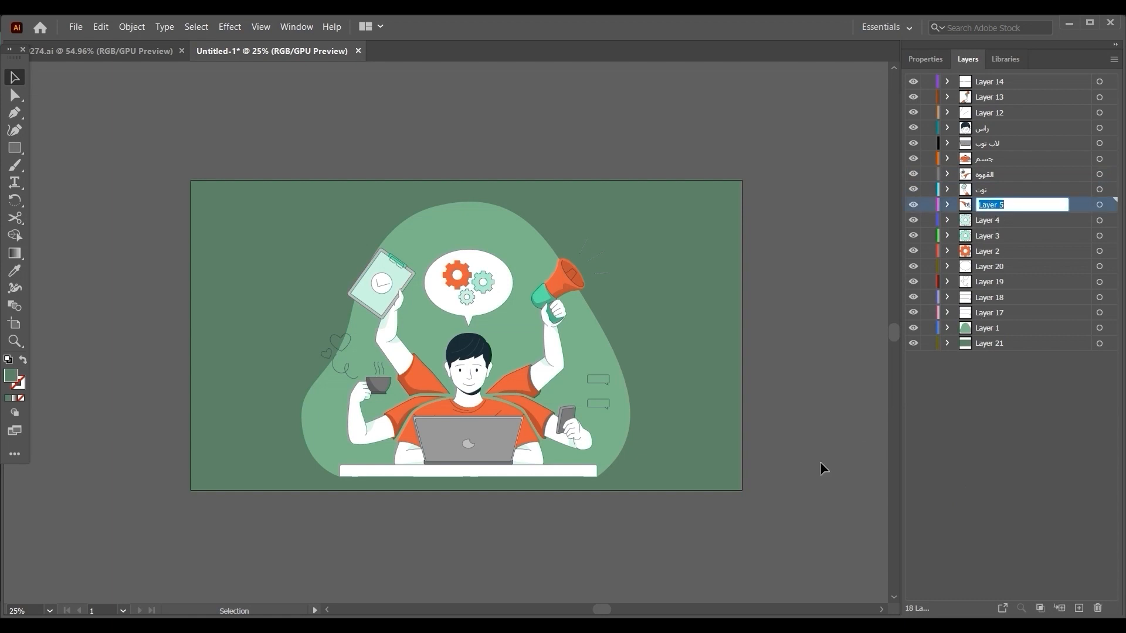
type("موبايل")
left_click(1010, 428)
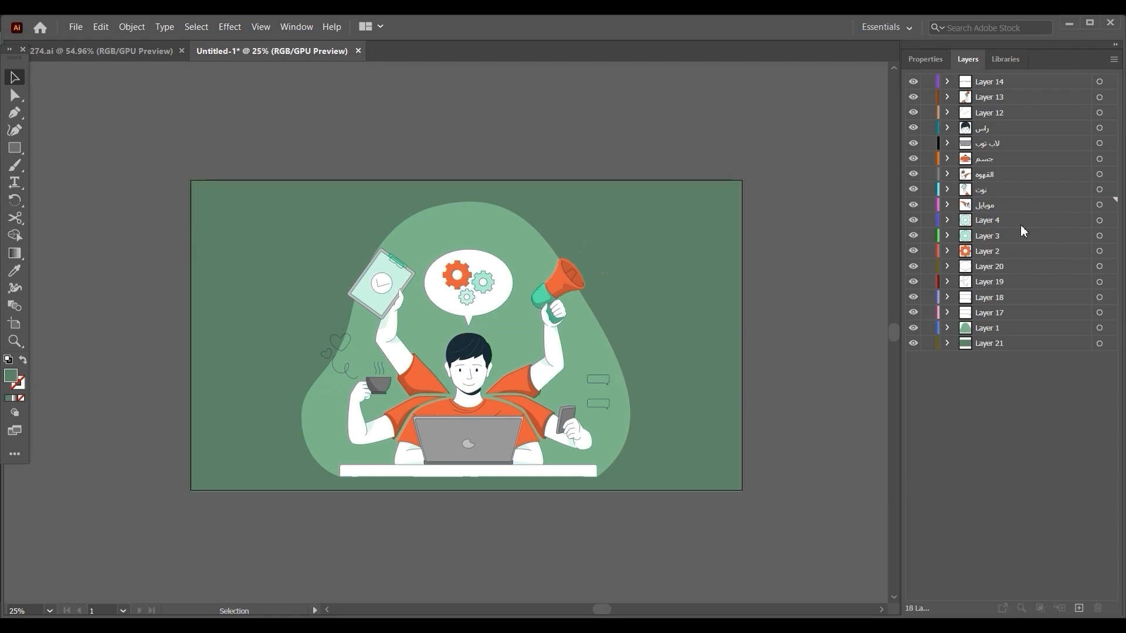
double_click(989, 221)
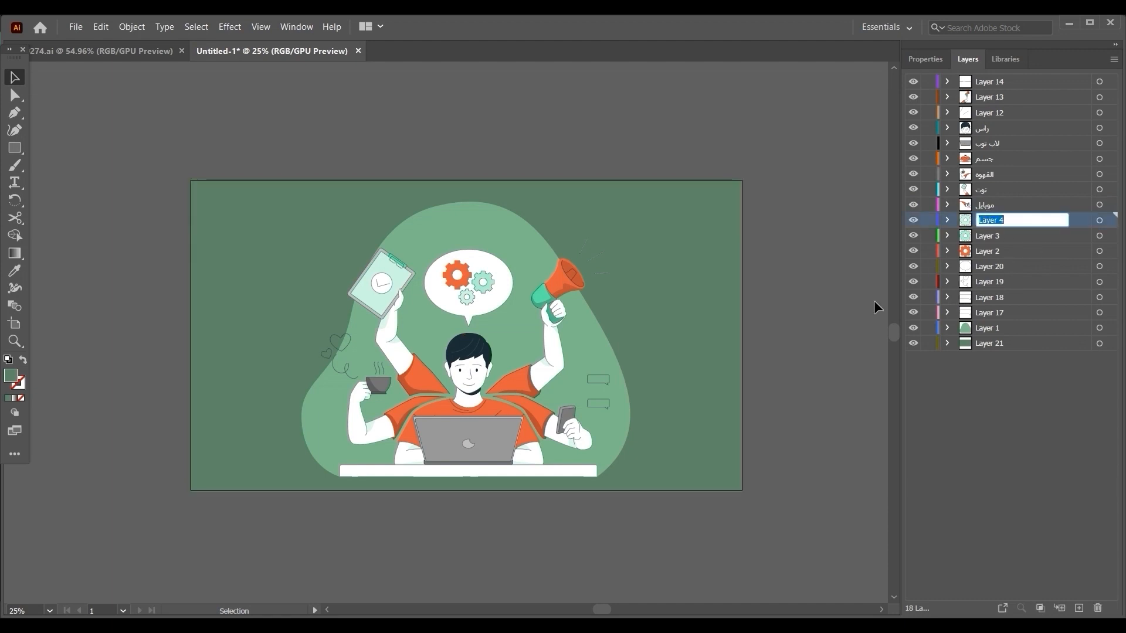
type("تروس")
left_click(1047, 443)
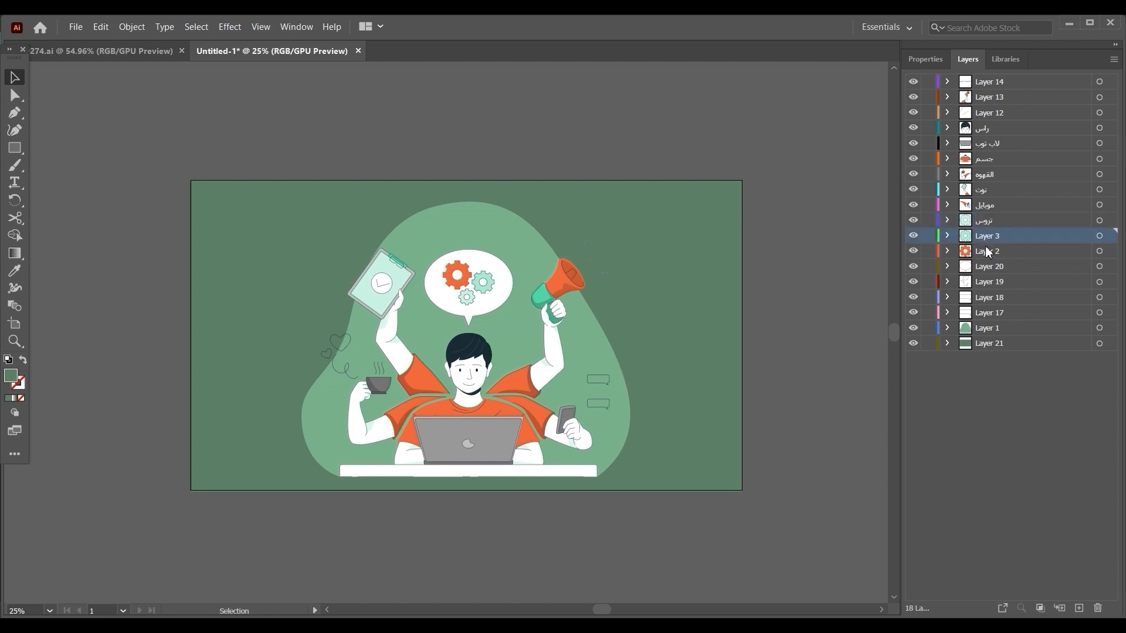
left_click(987, 253)
left_click(994, 271)
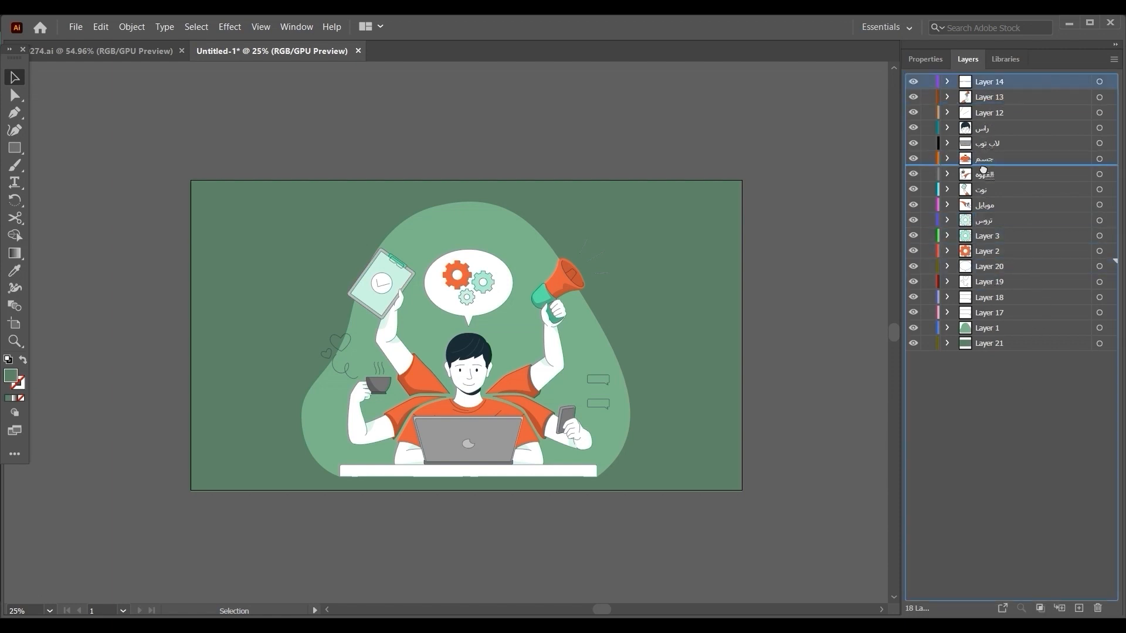
left_click(995, 83)
left_click(1006, 407)
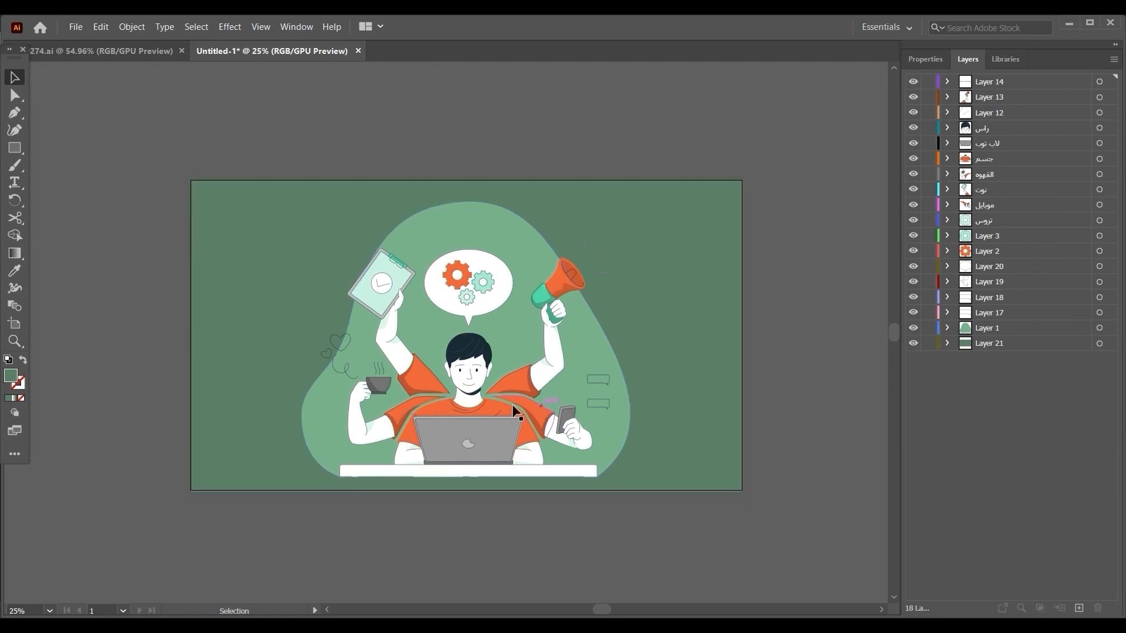
Save the document as the Illustrator file "مشهدالاول" on Local Disk (D:), accepting the Illustrator 2020 options.
left_click(82, 25)
left_click(241, 147)
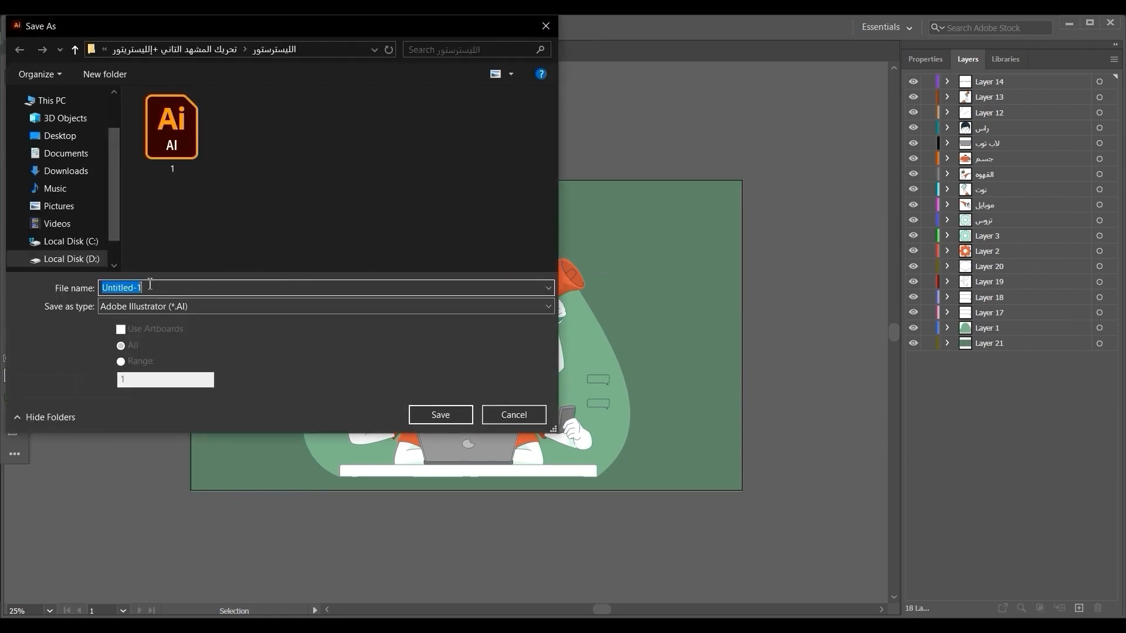
left_click(90, 261)
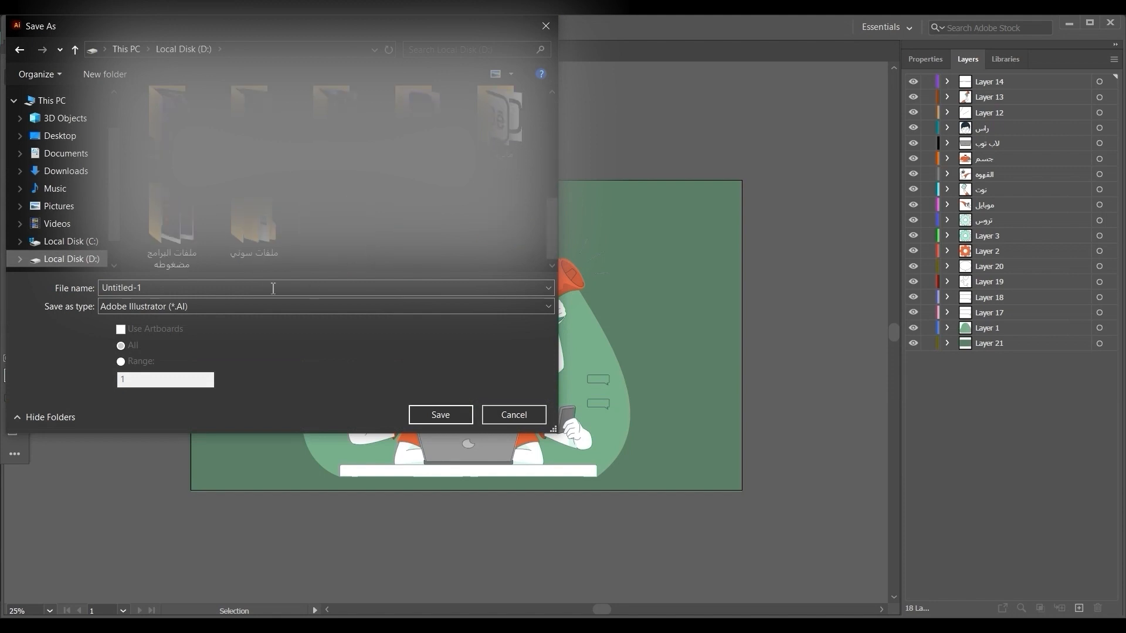
left_click(163, 287)
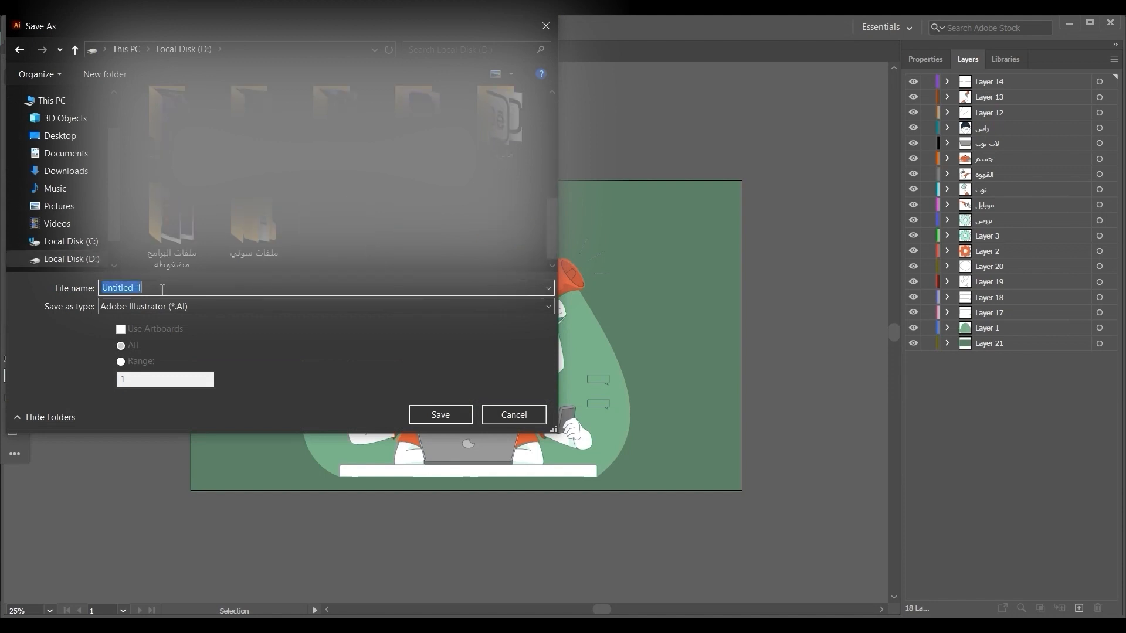
type("مشهدالاول")
left_click(416, 415)
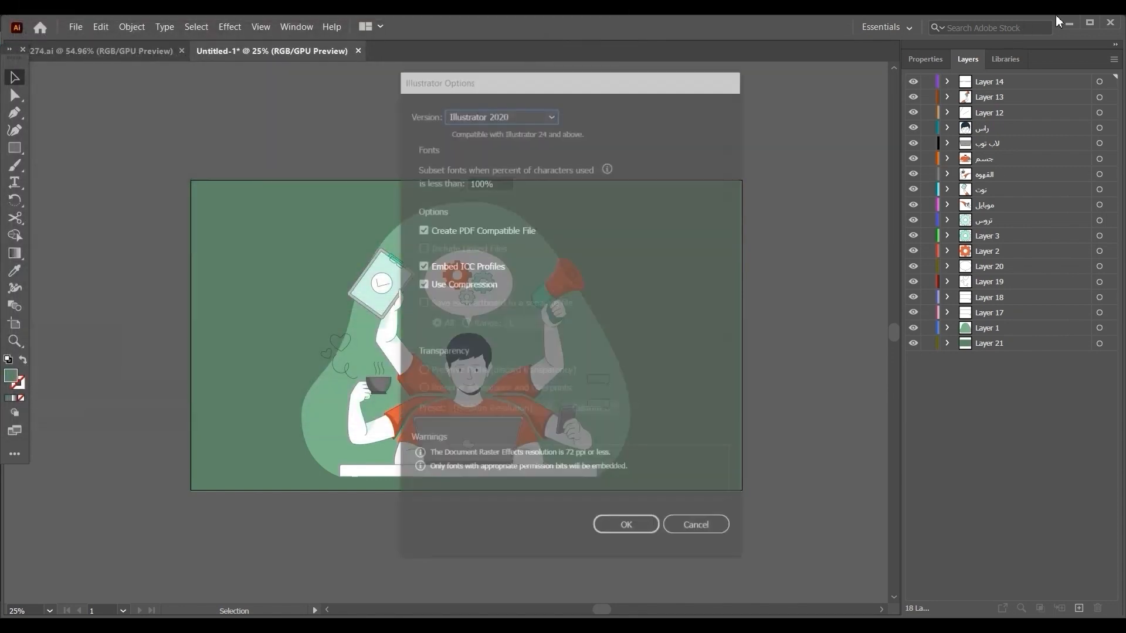
left_click(616, 531)
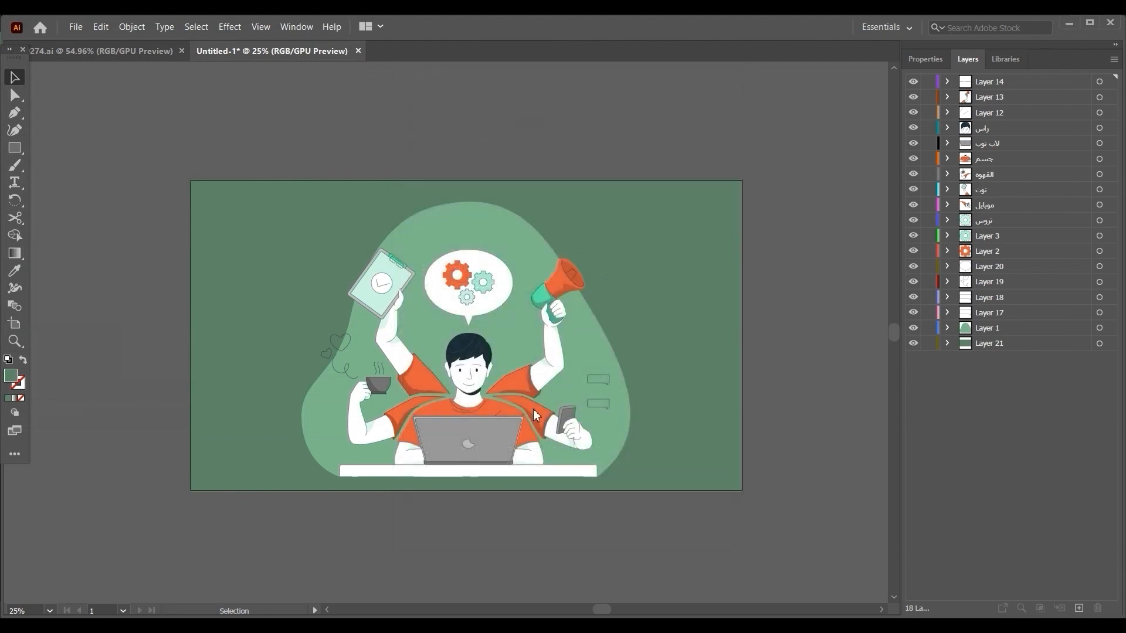
Switch to After Effects, make the composition viewer area taller and dismiss the Animation Composer update notice.
left_click(1069, 27)
key("alt+Tab")
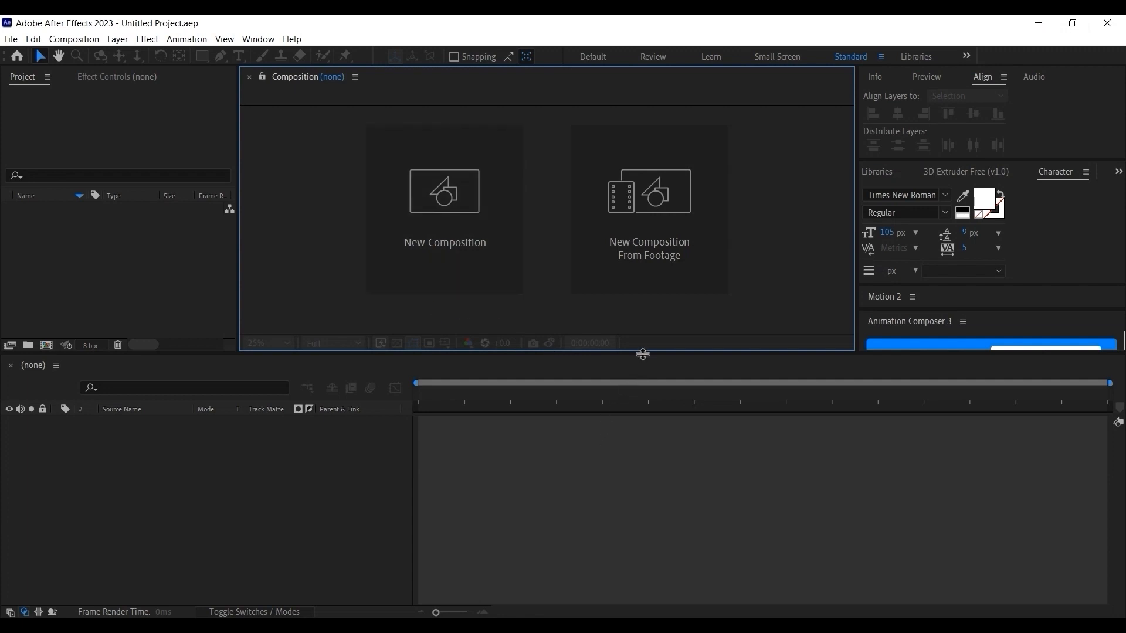
left_click_drag(641, 353, 631, 409)
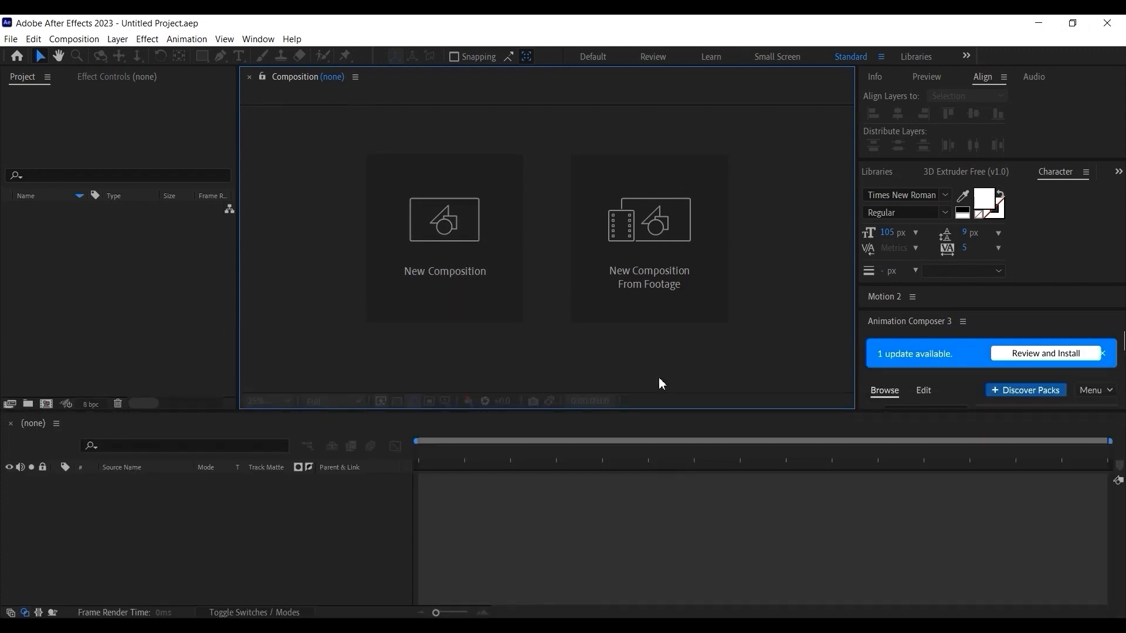
left_click(1102, 353)
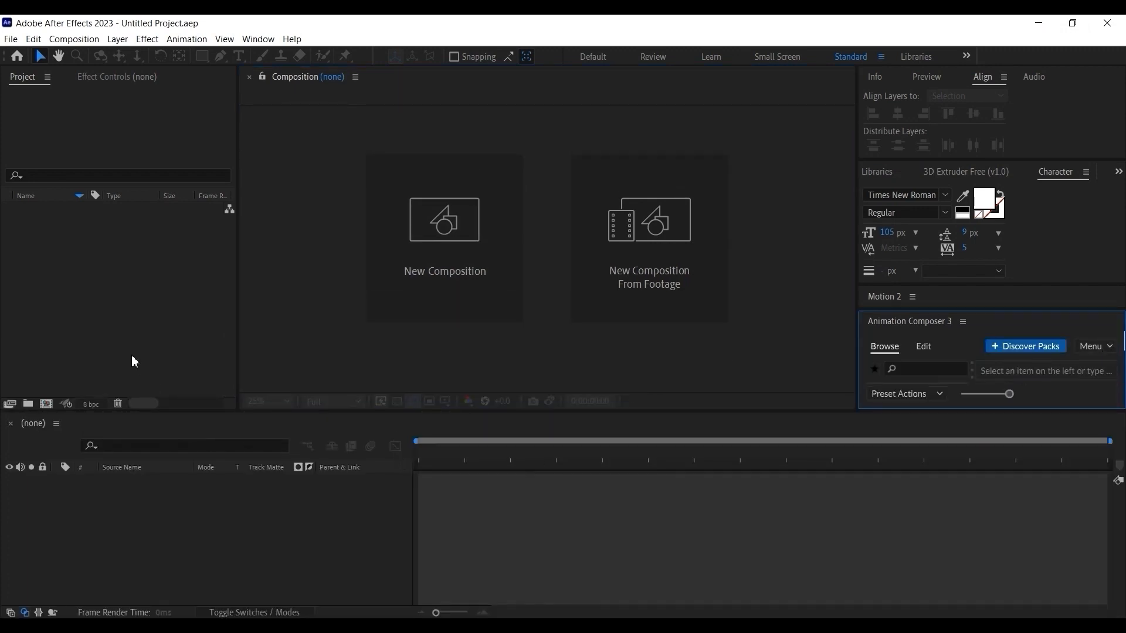
Try to bring the saved Illustrator file from the Local Disk (D:) folder straight into the After Effects project.
mouse_move(124, 616)
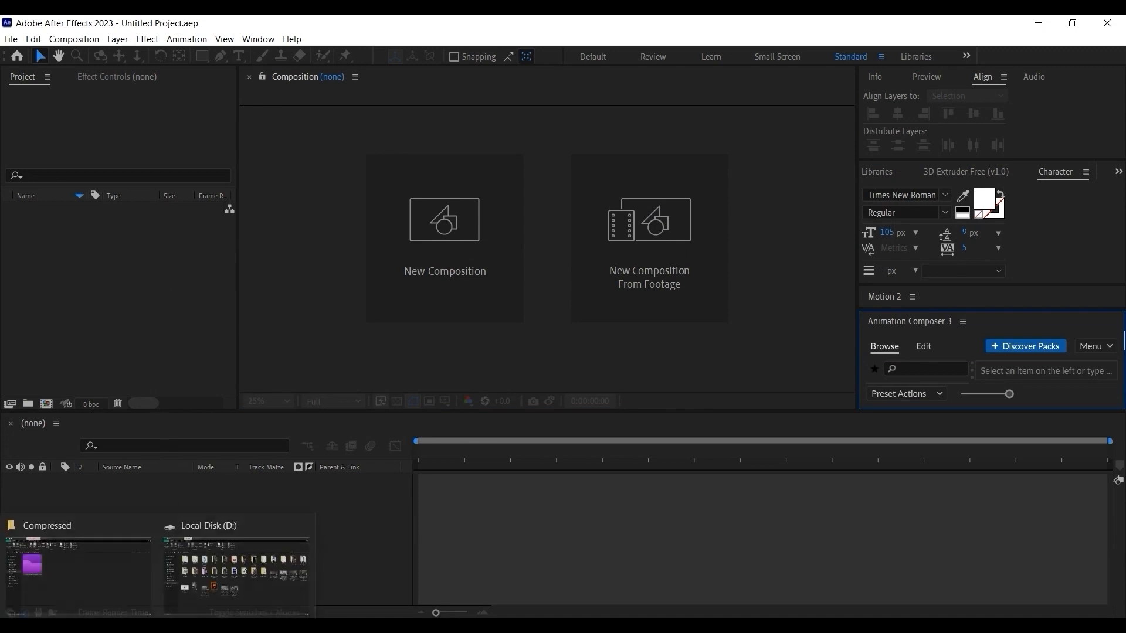
left_click(143, 566)
left_click(71, 369)
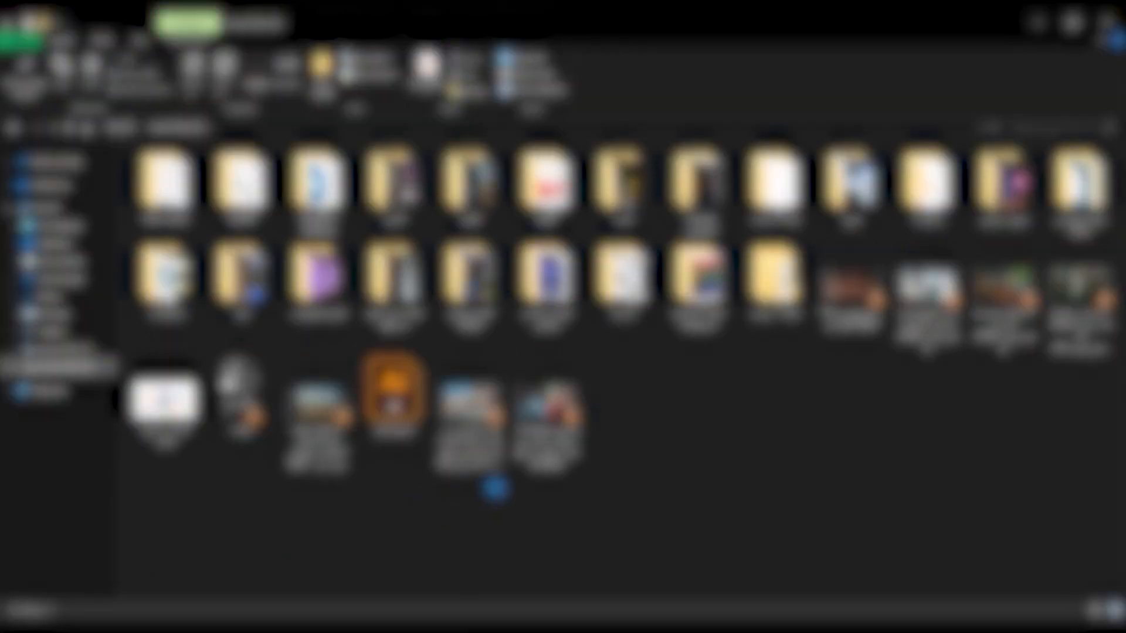
left_click_drag(390, 410, 334, 604)
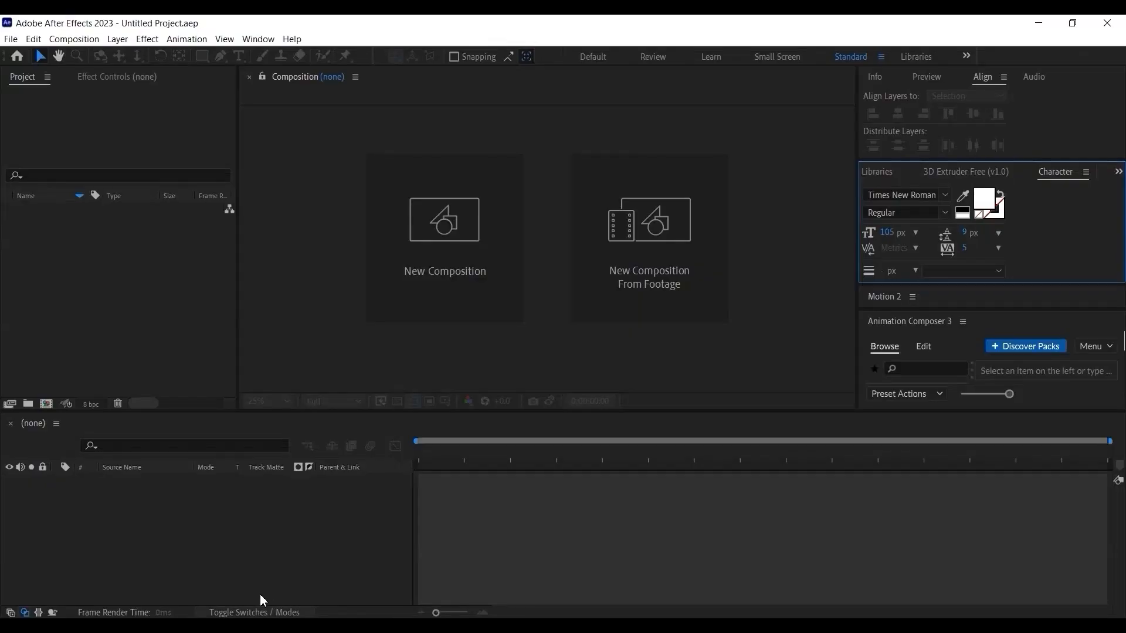
Import "مشهدالاول" from Local Disk (D:) into the project as Composition - Retain Layer Sizes.
left_click(135, 335)
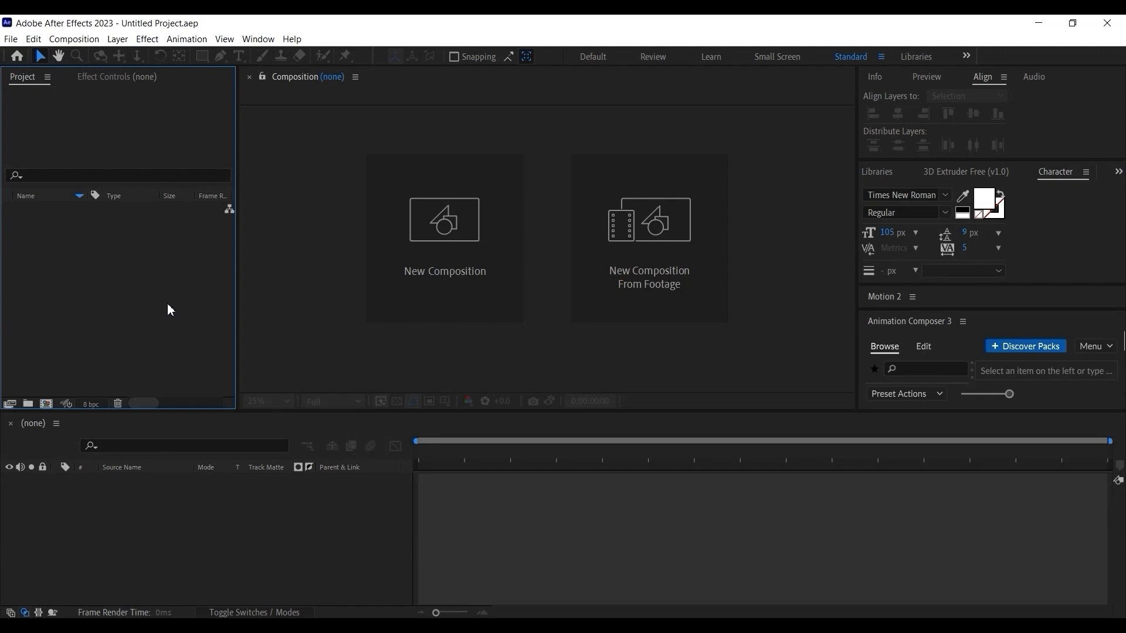
double_click(143, 309)
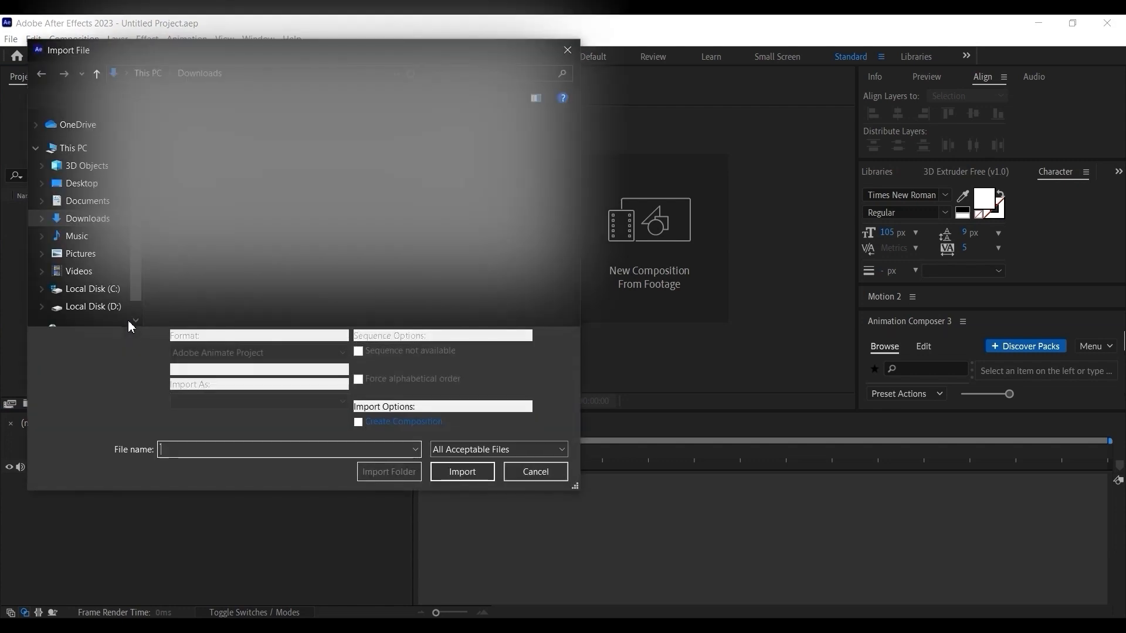
left_click(105, 306)
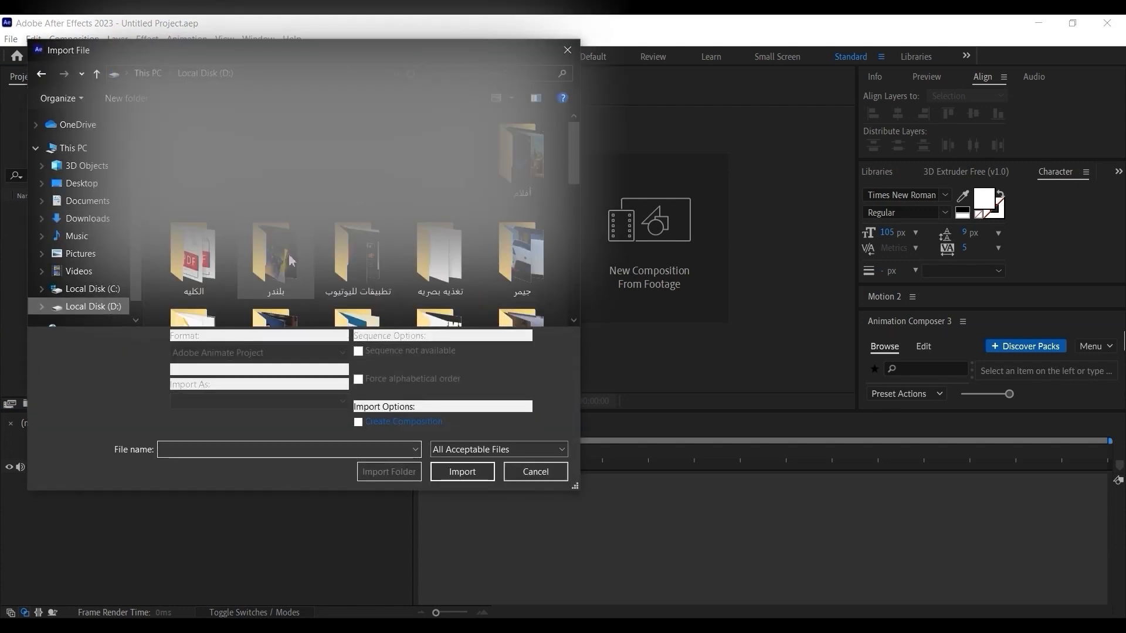
scroll(293, 262, "down", 10)
left_click(544, 147)
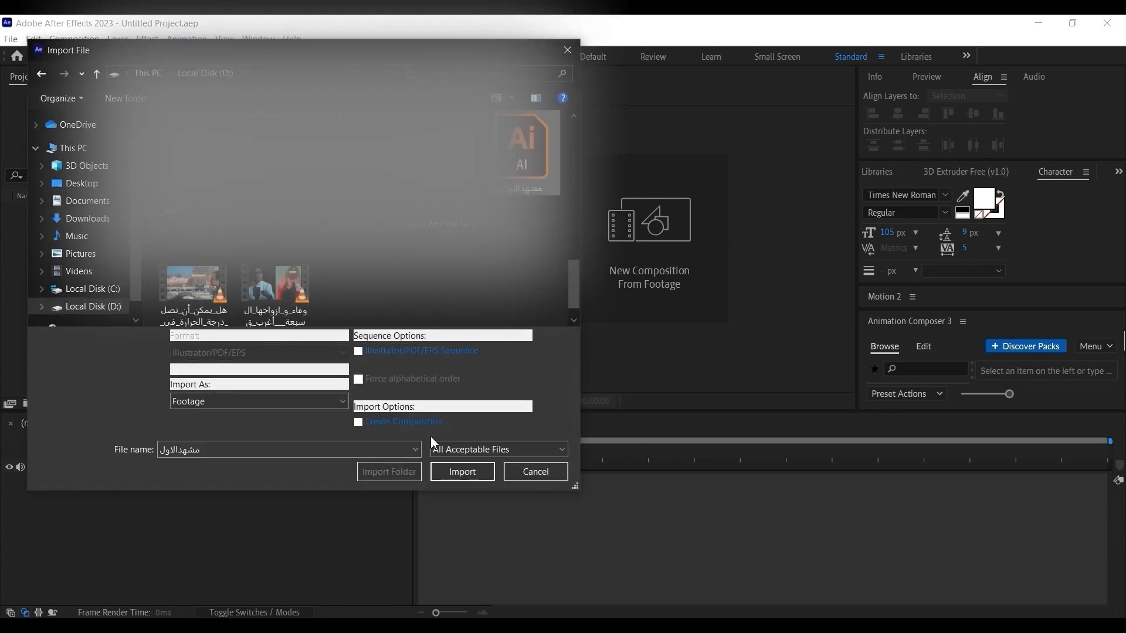
left_click(247, 402)
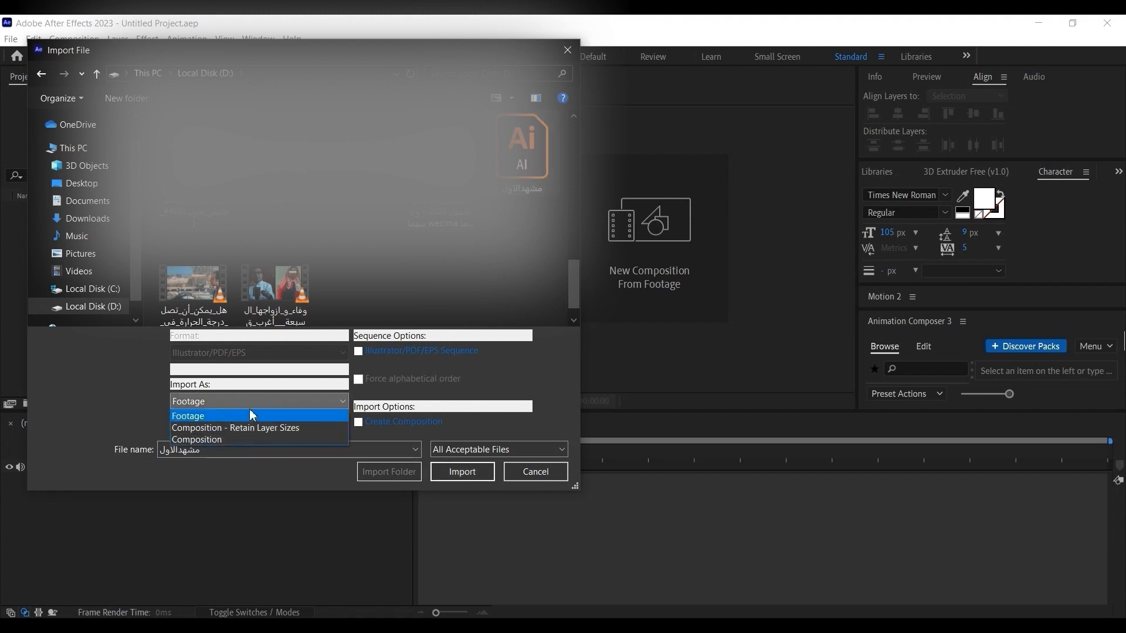
left_click(273, 432)
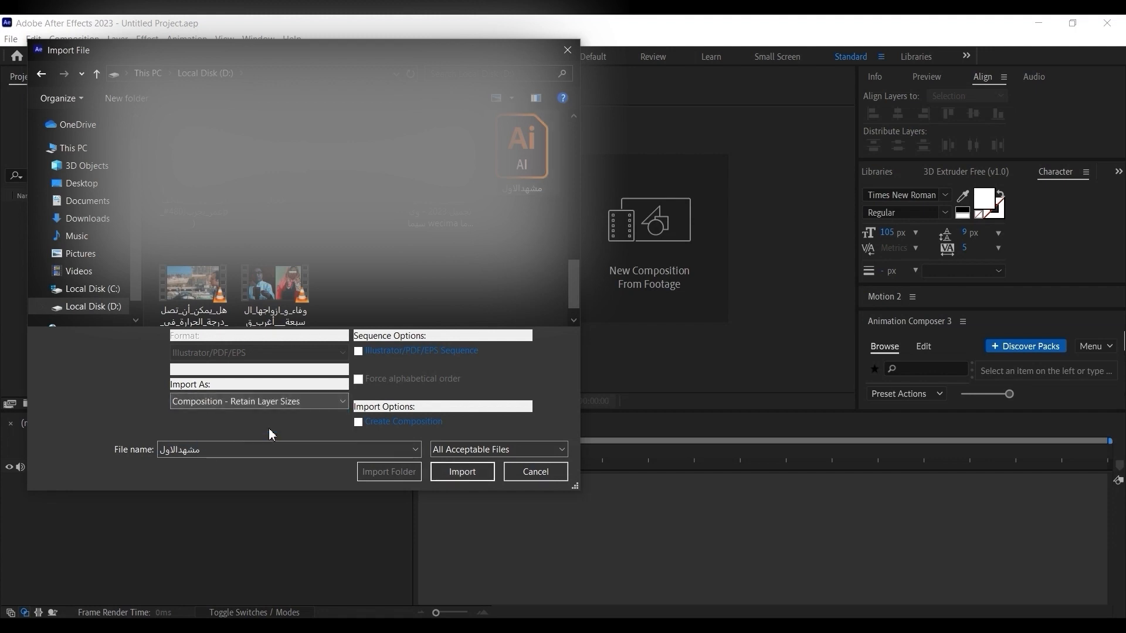
left_click(480, 472)
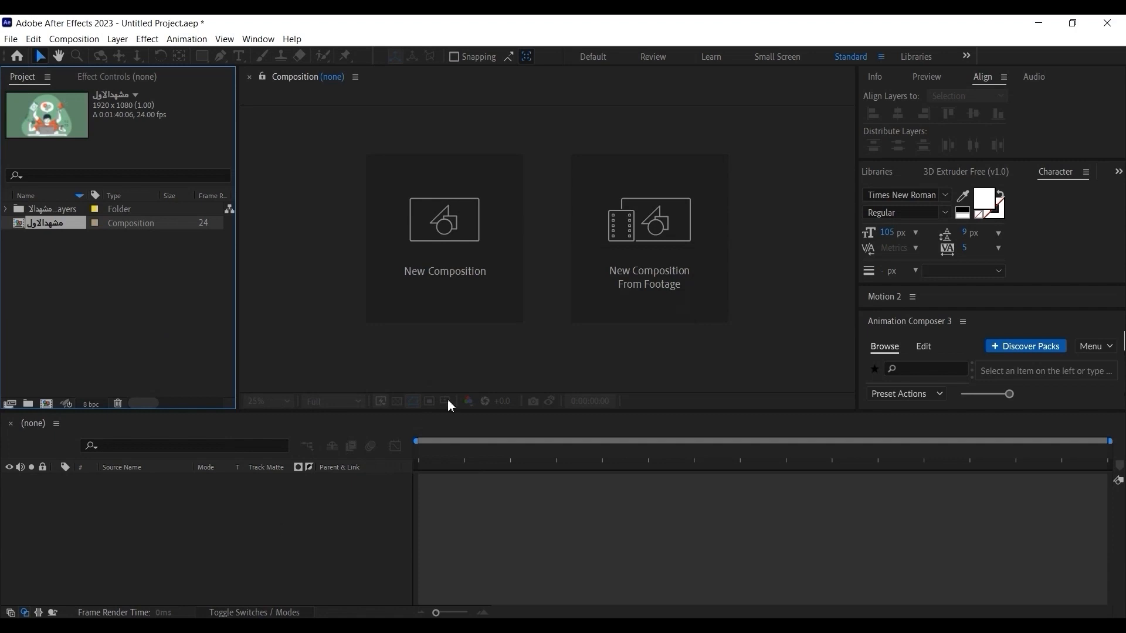
Examine the imported composition and the contents of its layers folder in the project.
left_click(98, 365)
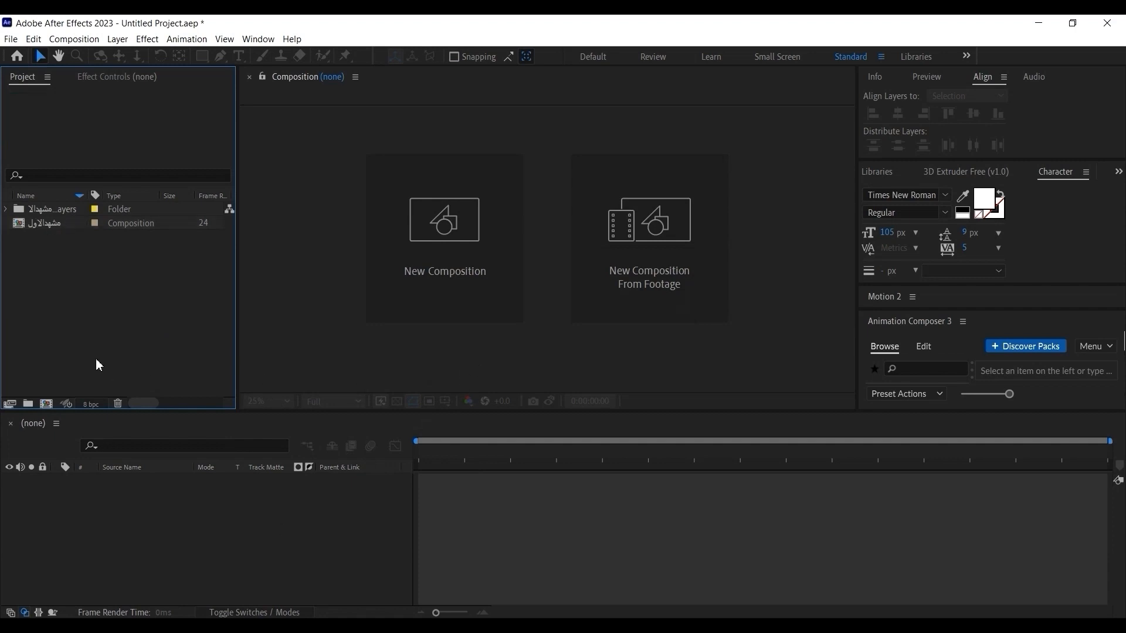
left_click(42, 225)
left_click(50, 210)
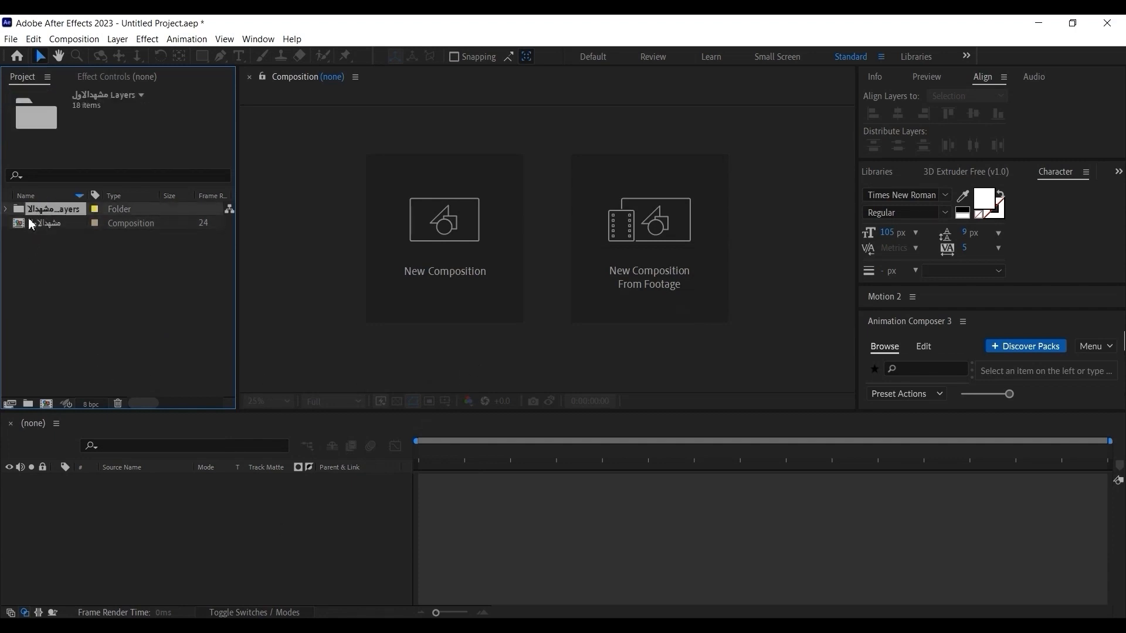
left_click(6, 209)
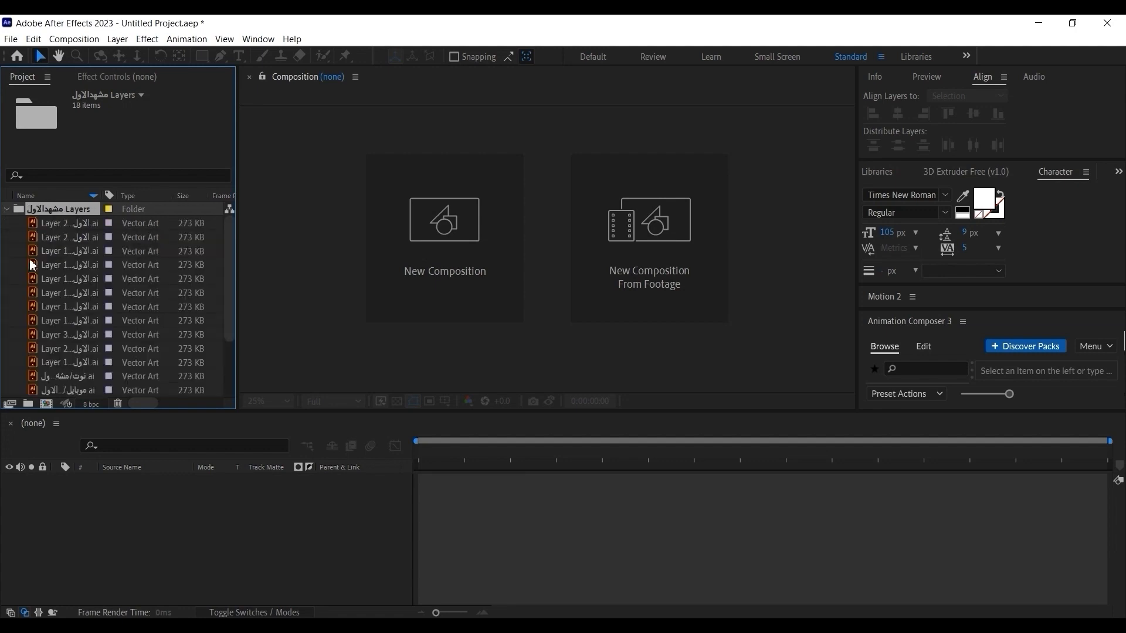
left_click(7, 210)
left_click(56, 226)
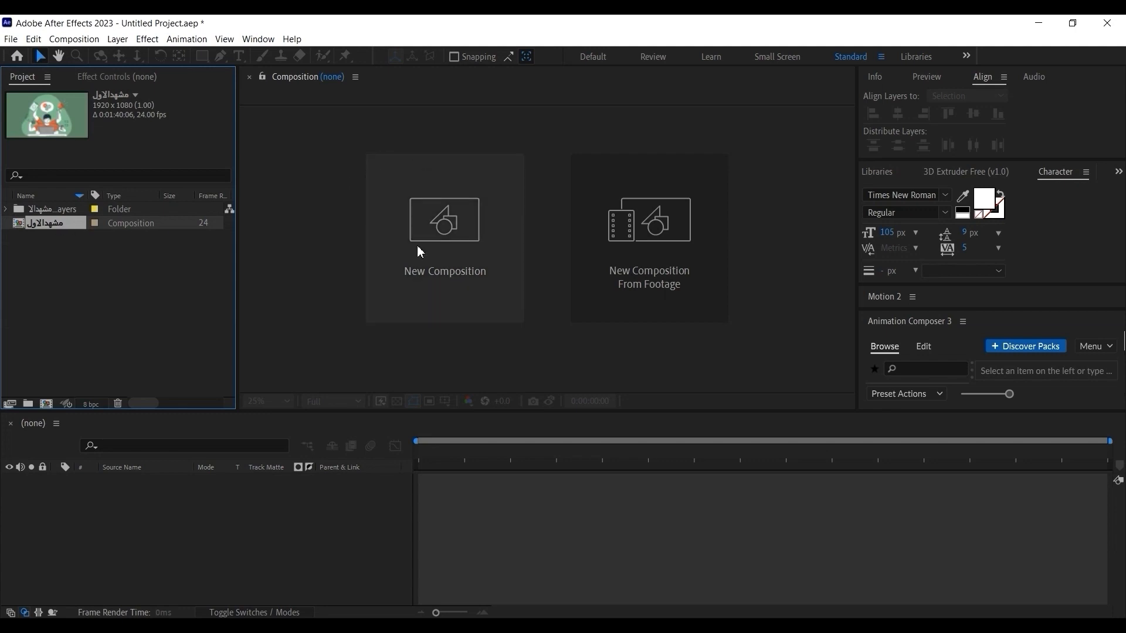
Create a new composition with the duration set to 0:00:10:06.
left_click(434, 296)
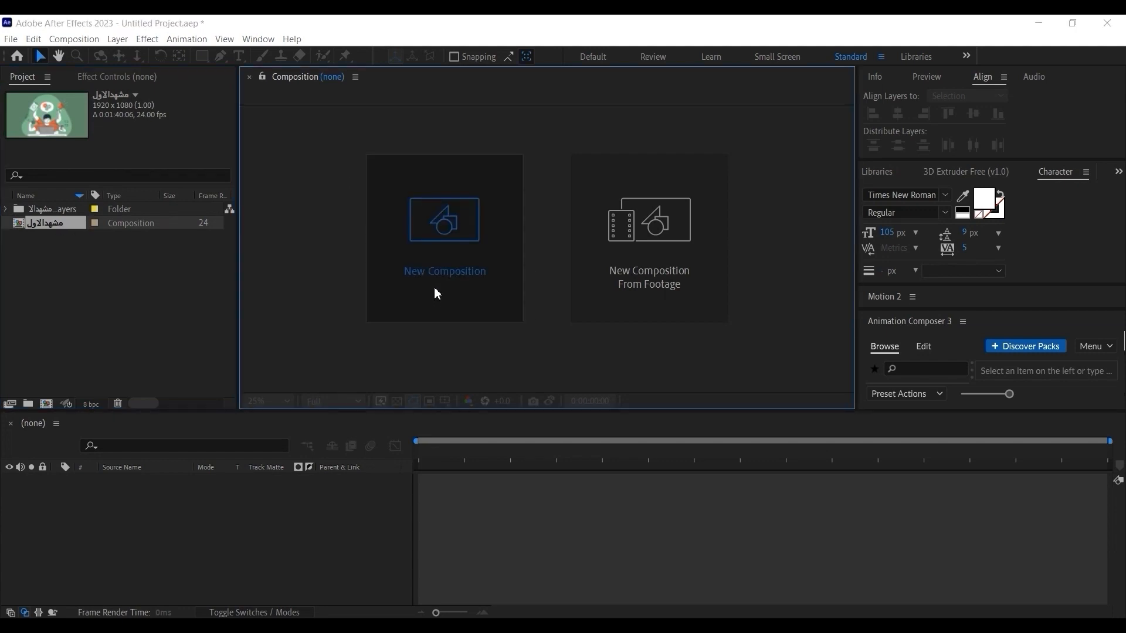
left_click(434, 286)
left_click(365, 115)
left_click_drag(366, 115, 316, 116)
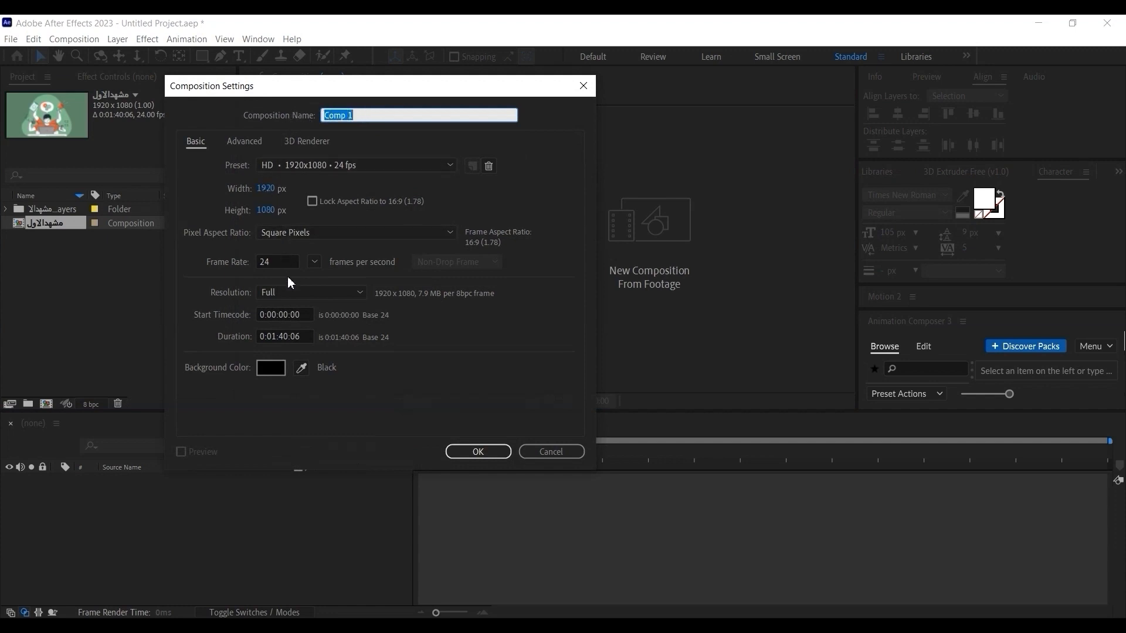
left_click(300, 367)
left_click(287, 338)
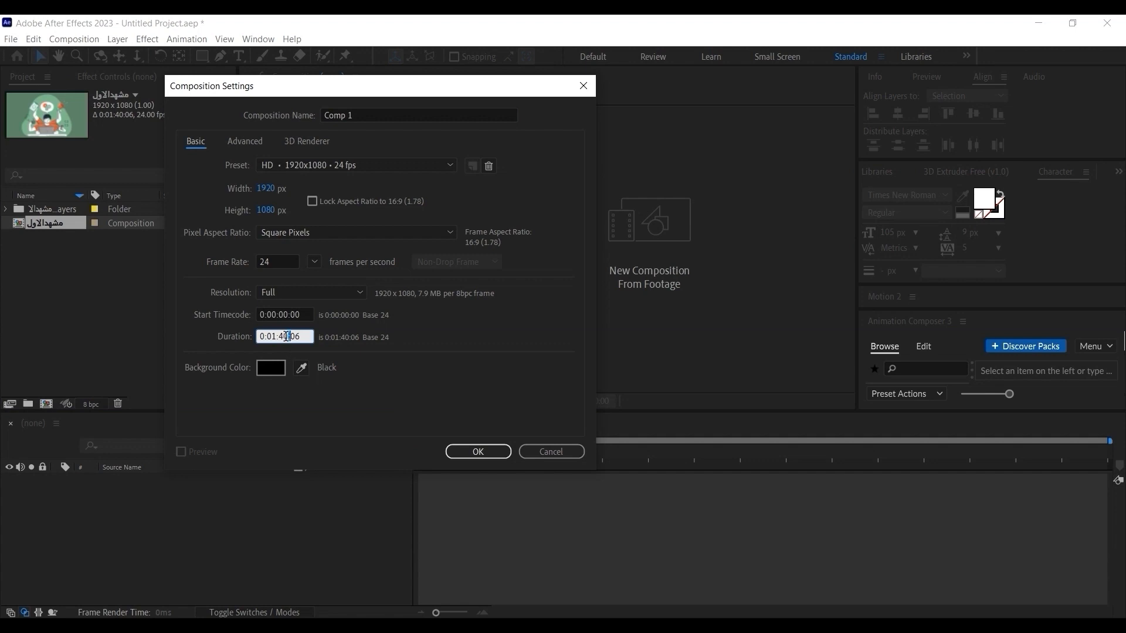
left_click(275, 336)
key("BackSpace")
type("0:10")
left_click(477, 452)
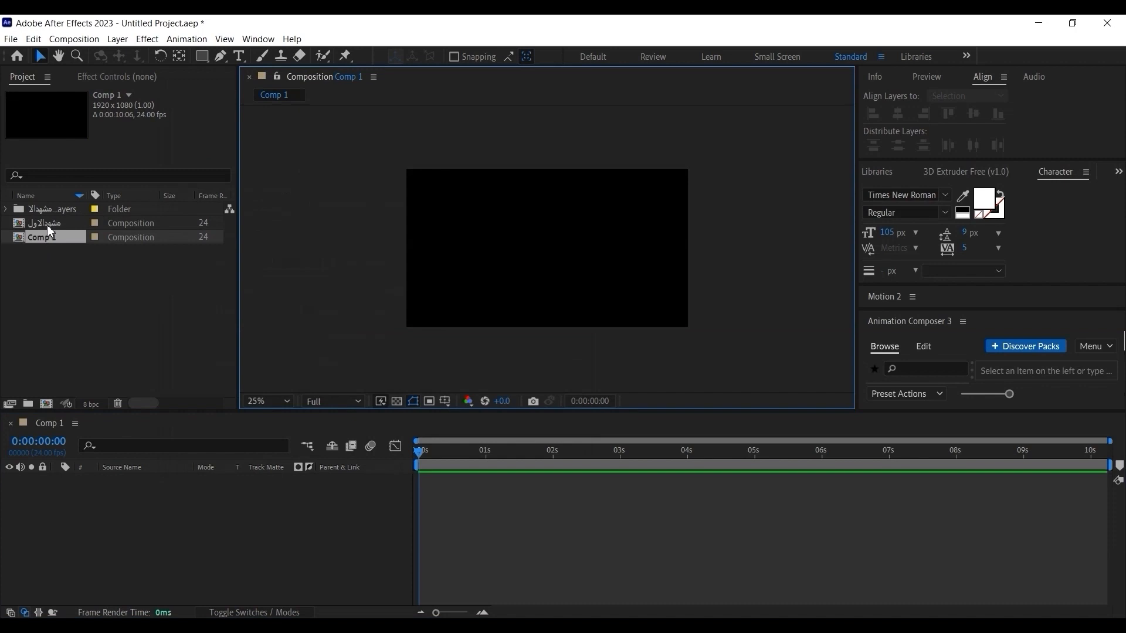
Add the "مشهدالاول" composition to the Comp 1 timeline and enlarge the preview to 50%.
left_click_drag(47, 223, 150, 491)
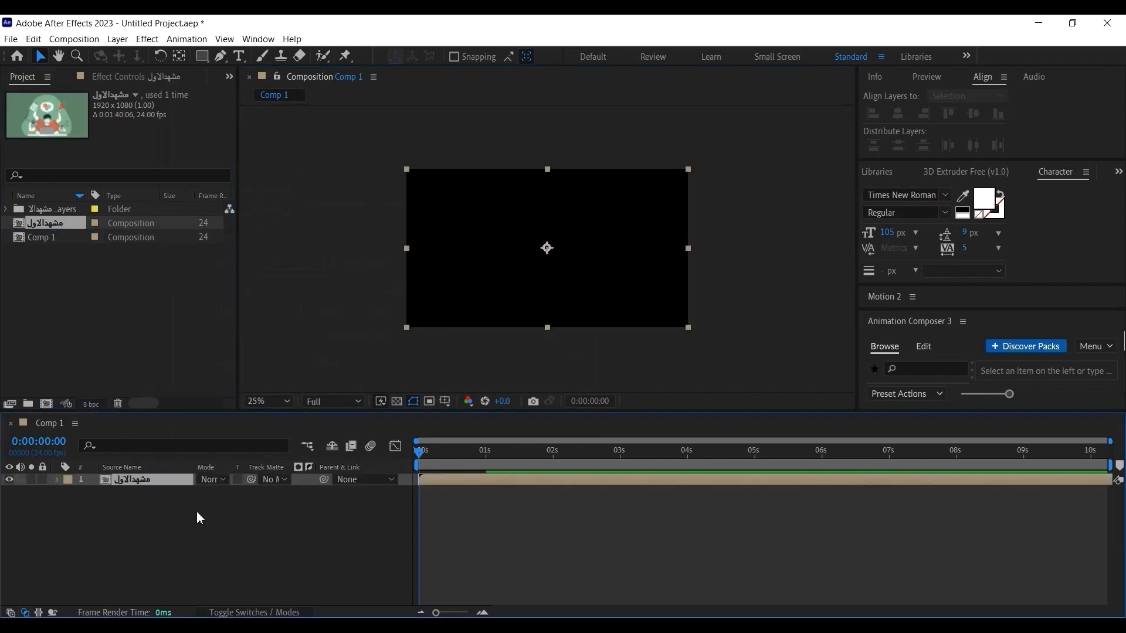
left_click(733, 236)
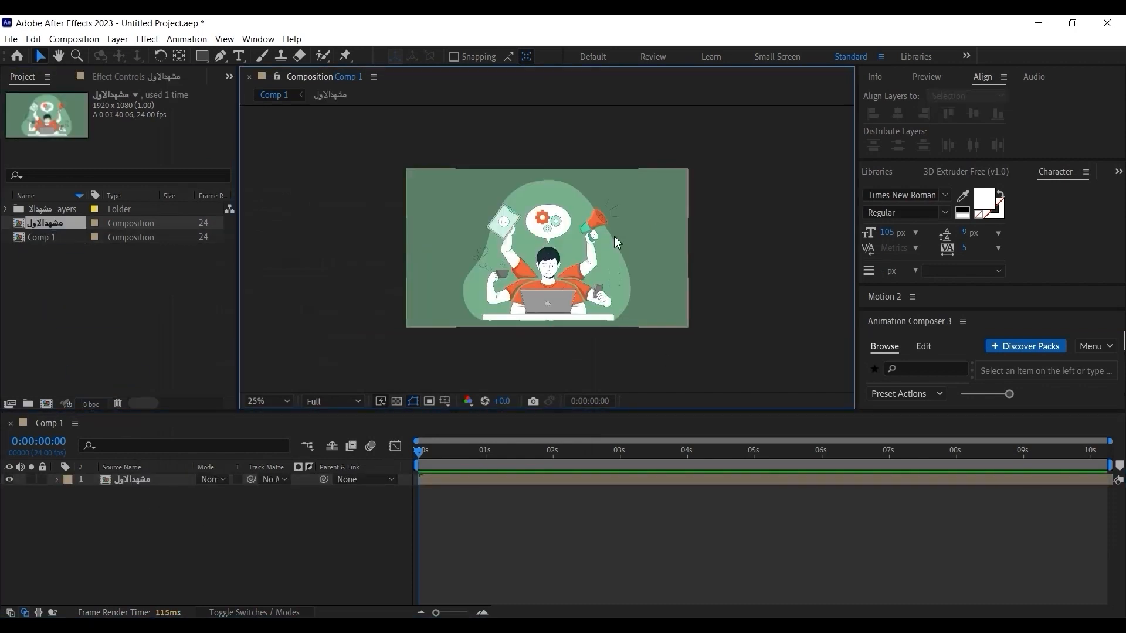
left_click(269, 401)
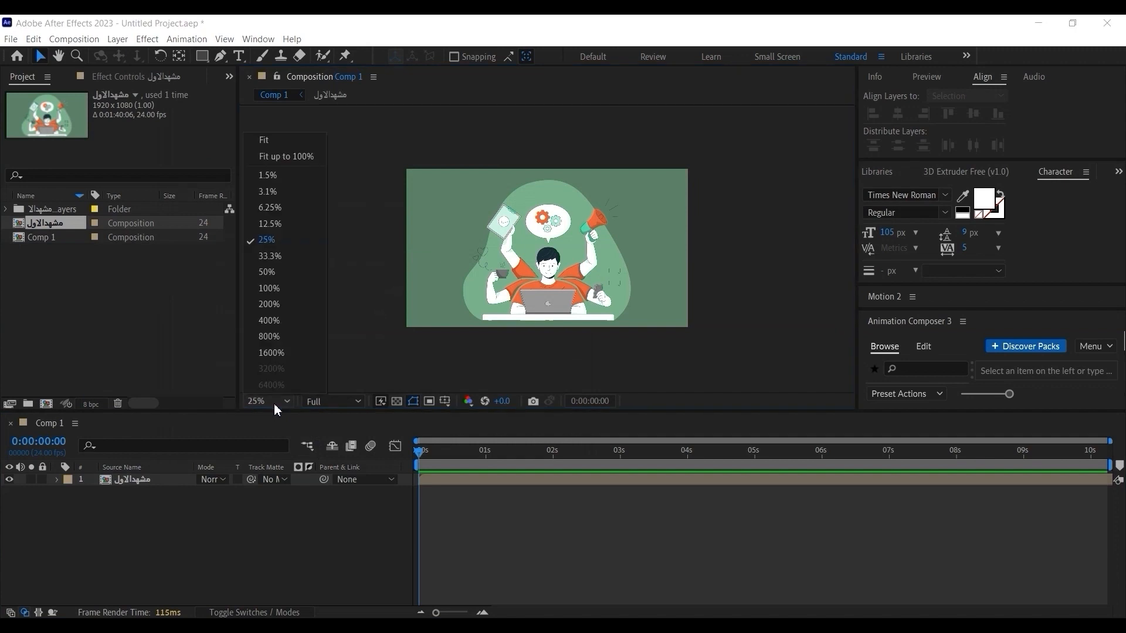
left_click(280, 141)
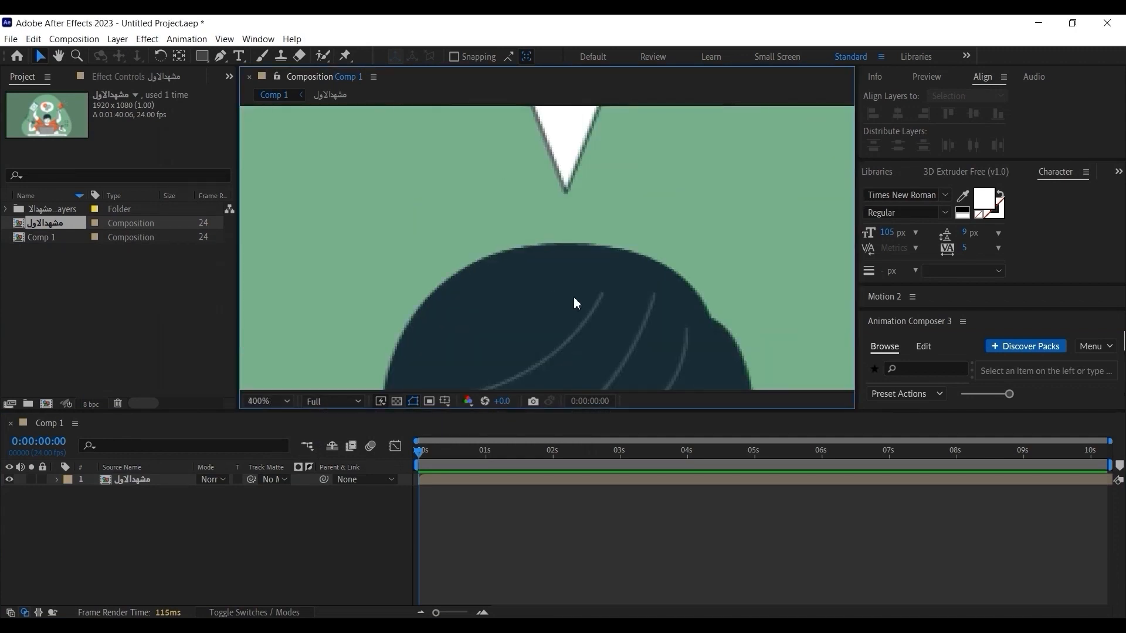
scroll(577, 303, "down", 6)
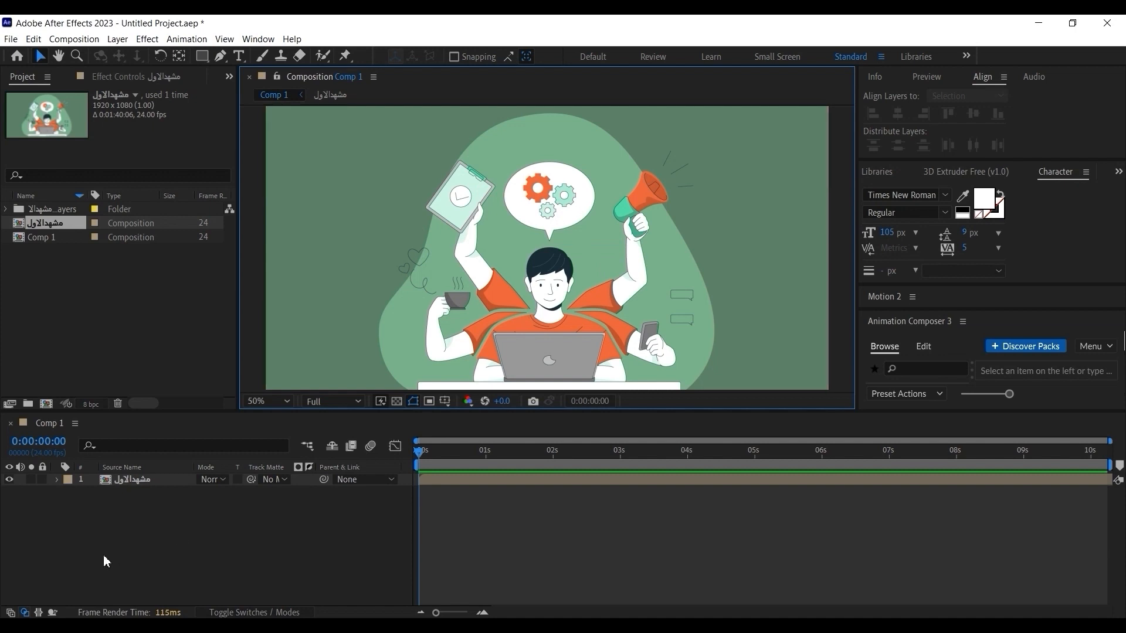
Look through the layers inside the nested "مشهدالاول" composition and return to Comp 1.
double_click(130, 480)
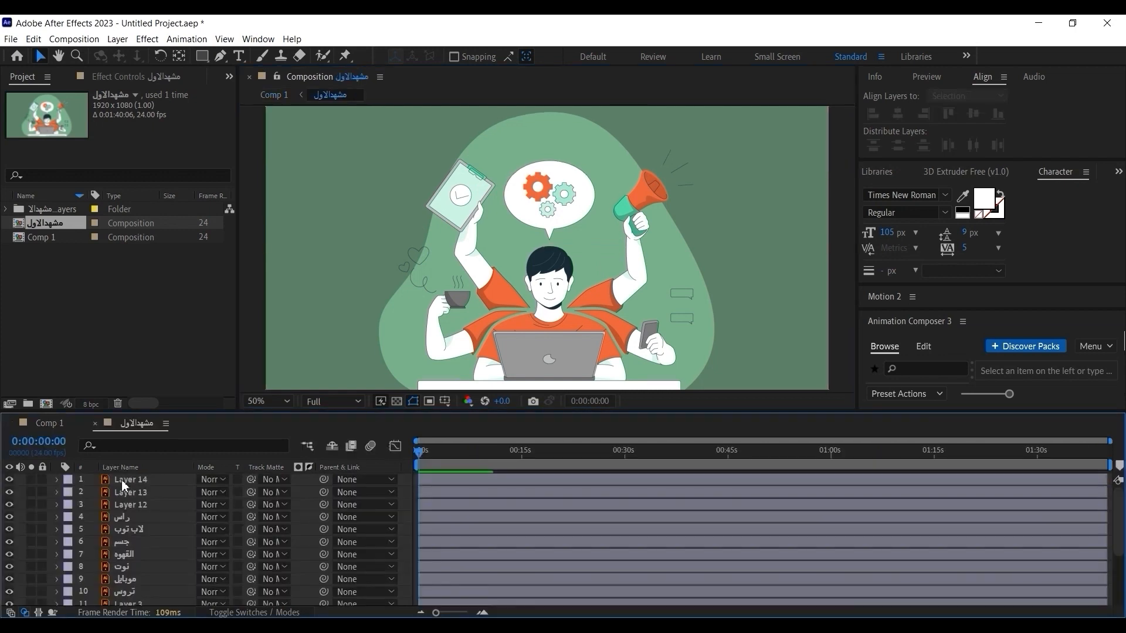
left_click(95, 423)
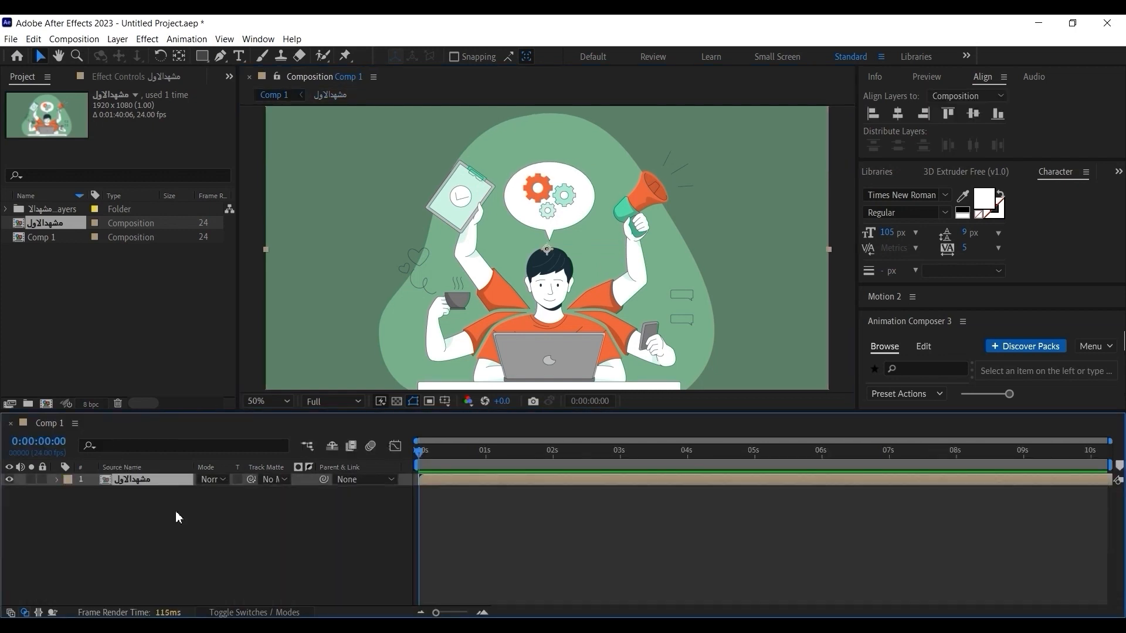
left_click(156, 507)
Open the nested "مشهدالاول" composition for editing and select Layer 14, which holds the desk.
left_click(117, 481)
double_click(118, 481)
left_click(151, 481)
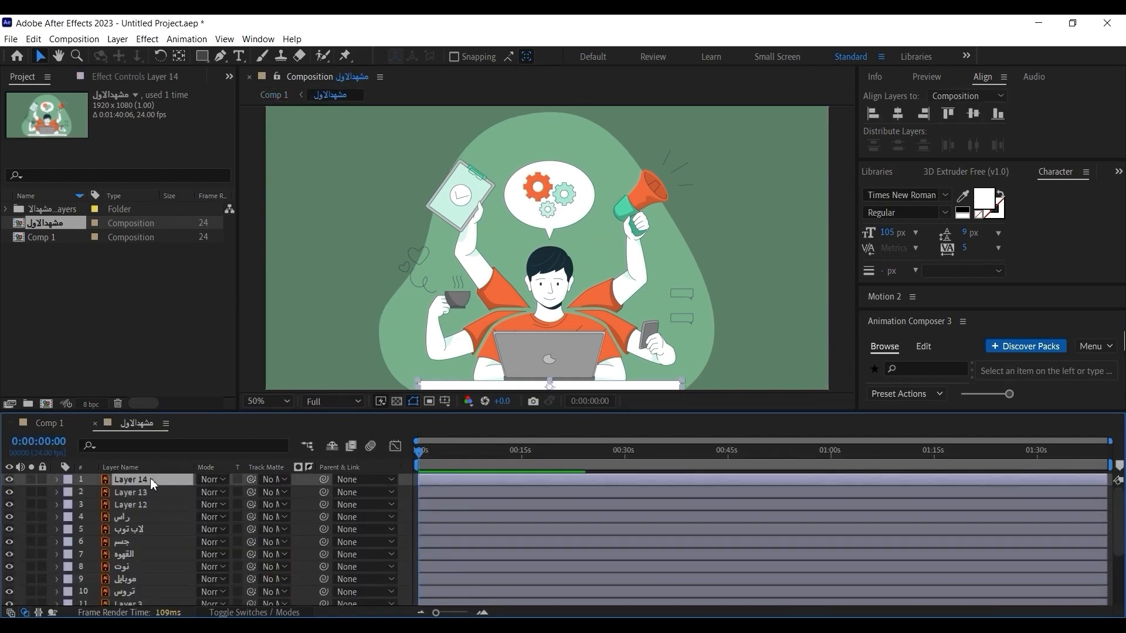
key("comma")
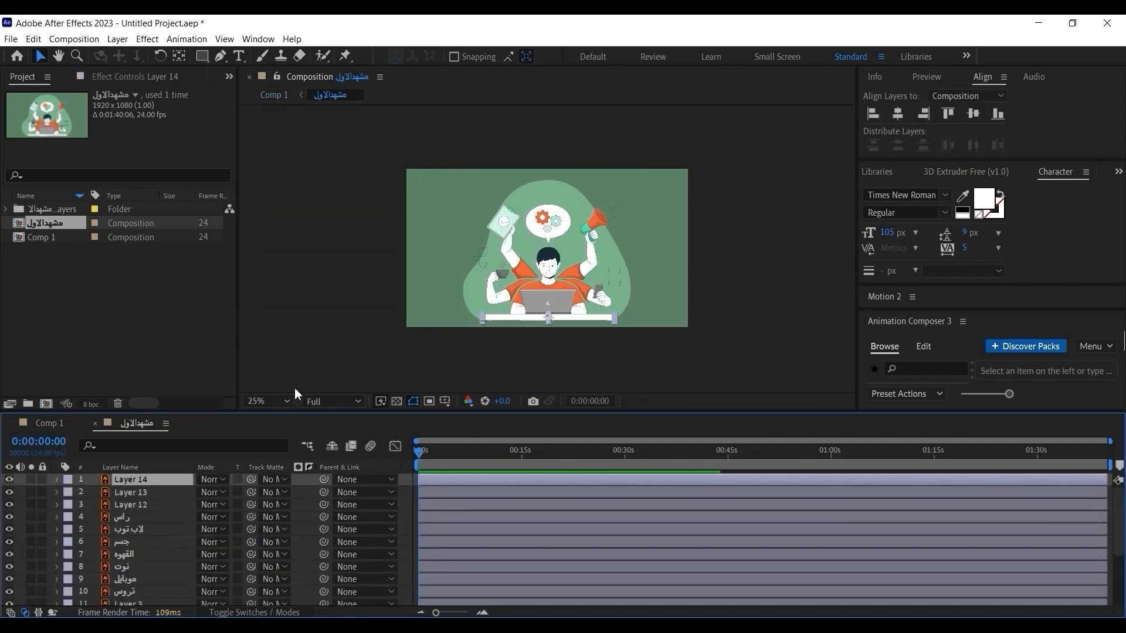
Fit the composition to the viewer and toggle Layer 14 off and on to check which part it holds.
left_click(281, 400)
left_click(267, 140)
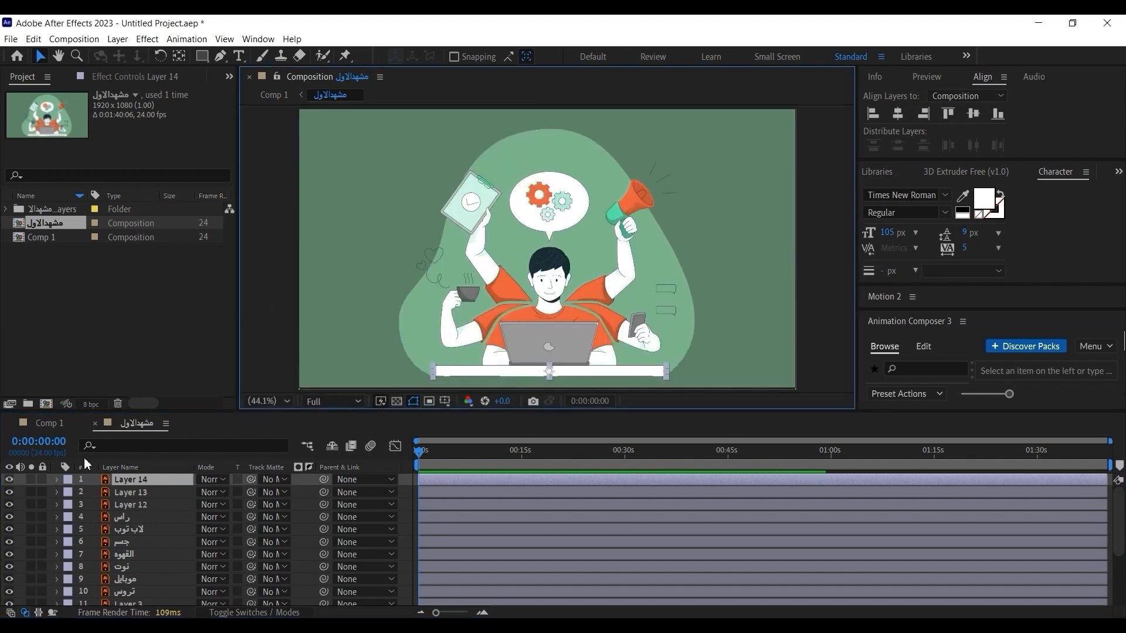
left_click(8, 480)
left_click(8, 480)
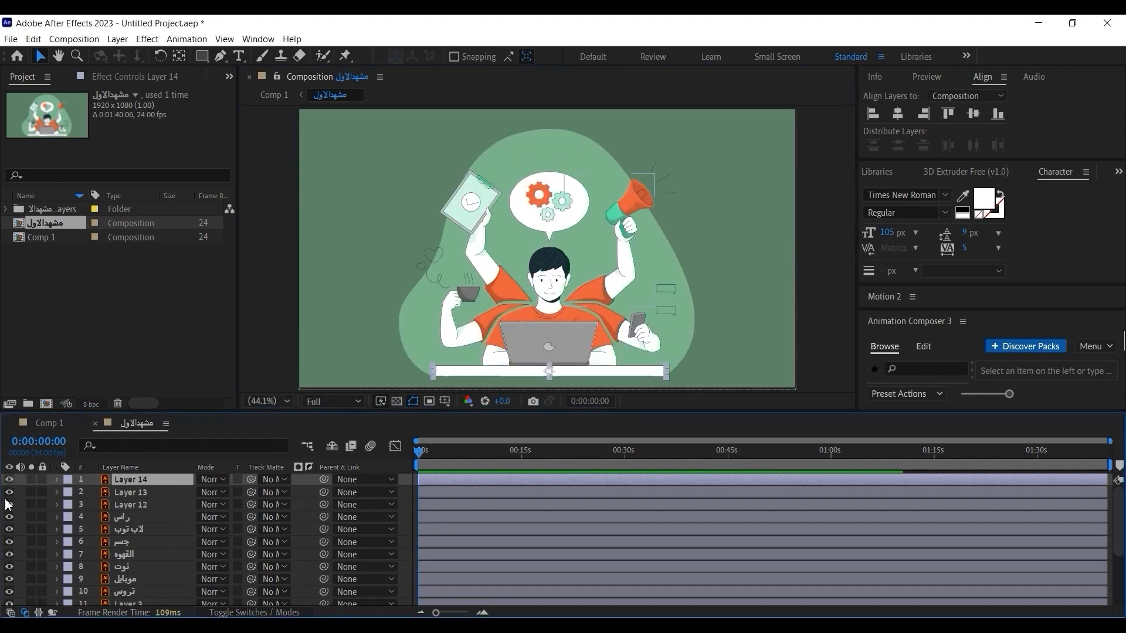
Check the upper layers by hiding and reshowing Layer 13, Layer 12, "راس" and "لاب توب".
left_click(8, 492)
left_click(9, 493)
left_click(10, 504)
left_click(9, 529)
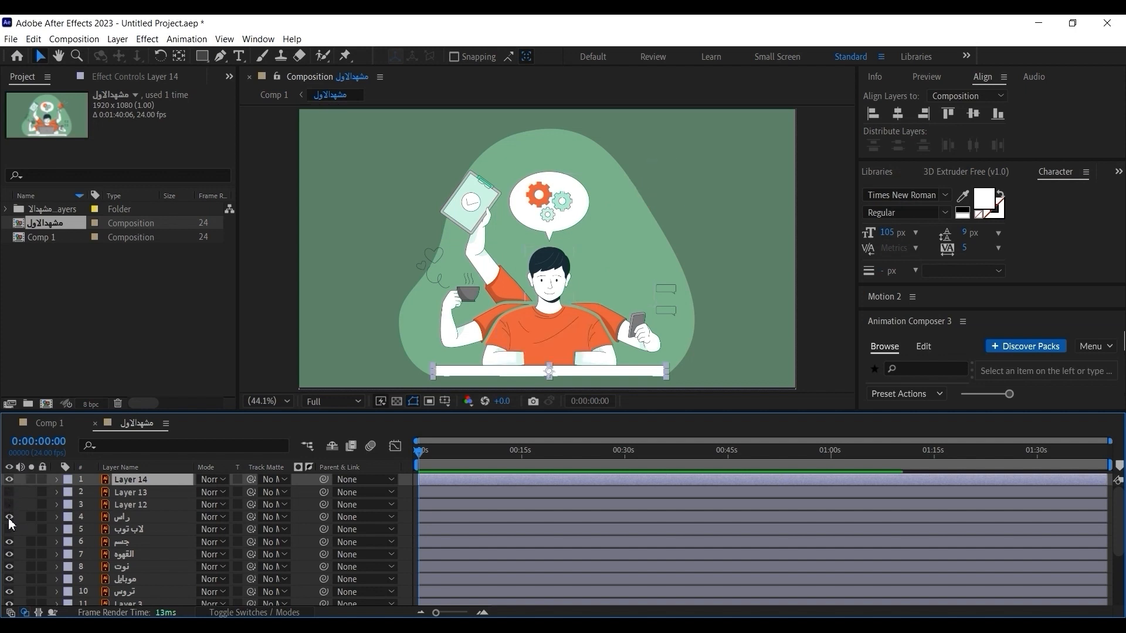
left_click(9, 517)
left_click(9, 529)
left_click(8, 517)
left_click(9, 504)
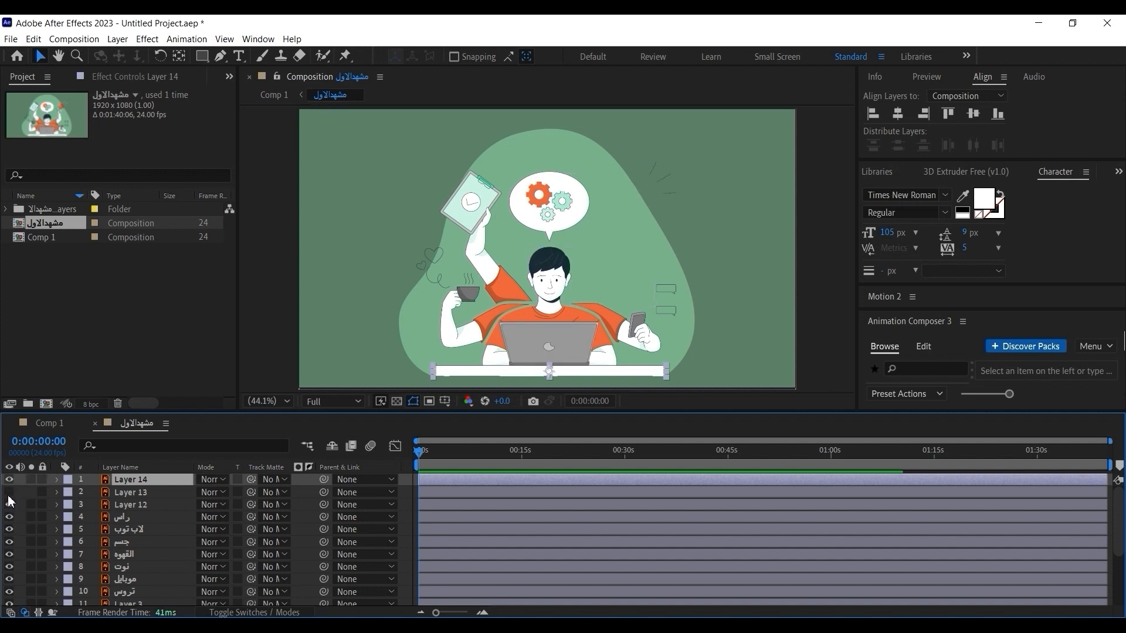
left_click(9, 493)
Check the background layers by hiding and reshowing Layer 21 and Layer 1.
scroll(96, 543, "down", 3)
left_click(148, 600)
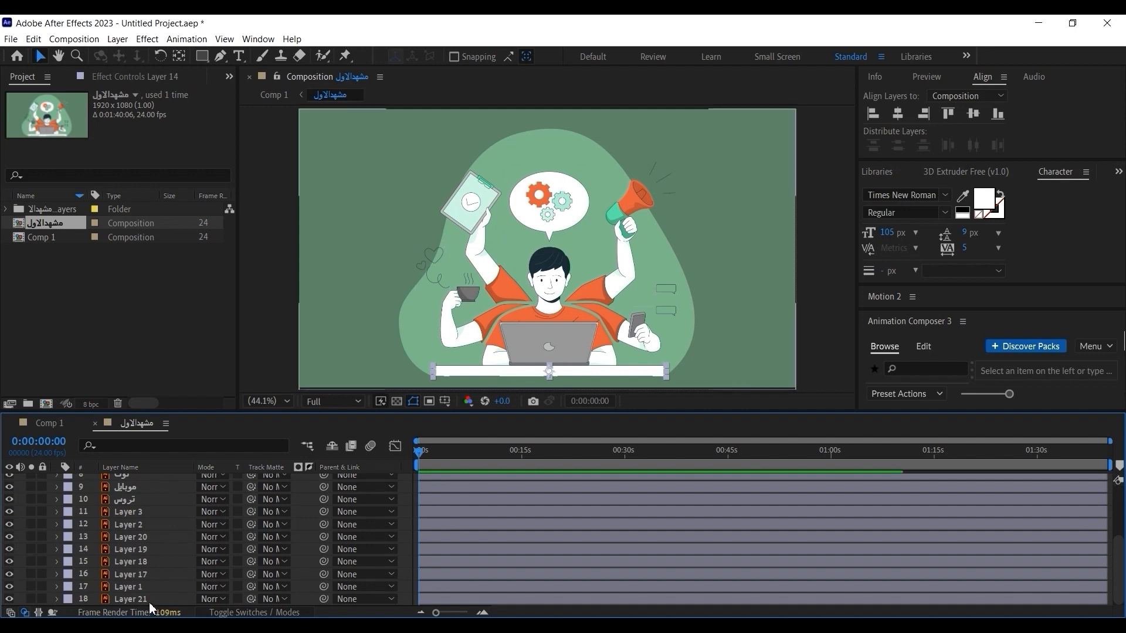
left_click(8, 599)
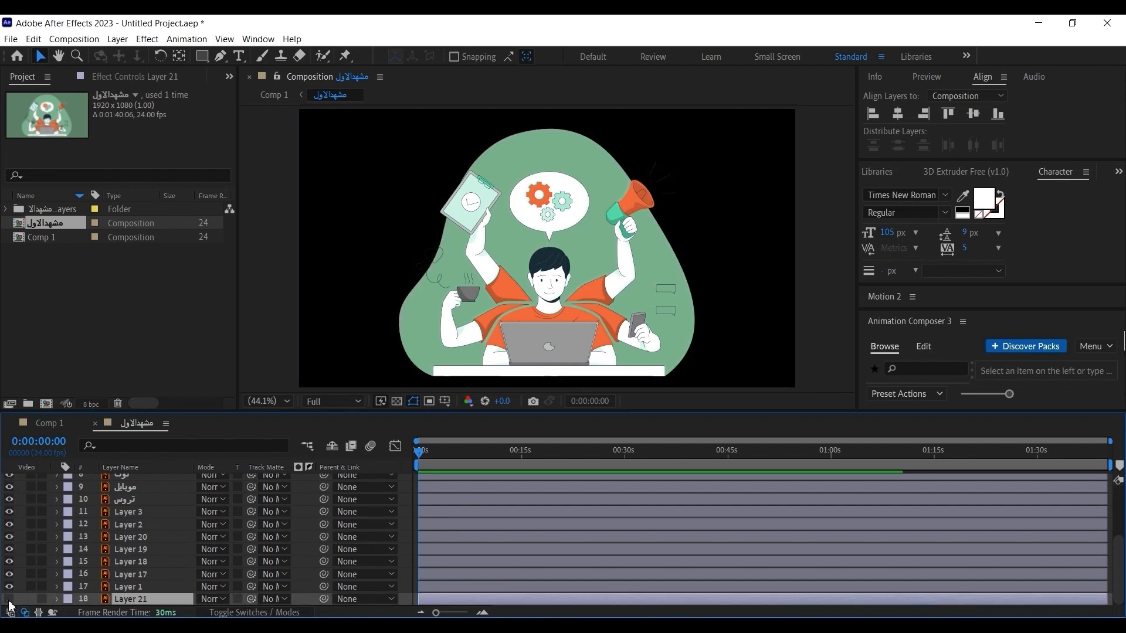
left_click(9, 599)
left_click(9, 586)
left_click(9, 586)
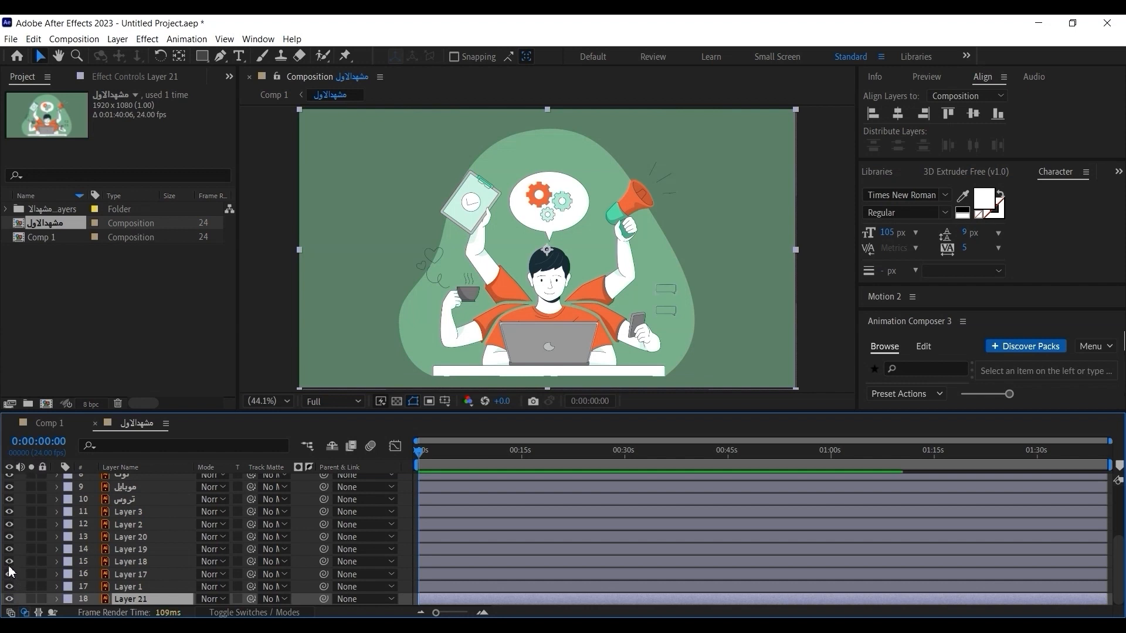
Check the small detail layers by hiding and reshowing Layer 19 and Layer 18, and return to the start of the layer list.
left_click(6, 551)
left_click(5, 552)
left_click(8, 561)
left_click(8, 561)
left_click(9, 550)
left_click(9, 549)
scroll(178, 495, "up", 2)
scroll(175, 487, "up", 3)
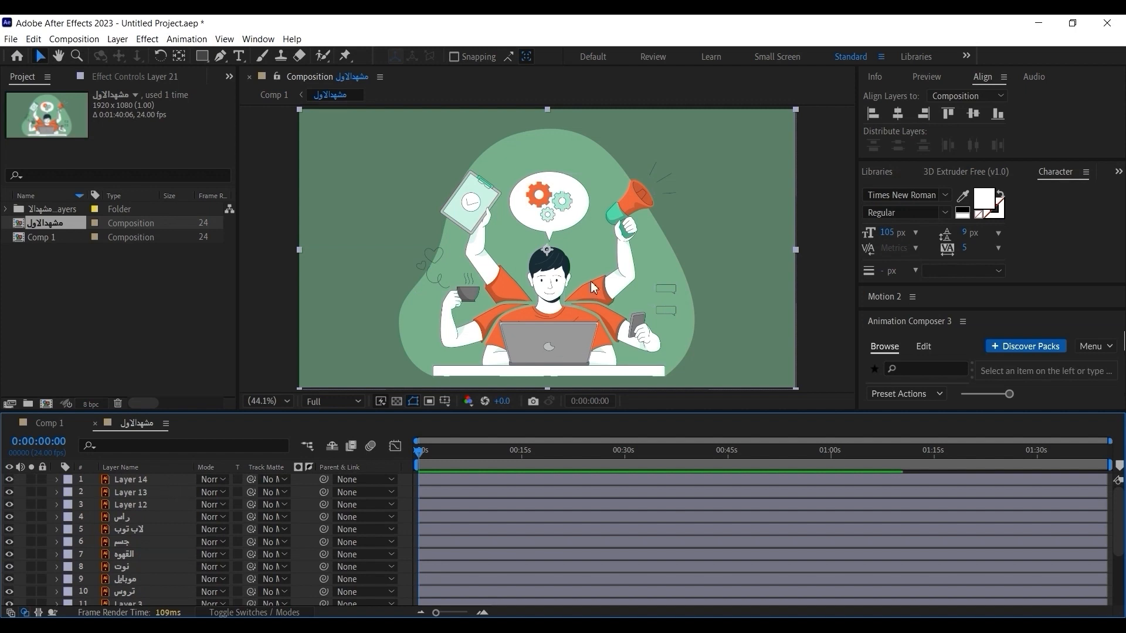
Try moving the megaphone arm, the note-holding arm and the orange gear away from the character as separate layers.
left_click(808, 224)
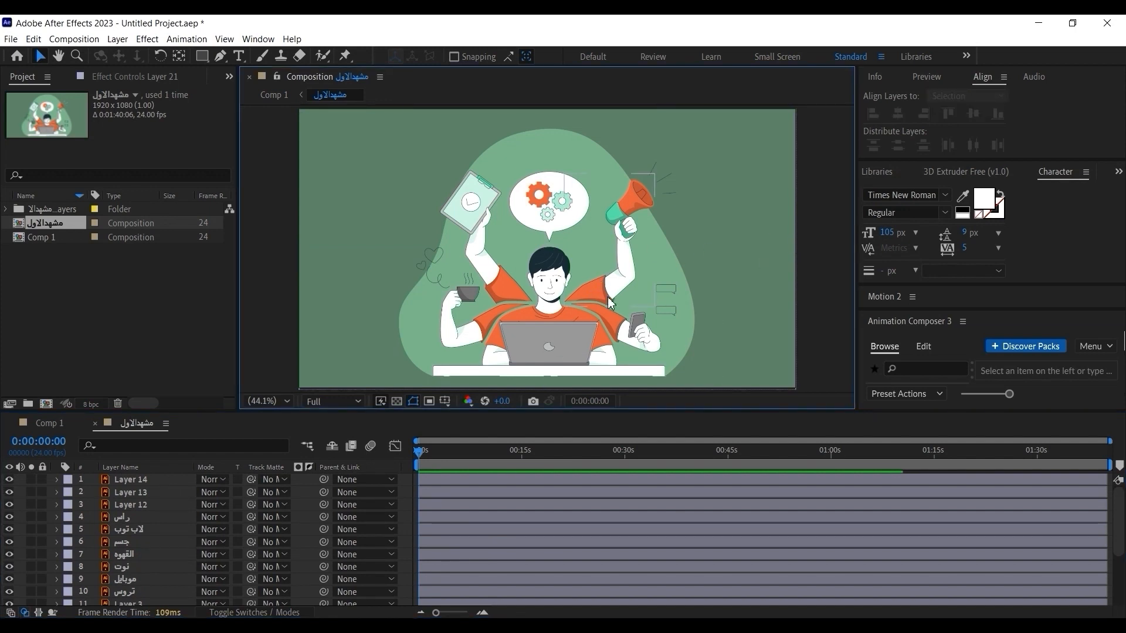
left_click_drag(609, 303, 665, 290)
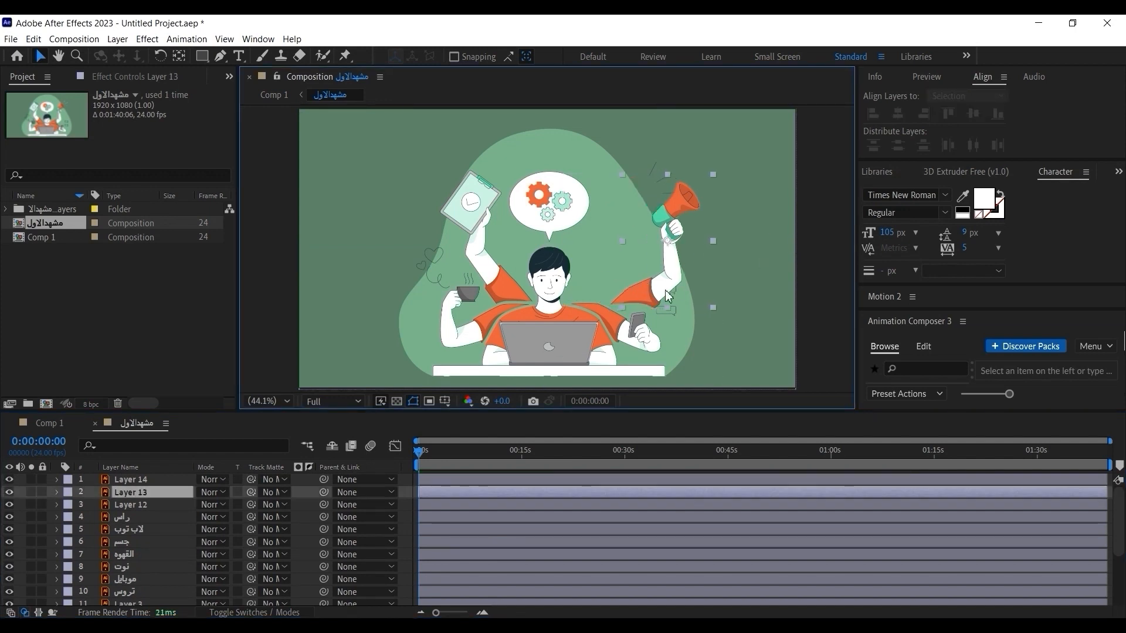
left_click(451, 253)
left_click_drag(488, 273, 452, 248)
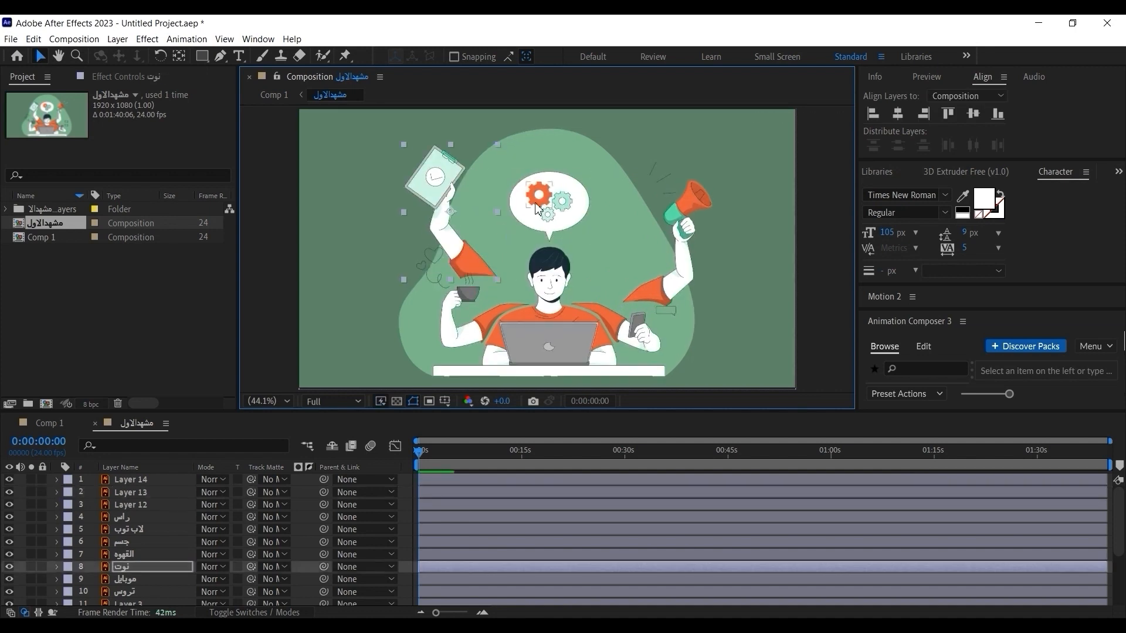
left_click_drag(534, 199, 558, 173)
left_click(599, 202)
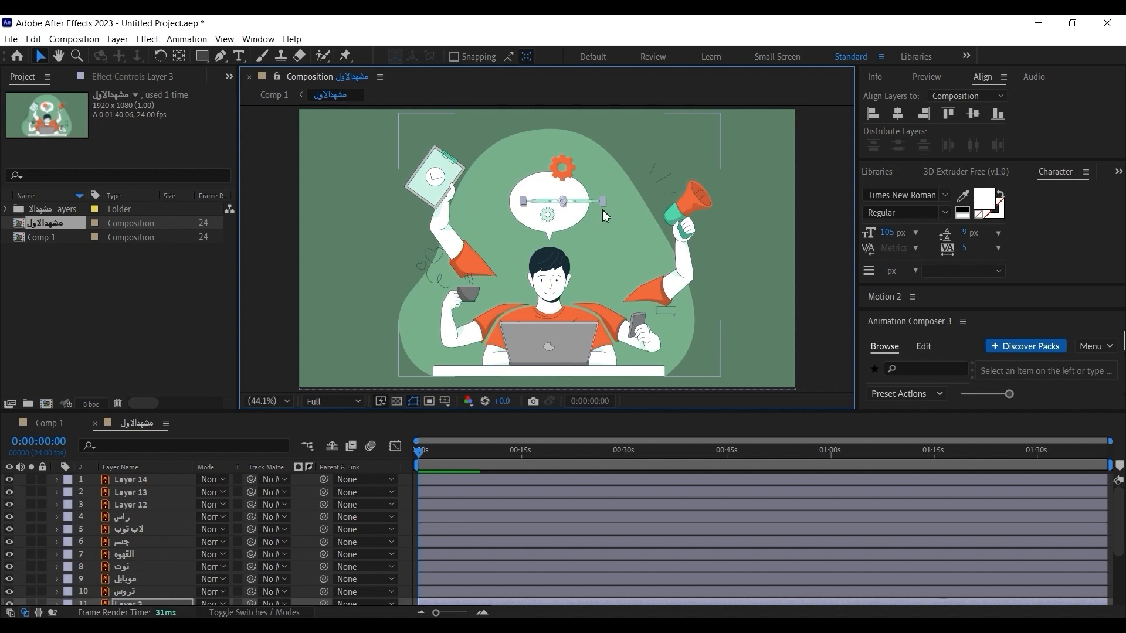
Undo the moves of the orange gear, the note-holding arm and the megaphone arm.
key("ctrl+z")
key("ctrl+z")
key("ctrl+z")
key("ctrl+z")
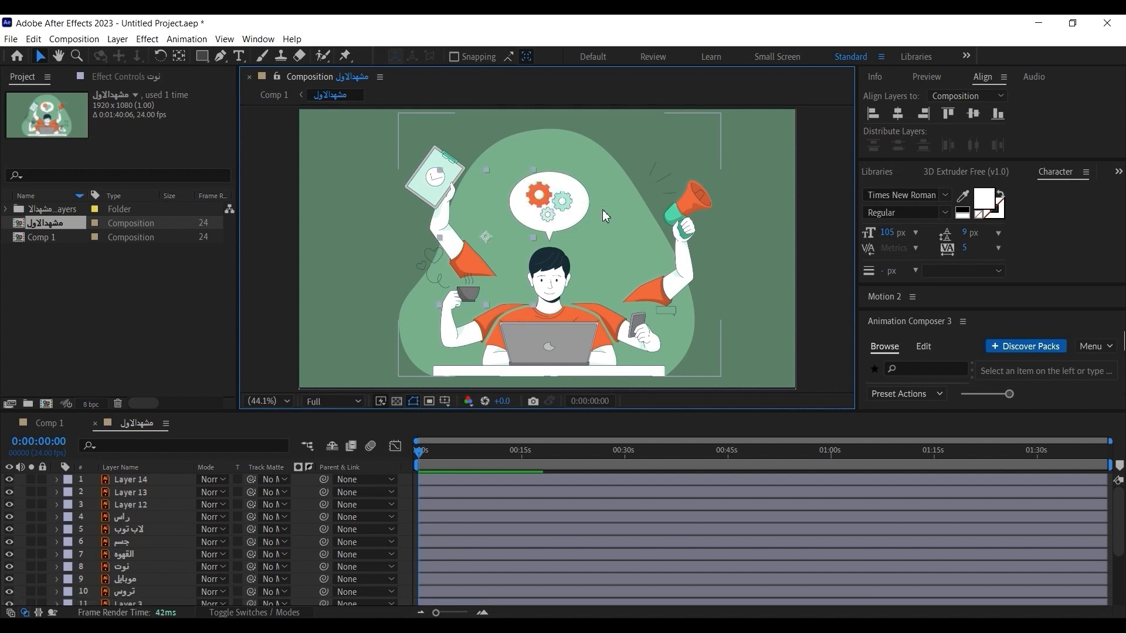
key("ctrl+z")
key("ctrl+z")
key("ctrl+z")
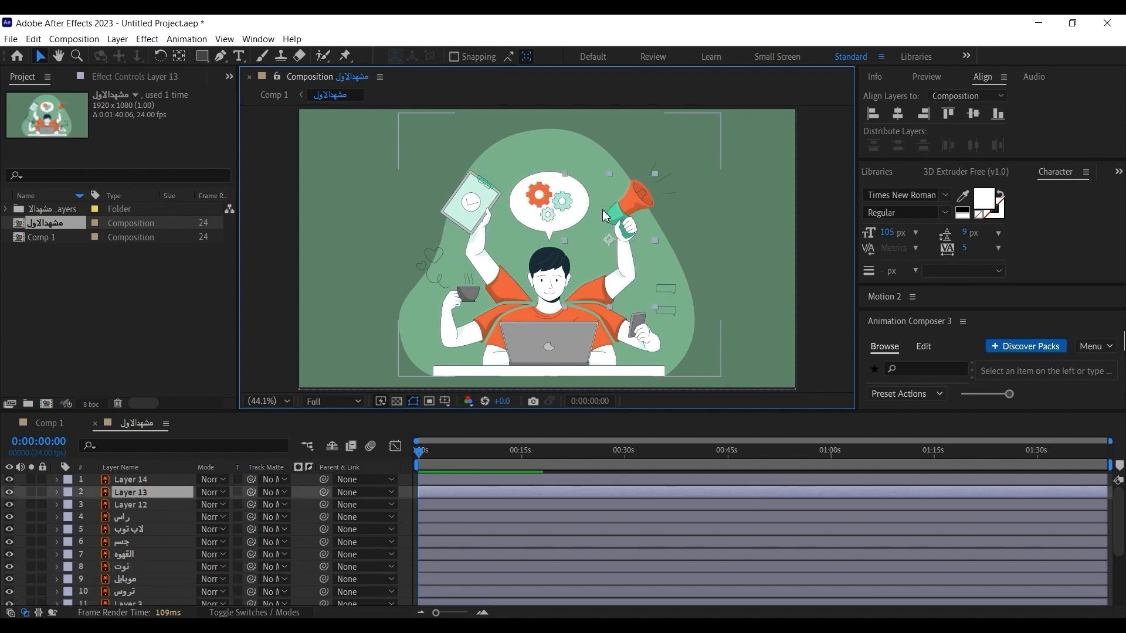
left_click(803, 213)
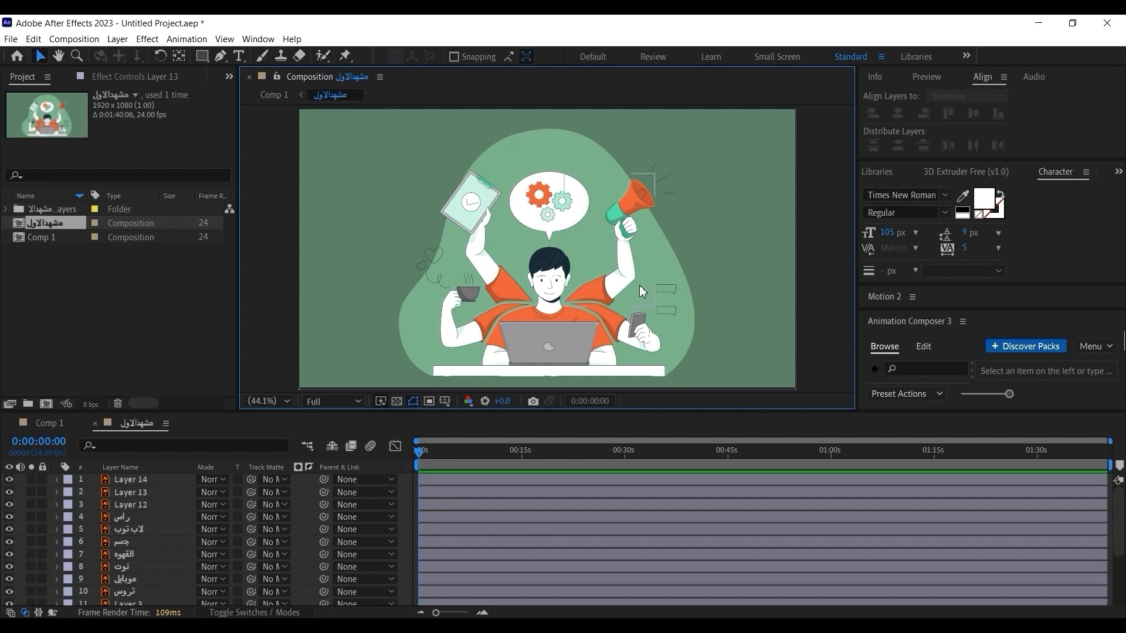
left_click(639, 211)
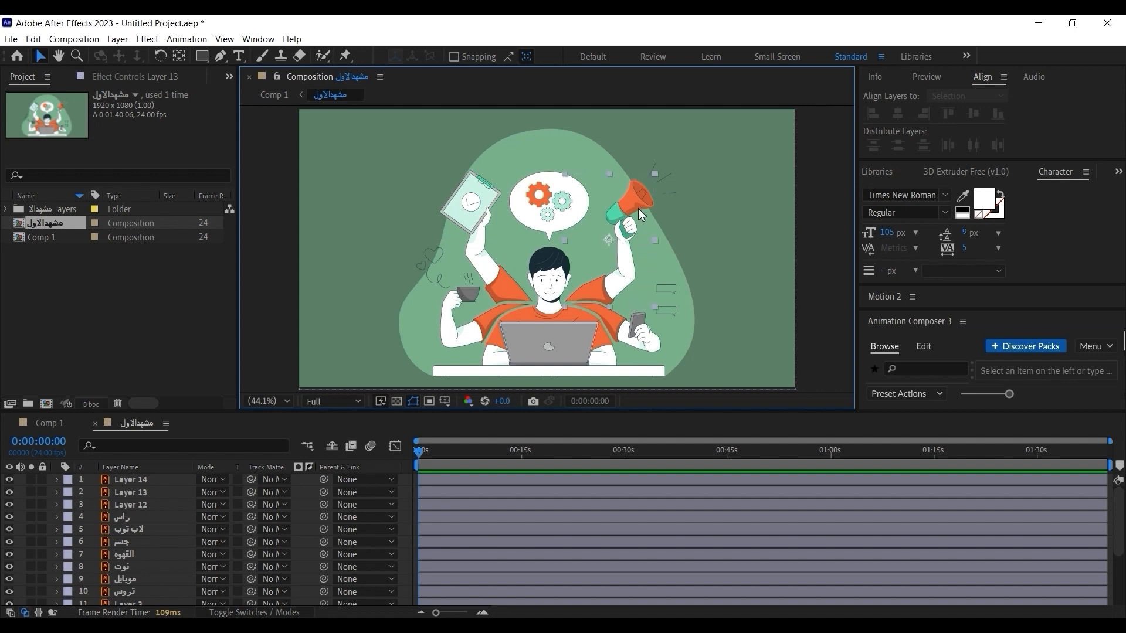
left_click(824, 228)
left_click(746, 233)
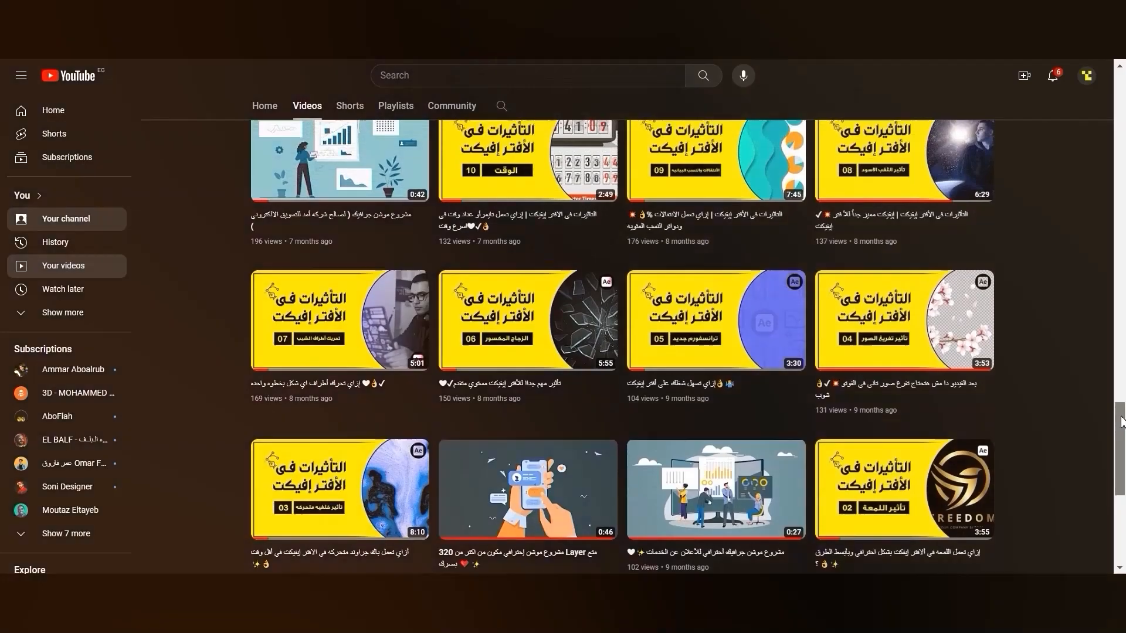
scroll(1120, 385, "up", 3)
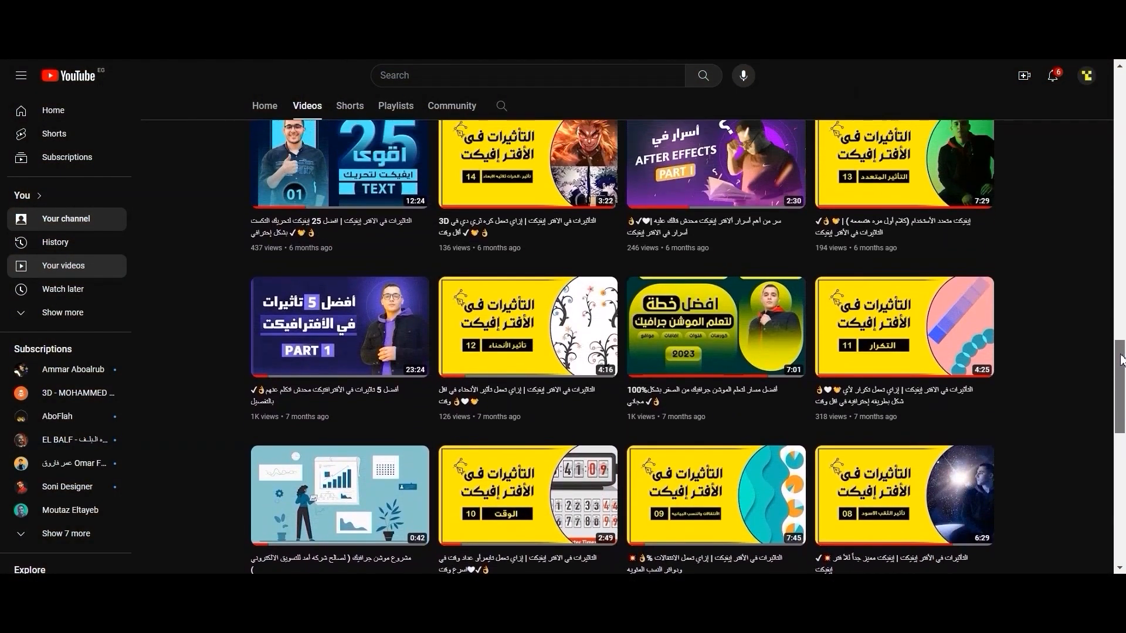